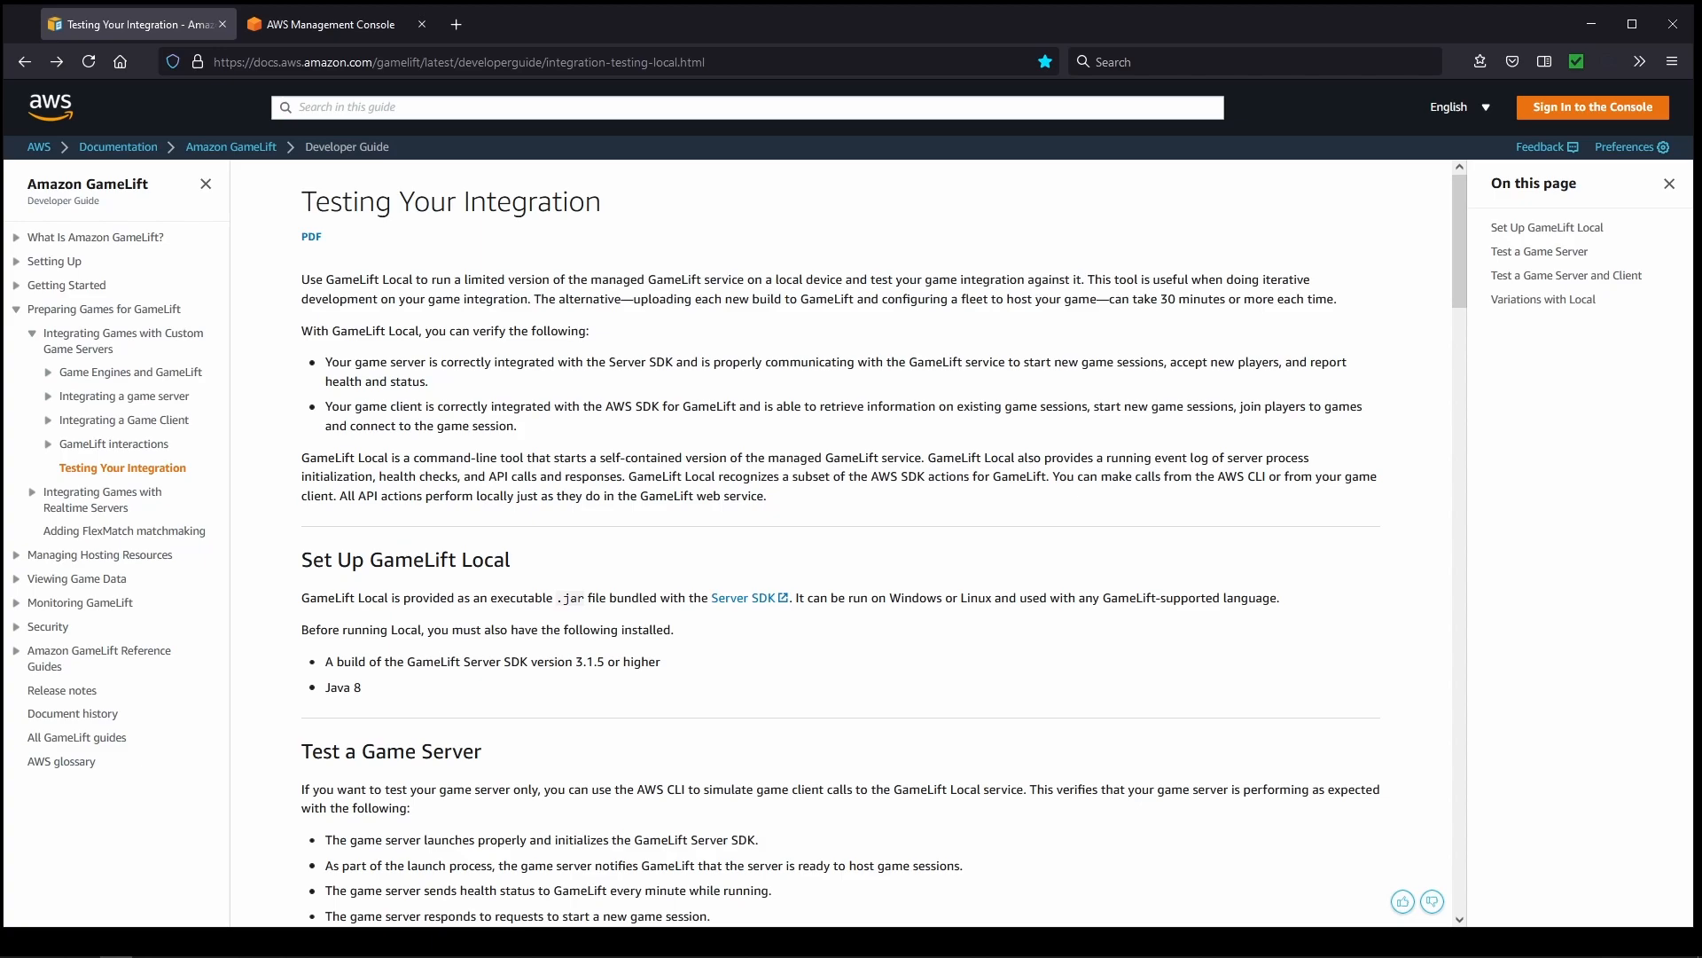
# Step: Find the Start GameLift Local instructions and open the GameLift\GameLiftLocal-1.0.5 folder on drive E: in File Explorer
pyautogui.scroll(-4, 1166, 763)
pyautogui.scroll(-3, 1177, 755)
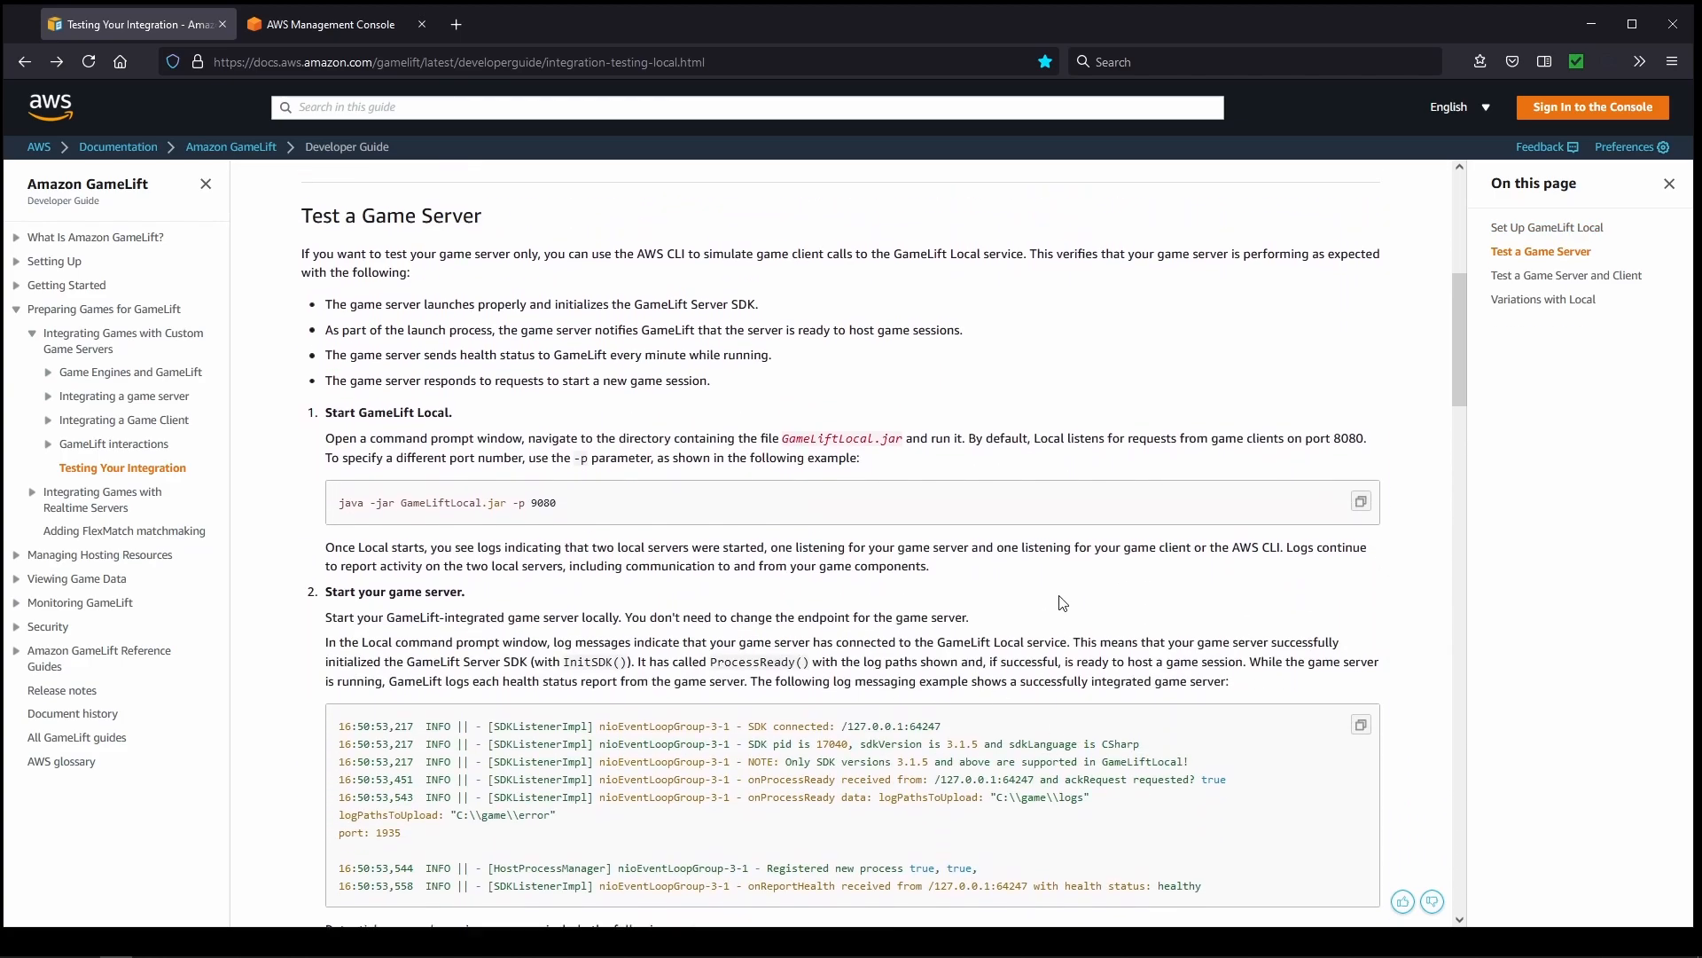
pyautogui.scroll(-1, 1460, 375)
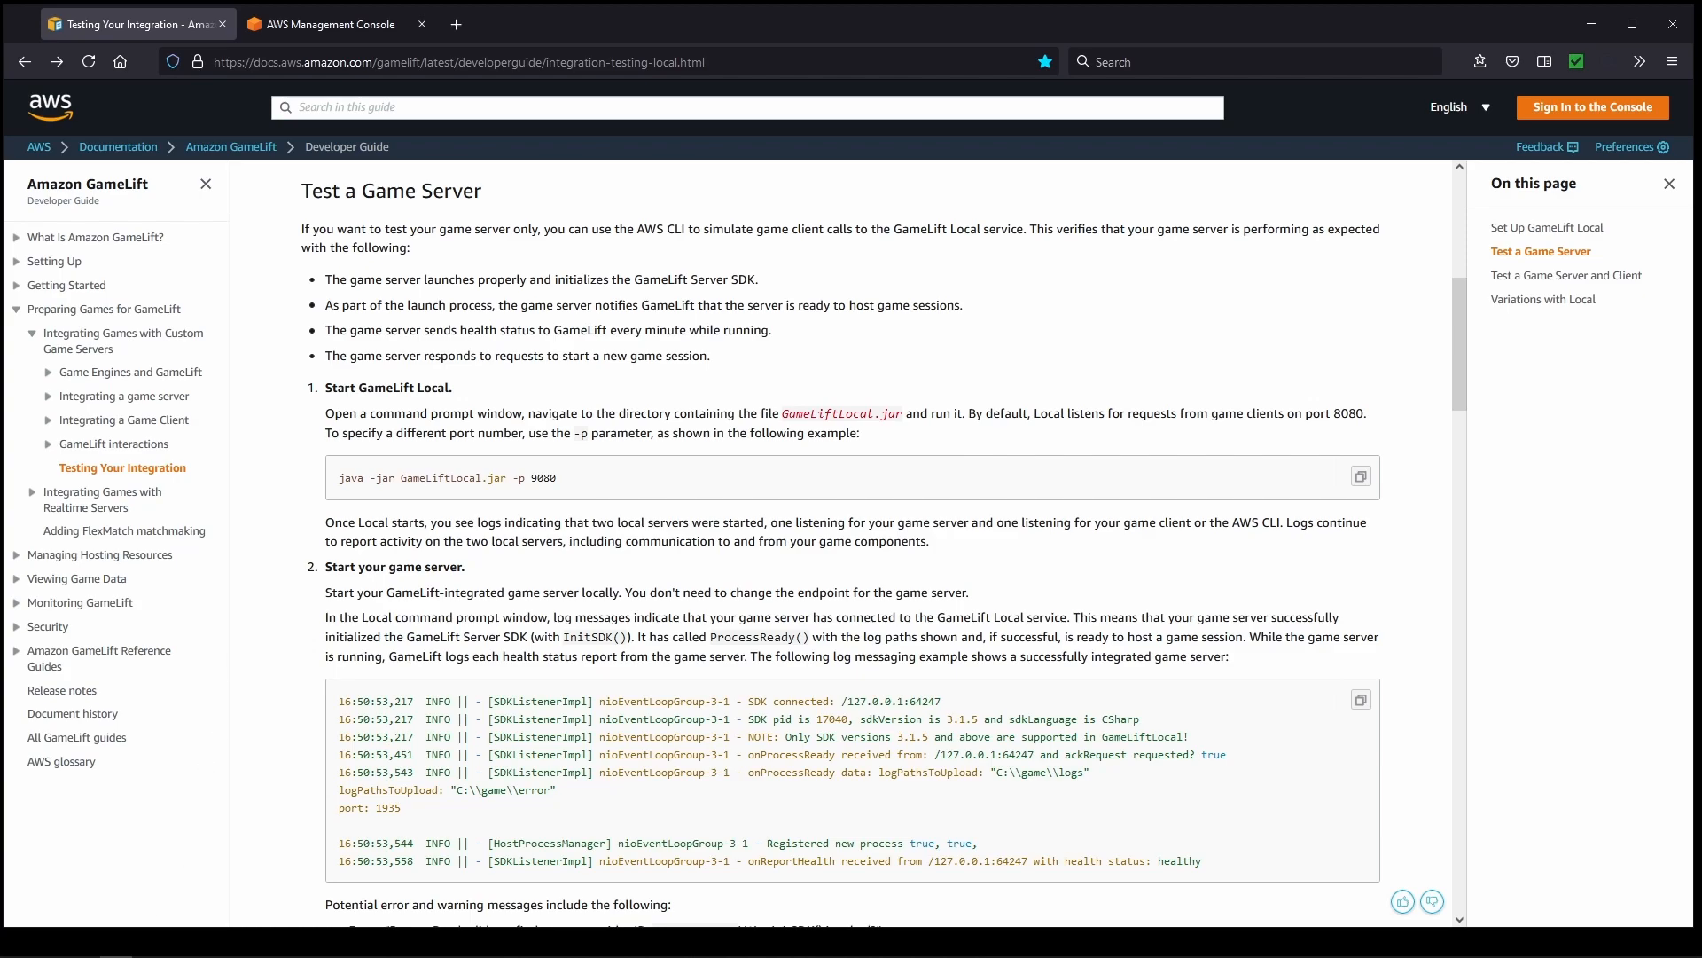
pyautogui.moveTo(151, 955)
pyautogui.click(58, 951)
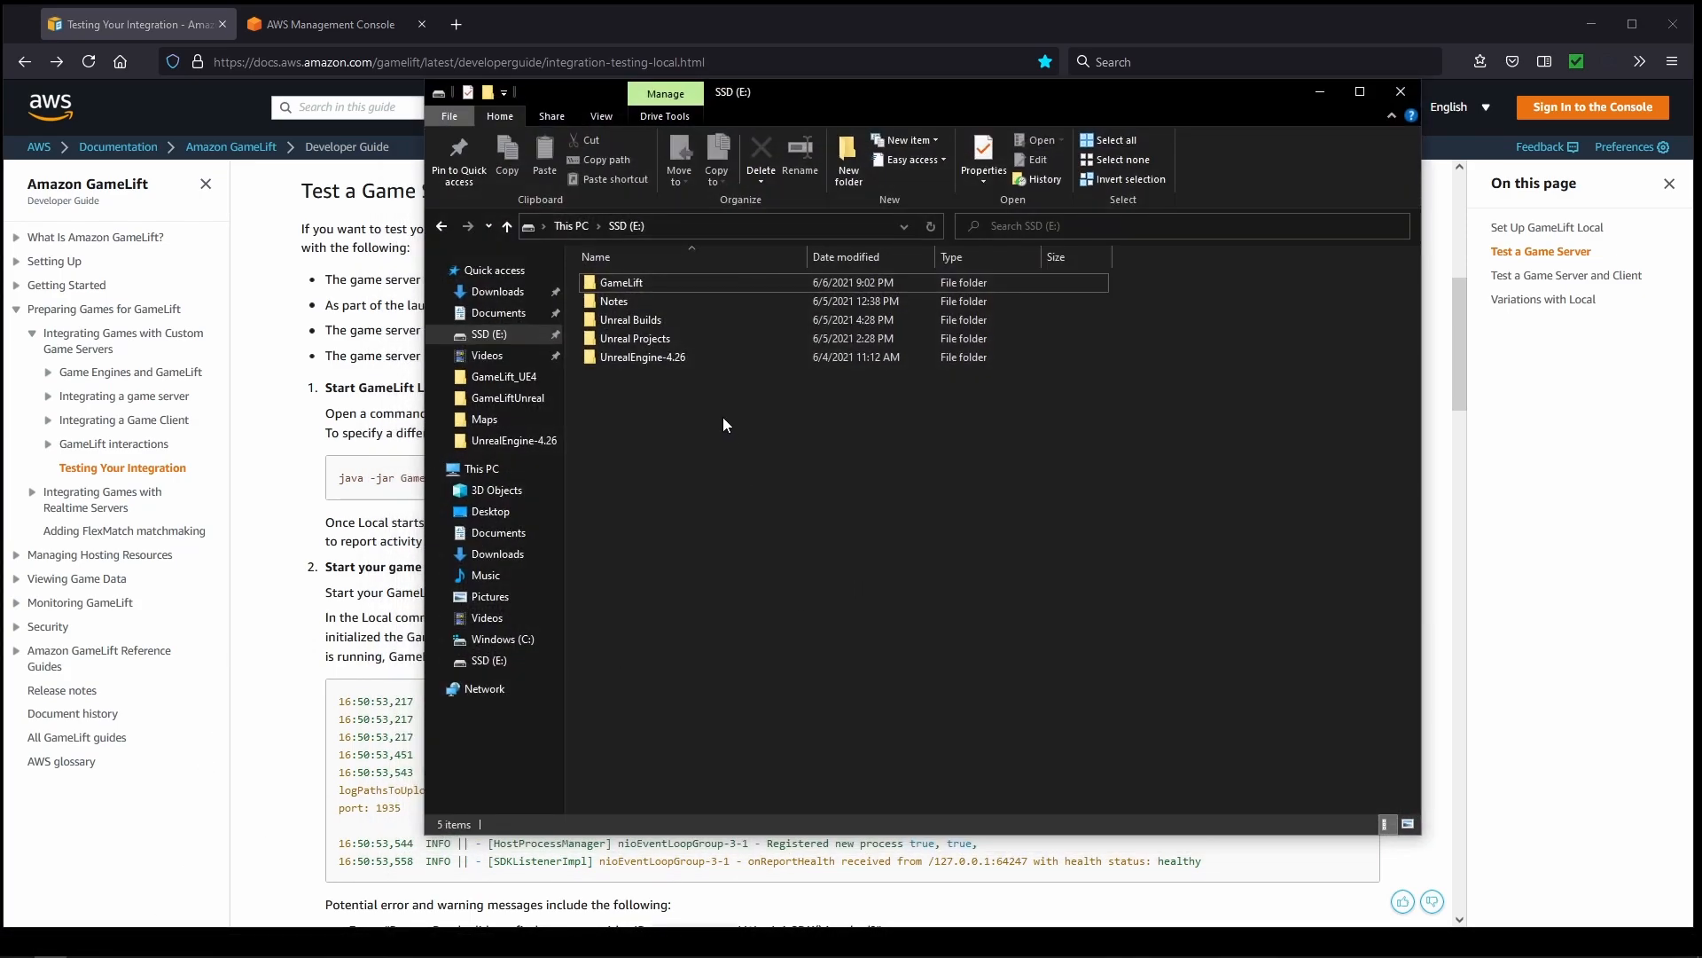
pyautogui.doubleClick(669, 284)
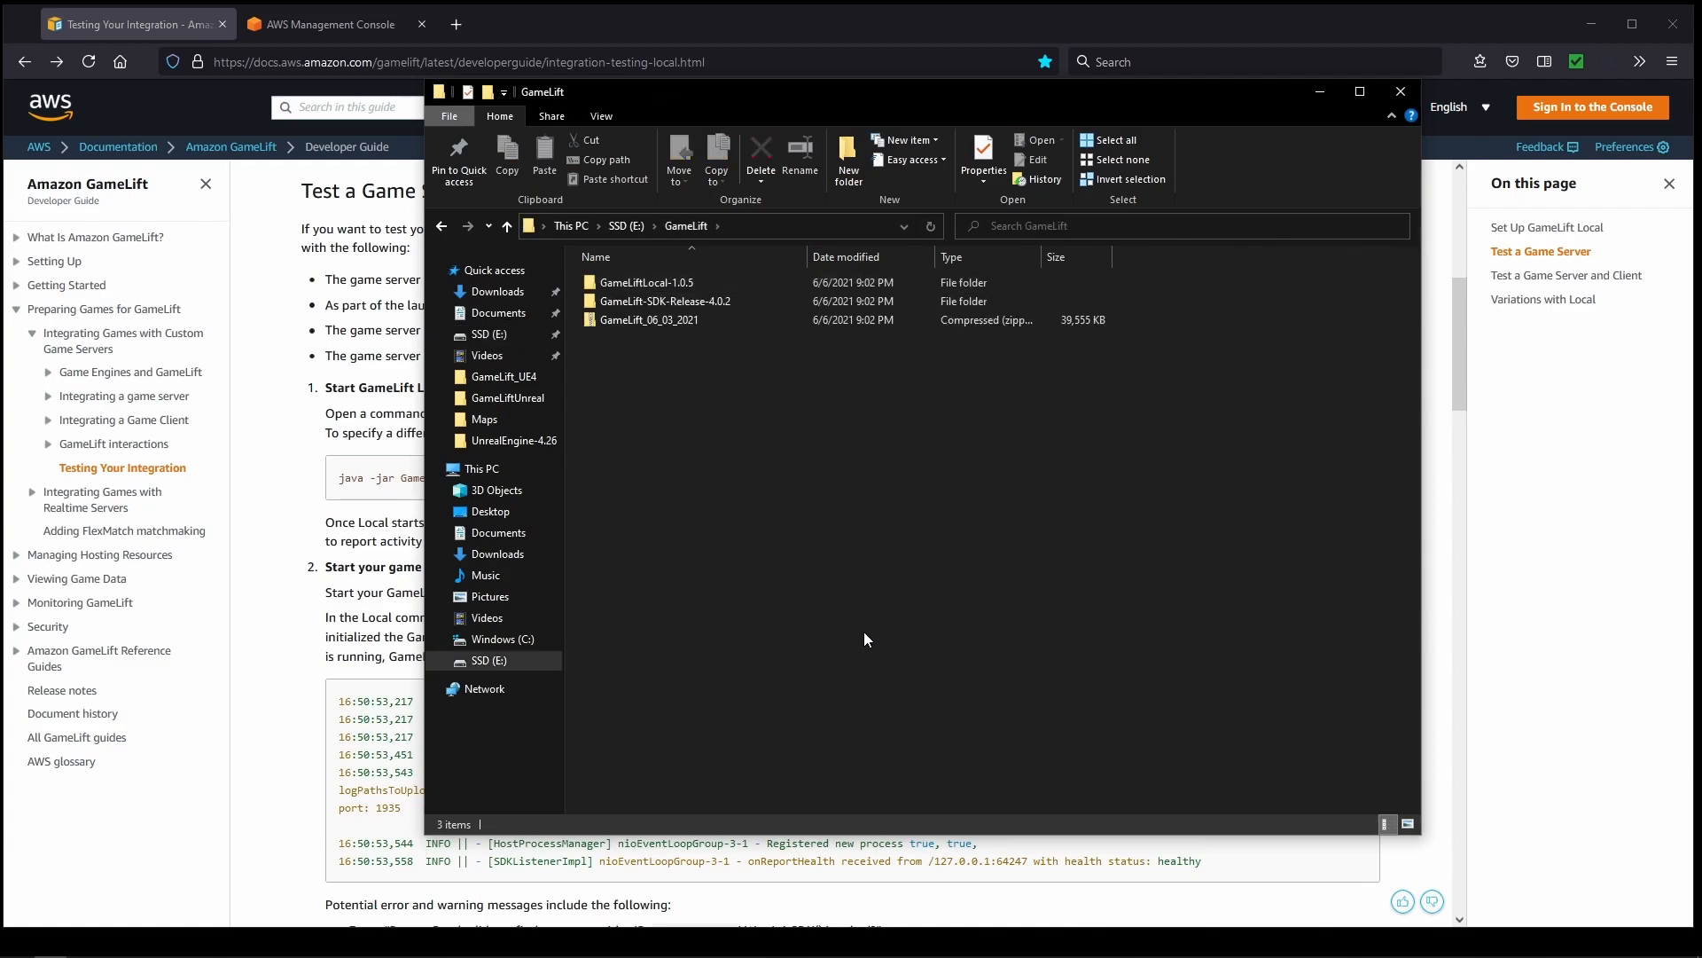
pyautogui.doubleClick(753, 284)
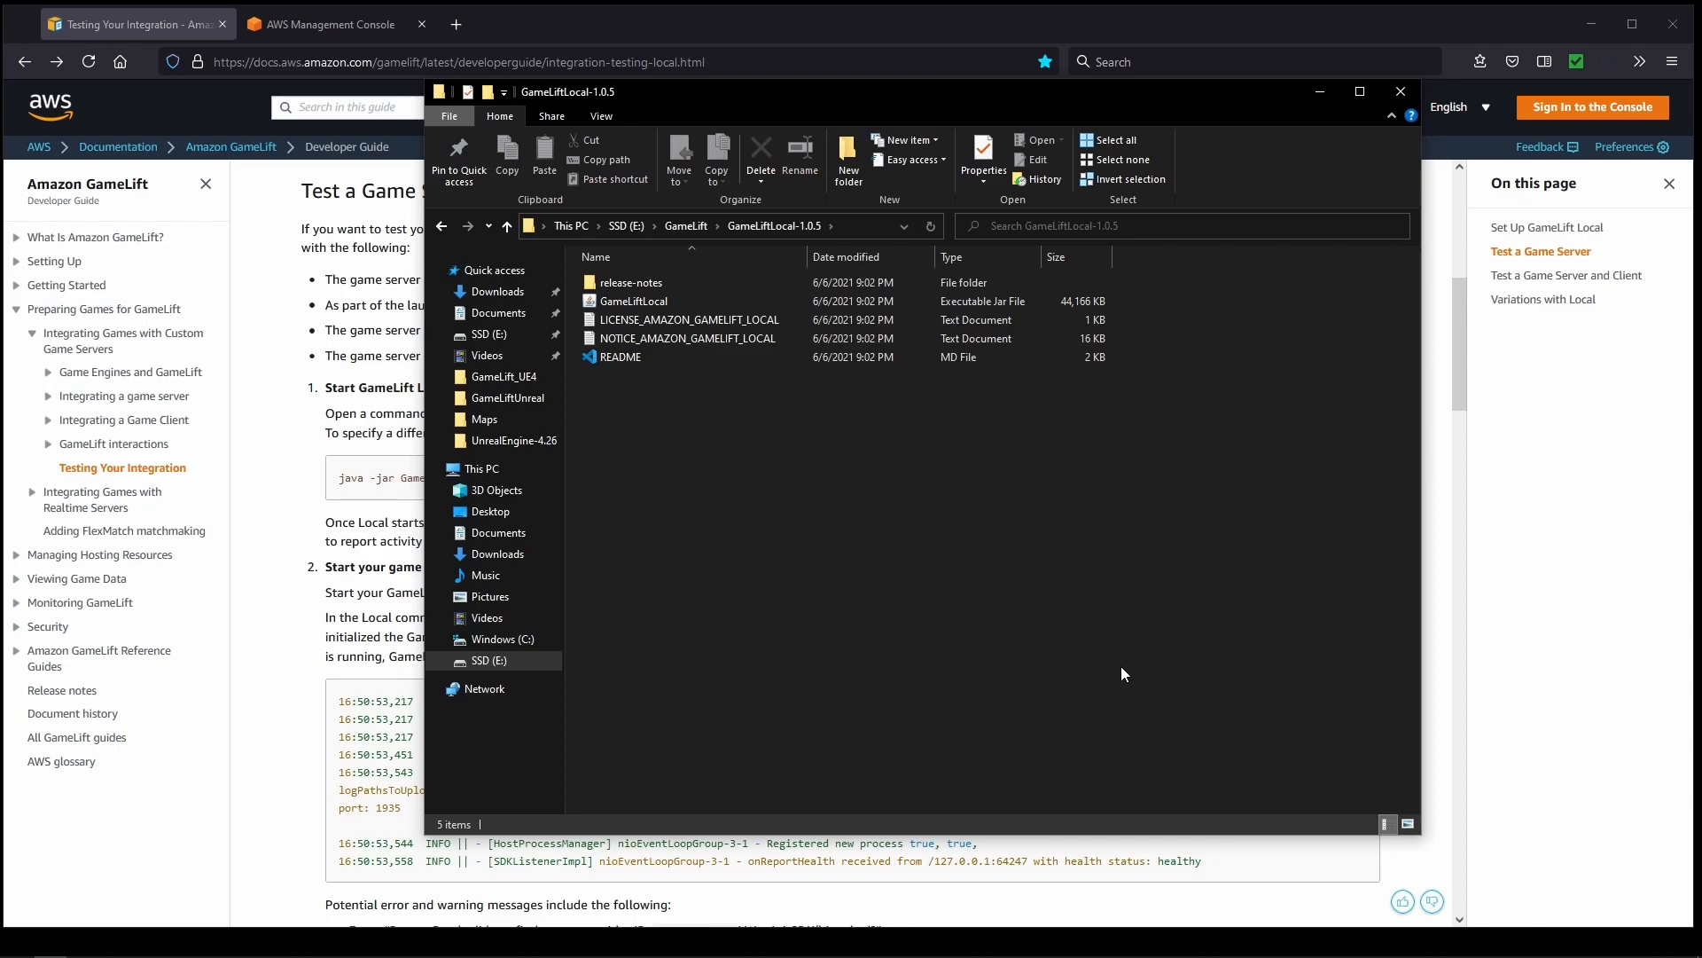
# Step: Open a command prompt whose working directory is the GameLiftLocal-1.0.5 folder
pyautogui.click(868, 233)
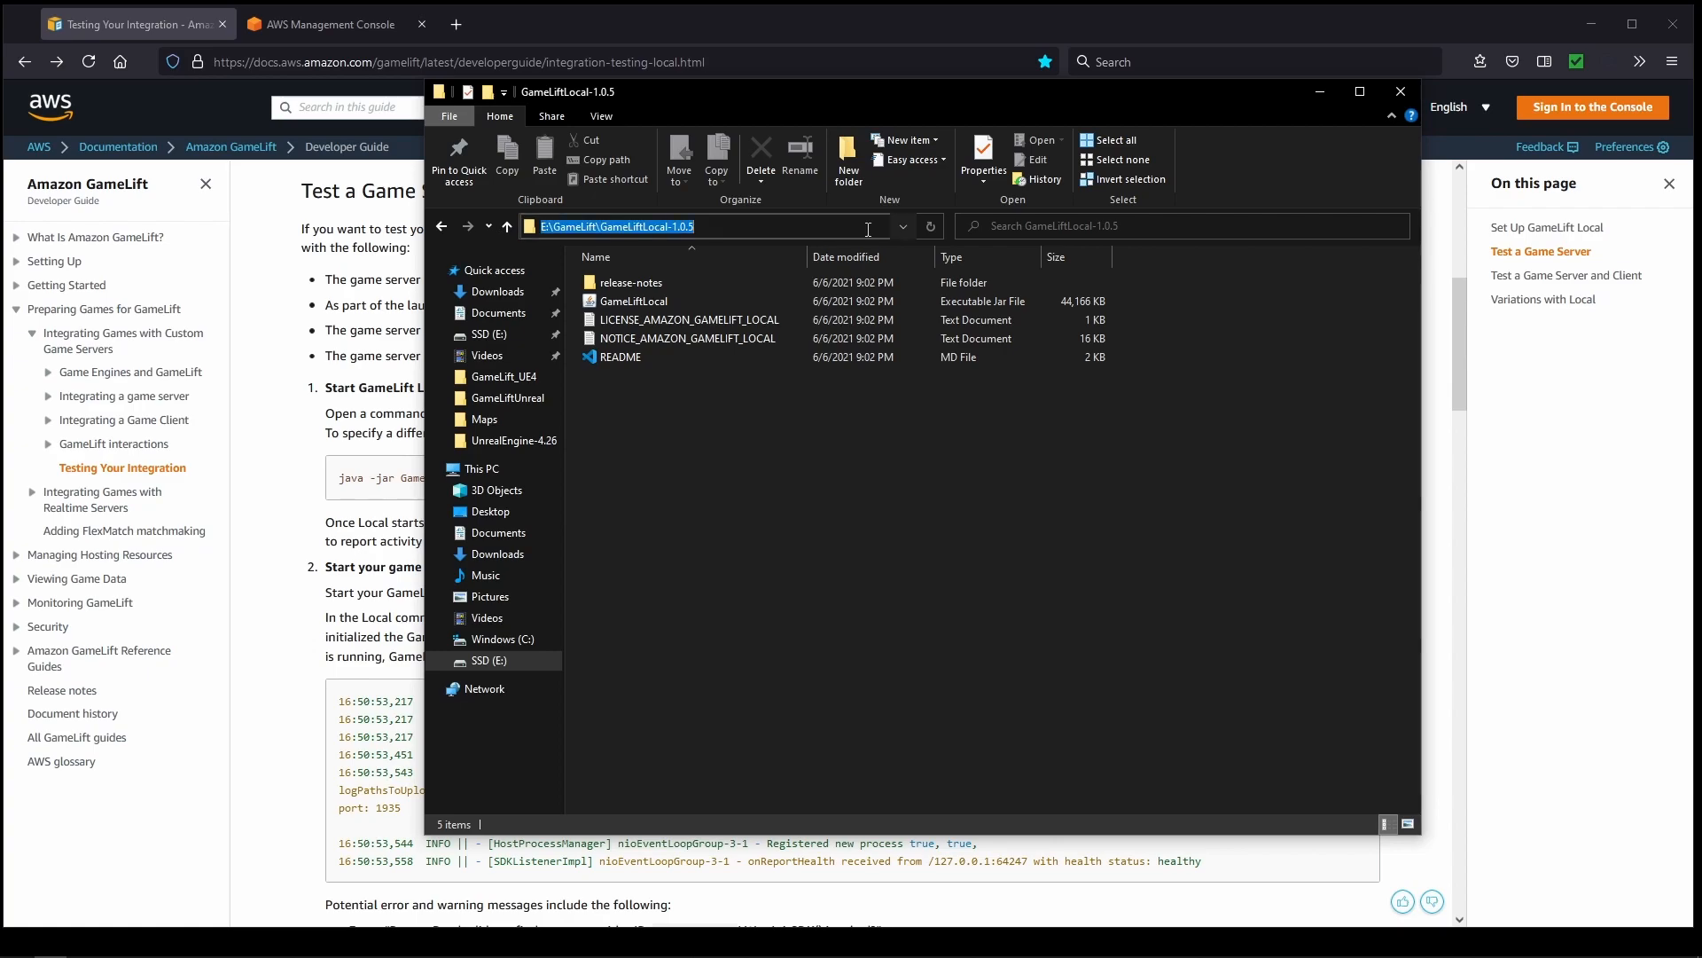
pyautogui.write('cmd')
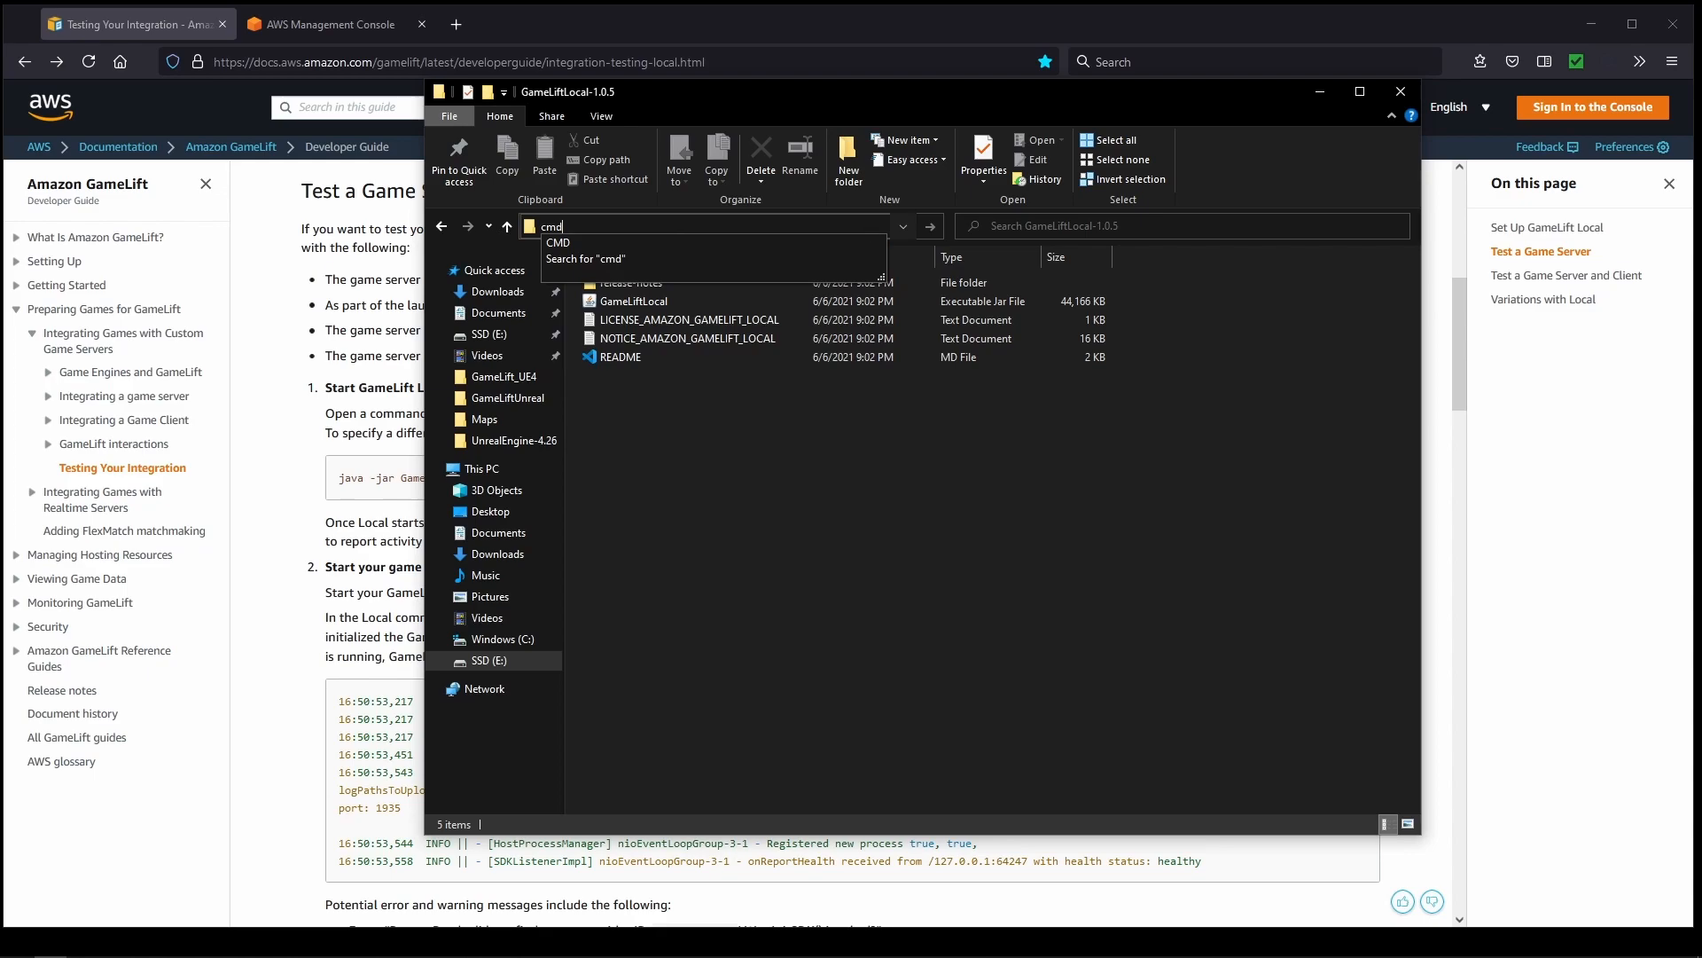
pyautogui.press('Return')
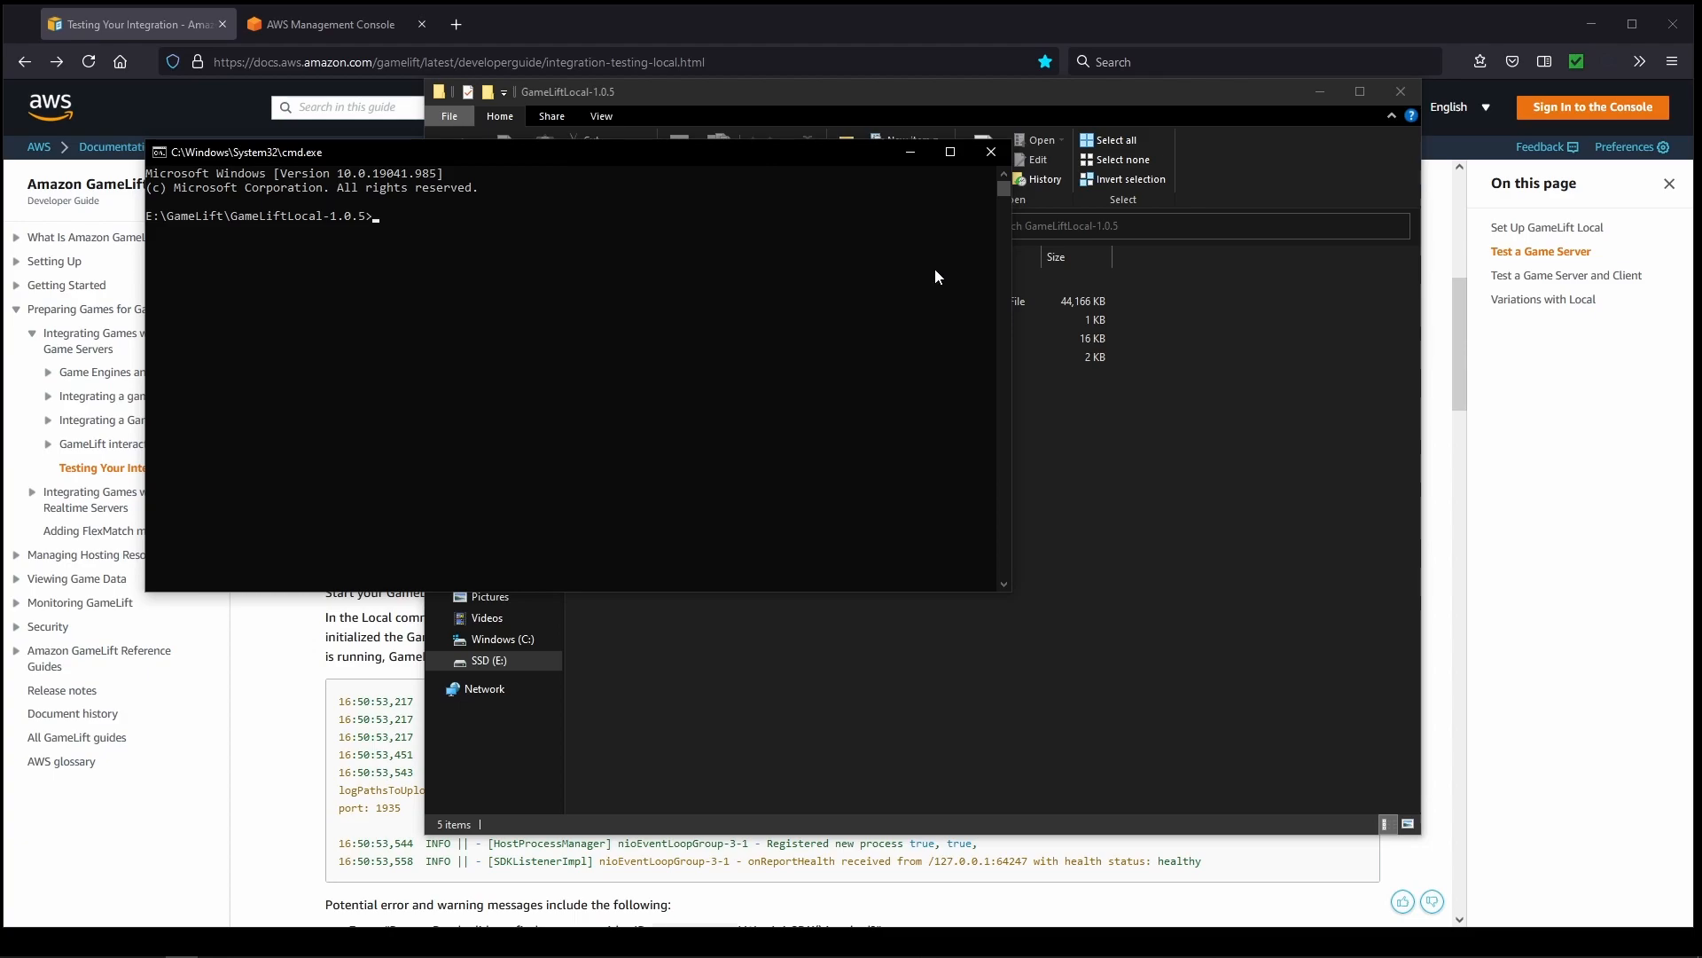
# Step: Run the guide's java -jar GameLiftLocal.jar -p 9080 command in the command prompt and snap its window to the desktop's upper-left quarter
pyautogui.click(1454, 369)
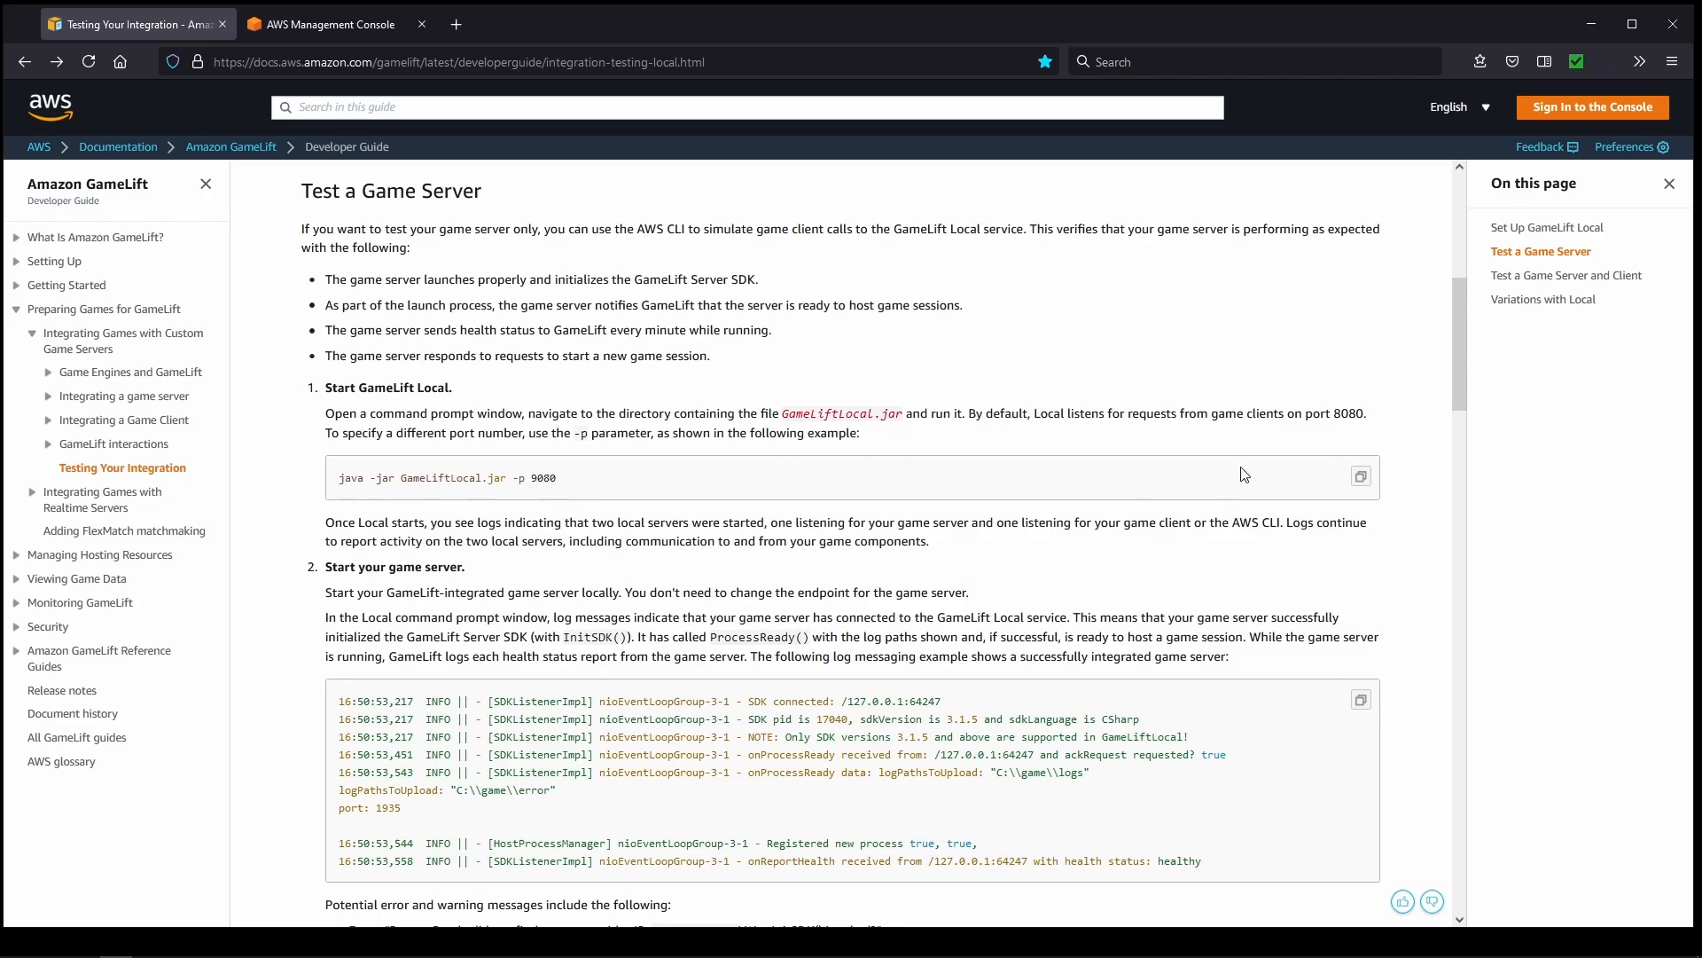
pyautogui.click(1360, 478)
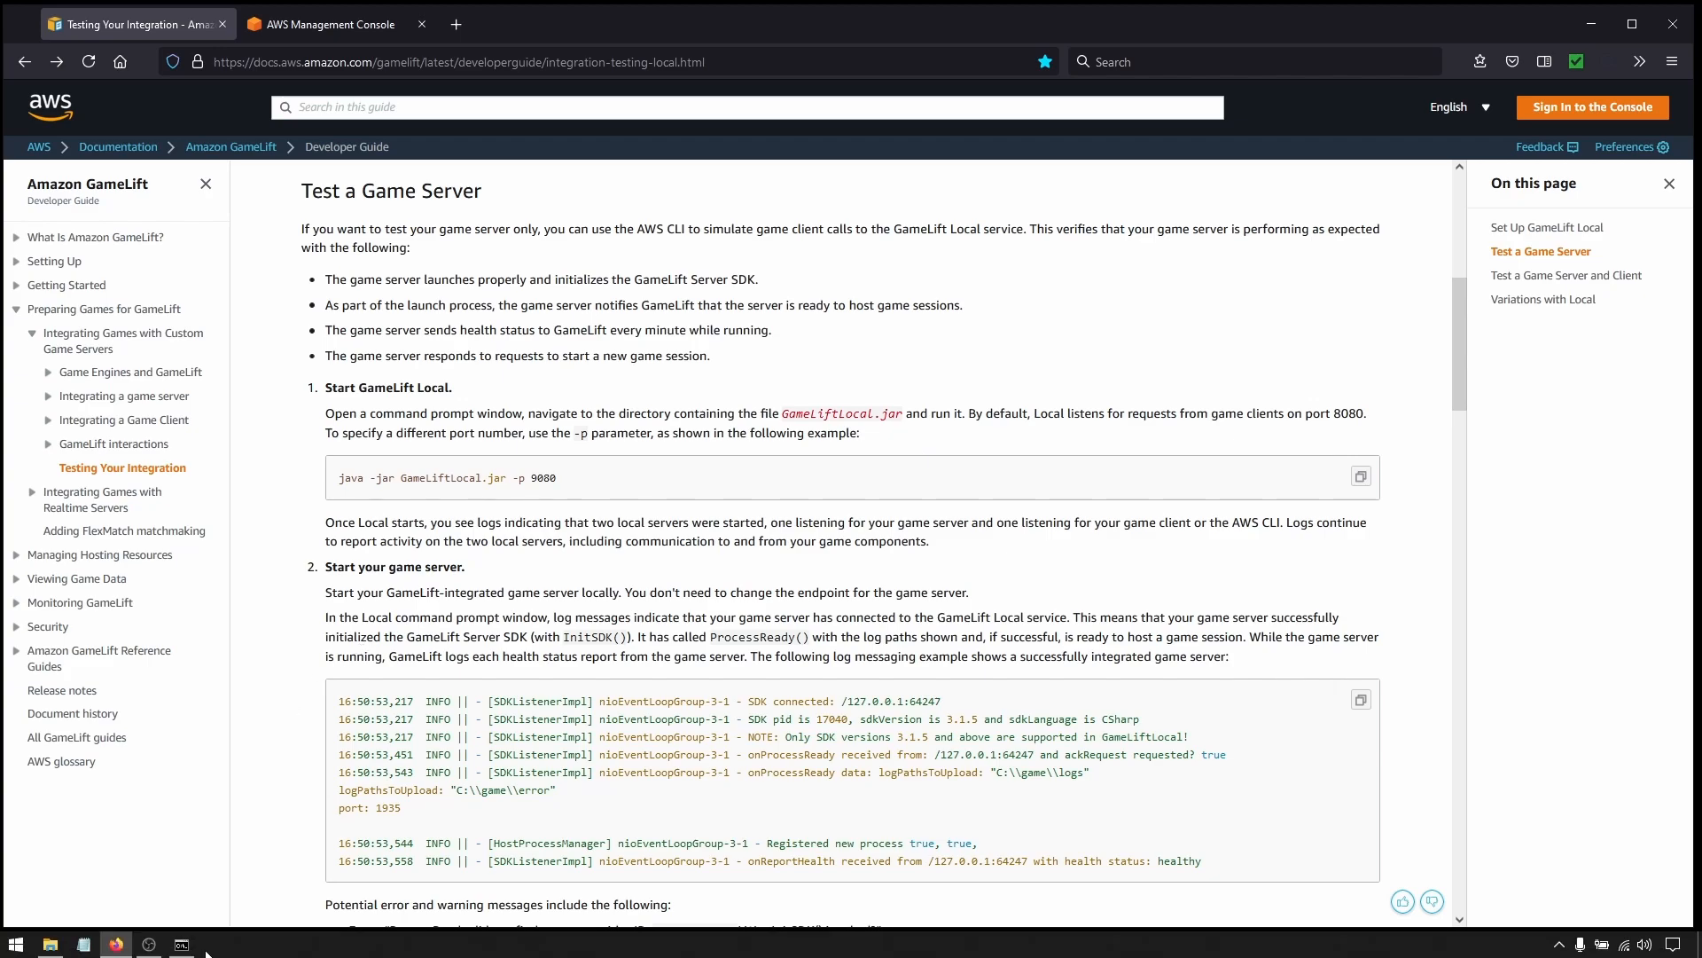
pyautogui.click(177, 947)
pyautogui.hotkey('ctrl', 'v')
pyautogui.press('Return')
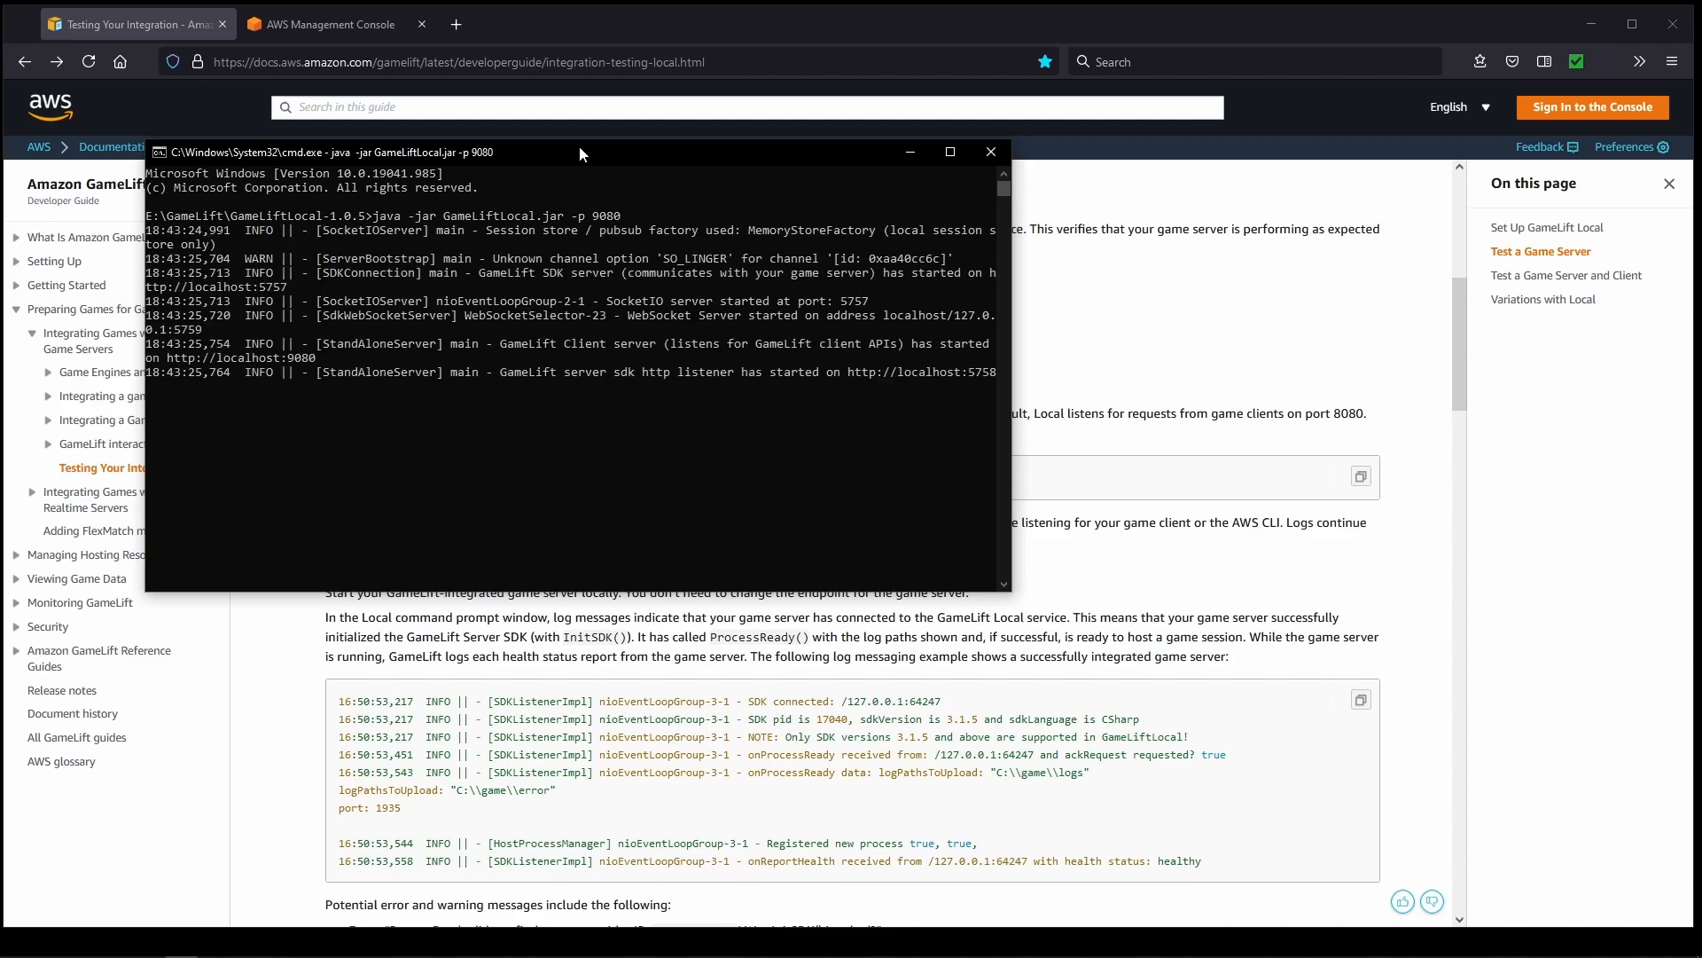
pyautogui.moveTo(578, 145); pyautogui.dragTo(3, 3)
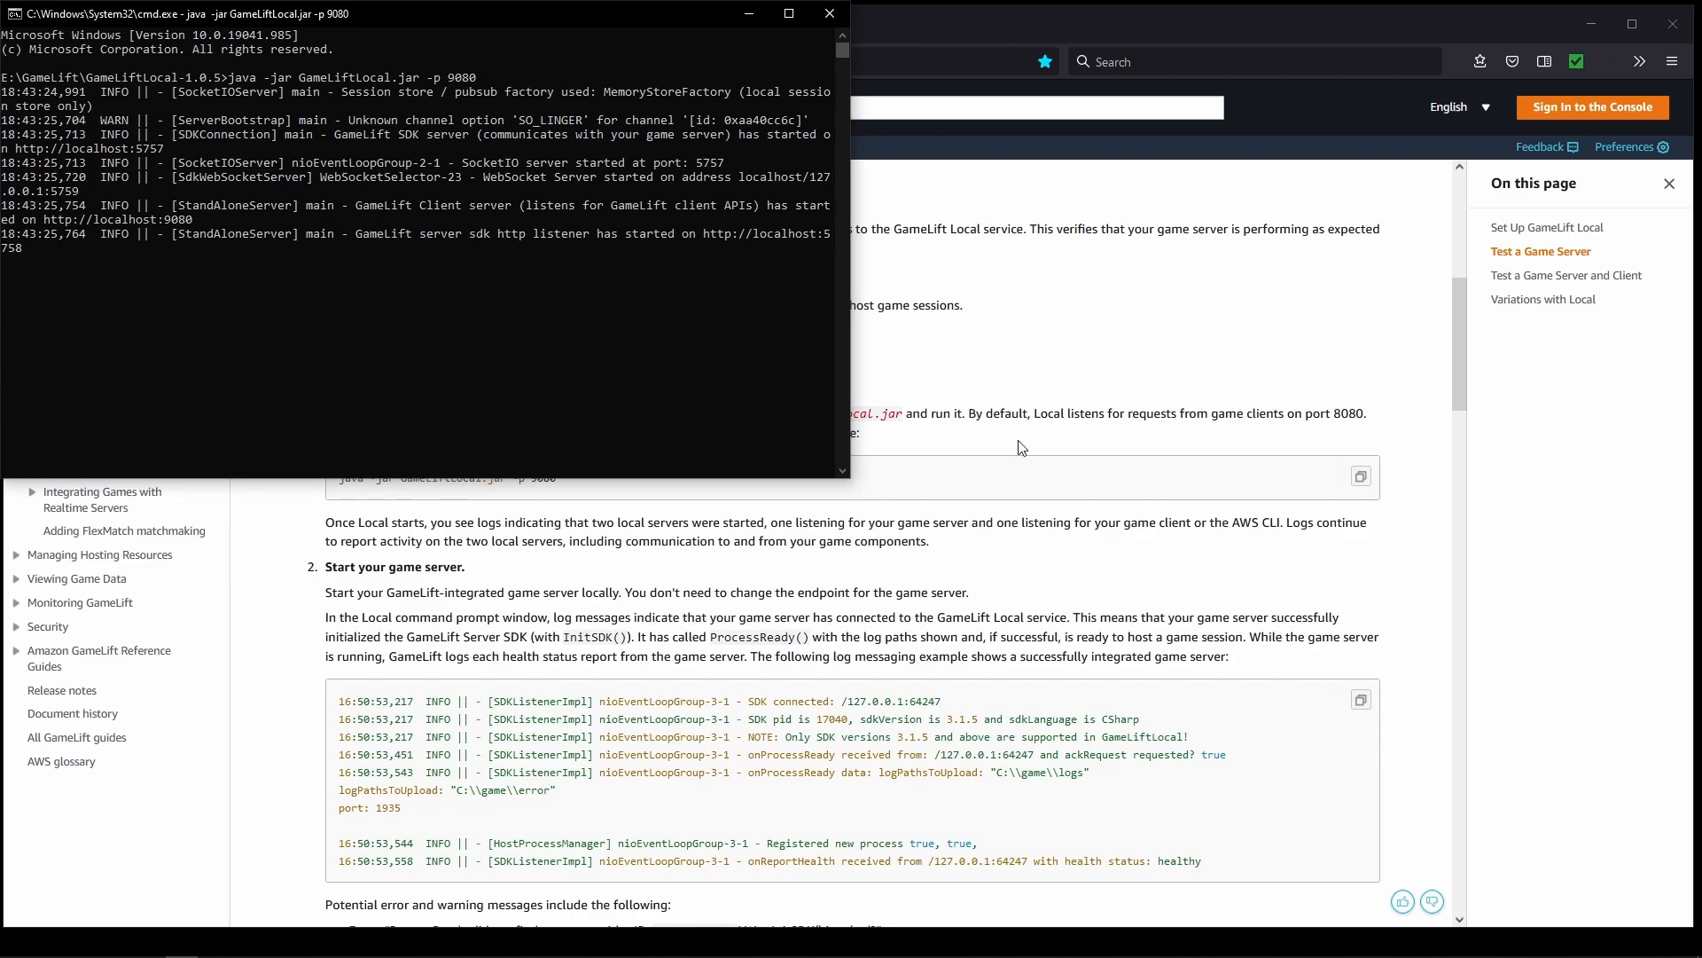
# Step: Review the guide's Start your game server section, then open the Unreal Builds\WindowsServer folder on drive E: in File Explorer
pyautogui.click(1046, 577)
pyautogui.scroll(-3, 1046, 576)
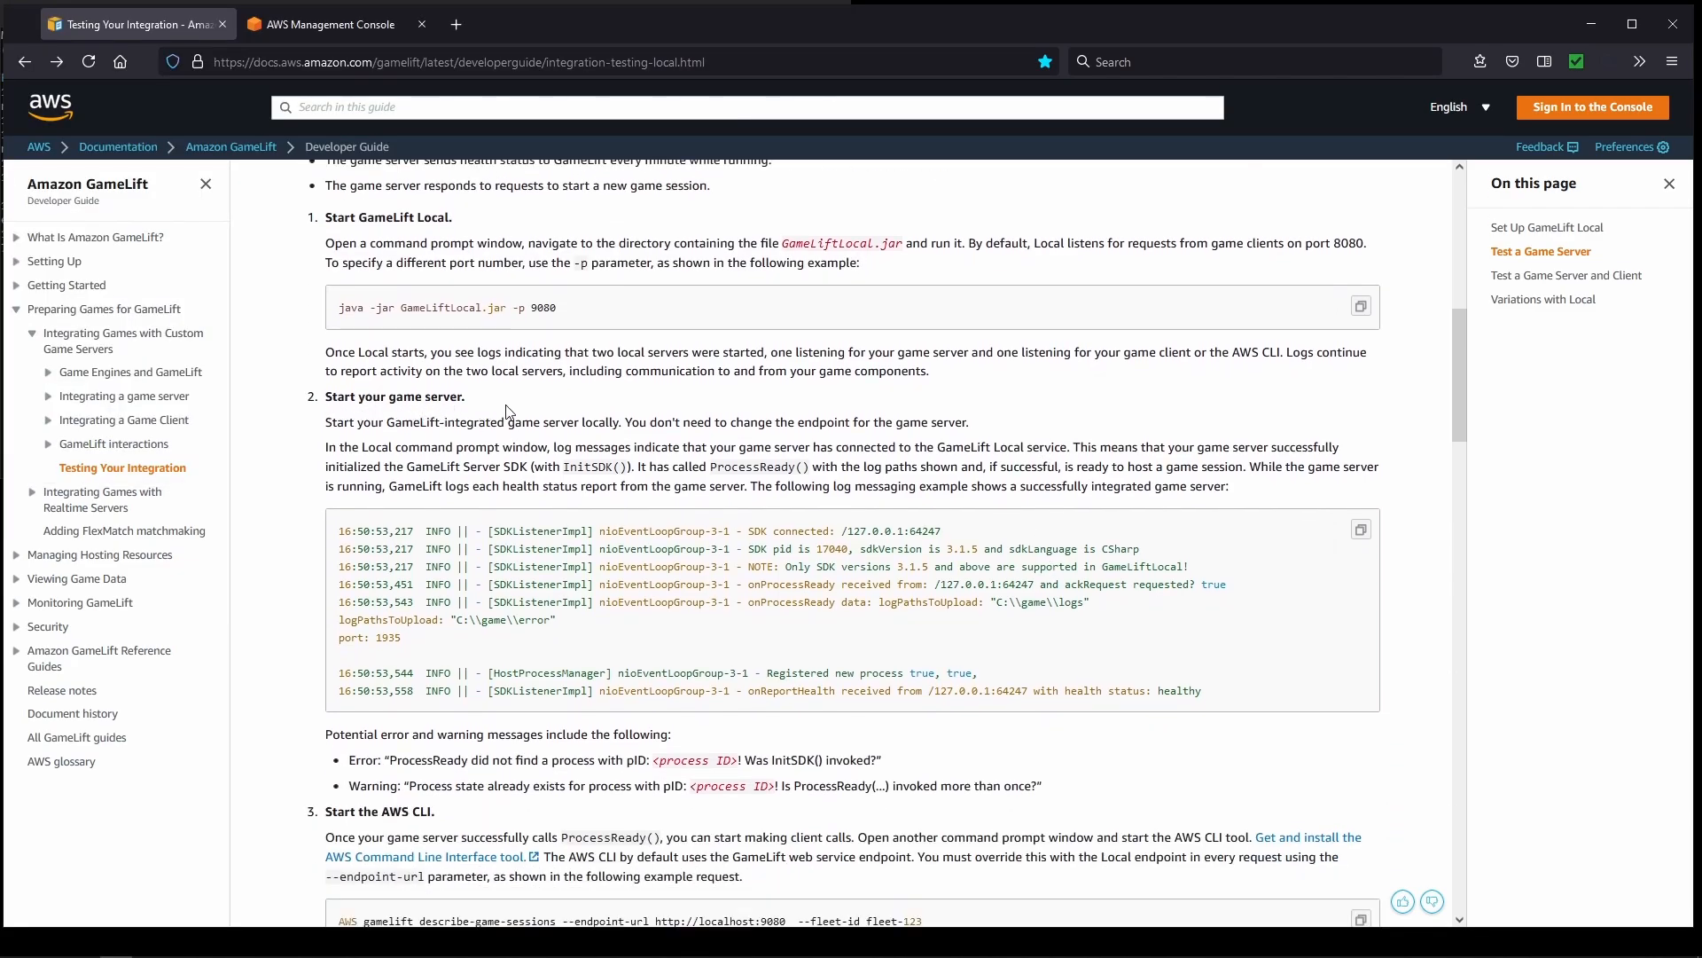
pyautogui.scroll(-1, 579, 410)
pyautogui.scroll(-1, 579, 410)
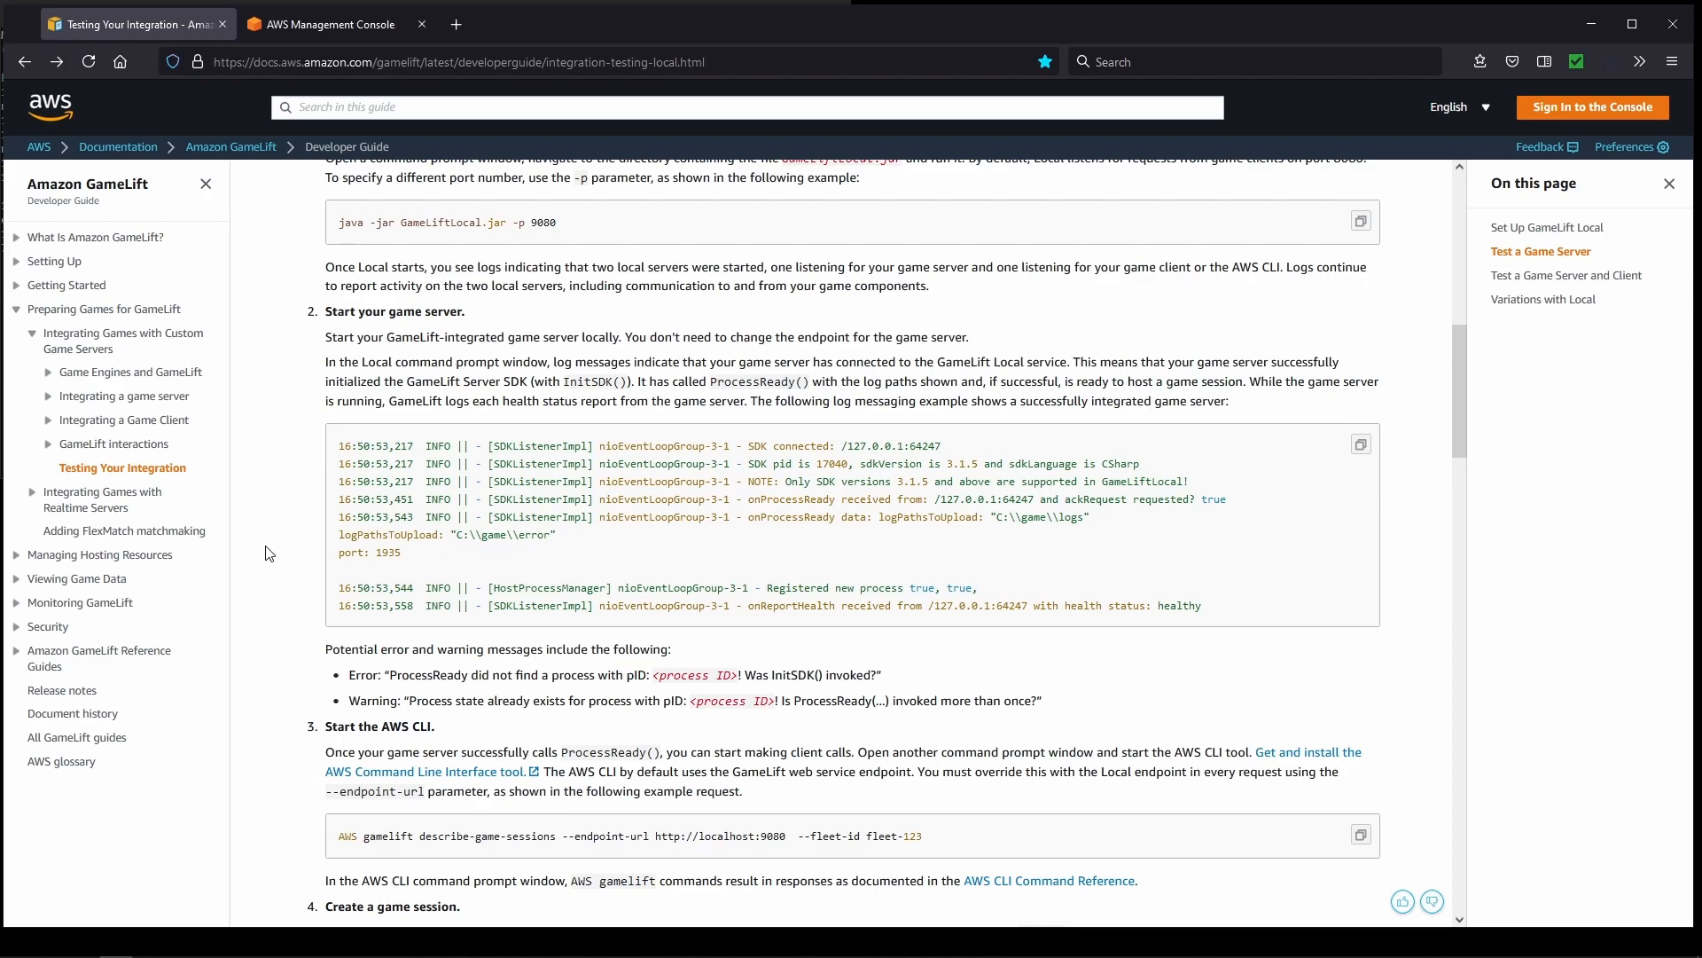
pyautogui.scroll(-2, 265, 553)
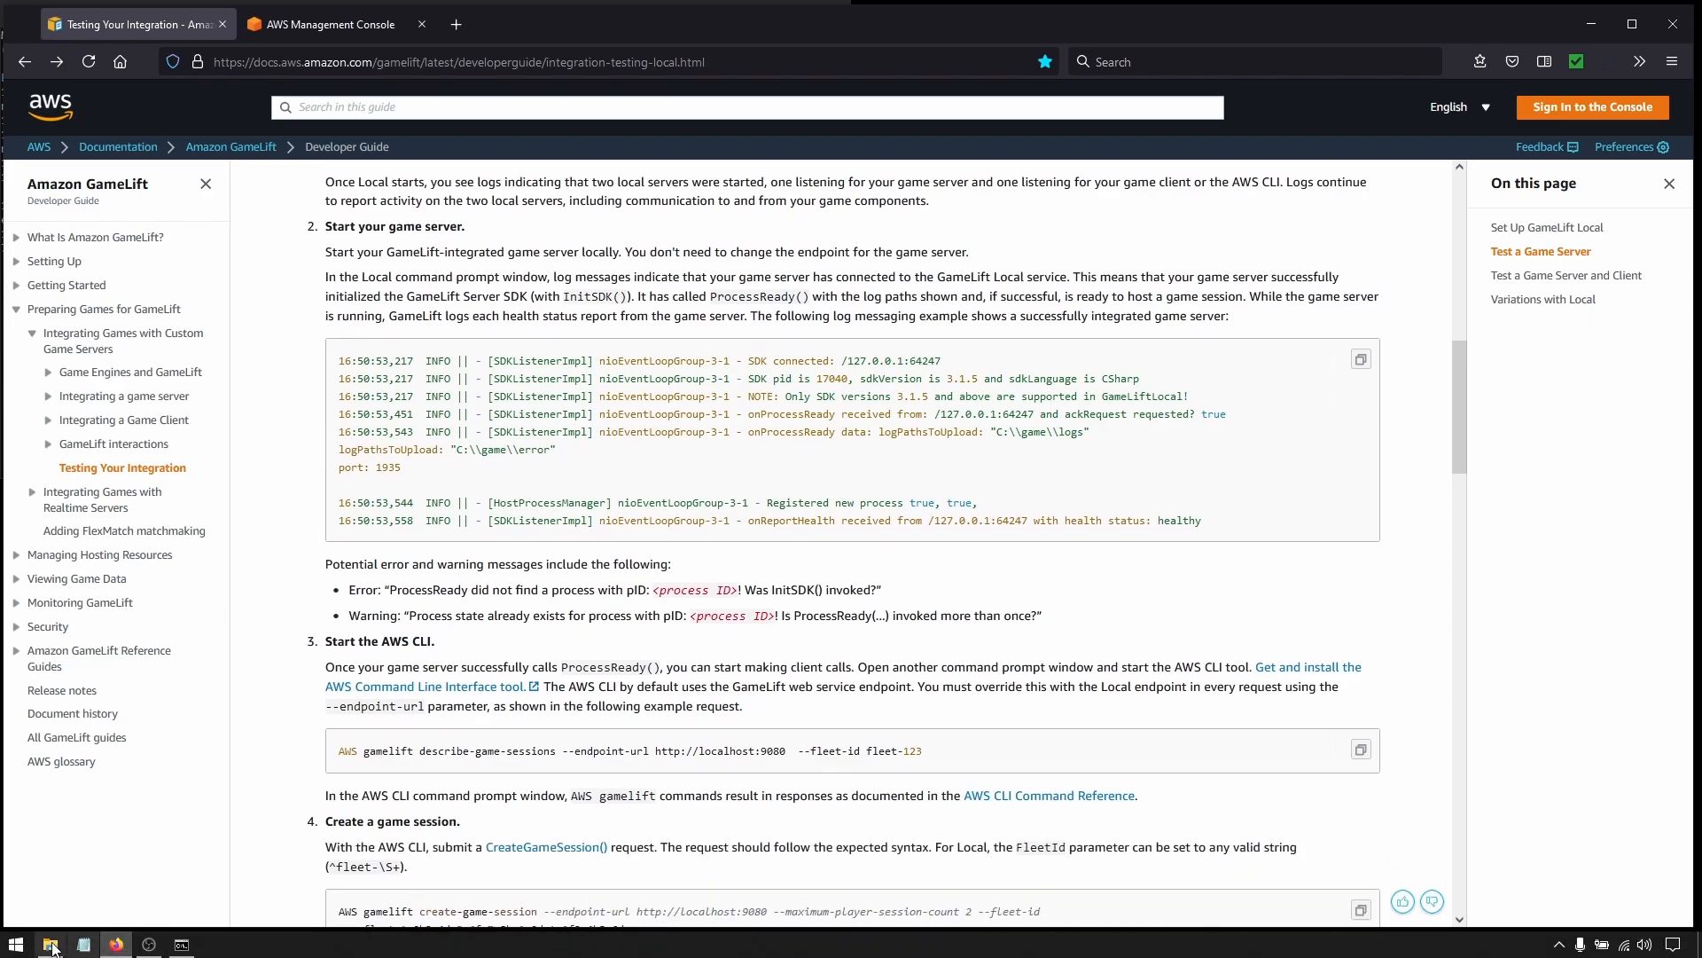
pyautogui.click(52, 947)
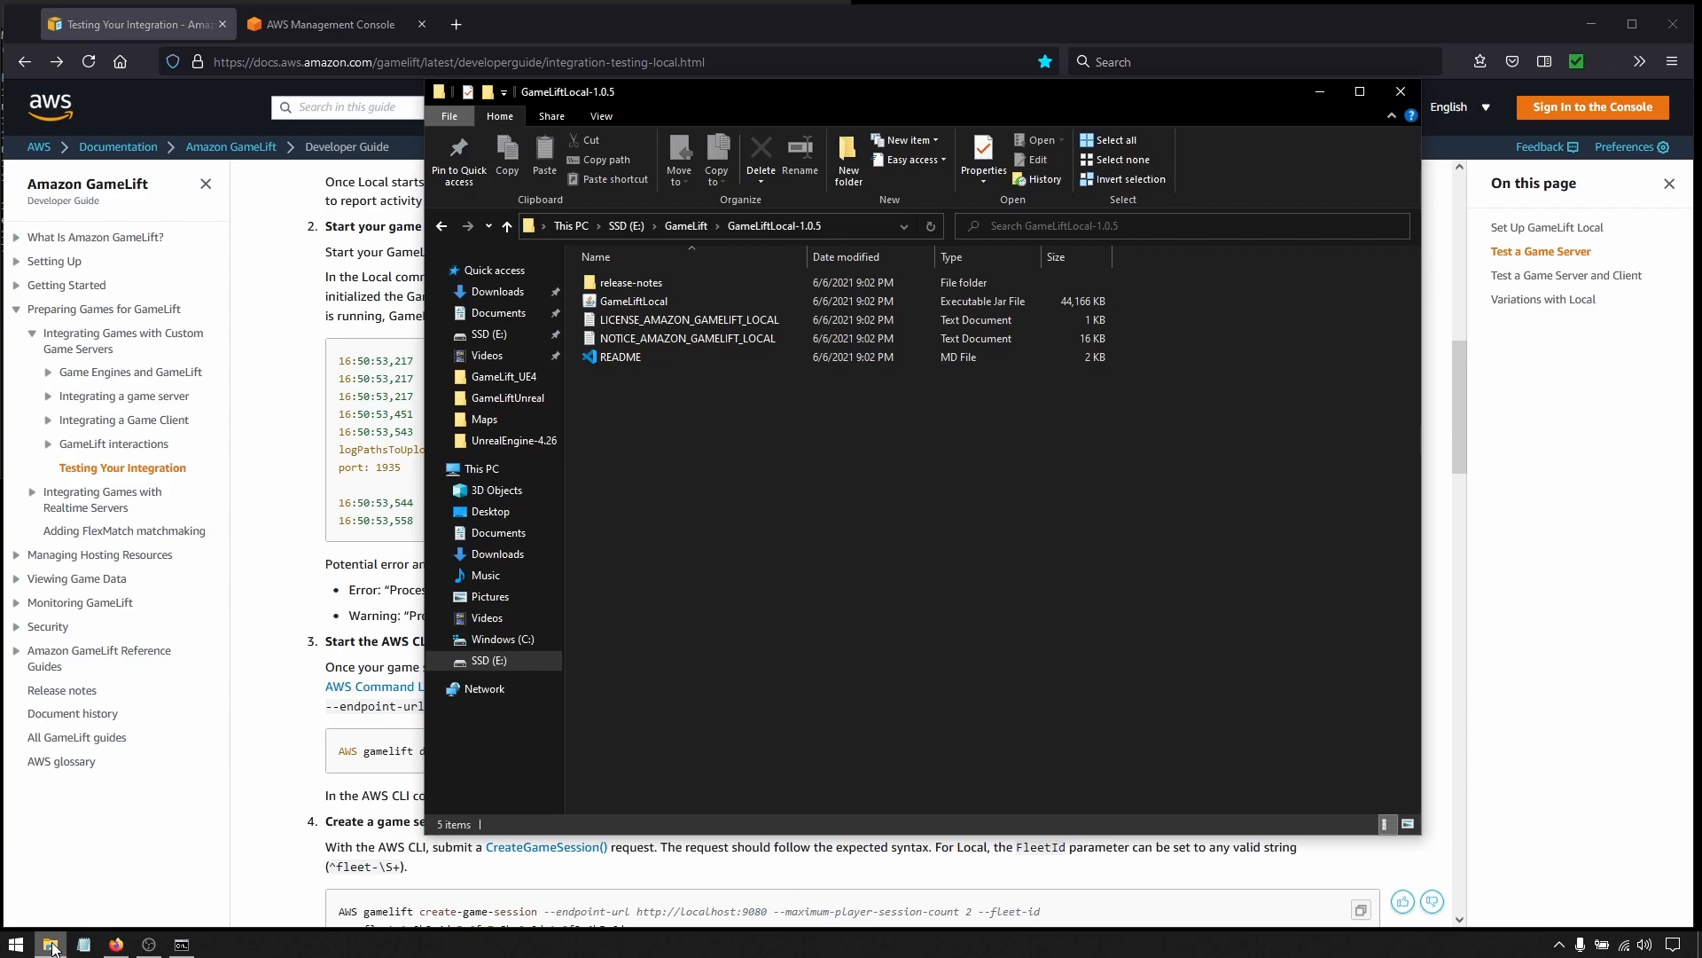
pyautogui.click(499, 333)
pyautogui.click(637, 319)
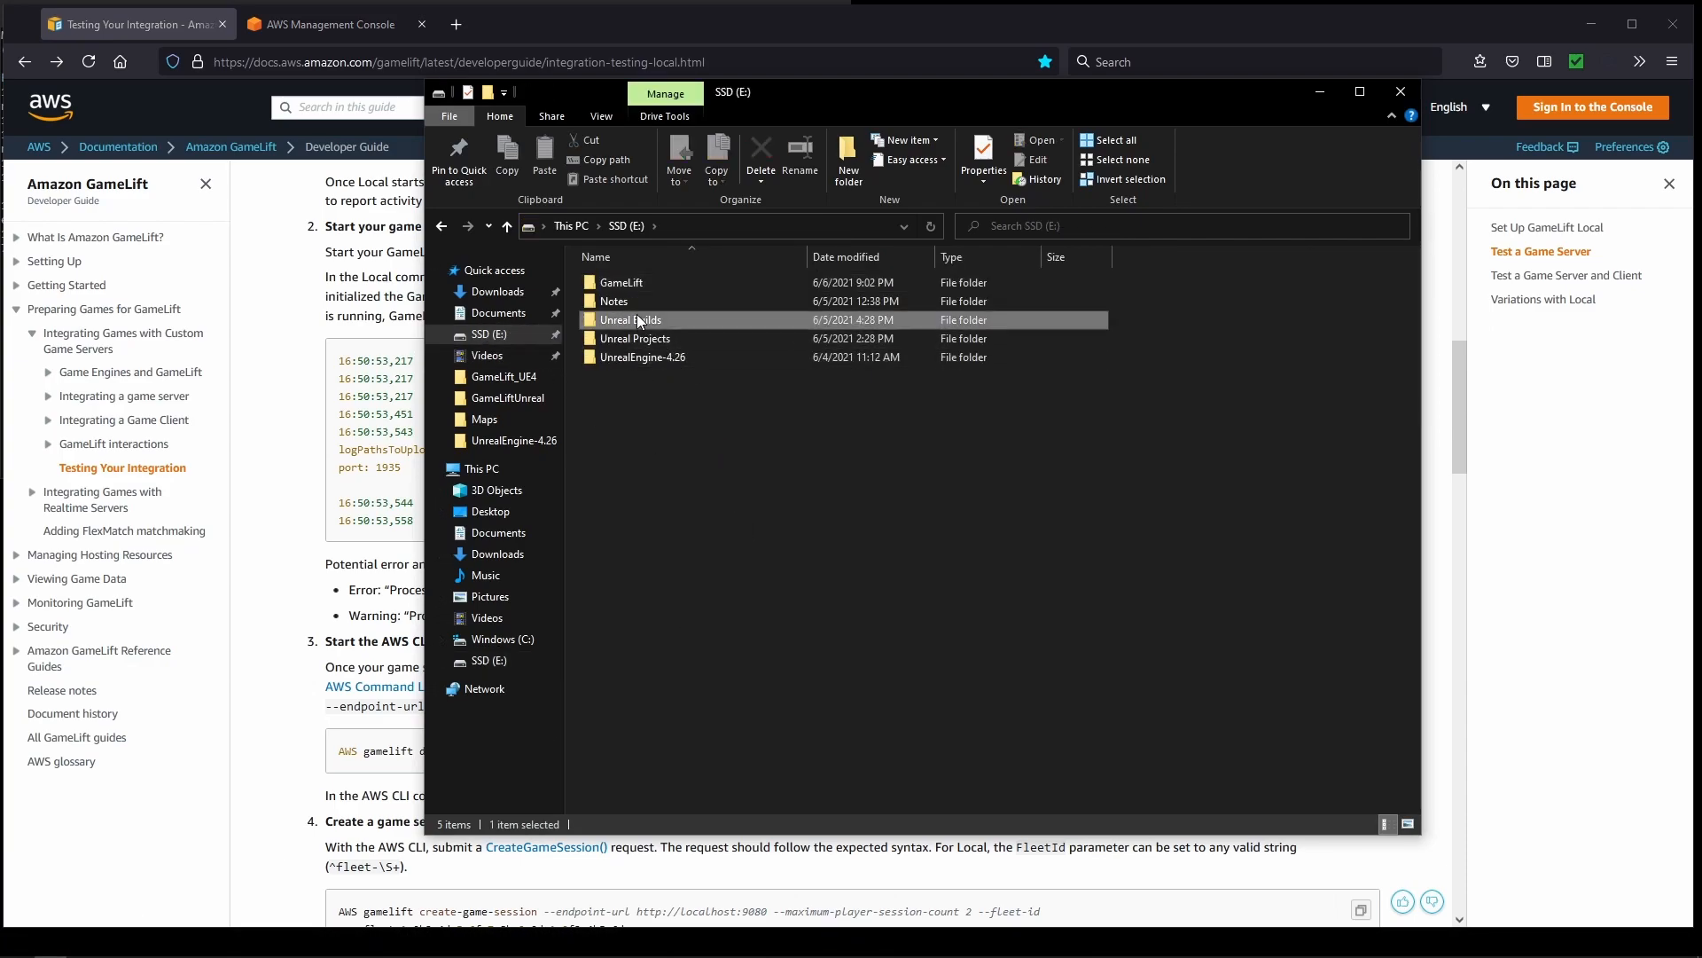
pyautogui.doubleClick(638, 319)
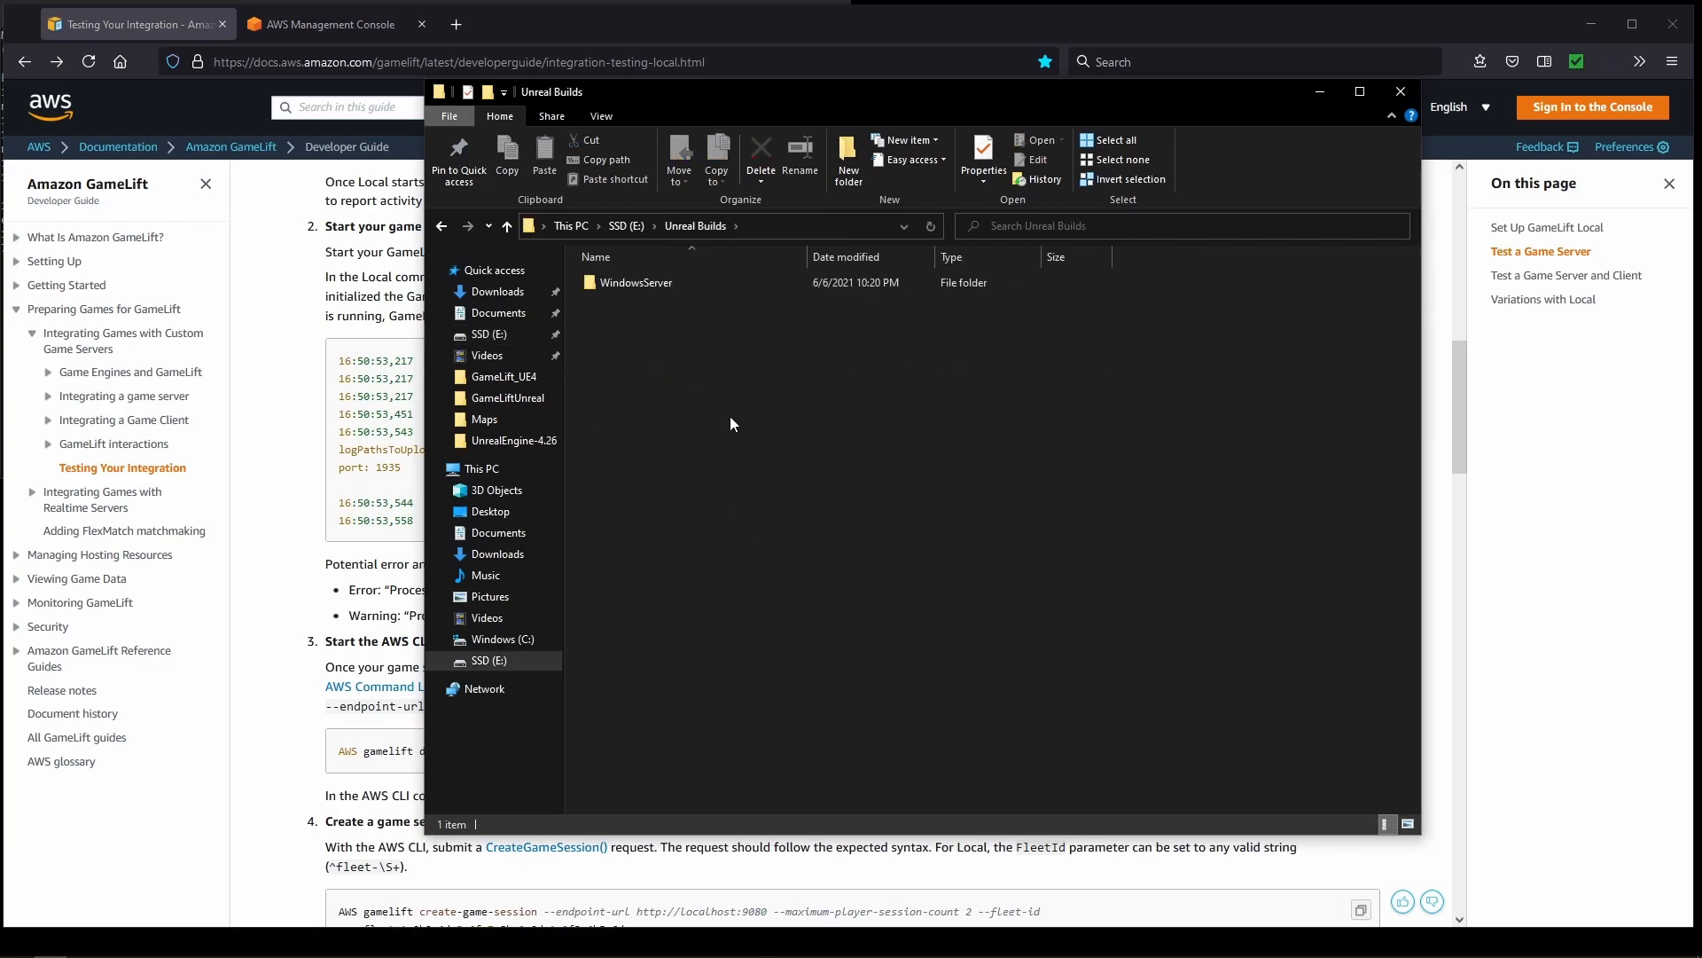
pyautogui.doubleClick(700, 282)
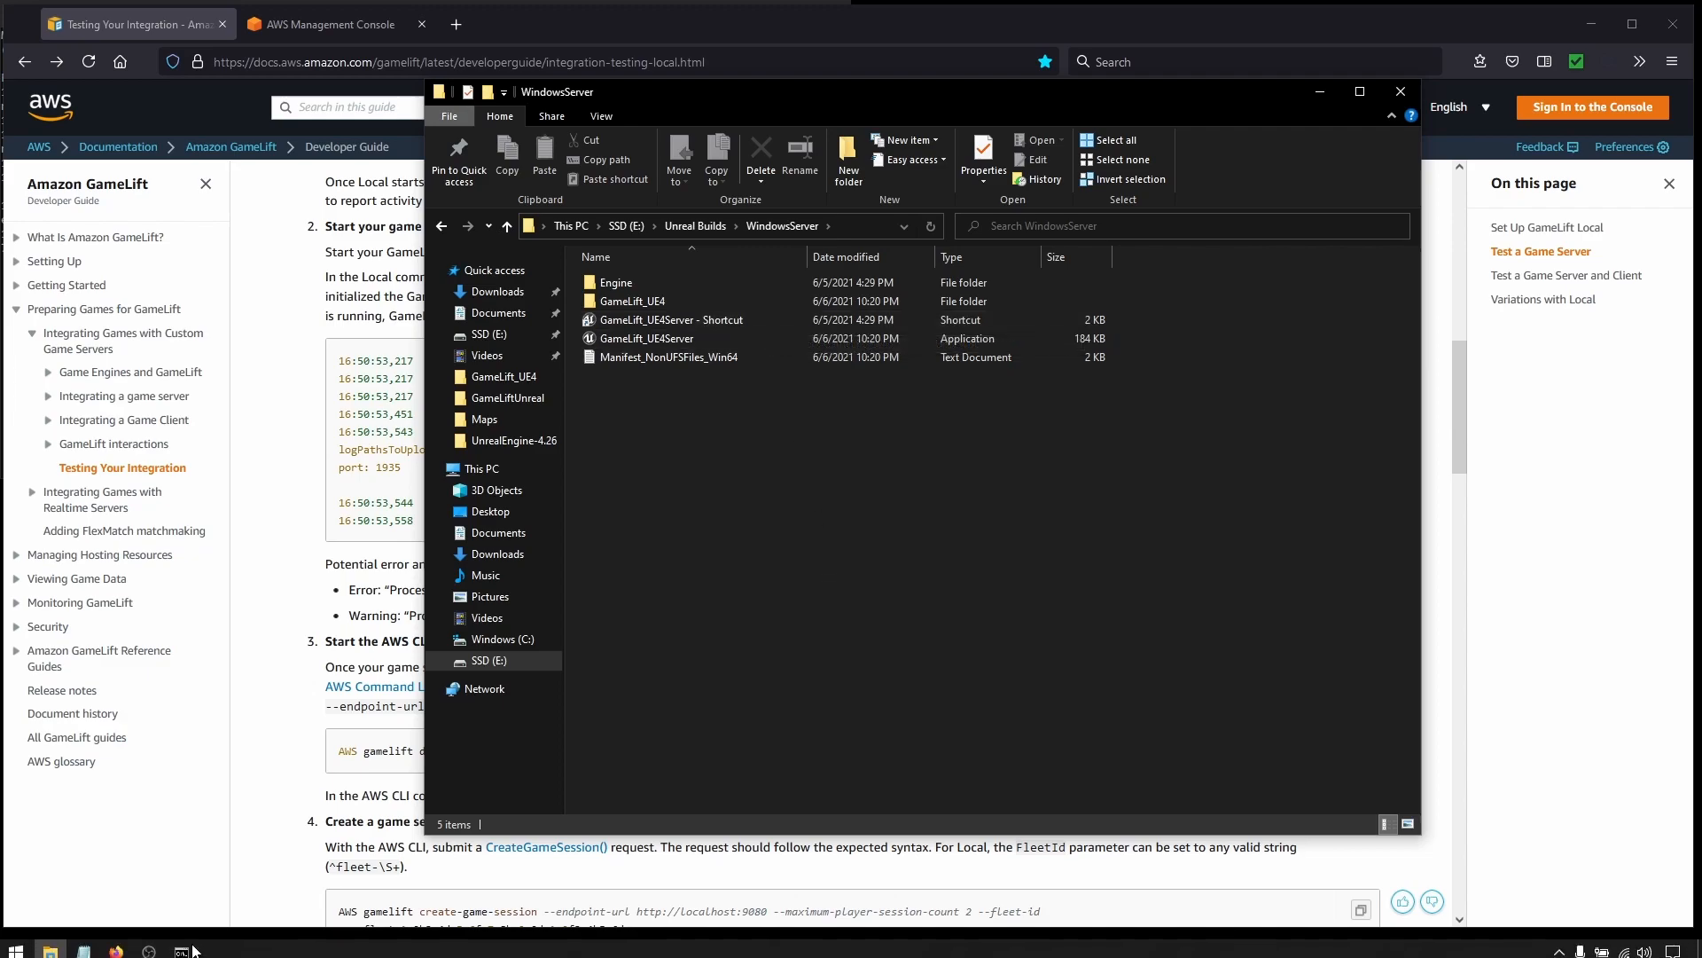
# Step: Launch the server from the GameLift_UE4Server shortcut with the GameLift Local log in view, and minimize File Explorer
pyautogui.click(182, 945)
pyautogui.click(1007, 191)
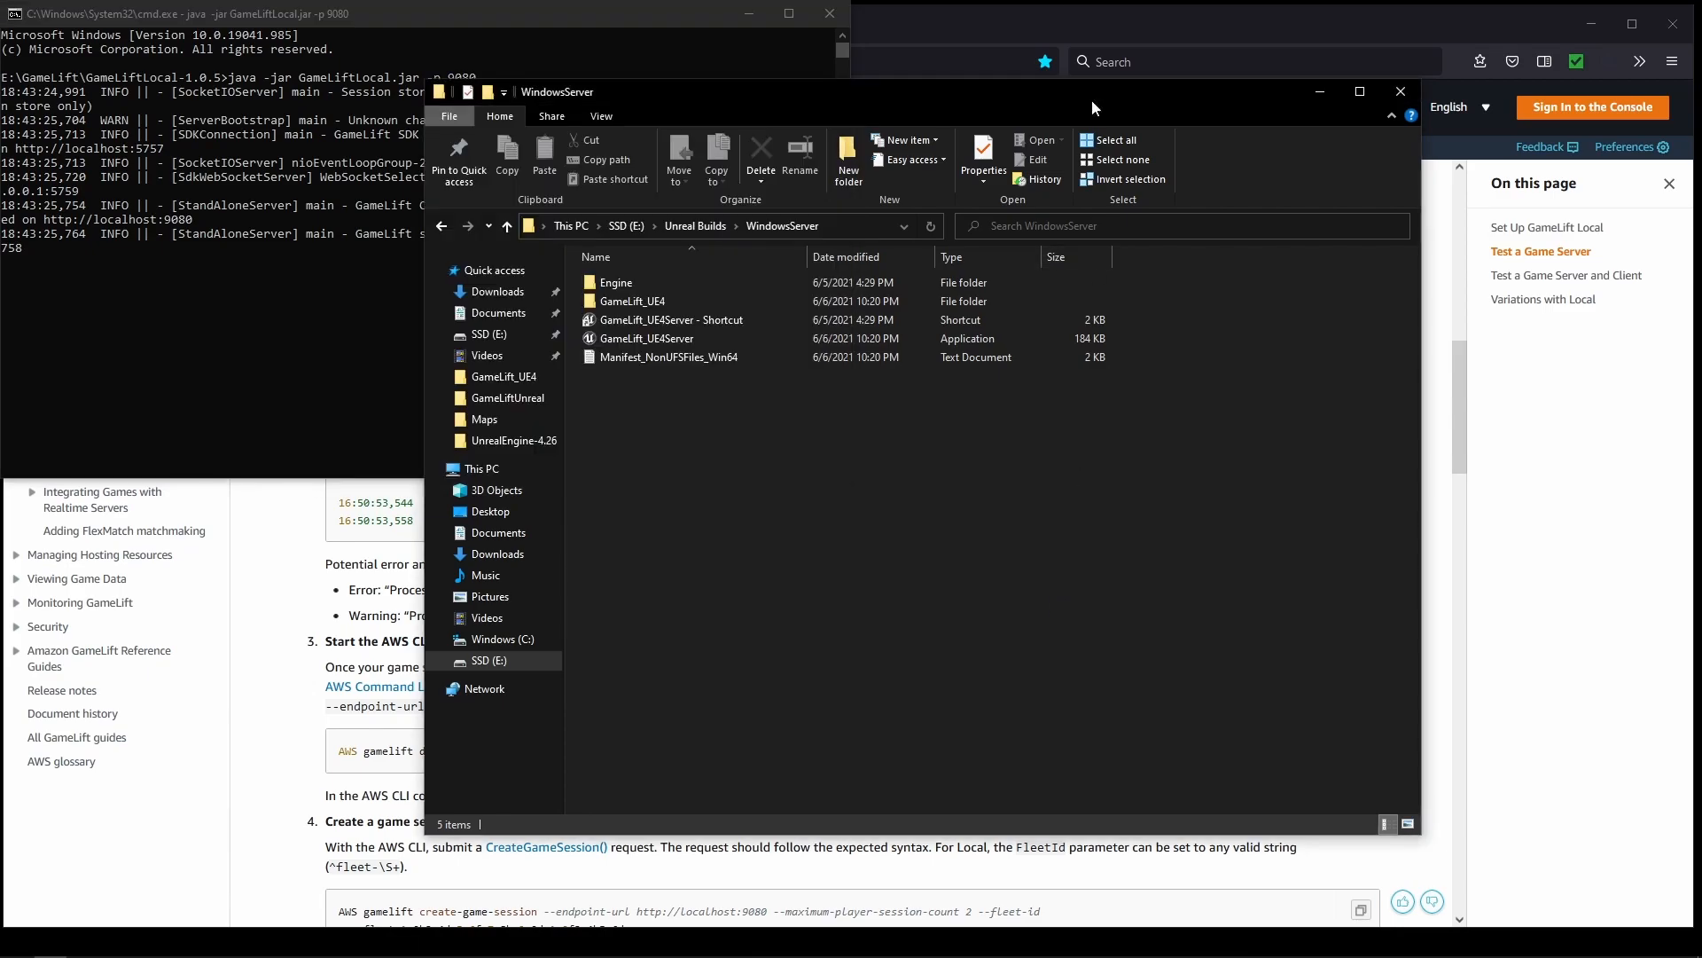
pyautogui.moveTo(922, 91); pyautogui.dragTo(984, 479)
pyautogui.doubleClick(786, 711)
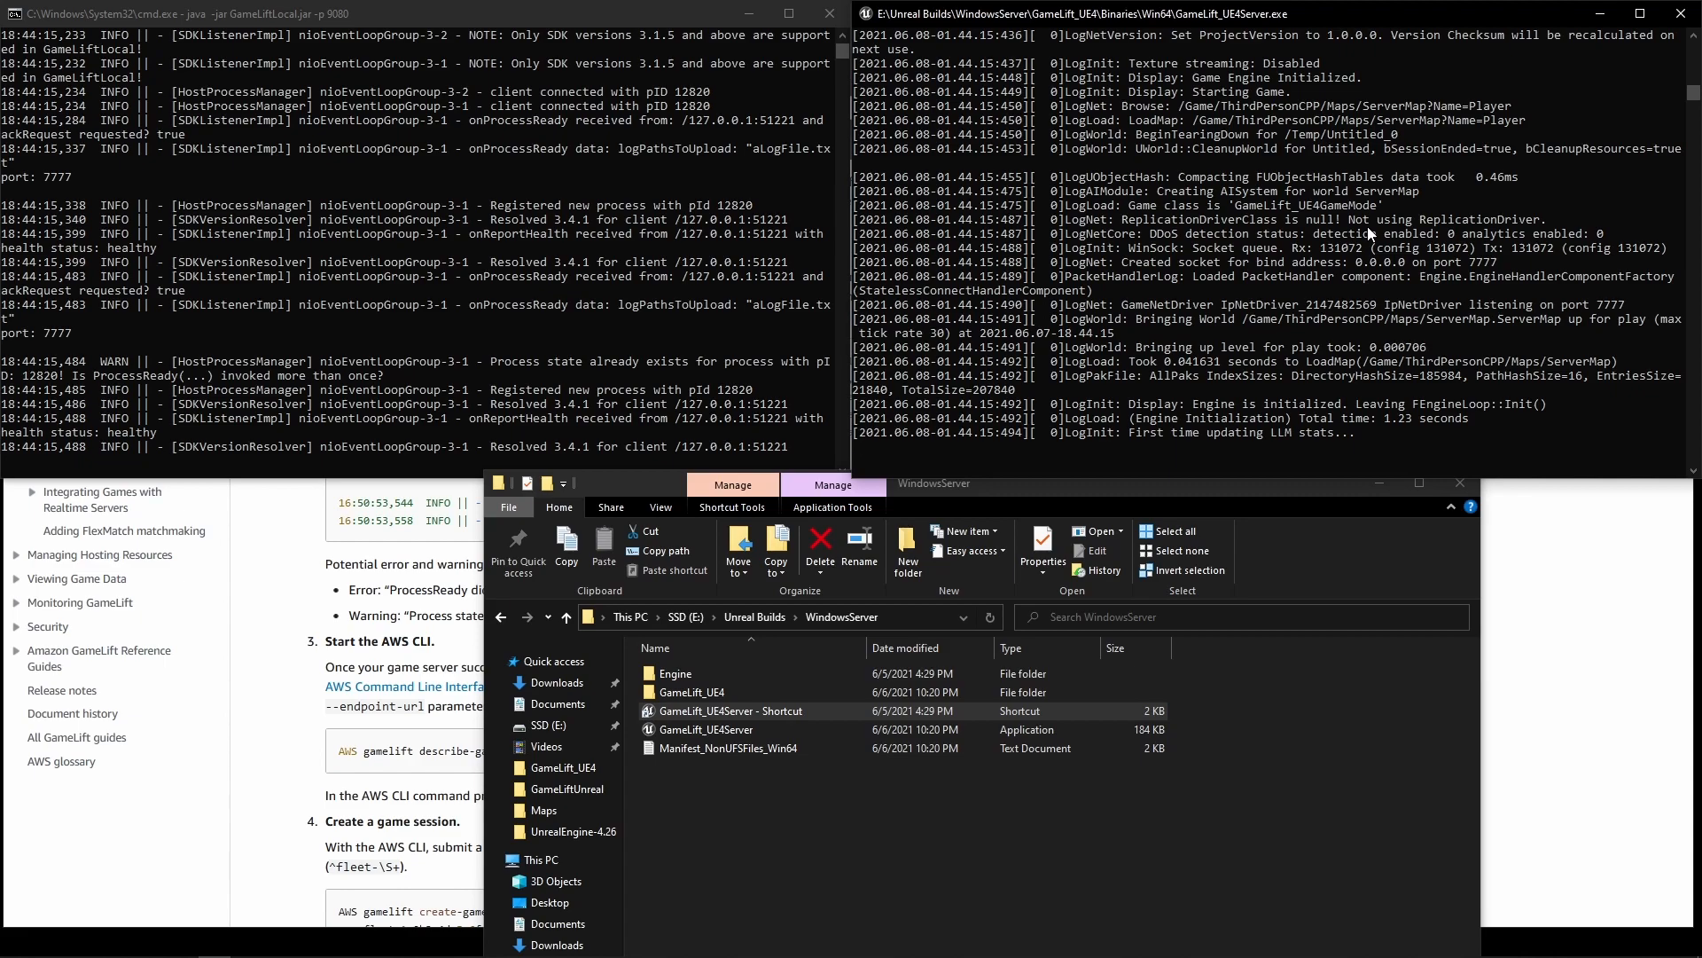
pyautogui.click(1229, 488)
pyautogui.moveTo(1229, 488); pyautogui.dragTo(1200, 143)
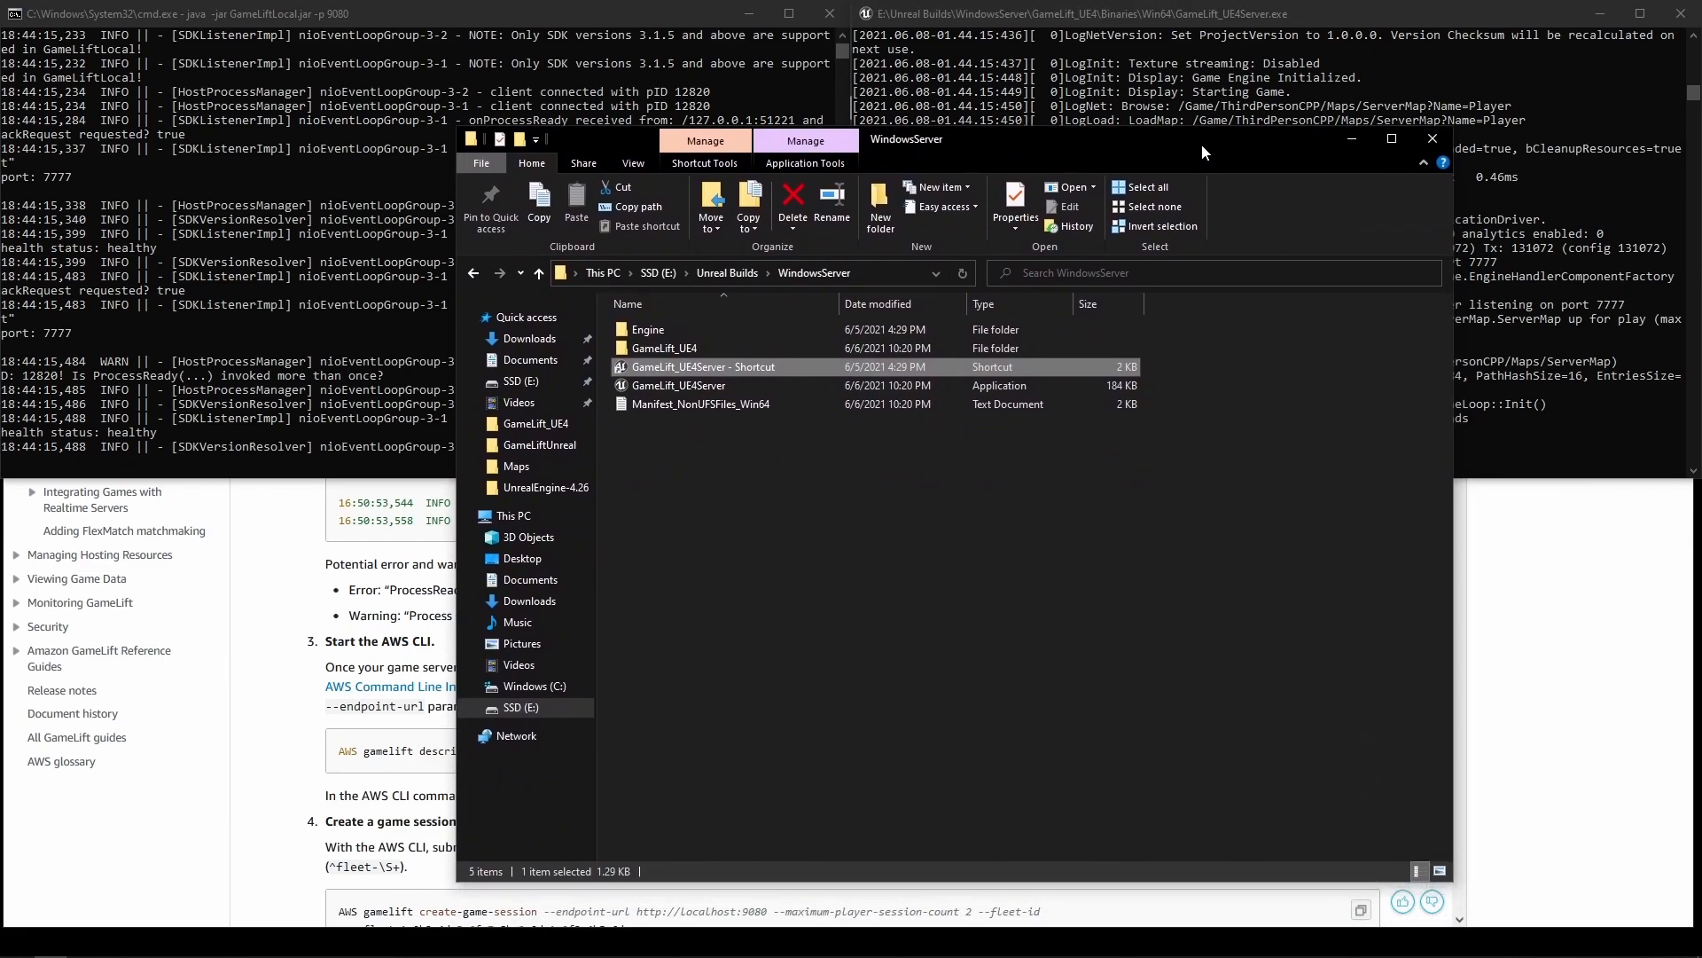
pyautogui.click(1352, 148)
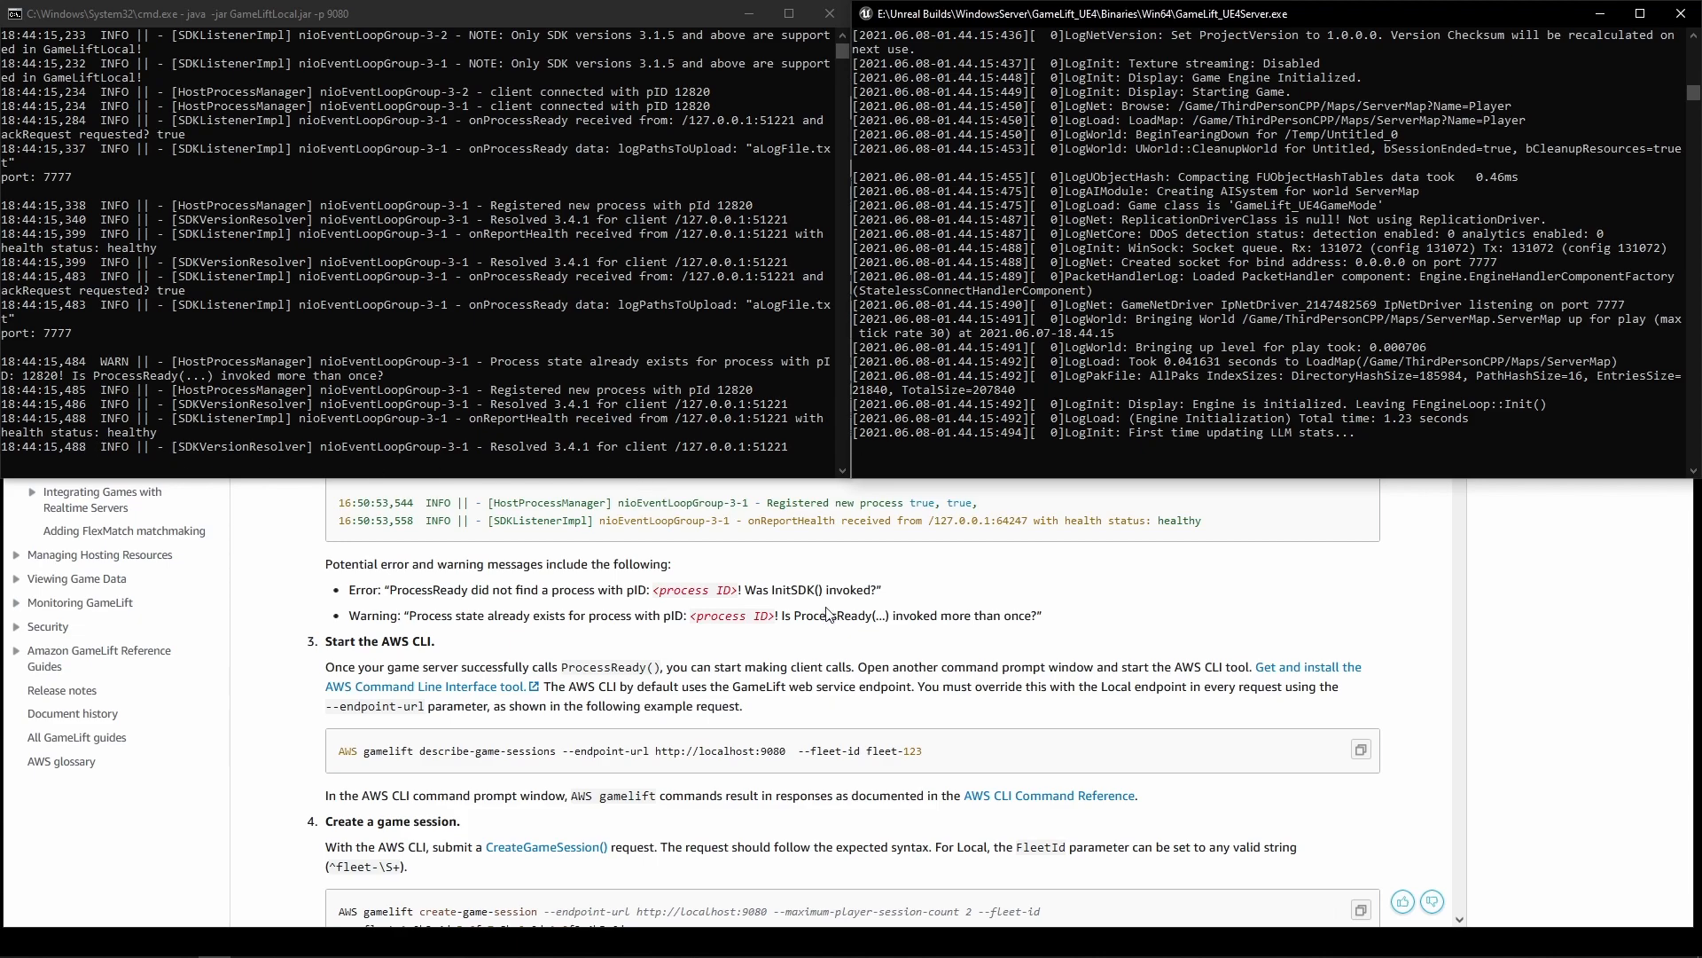
# Step: Go to the guide's Start the AWS CLI section and open a second command prompt, snapped to the desktop's lower-left quarter
pyautogui.click(1237, 609)
pyautogui.scroll(-4, 1236, 607)
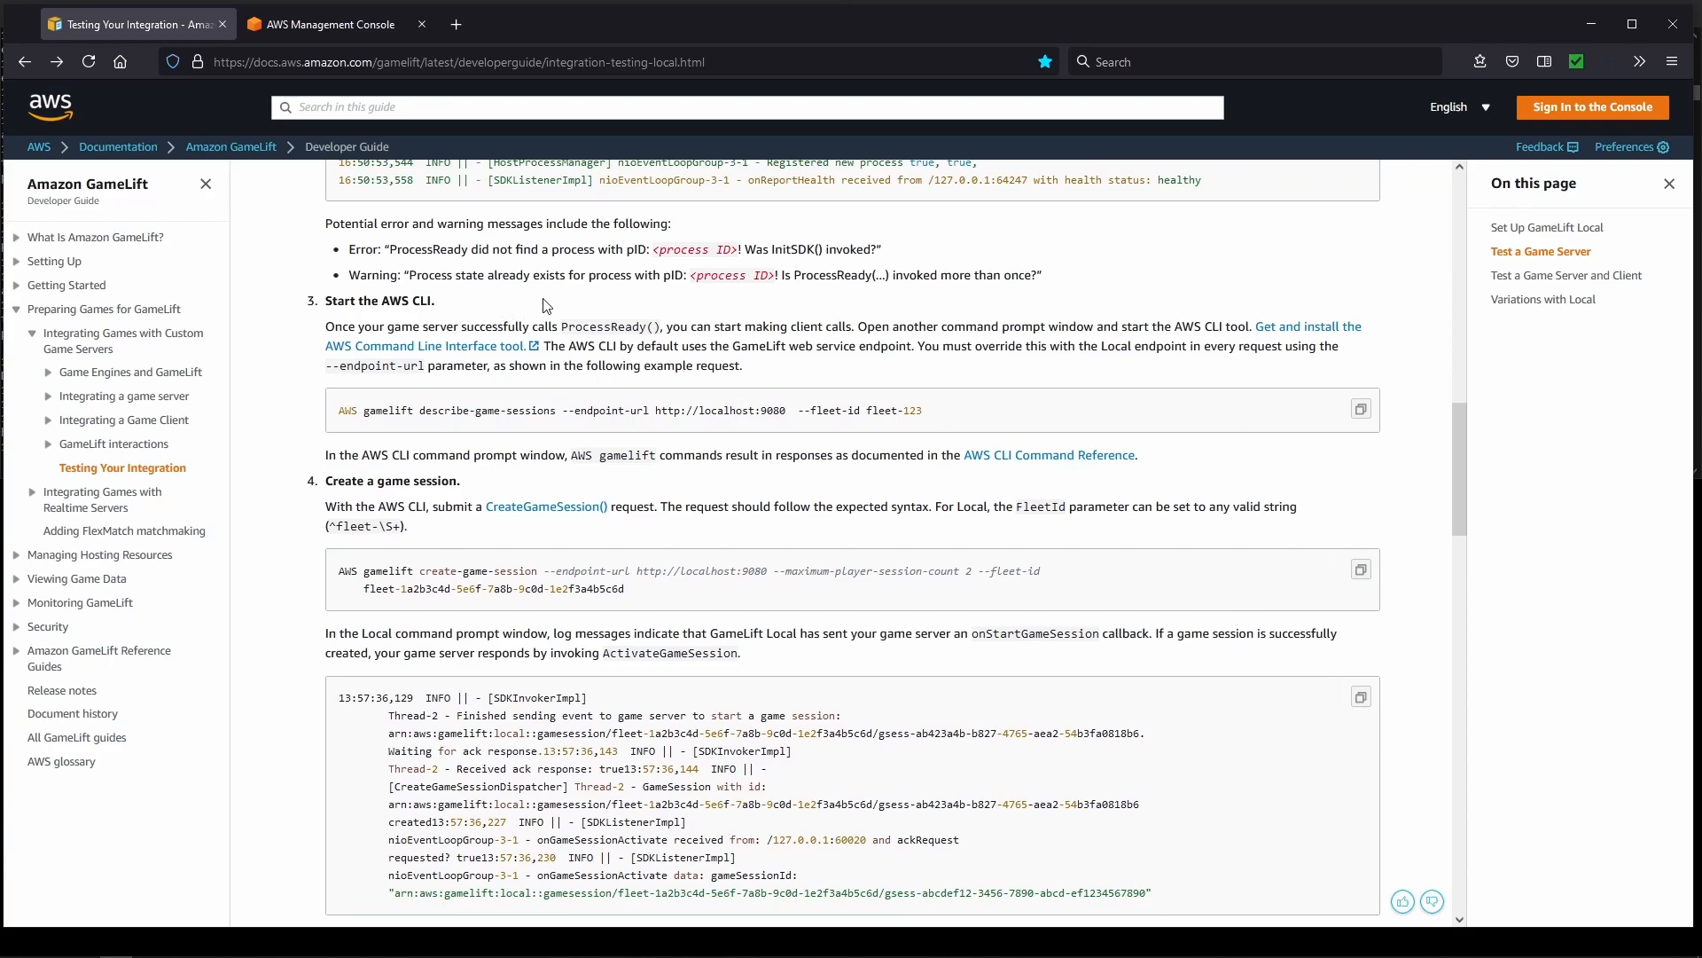
pyautogui.click(17, 949)
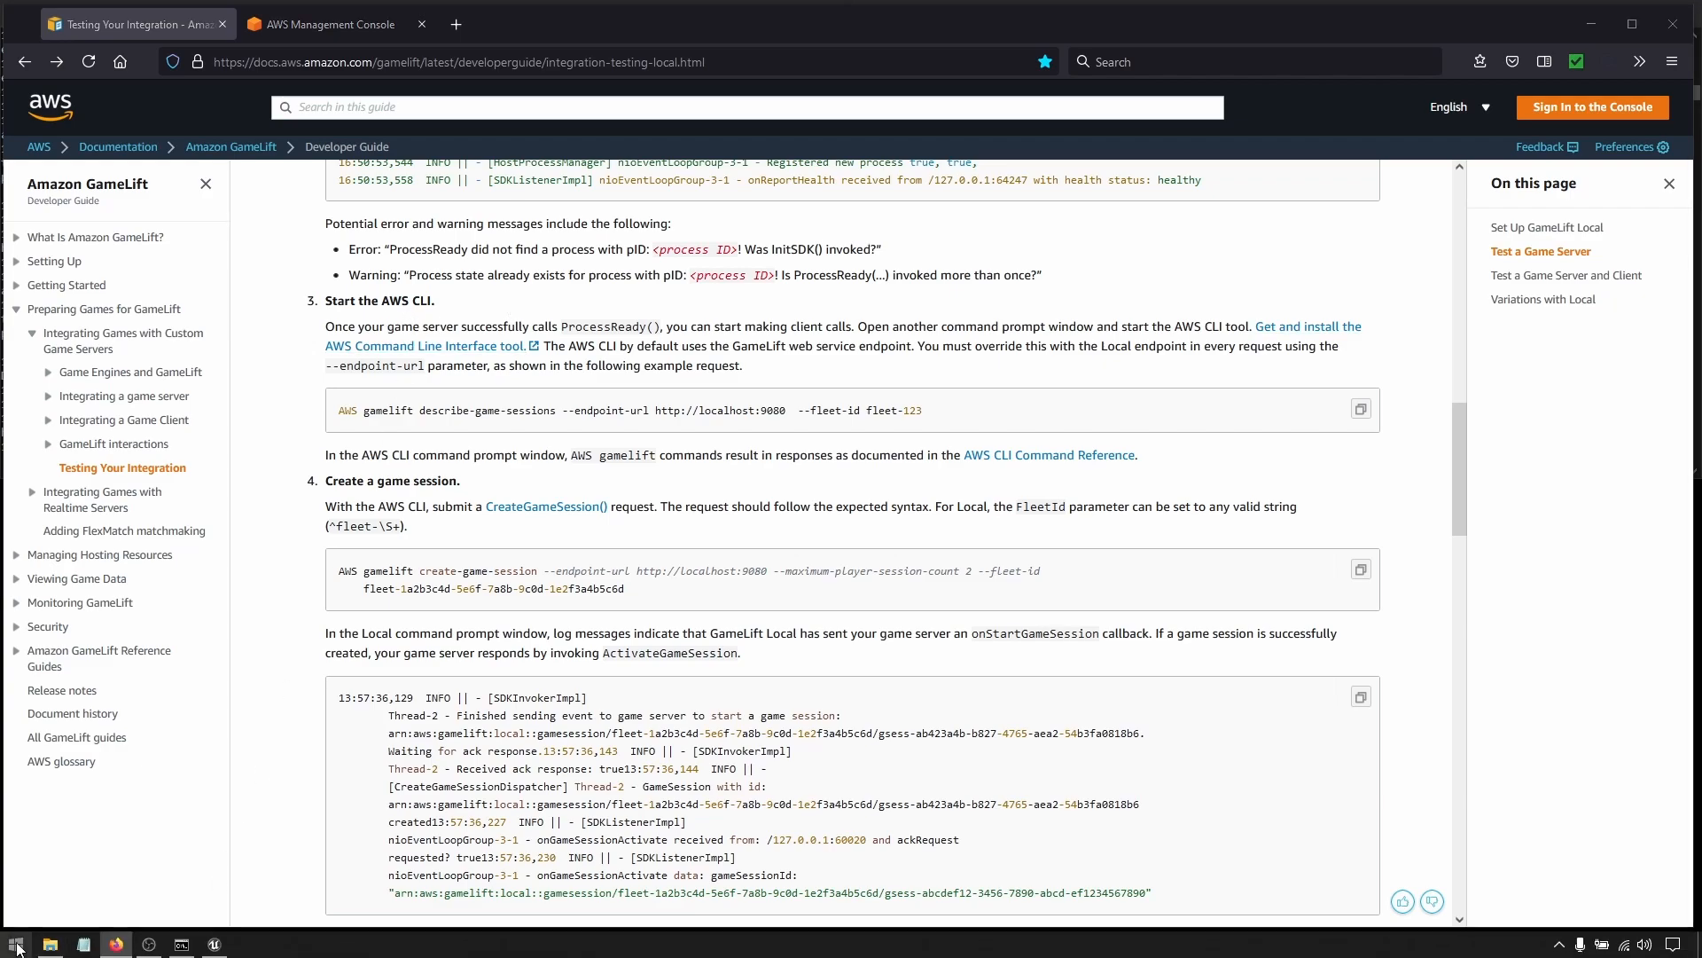
pyautogui.rightClick(16, 948)
pyautogui.click(81, 680)
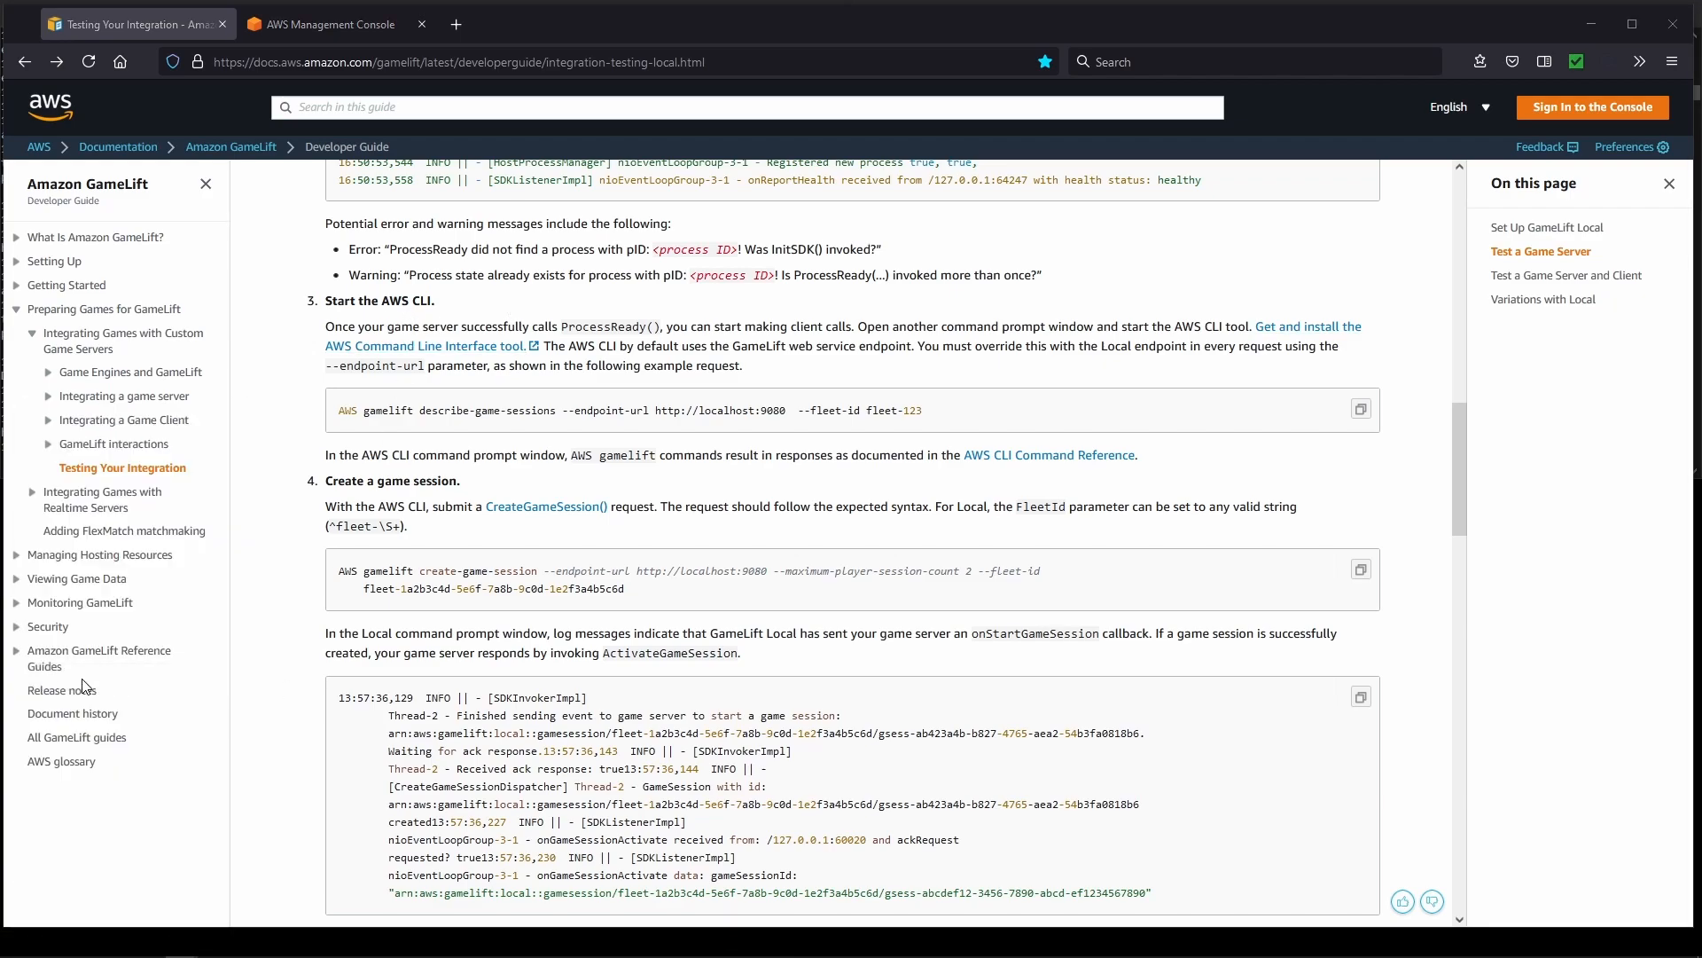
pyautogui.moveTo(591, 199); pyautogui.dragTo(0, 957)
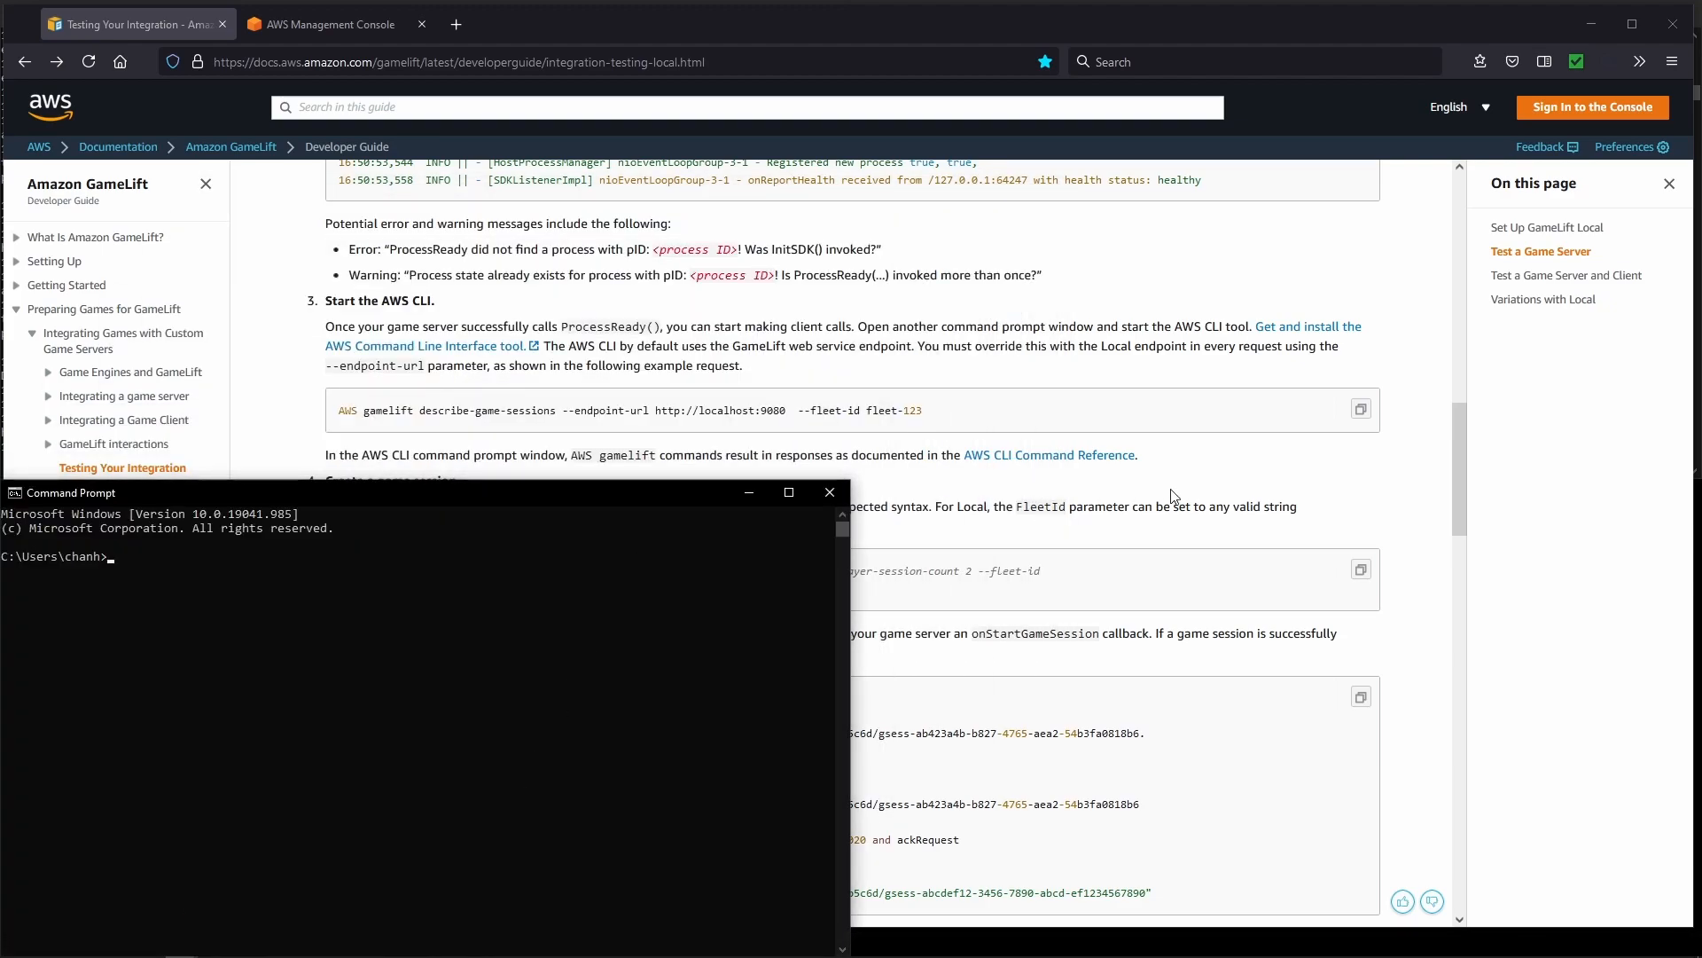
pyautogui.click(1196, 496)
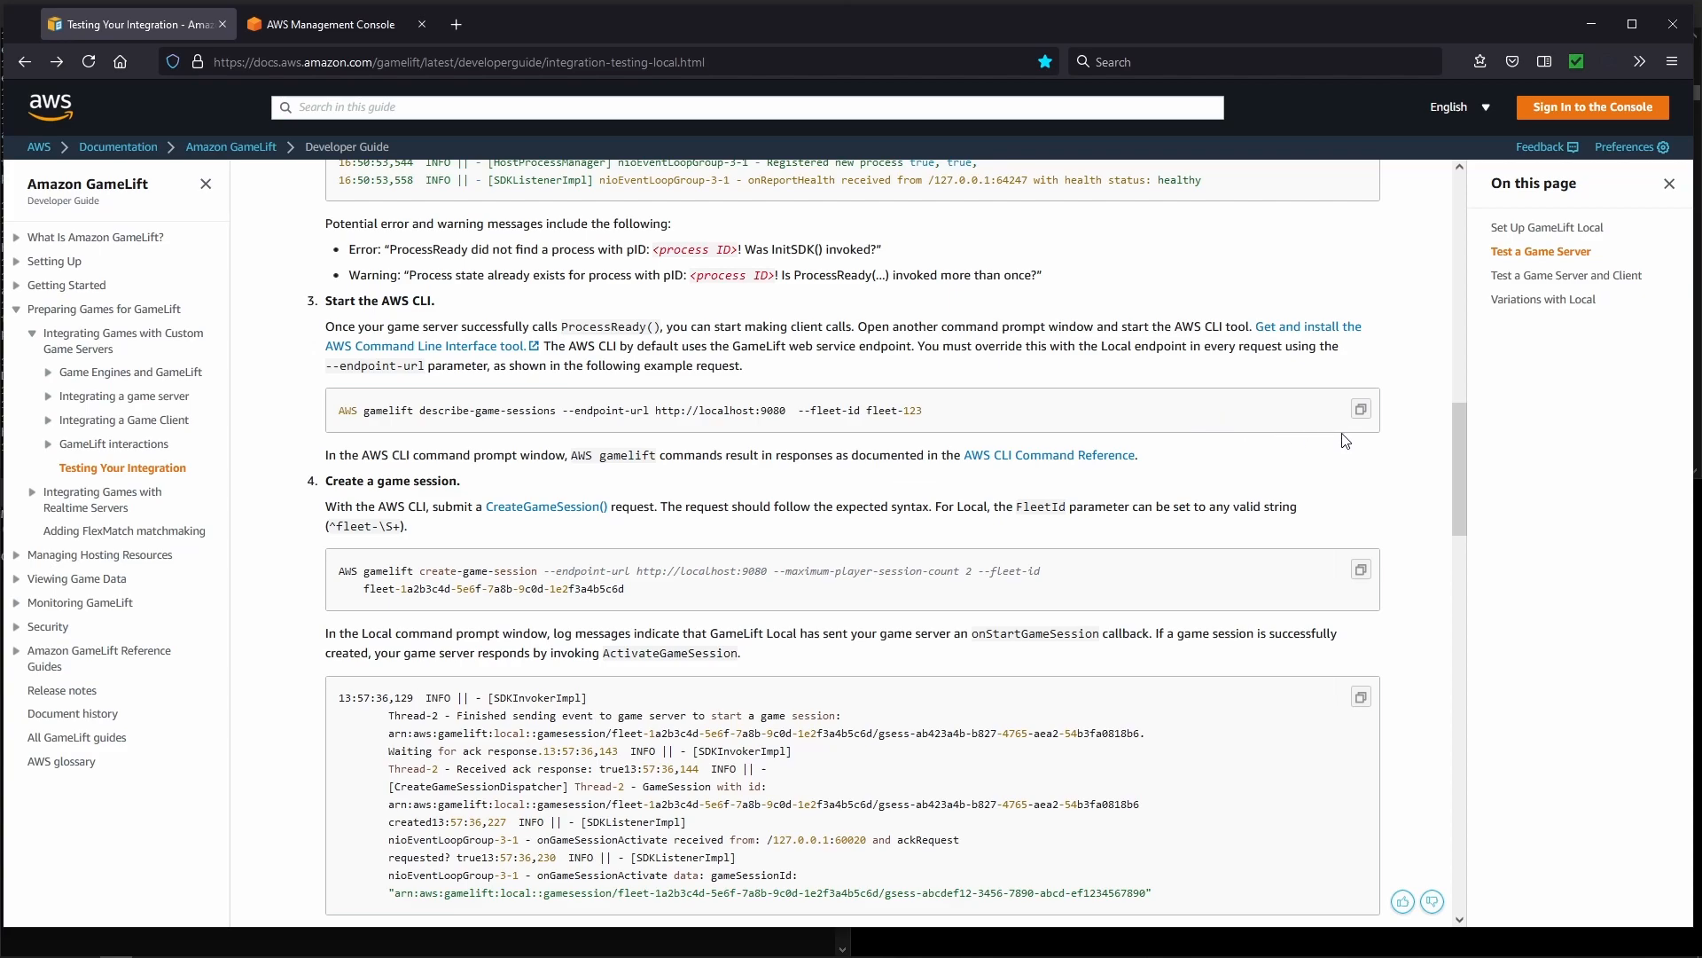
pyautogui.click(1365, 417)
pyautogui.moveTo(184, 949)
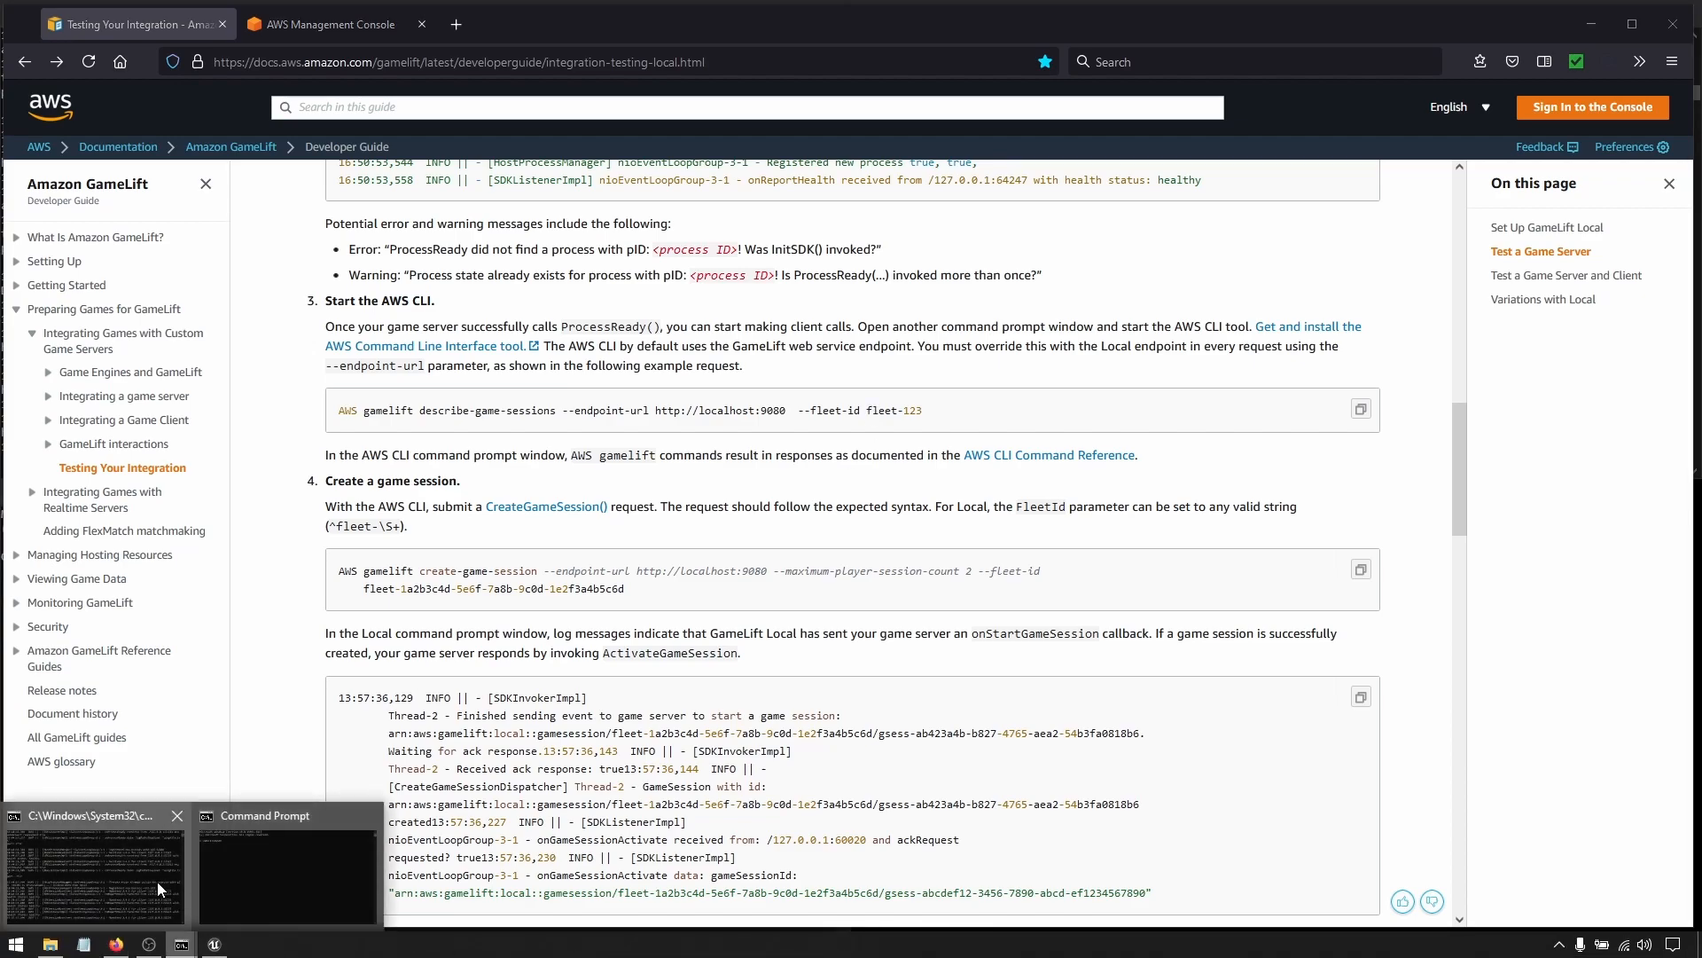
pyautogui.click(156, 887)
pyautogui.click(185, 949)
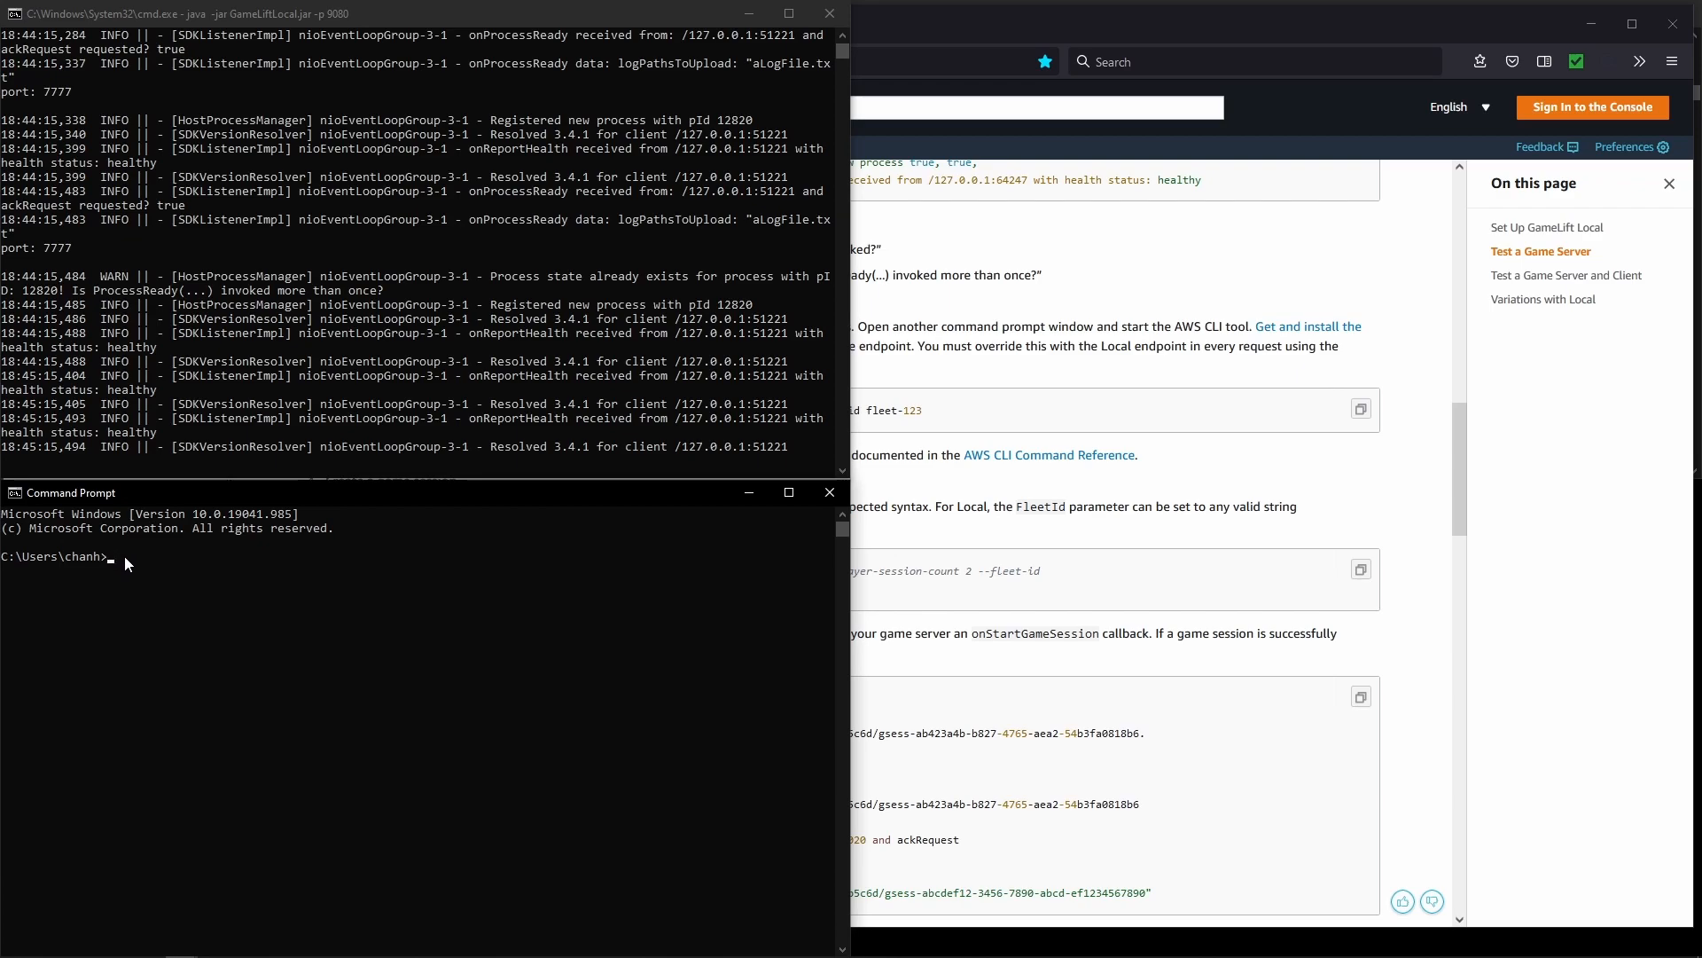
pyautogui.click(1229, 490)
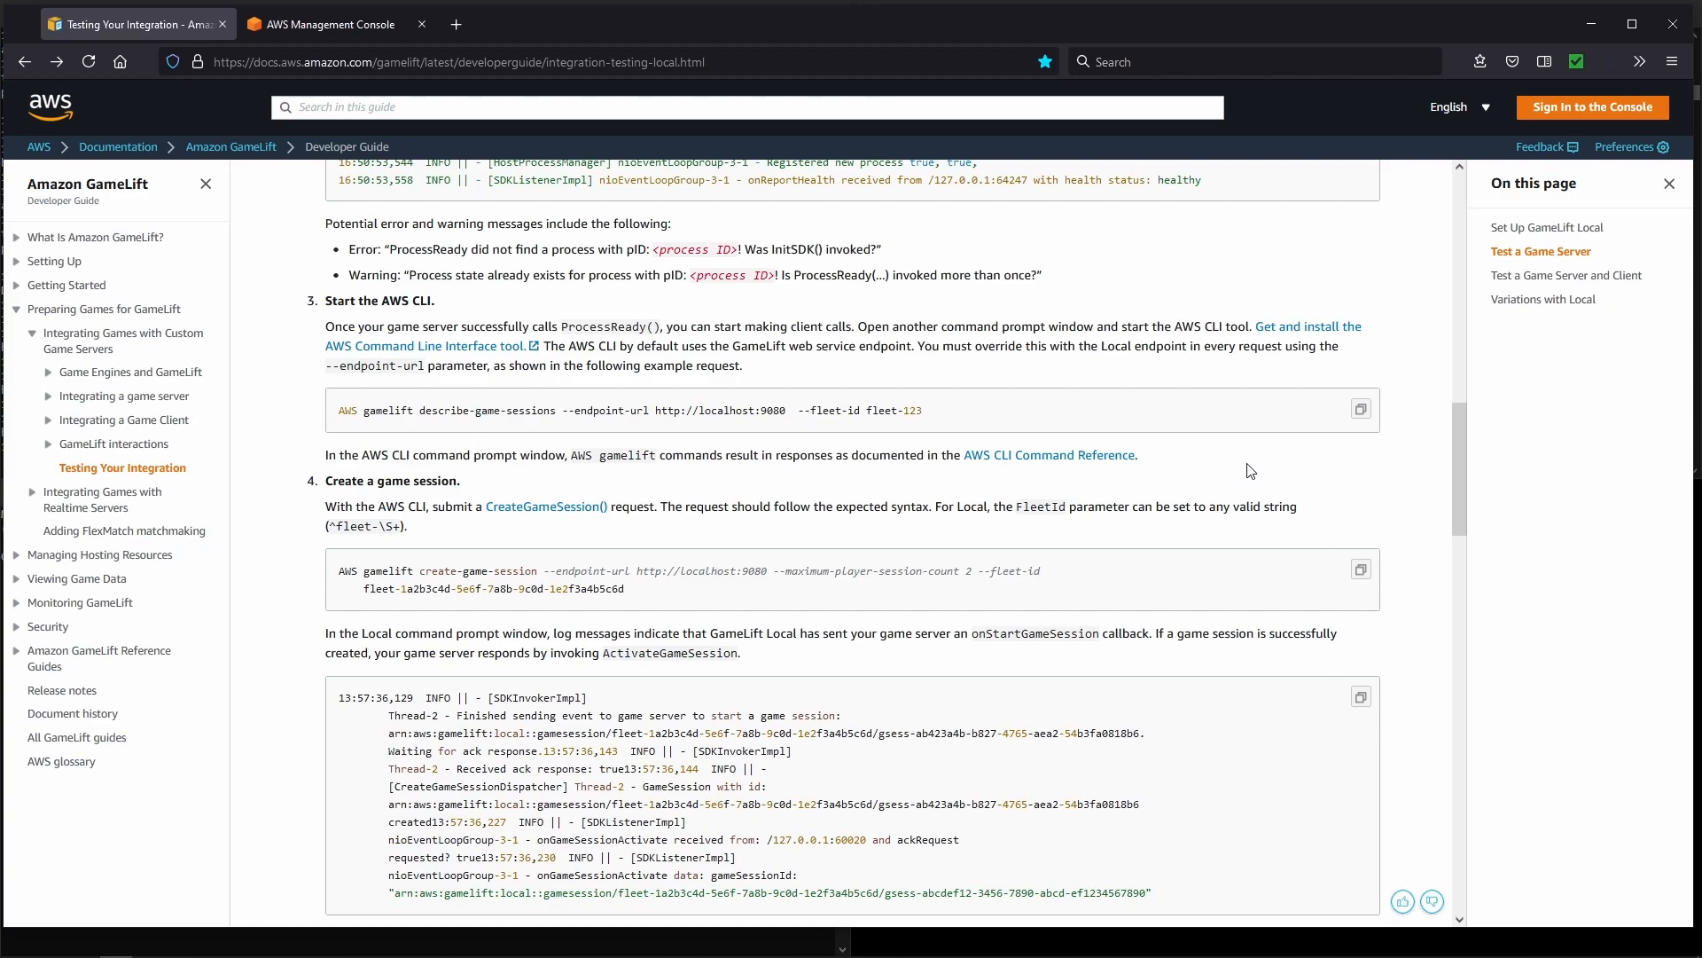
pyautogui.click(1361, 408)
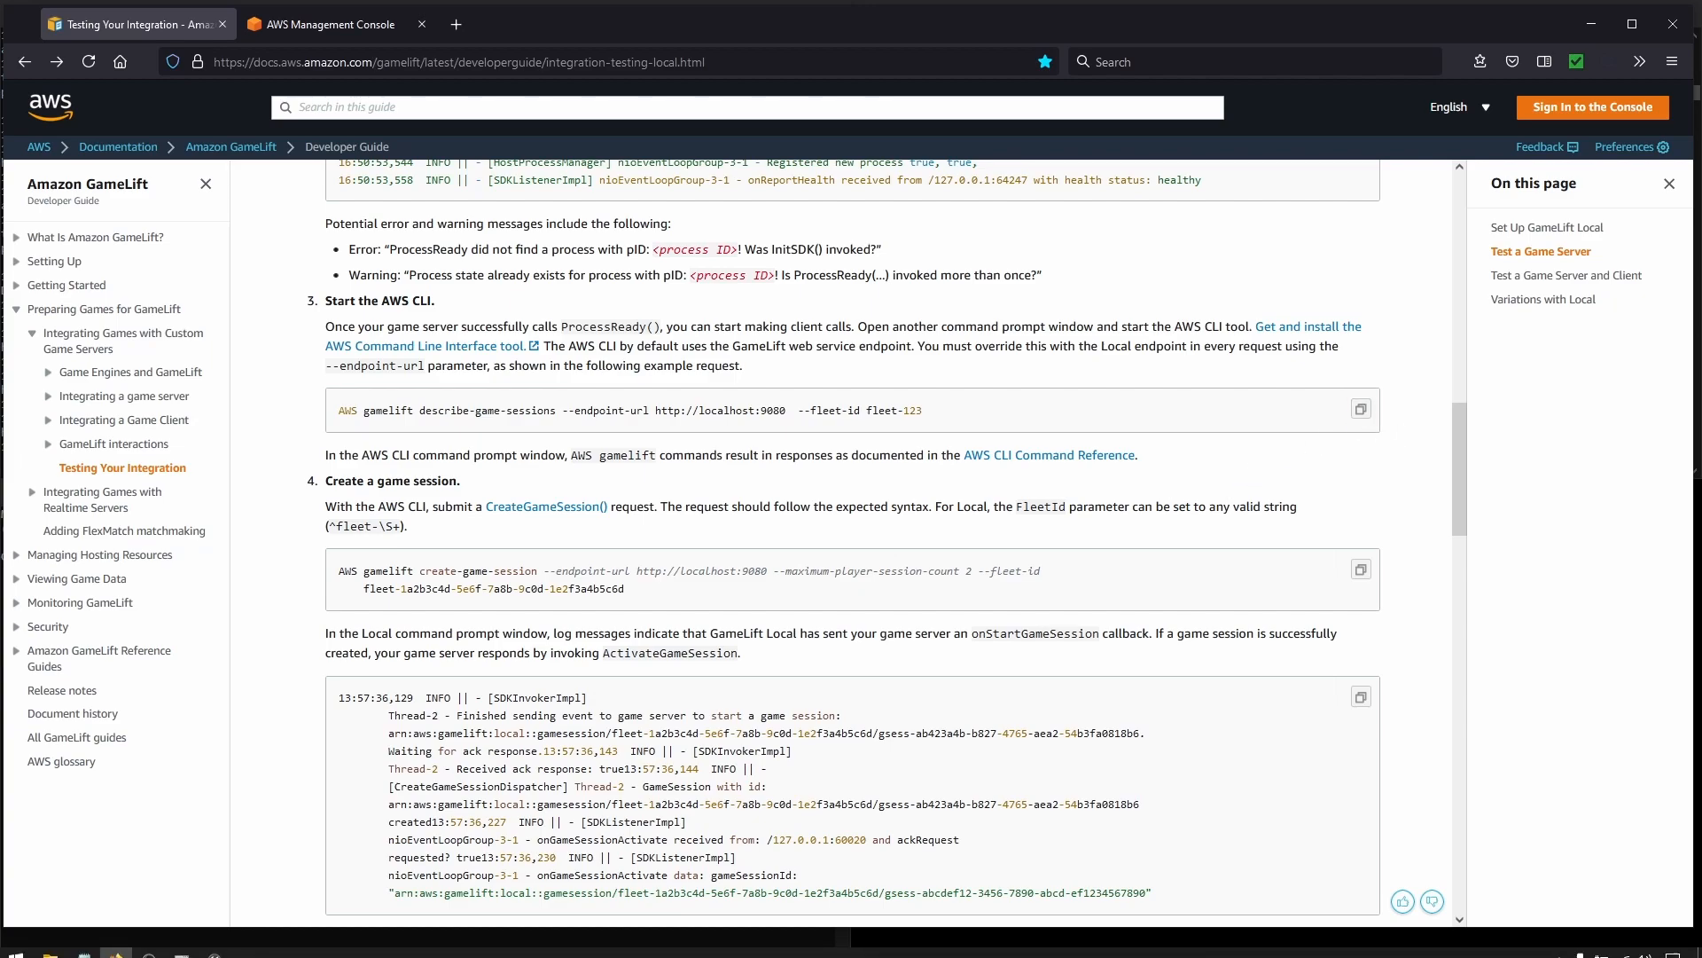
pyautogui.moveTo(182, 949)
pyautogui.click(171, 900)
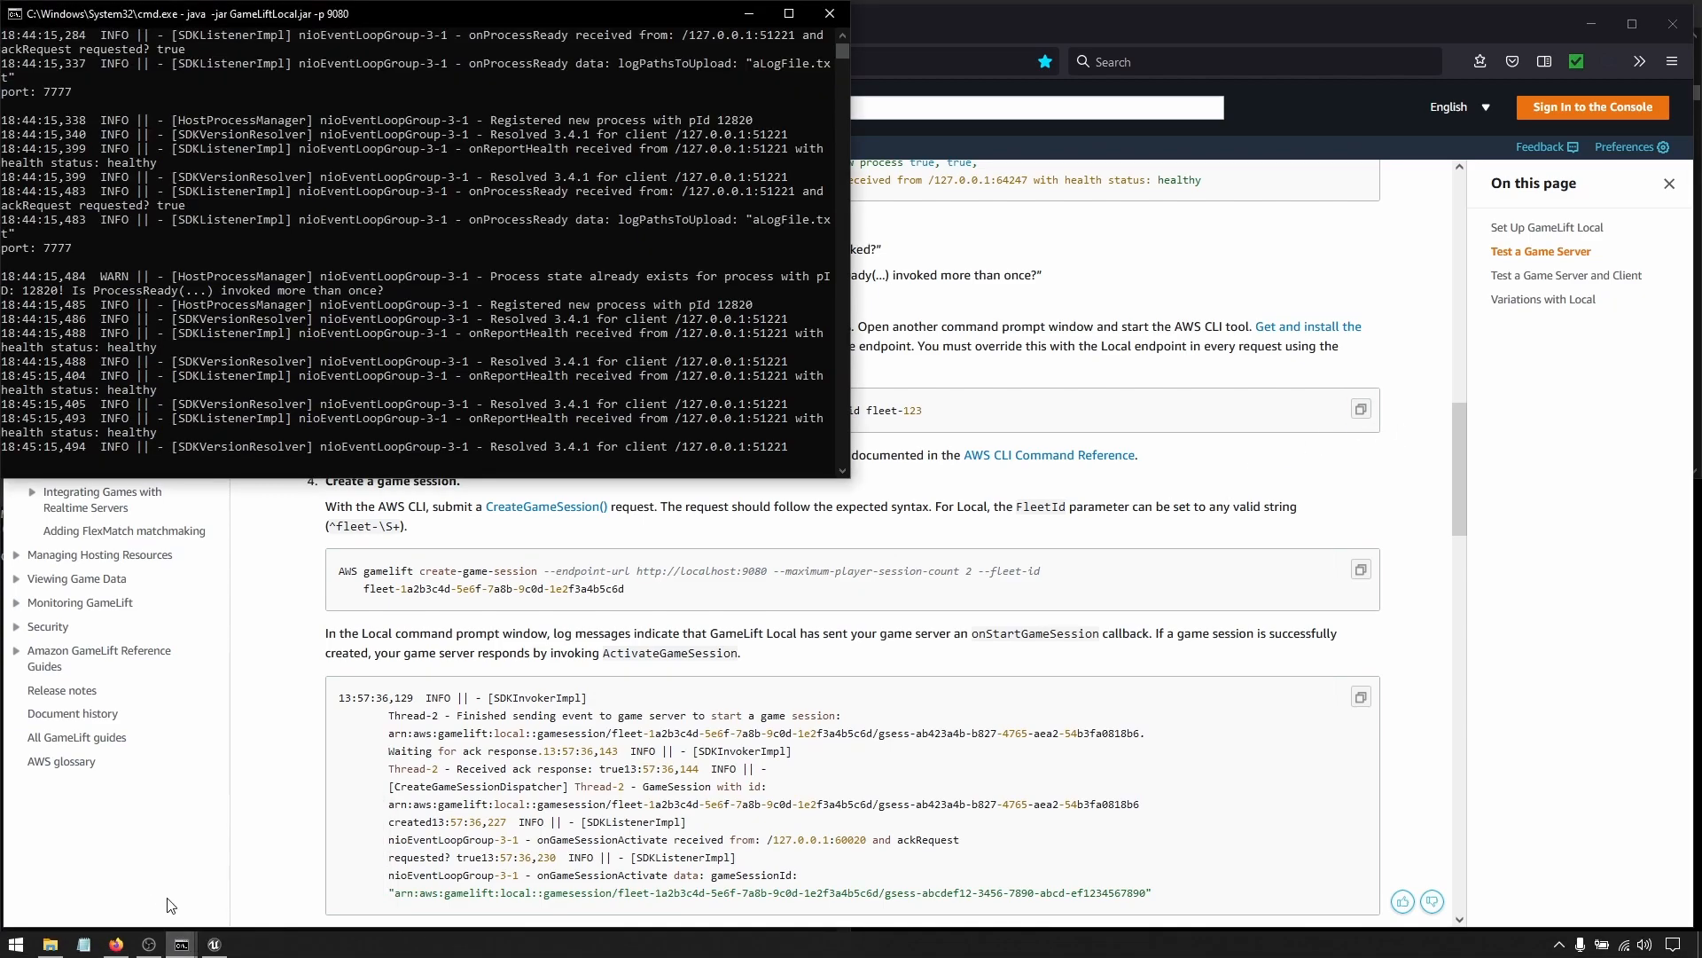
pyautogui.click(182, 947)
pyautogui.click(229, 901)
pyautogui.hotkey('ctrl', 'v')
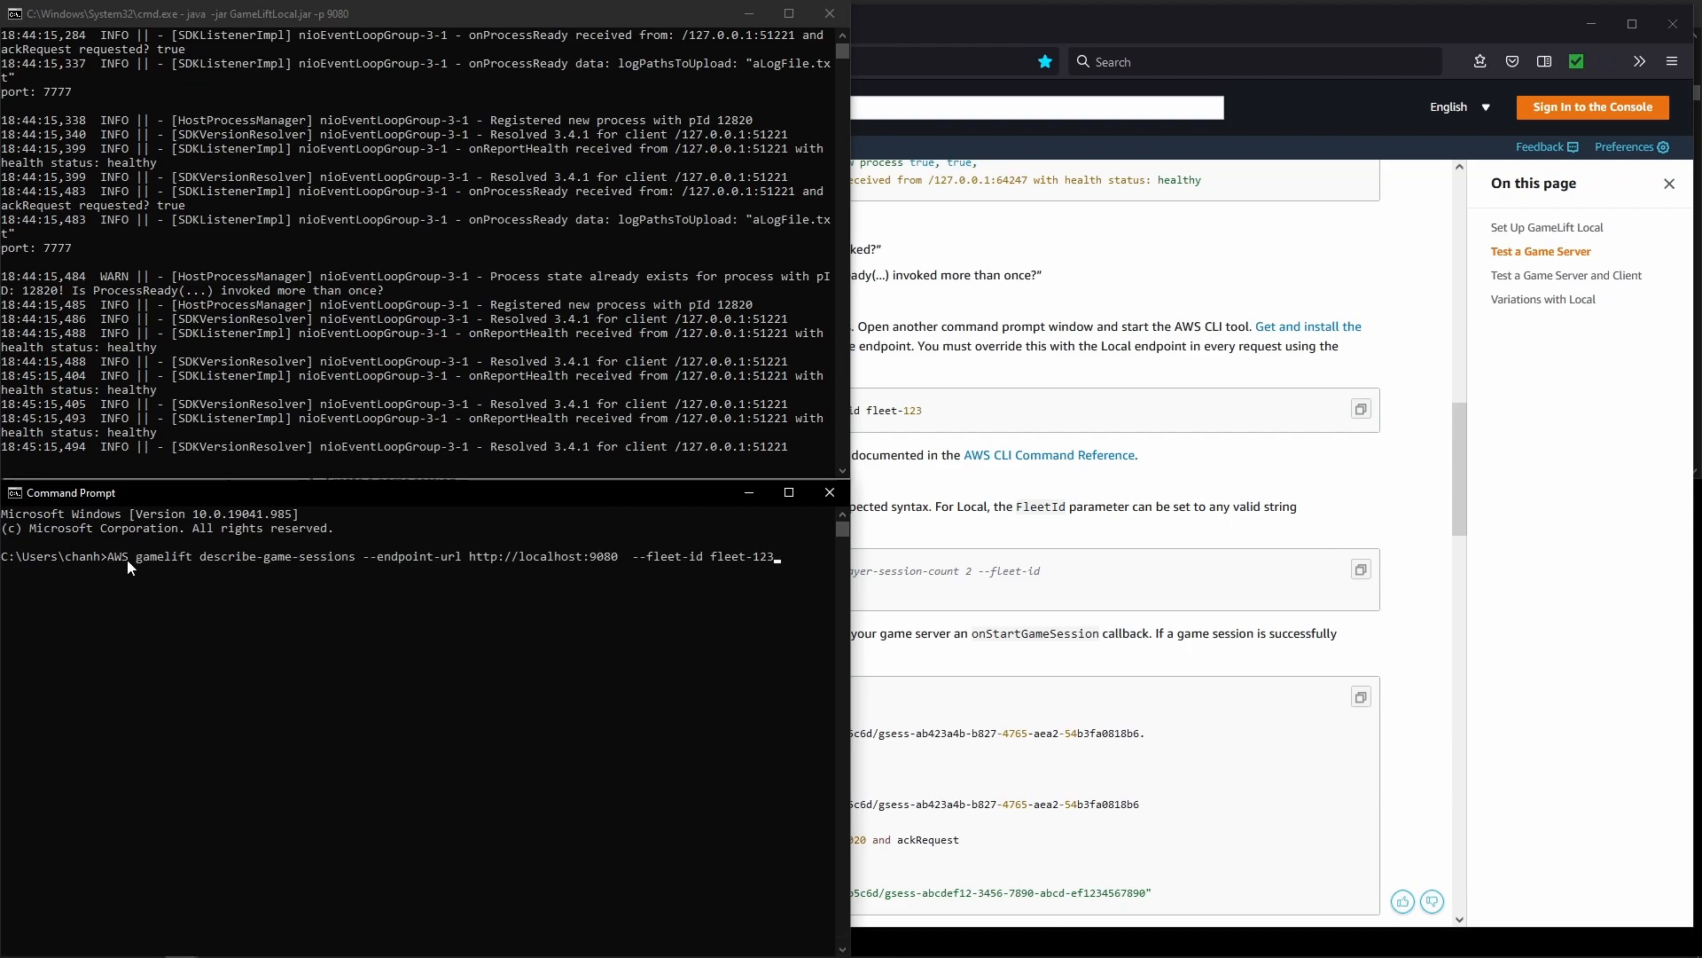
pyautogui.press('Return')
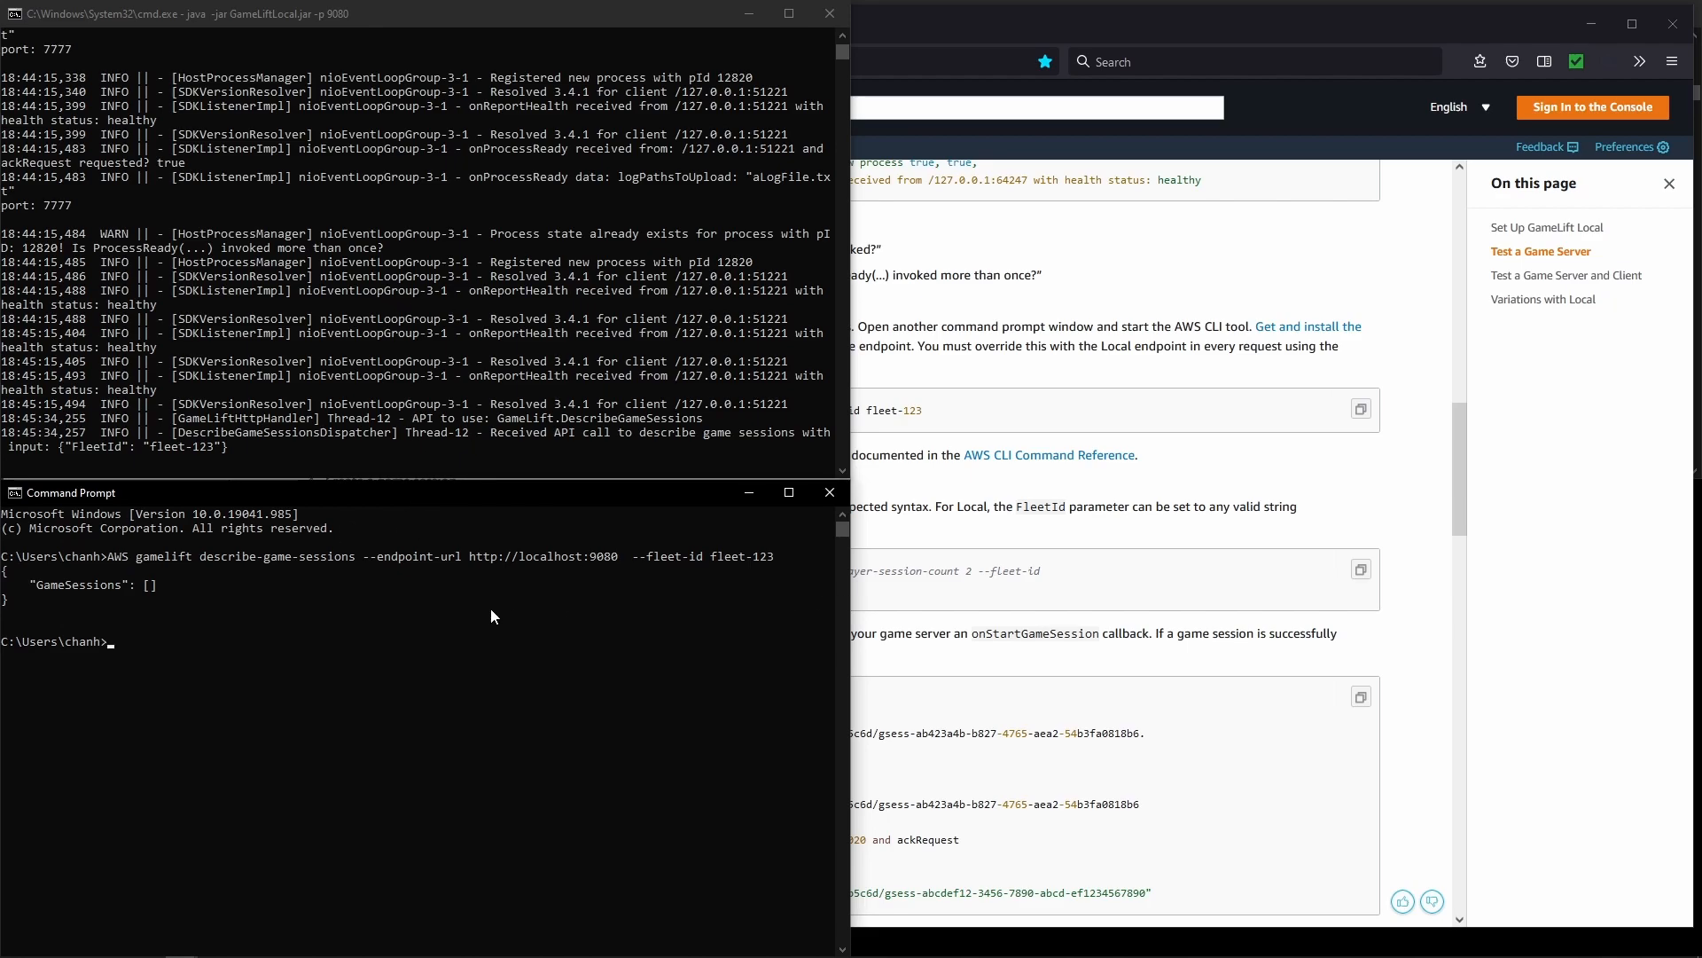
# Step: Copy the guide's AWS gamelift create-game-session command and try to run it in the second command prompt
pyautogui.click(994, 655)
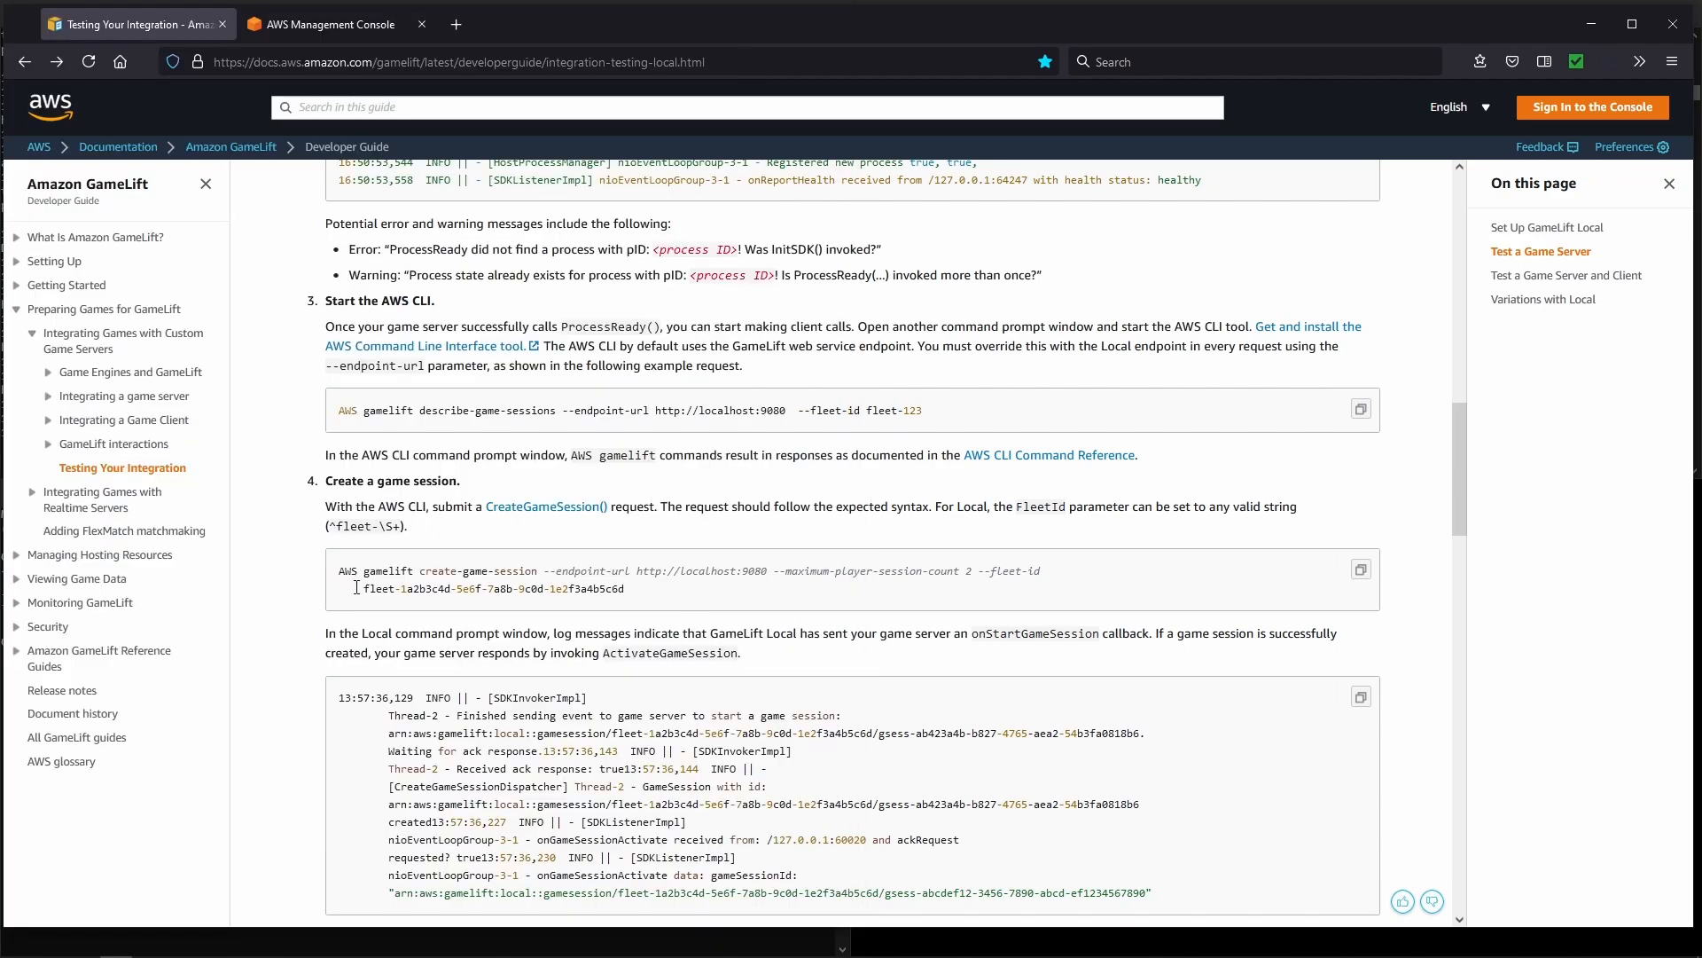
pyautogui.scroll(-1, 342, 601)
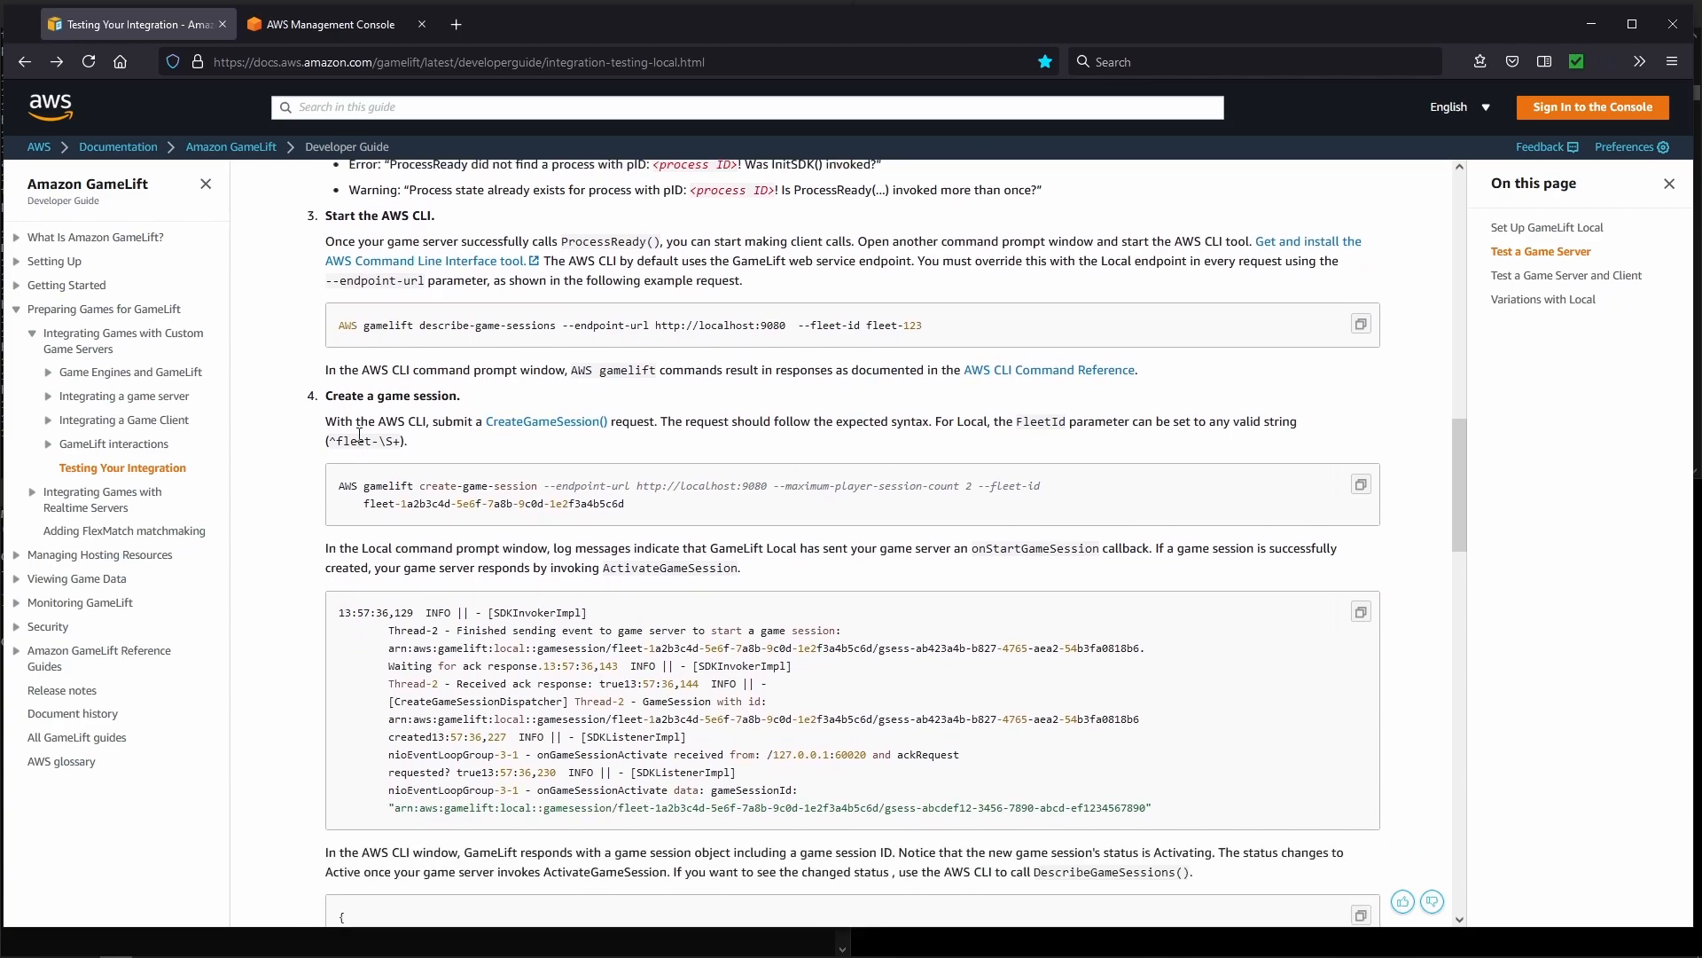
pyautogui.click(1361, 492)
pyautogui.moveTo(181, 943)
pyautogui.click(140, 899)
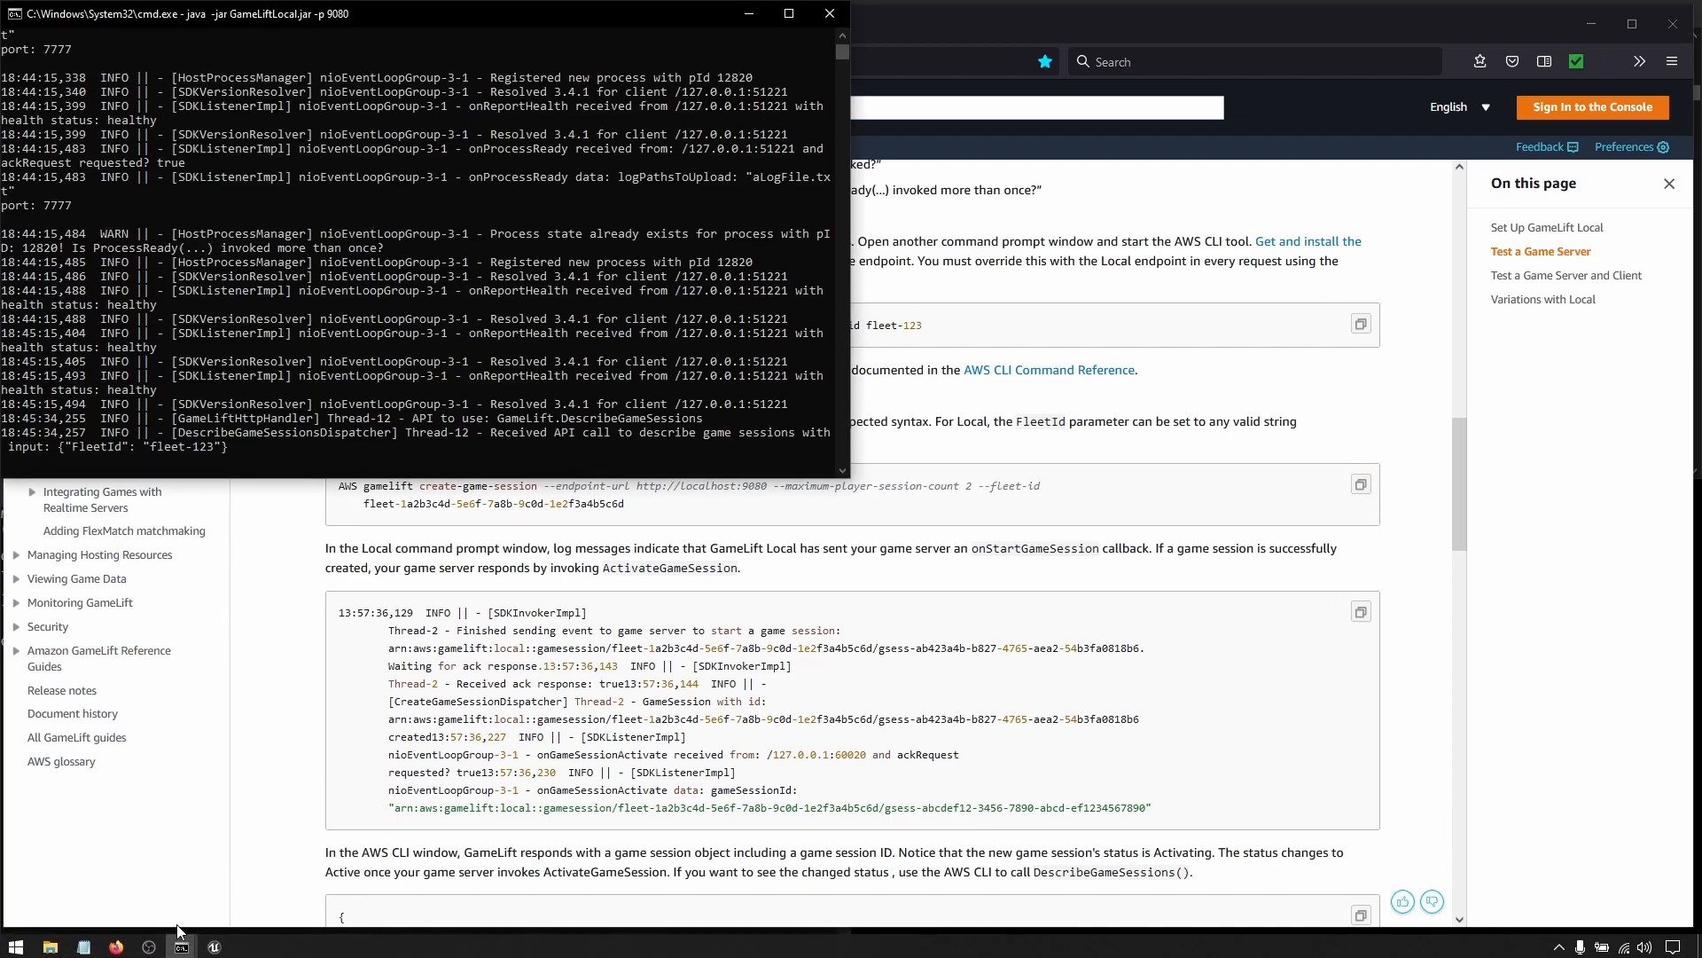
pyautogui.click(245, 876)
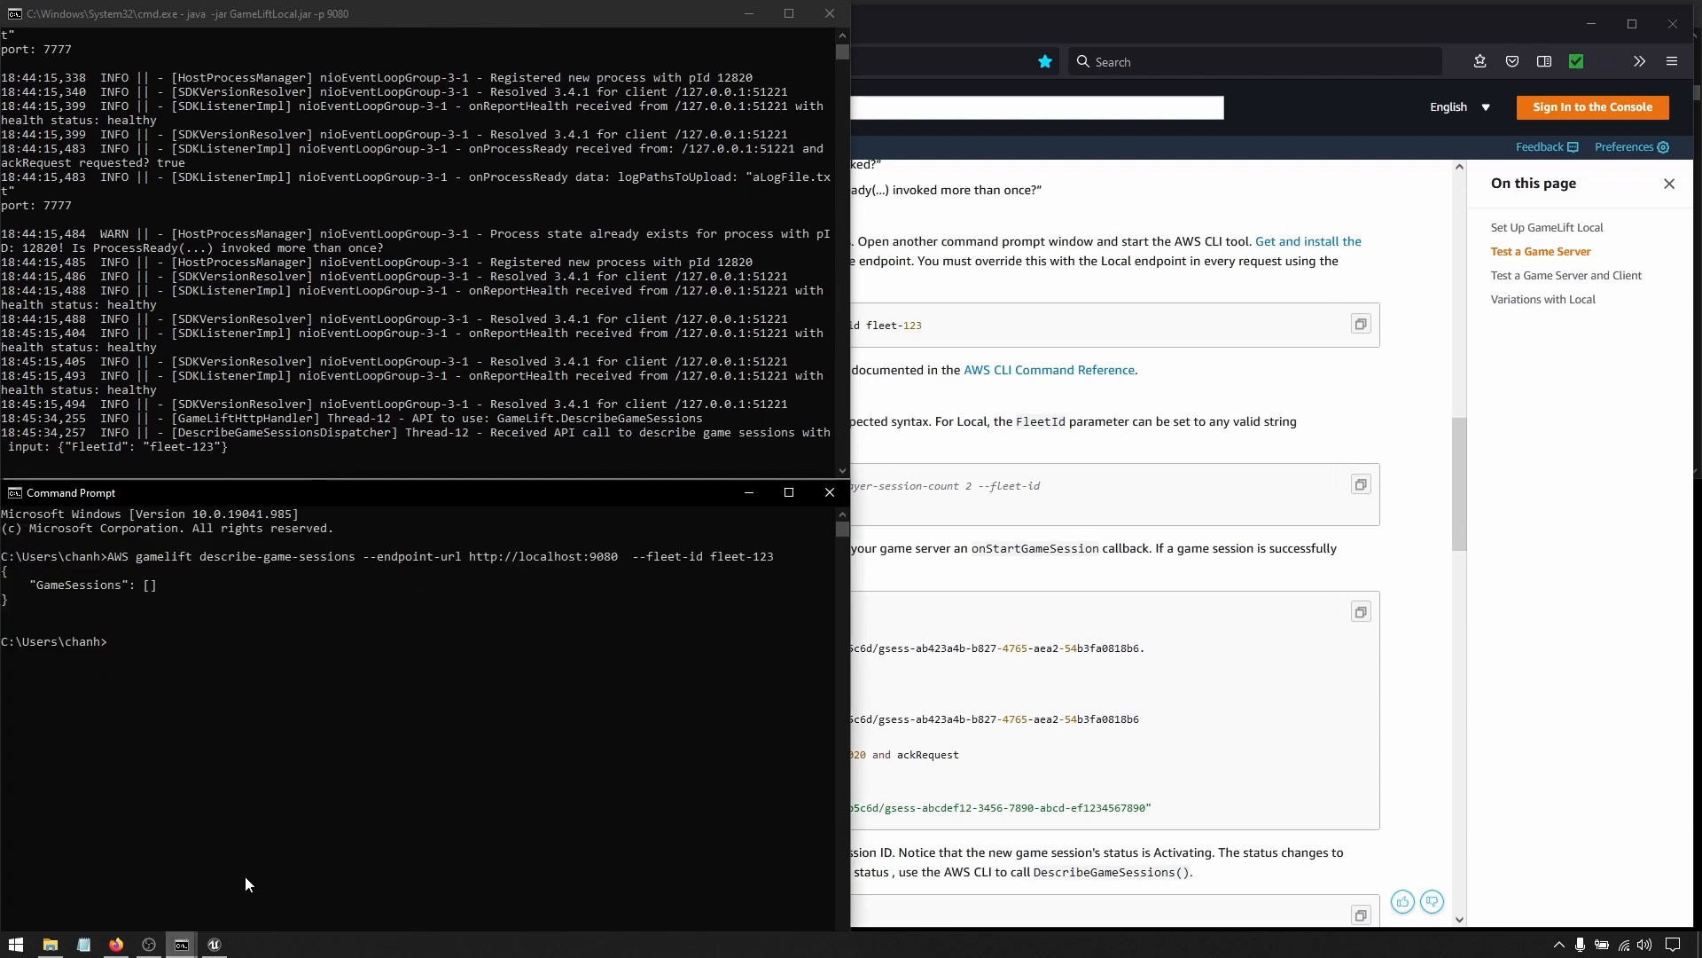
pyautogui.rightClick(119, 641)
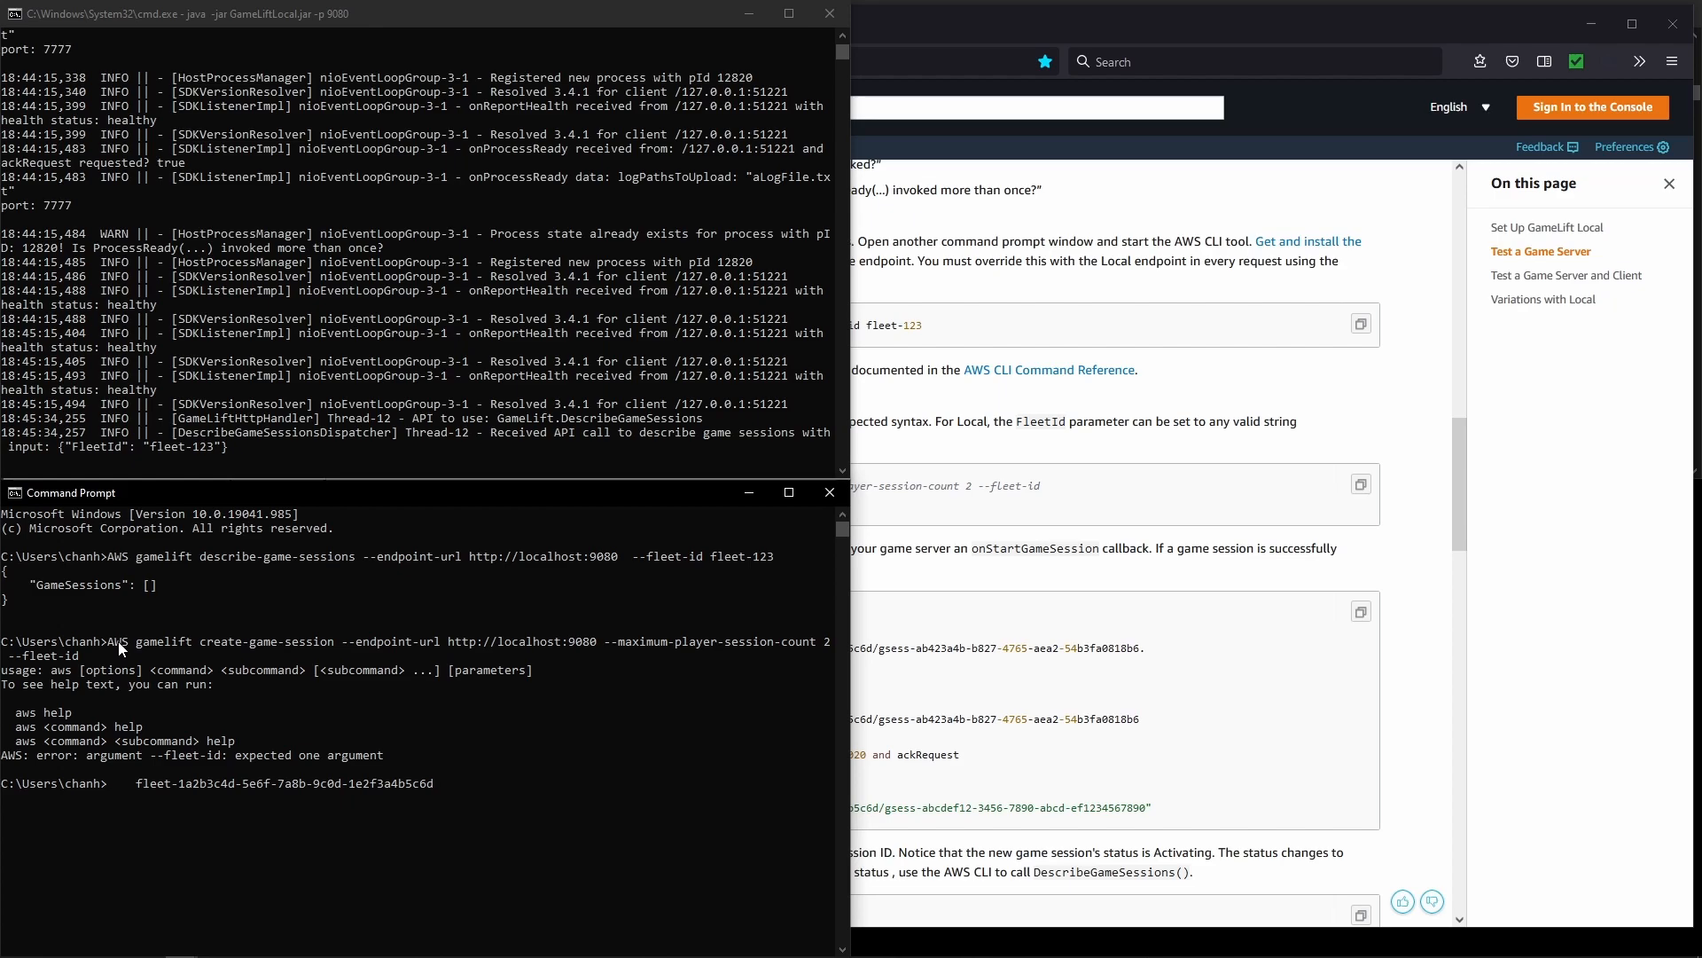
# Step: Paste the create-game-session command into a new Notepad document and join its two lines, leaving one space after --fleet-id
pyautogui.click(1060, 496)
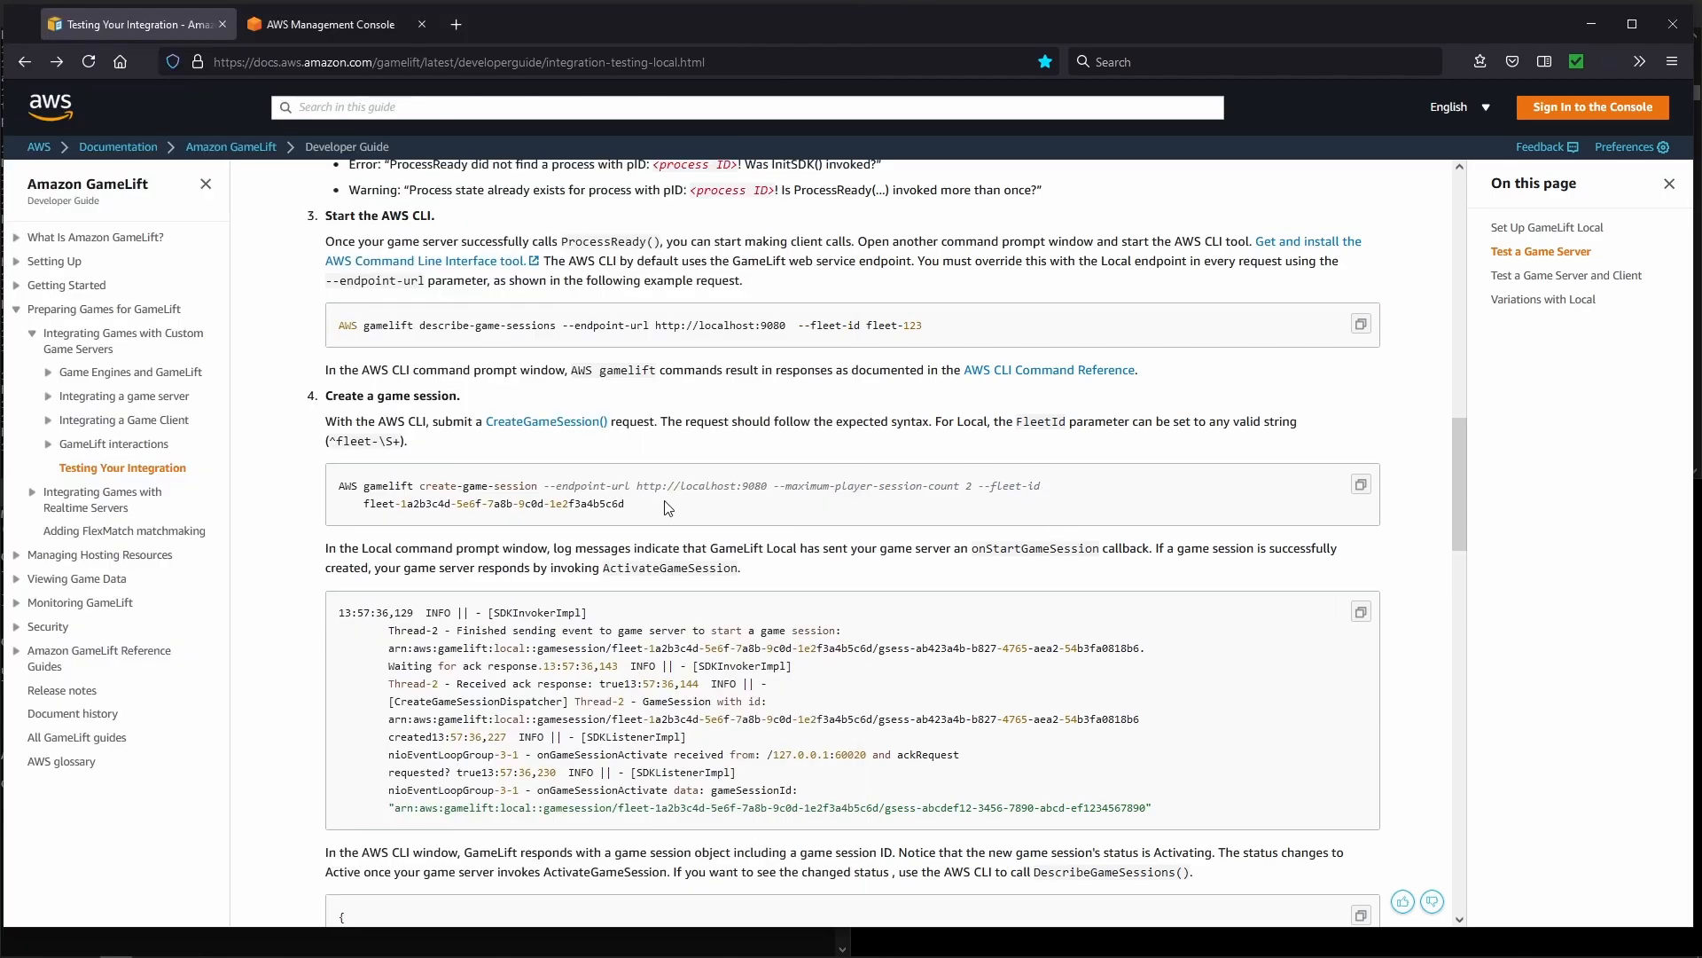
pyautogui.click(84, 950)
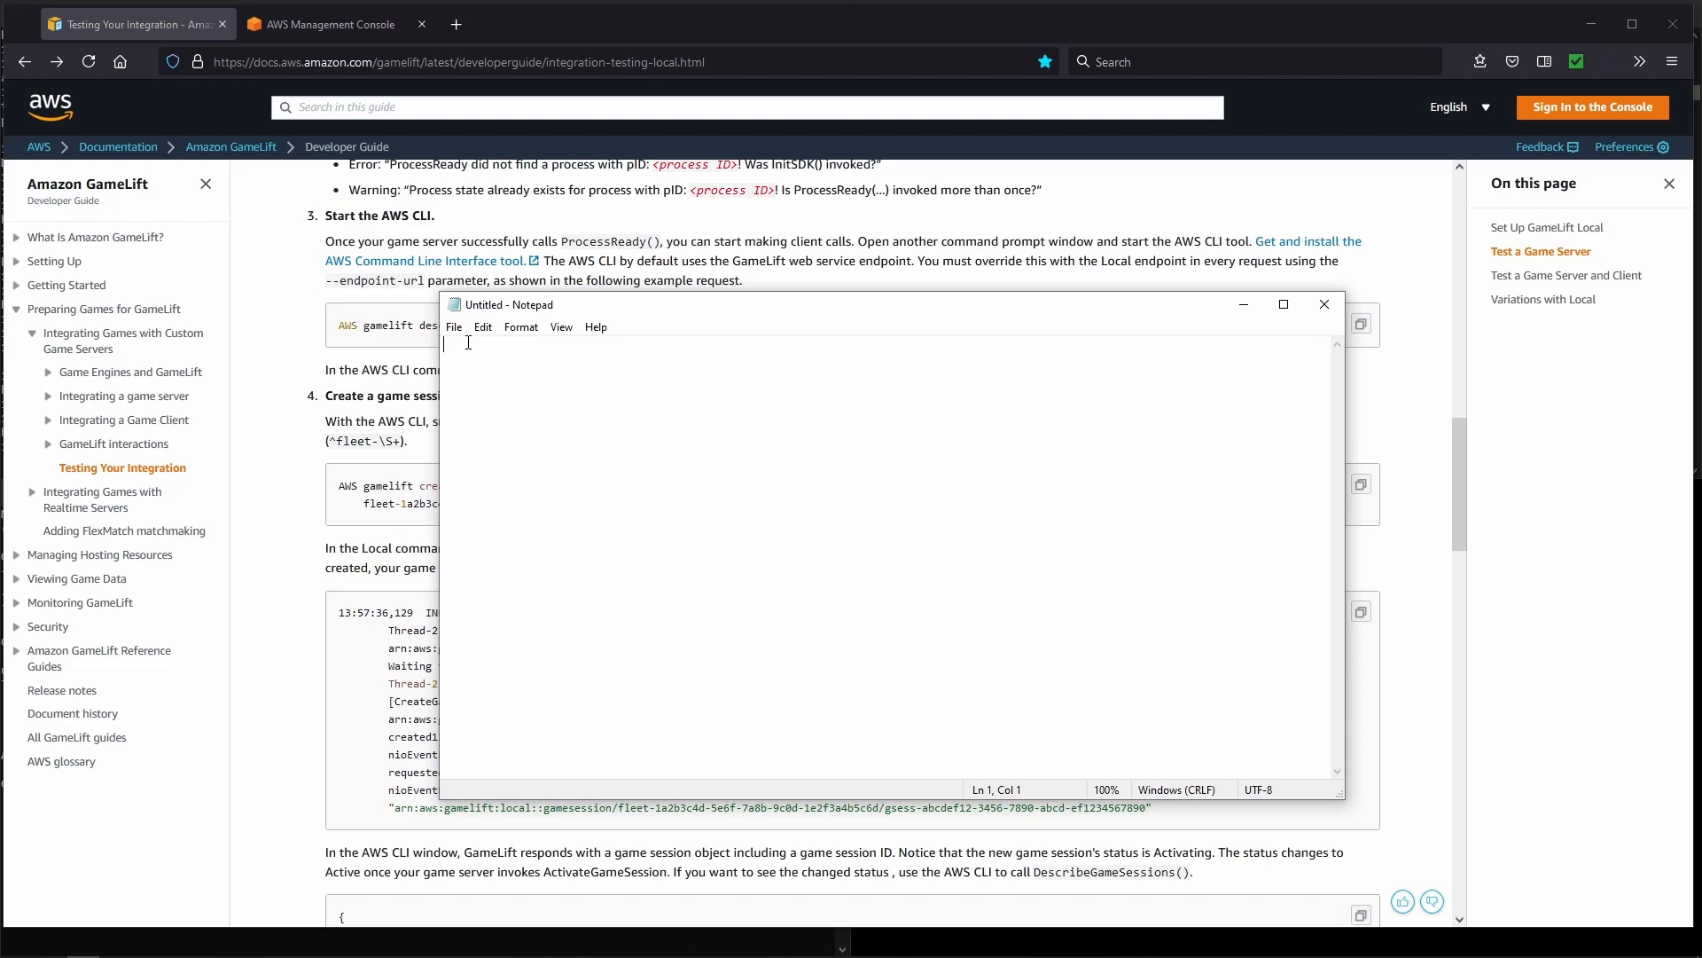
pyautogui.hotkey('ctrl', 'v')
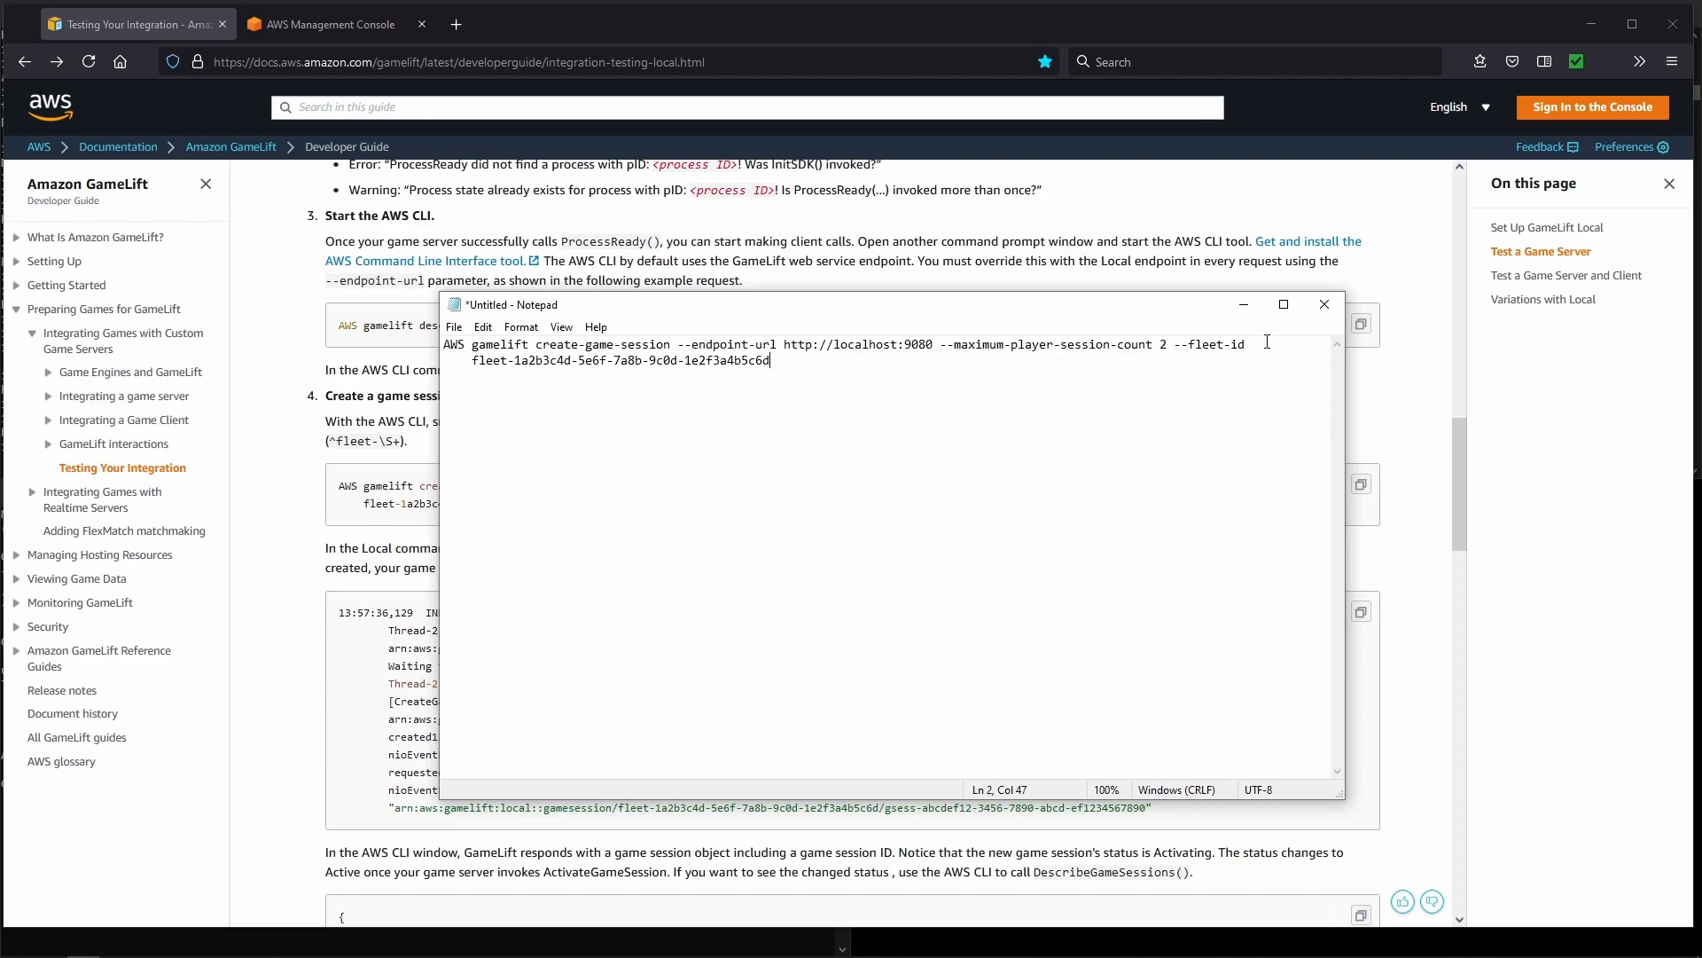
pyautogui.click(1275, 345)
pyautogui.press('Delete')
pyautogui.press('Delete')
pyautogui.press('Delete')
pyautogui.press('Delete')
pyautogui.press('Delete')
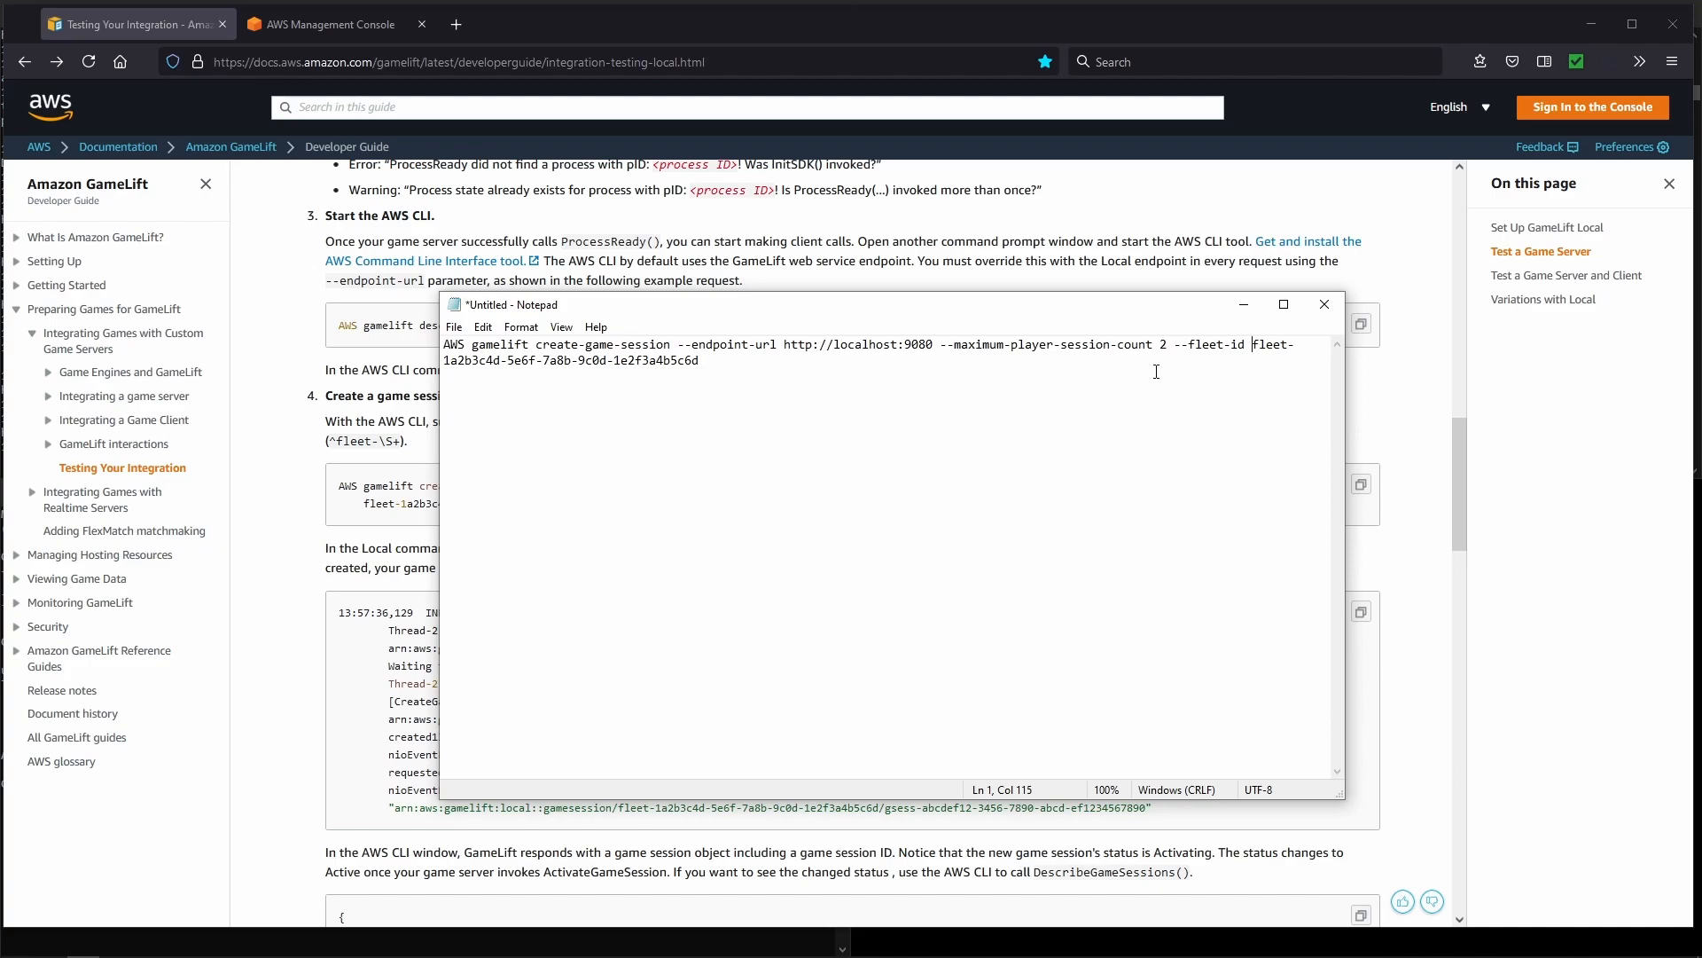
# Step: Run the single-line create-game-session command in the second prompt, with maximum player session count 2 and fleet ID fleet-1a2b3c4d-5e6f-7a8b-9c0d-1e2f3a4b5c6d
pyautogui.moveTo(741, 365); pyautogui.dragTo(411, 343)
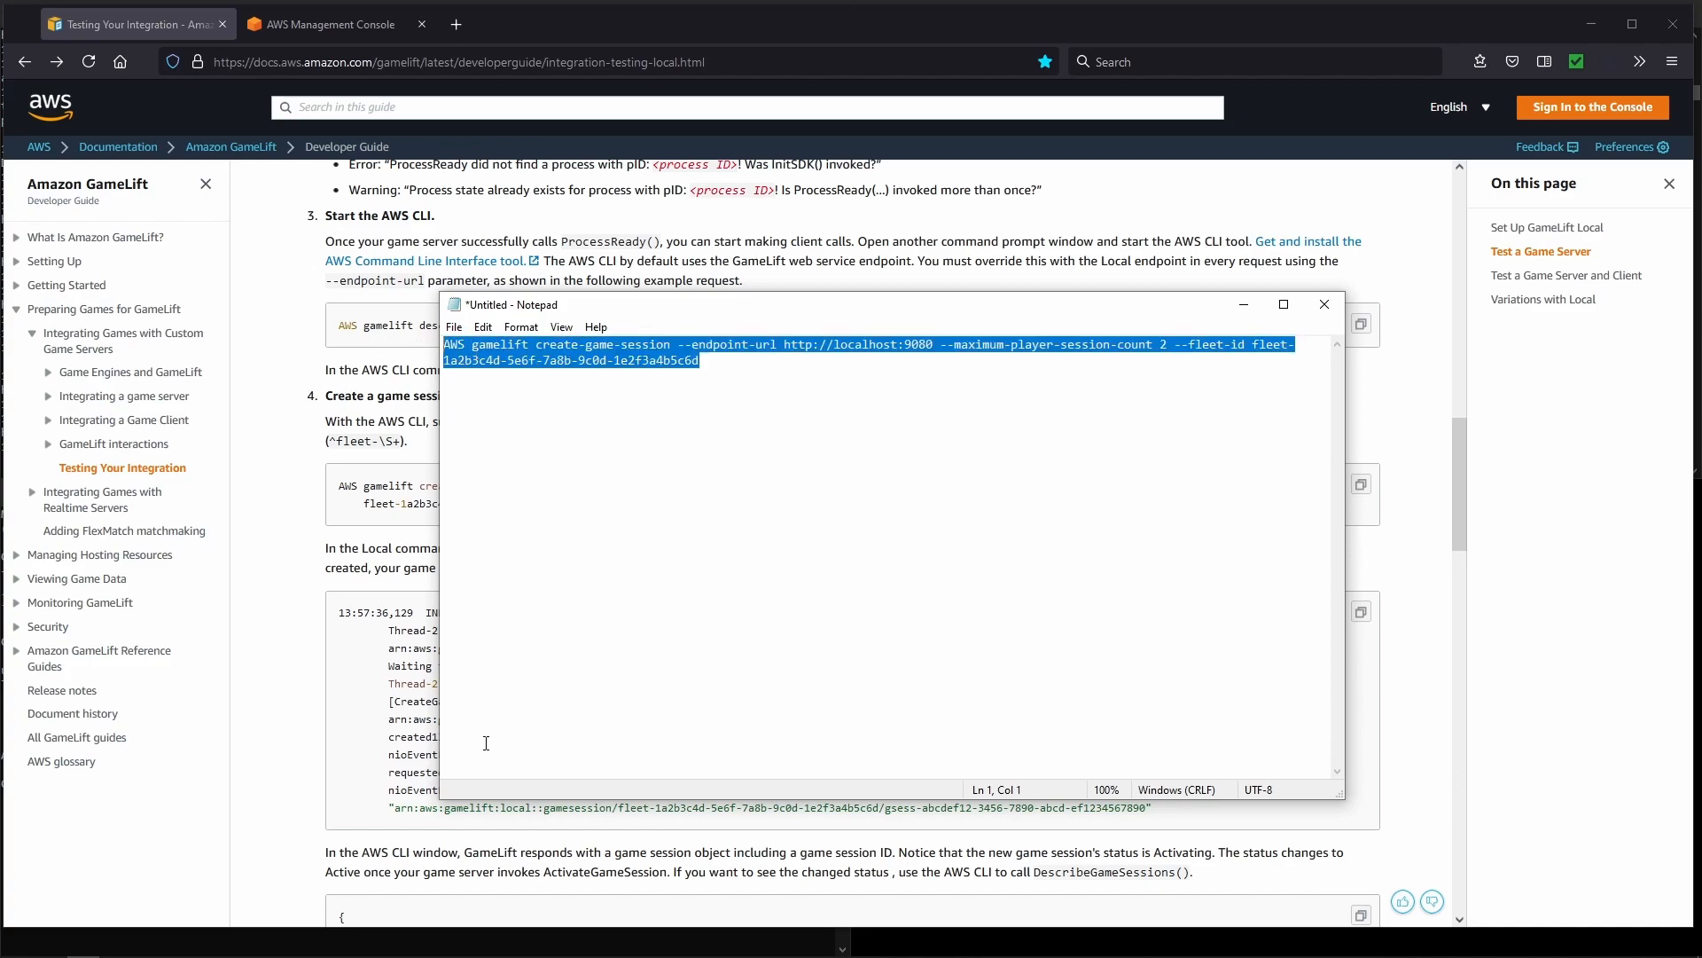
pyautogui.click(183, 944)
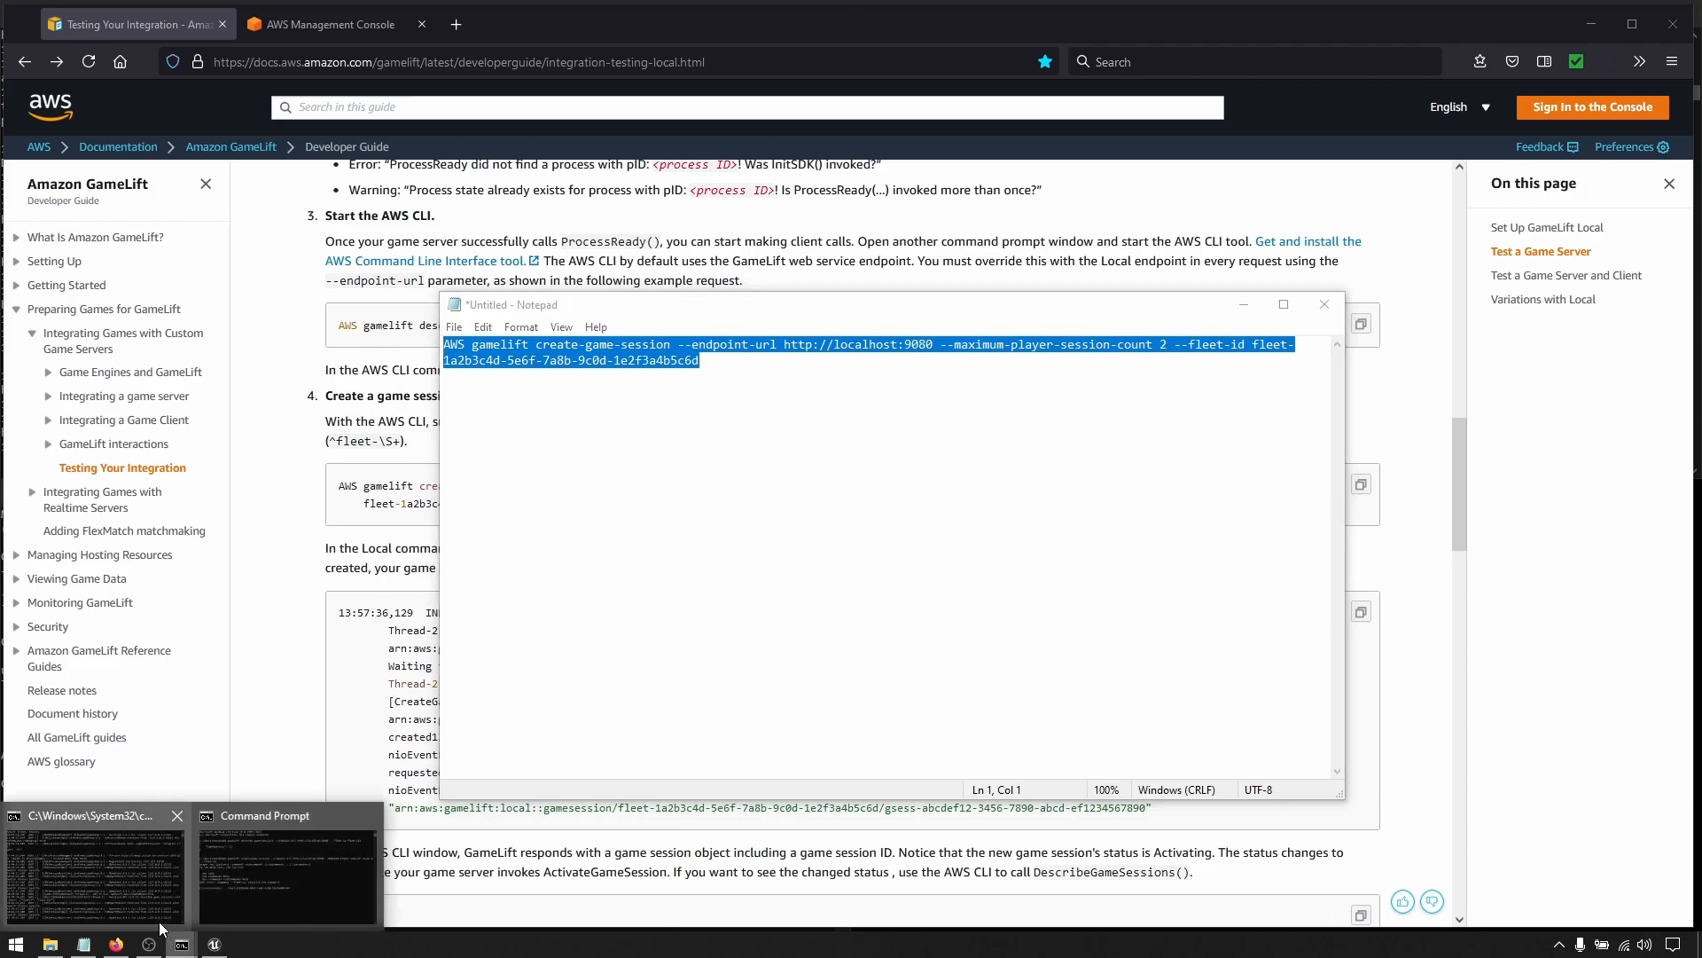
pyautogui.click(160, 922)
pyautogui.click(231, 916)
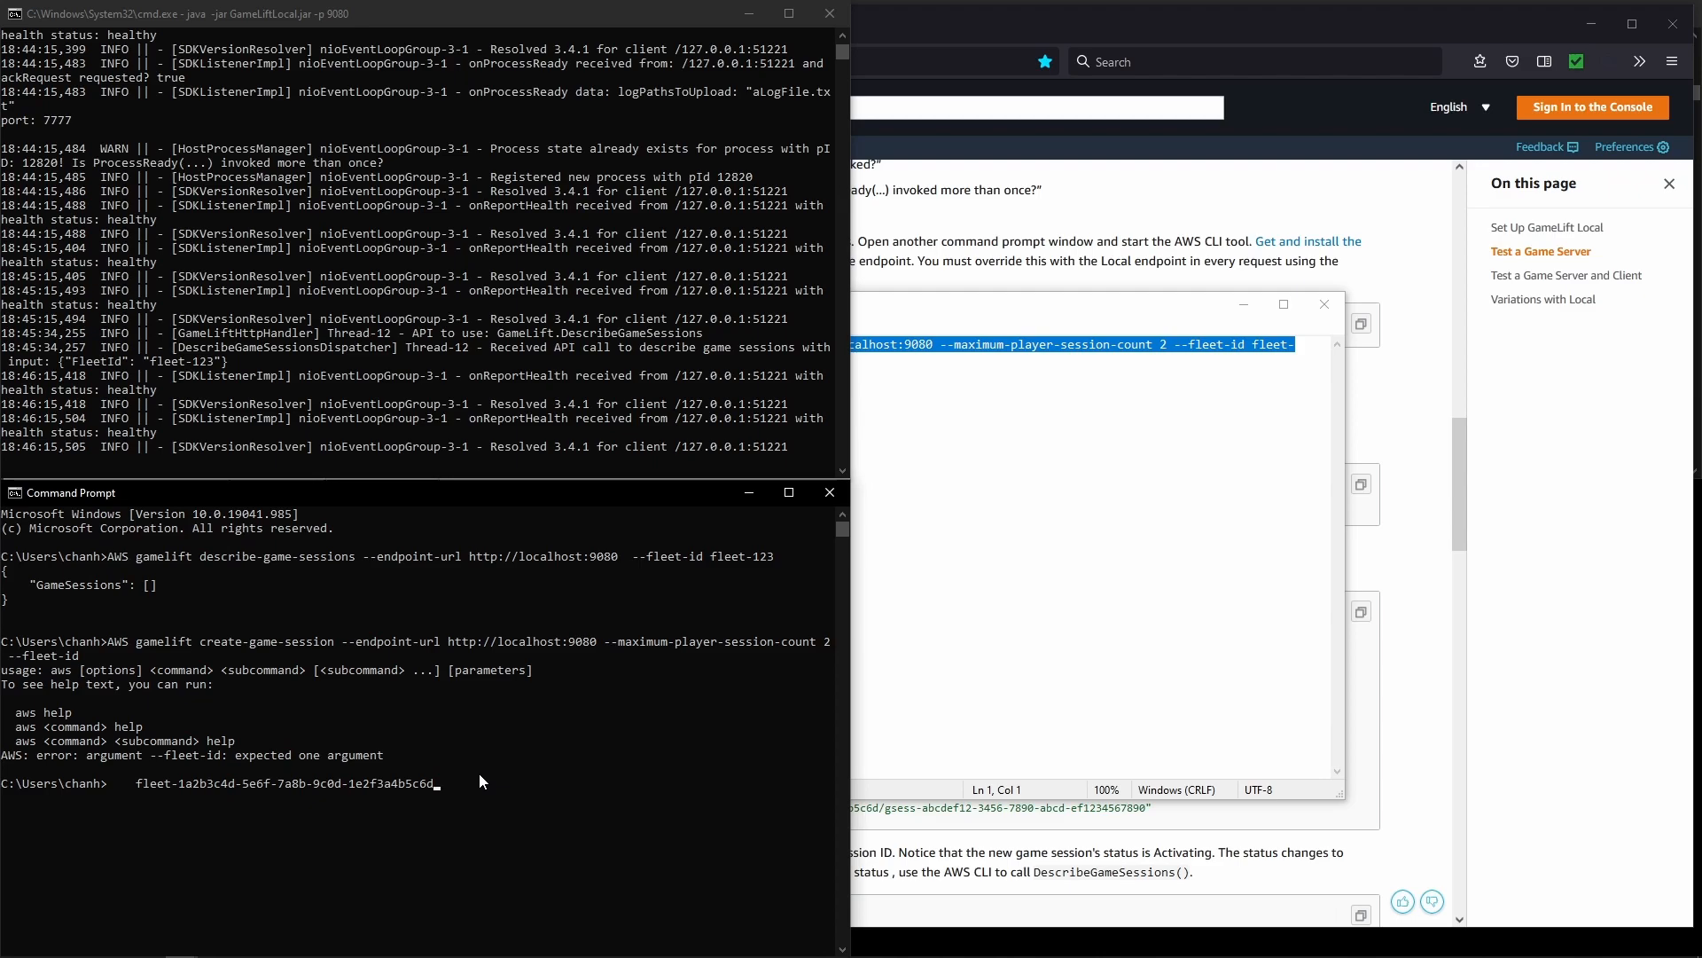
pyautogui.press('Return')
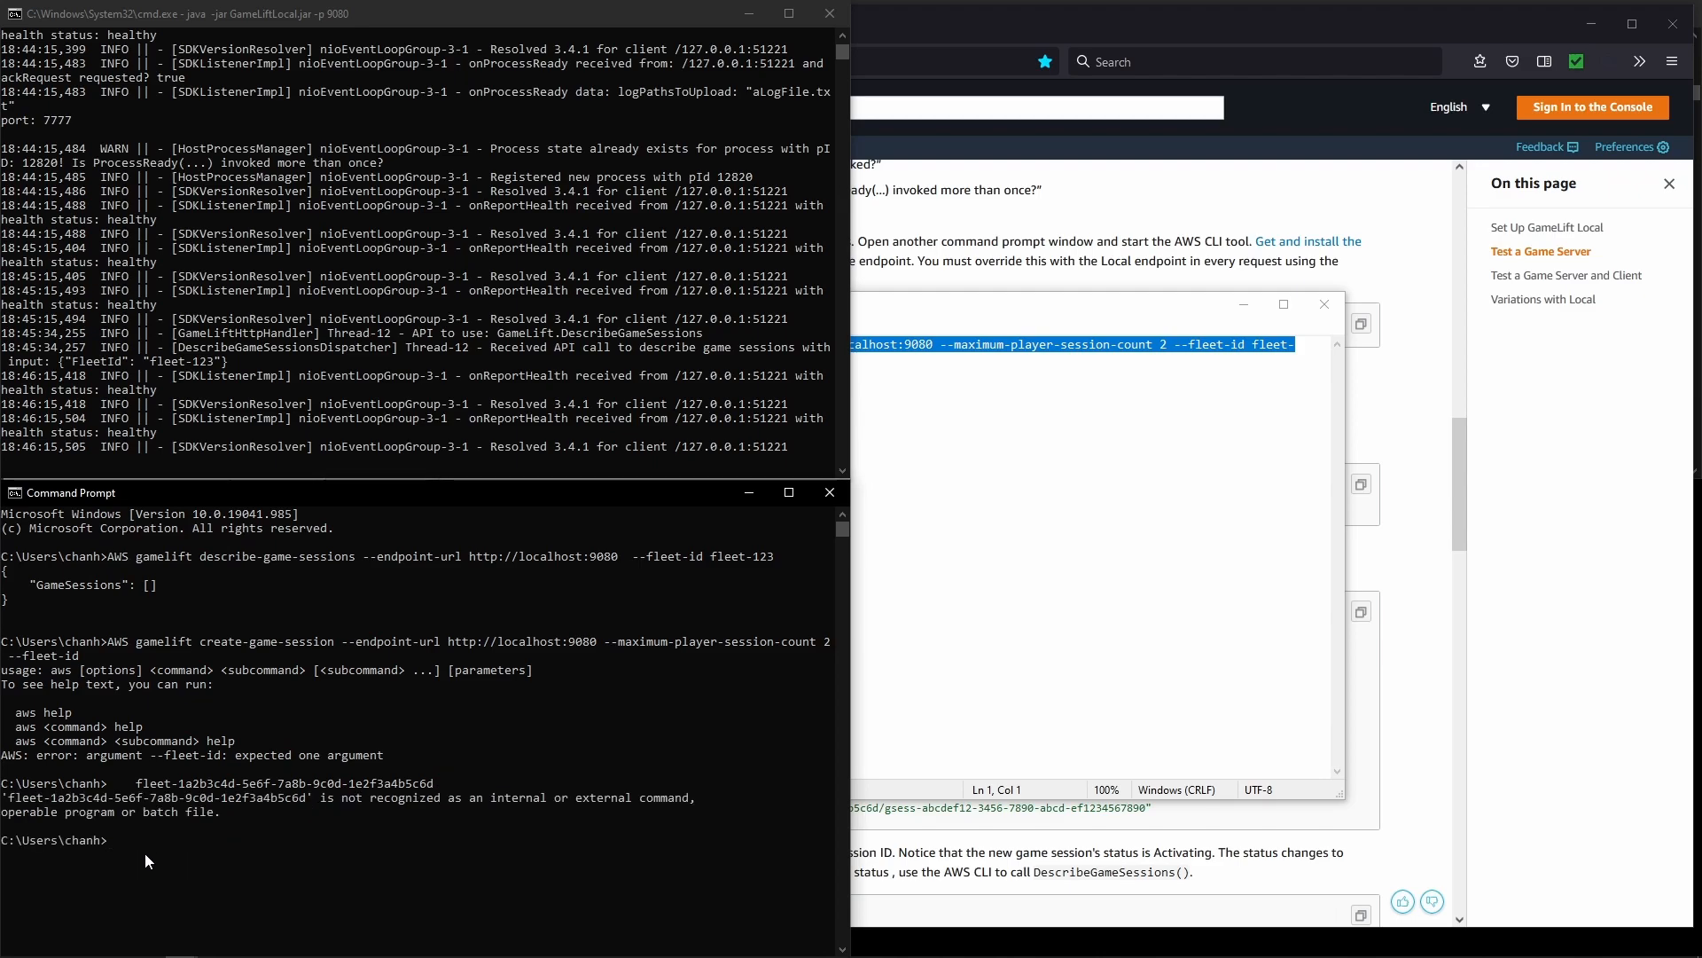
pyautogui.hotkey('ctrl', 'v')
pyautogui.press('Return')
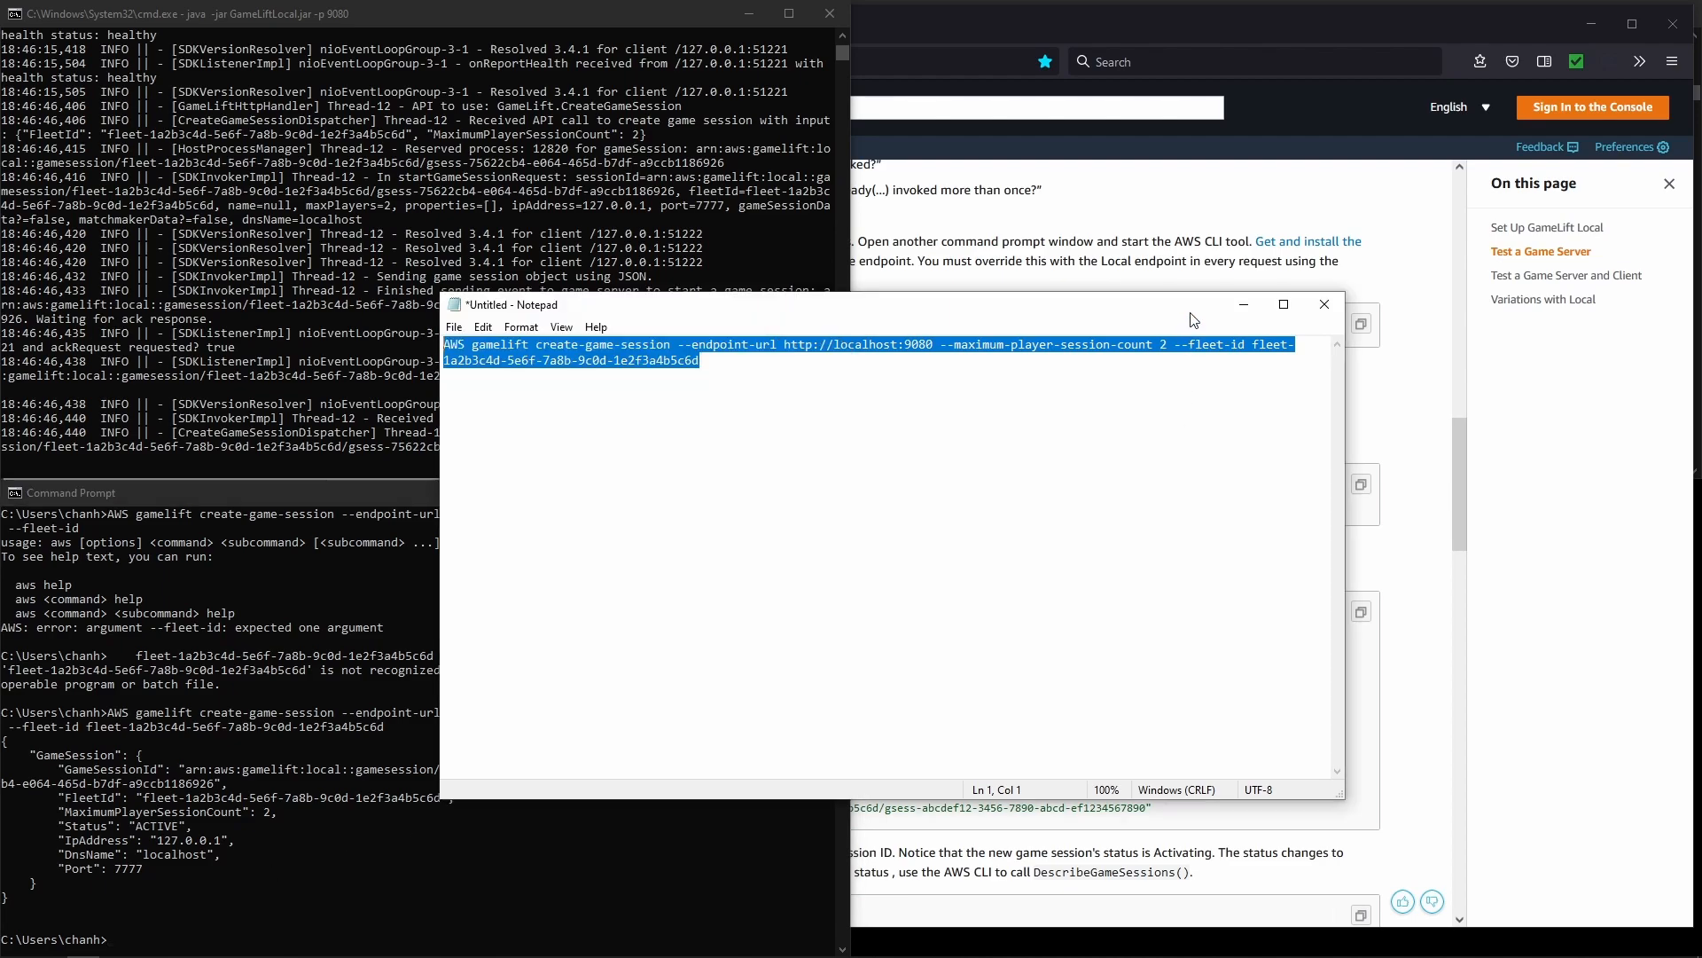
# Step: Discard the Notepad draft and review the guide's sample output for Create a game session, minimizing the browser when done
pyautogui.click(1323, 305)
pyautogui.click(894, 492)
pyautogui.click(1251, 556)
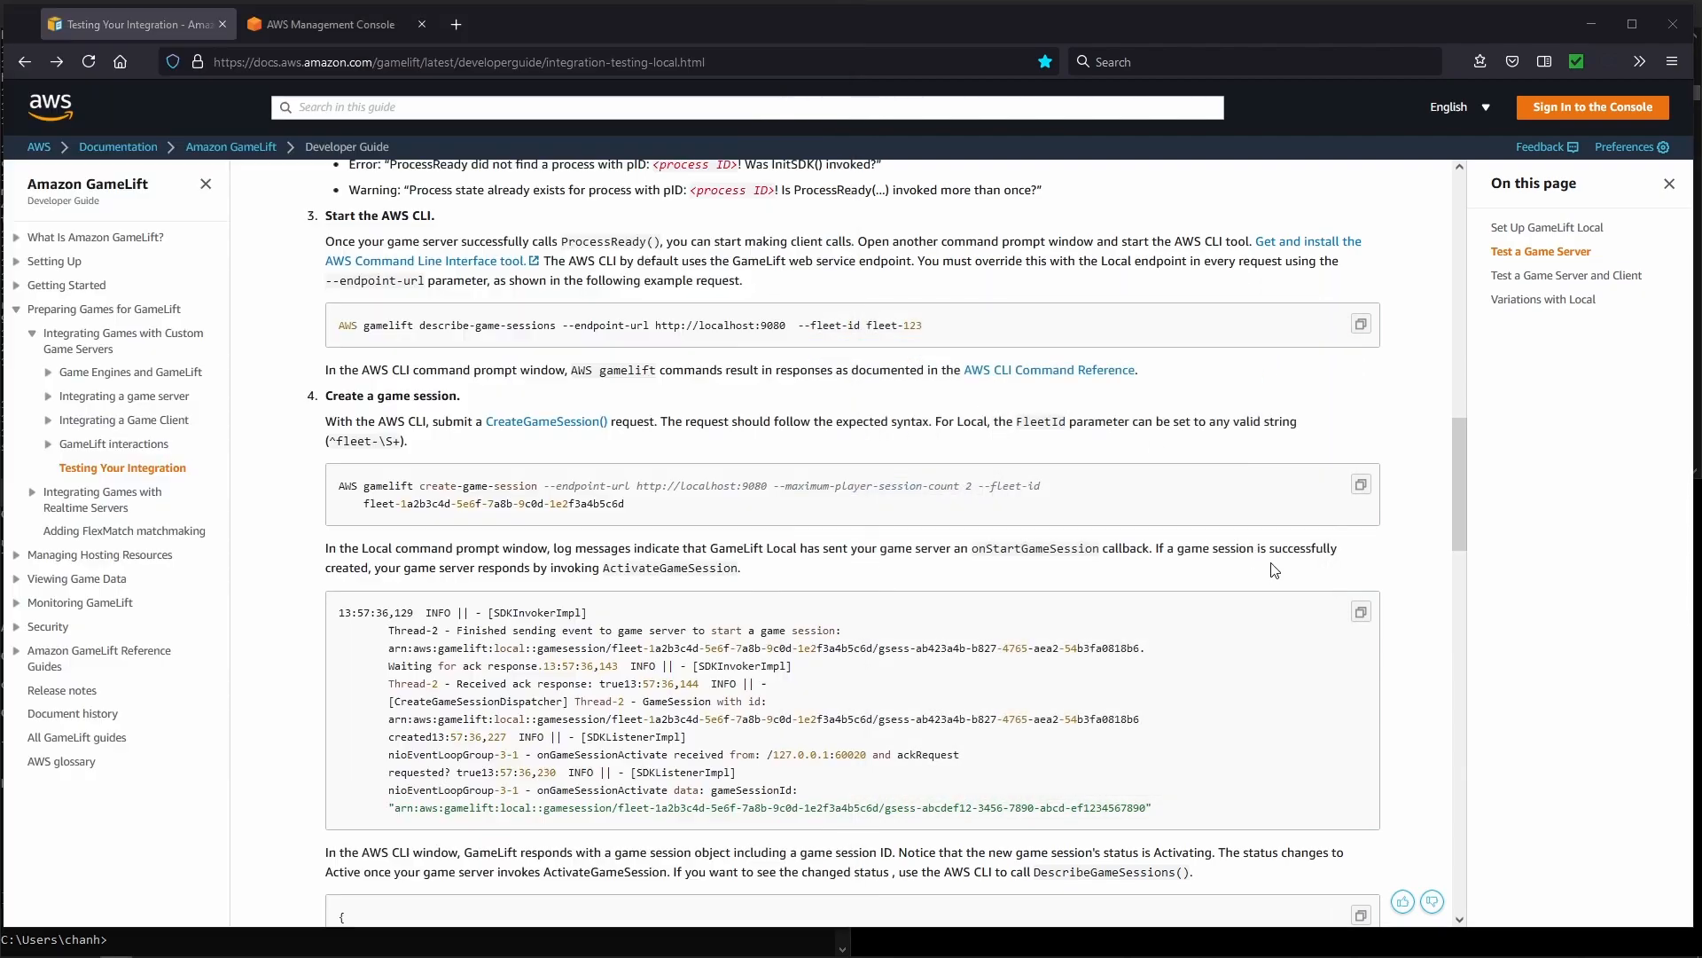
pyautogui.scroll(-2, 1232, 591)
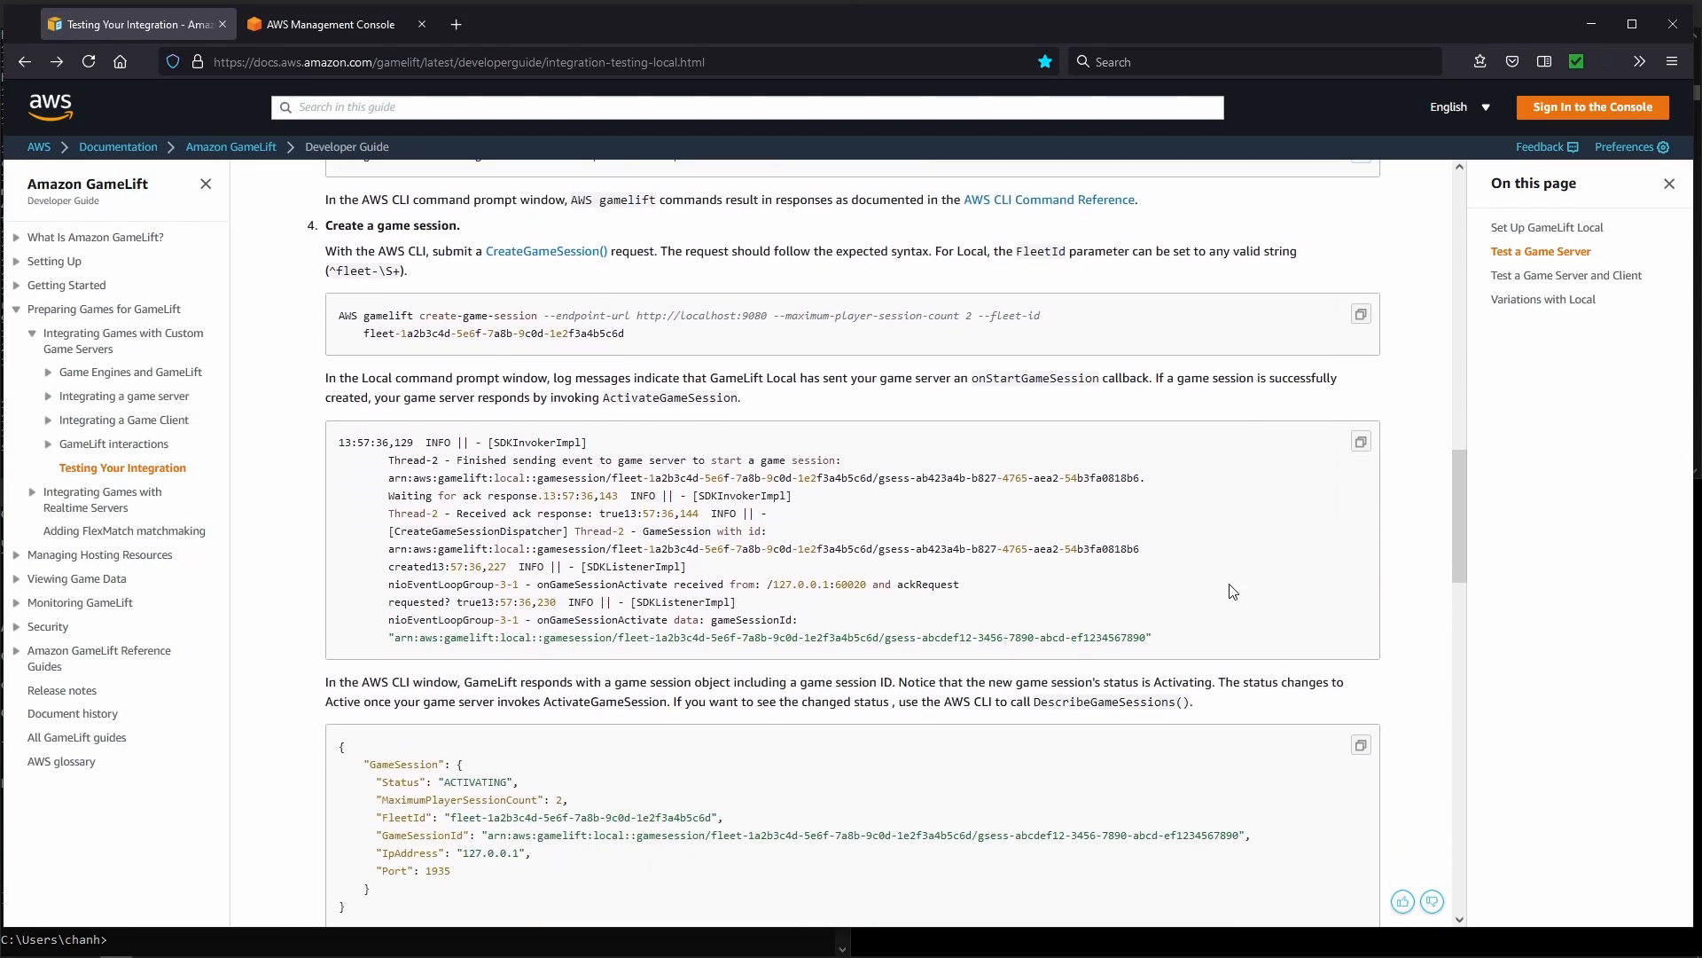
pyautogui.scroll(-1, 1232, 591)
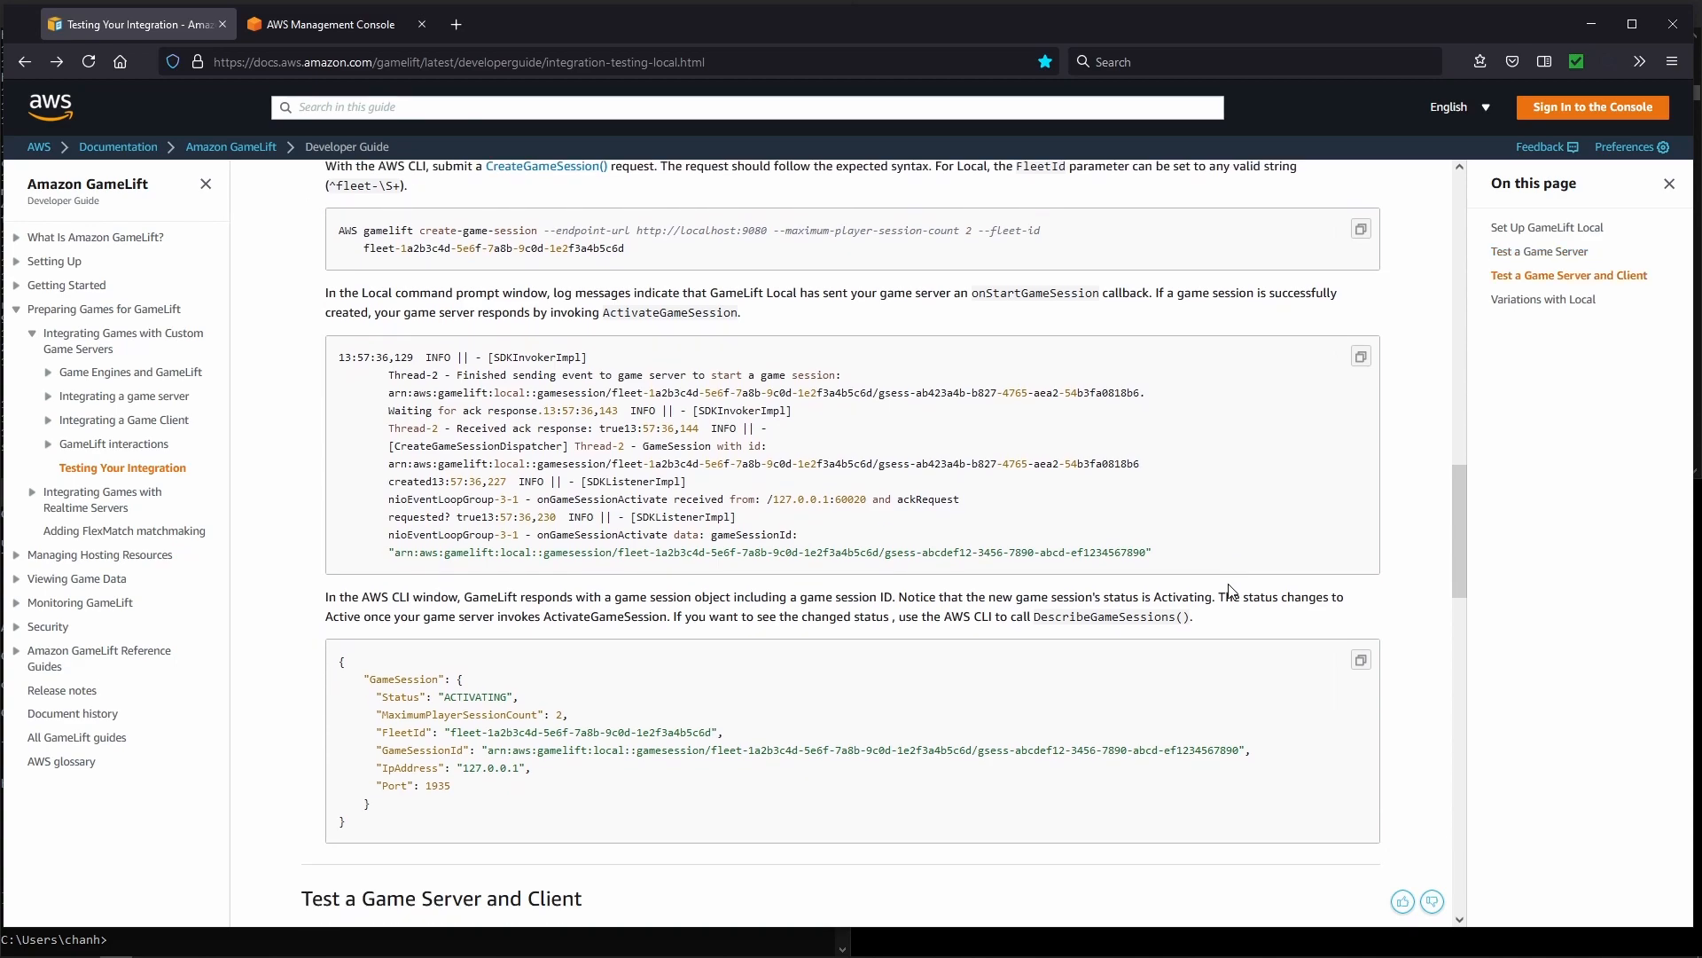
pyautogui.click(1591, 24)
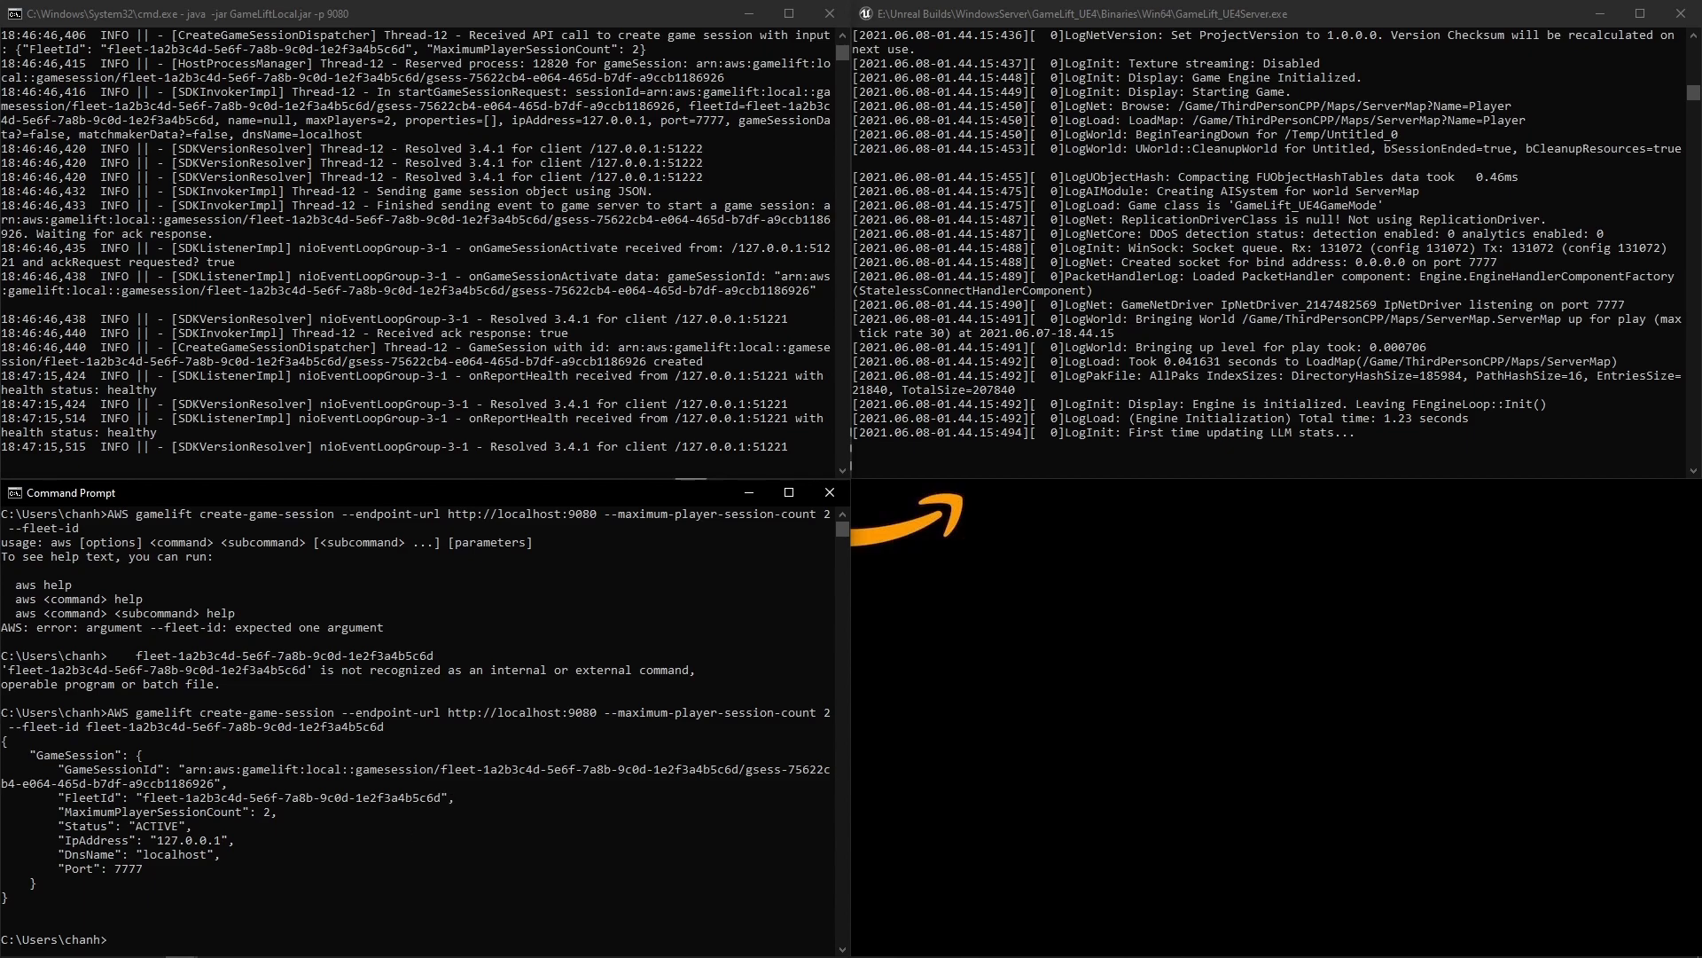
# Step: Open the GameLift_UE4 Unreal project from the Unreal Projects\GameLift_UE4 folder on drive E
pyautogui.moveTo(213, 949)
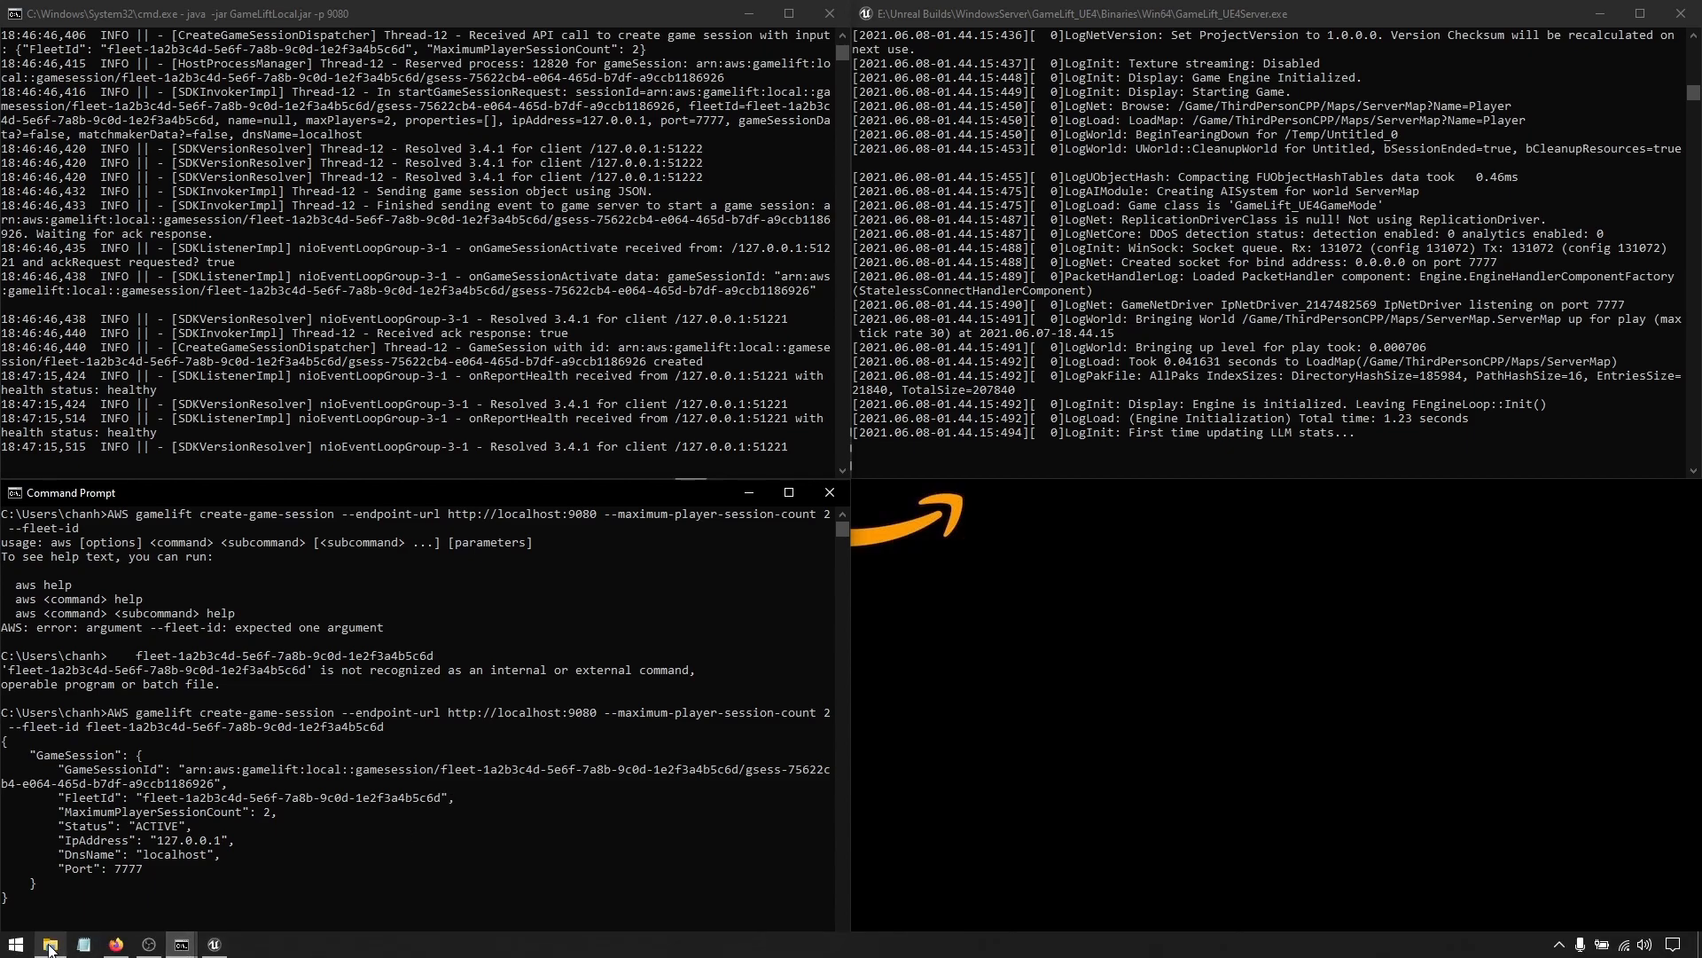
pyautogui.moveTo(50, 947)
pyautogui.click(67, 894)
pyautogui.click(784, 672)
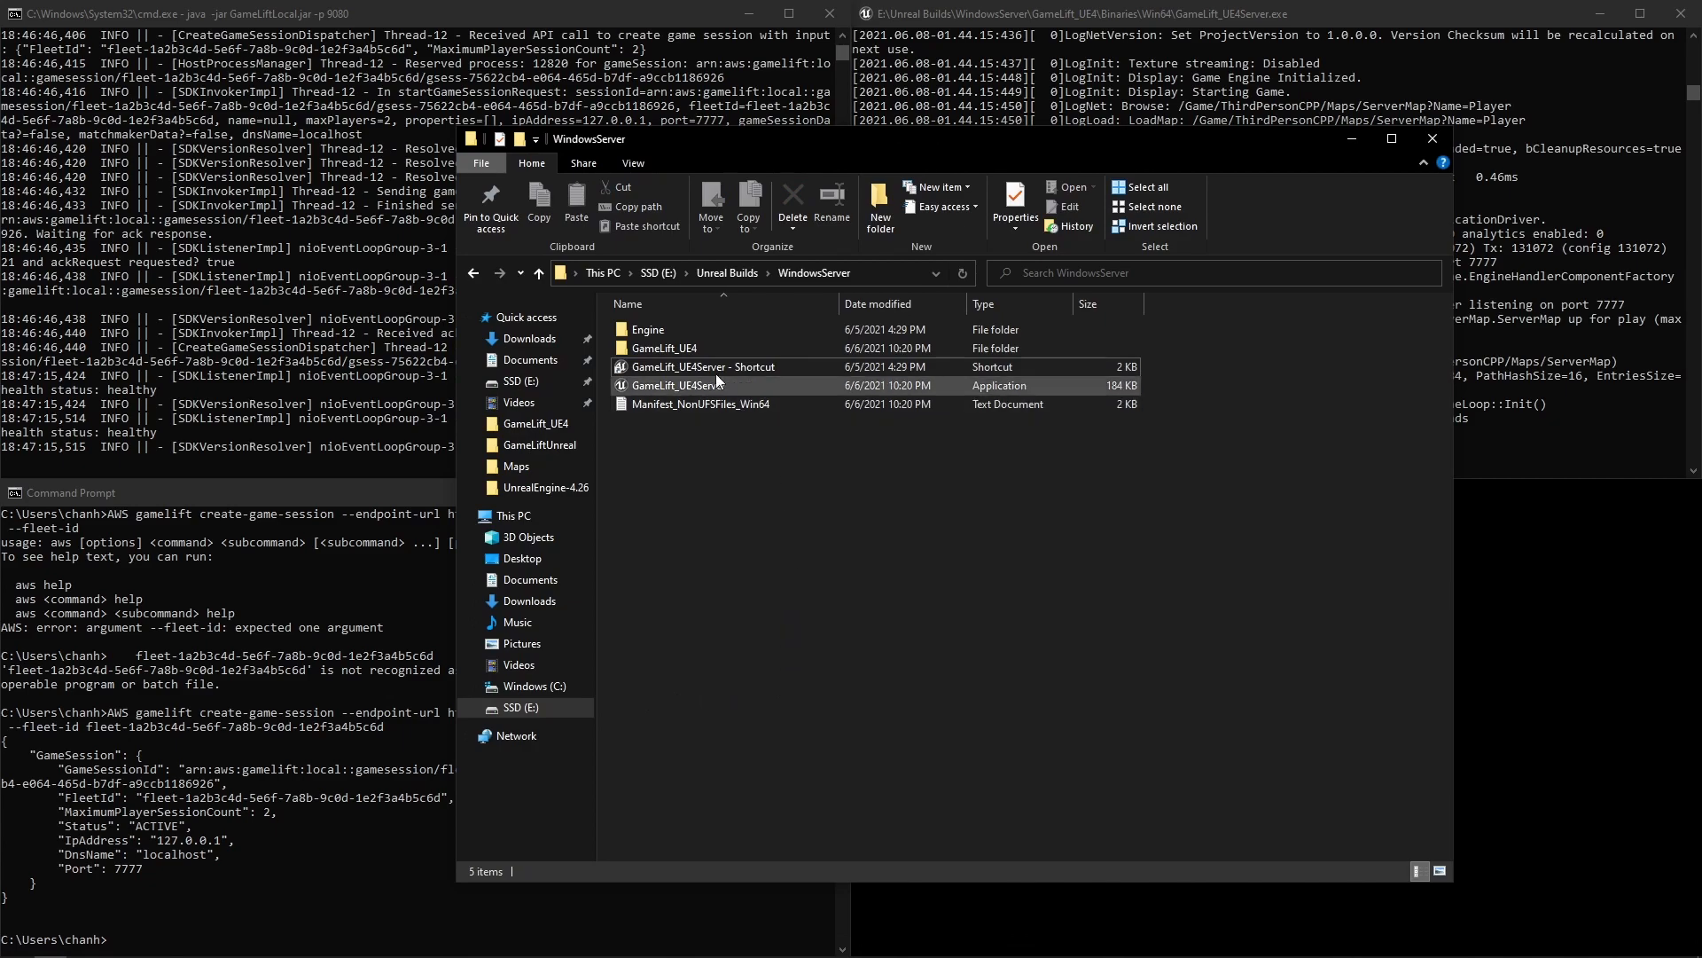
pyautogui.click(658, 272)
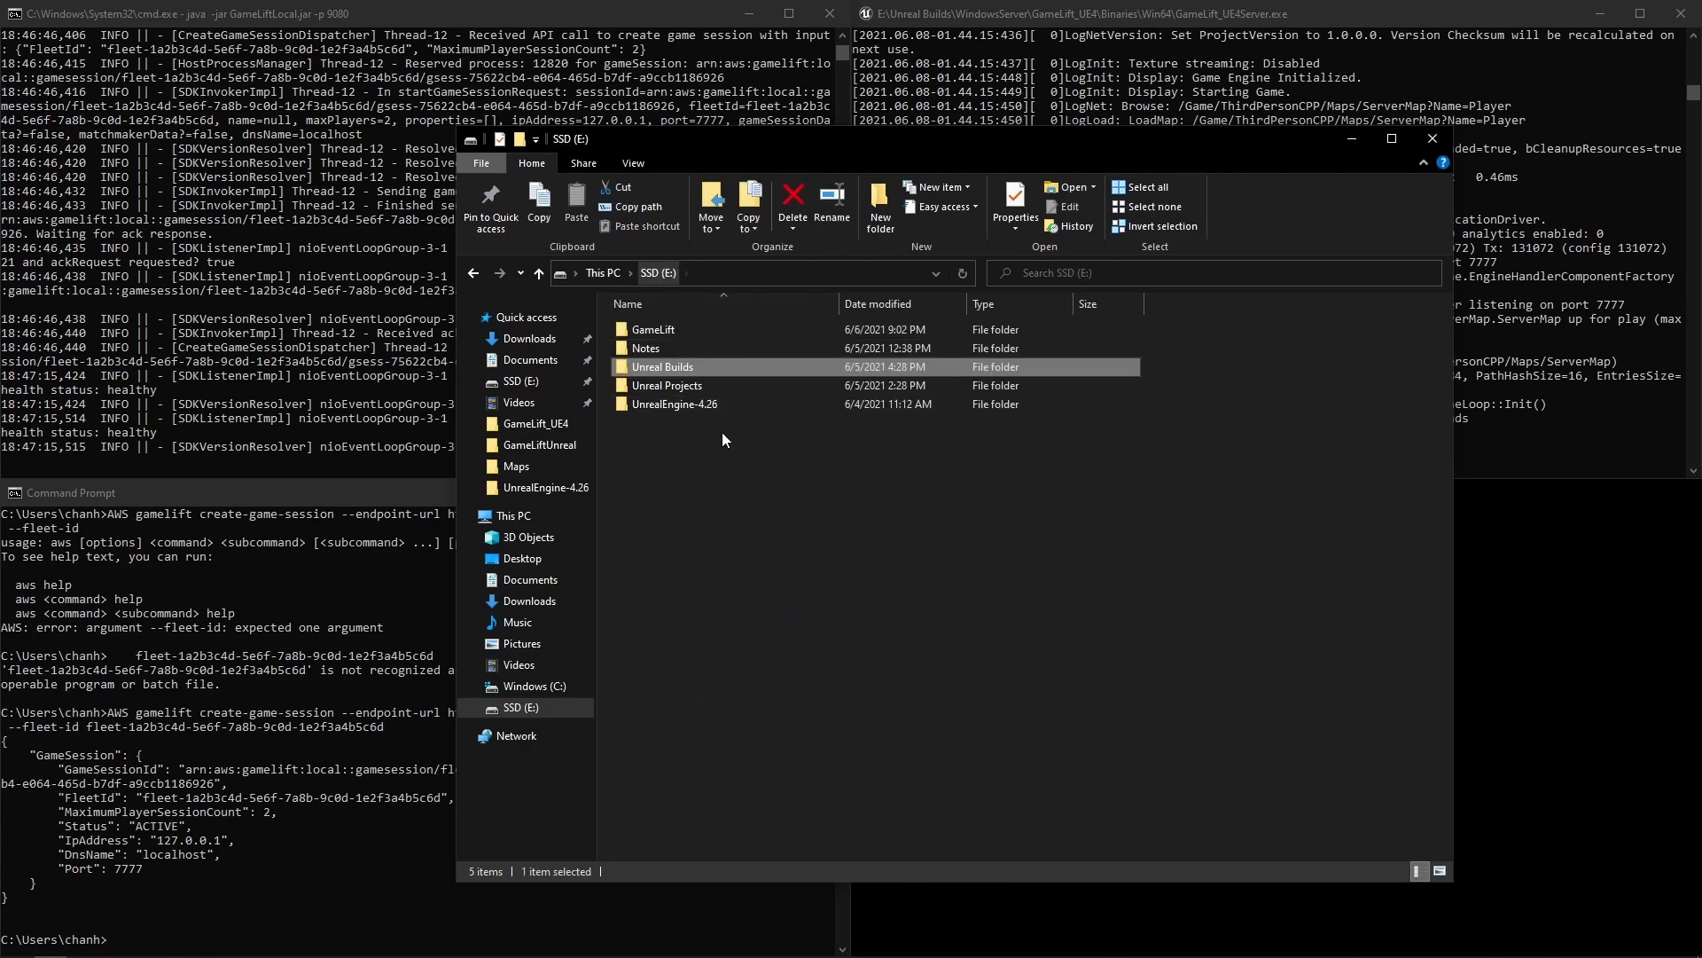
pyautogui.doubleClick(681, 386)
pyautogui.click(683, 333)
pyautogui.doubleClick(684, 331)
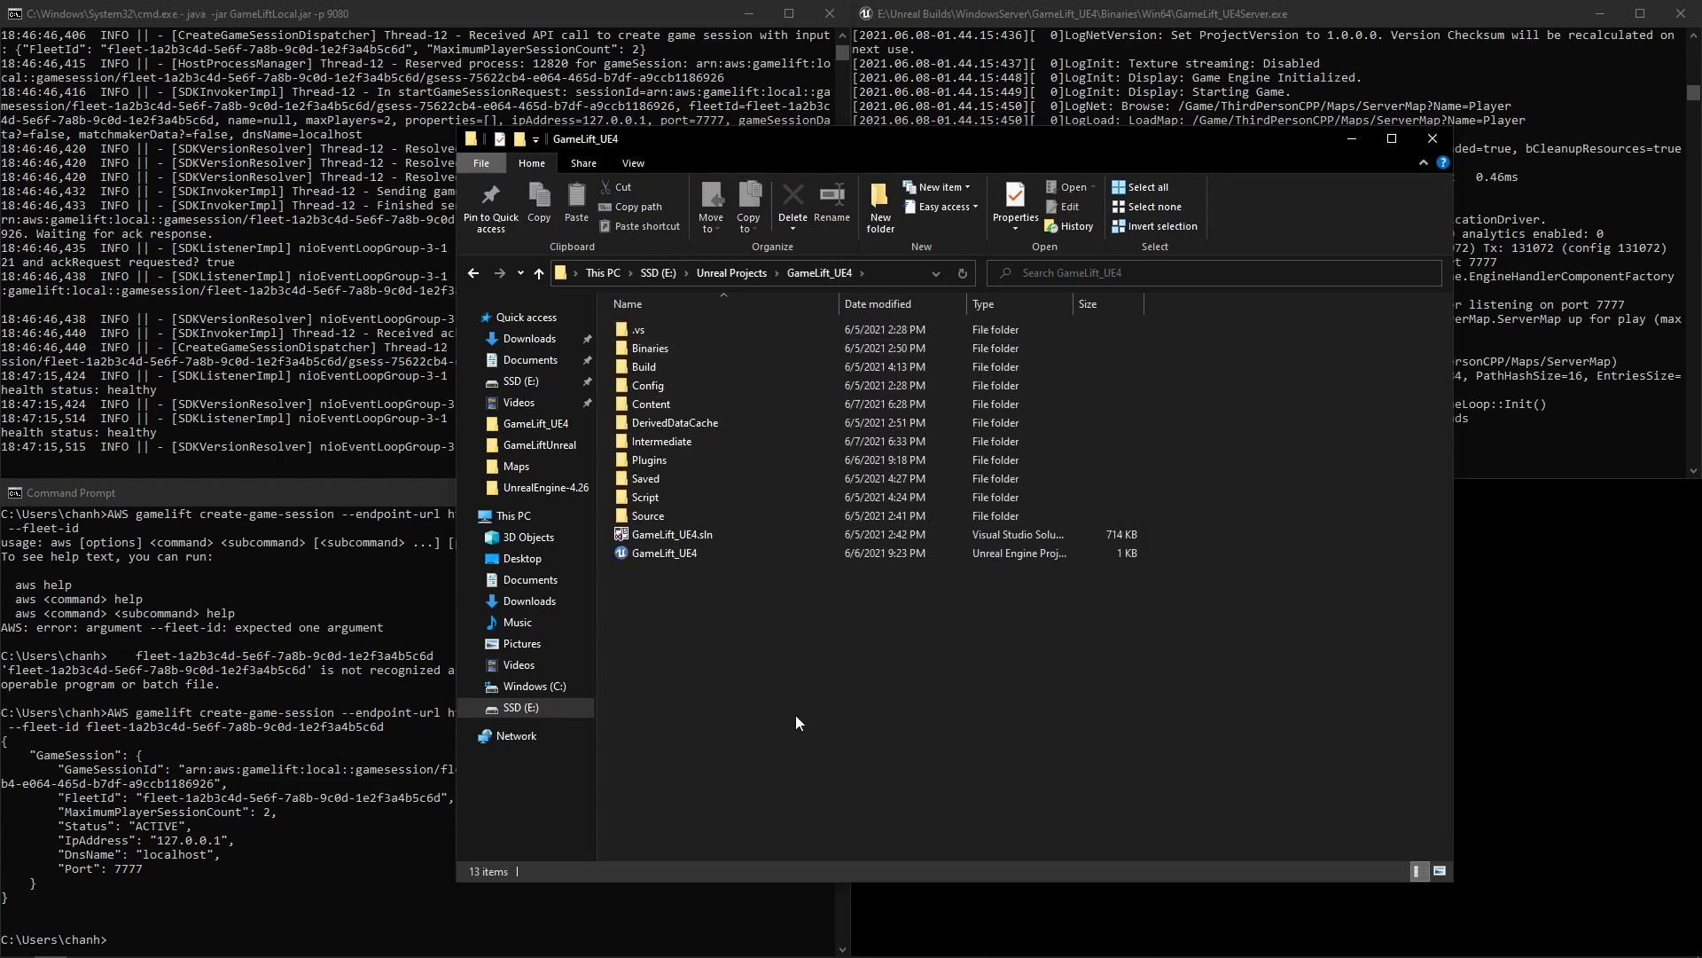
pyautogui.doubleClick(711, 551)
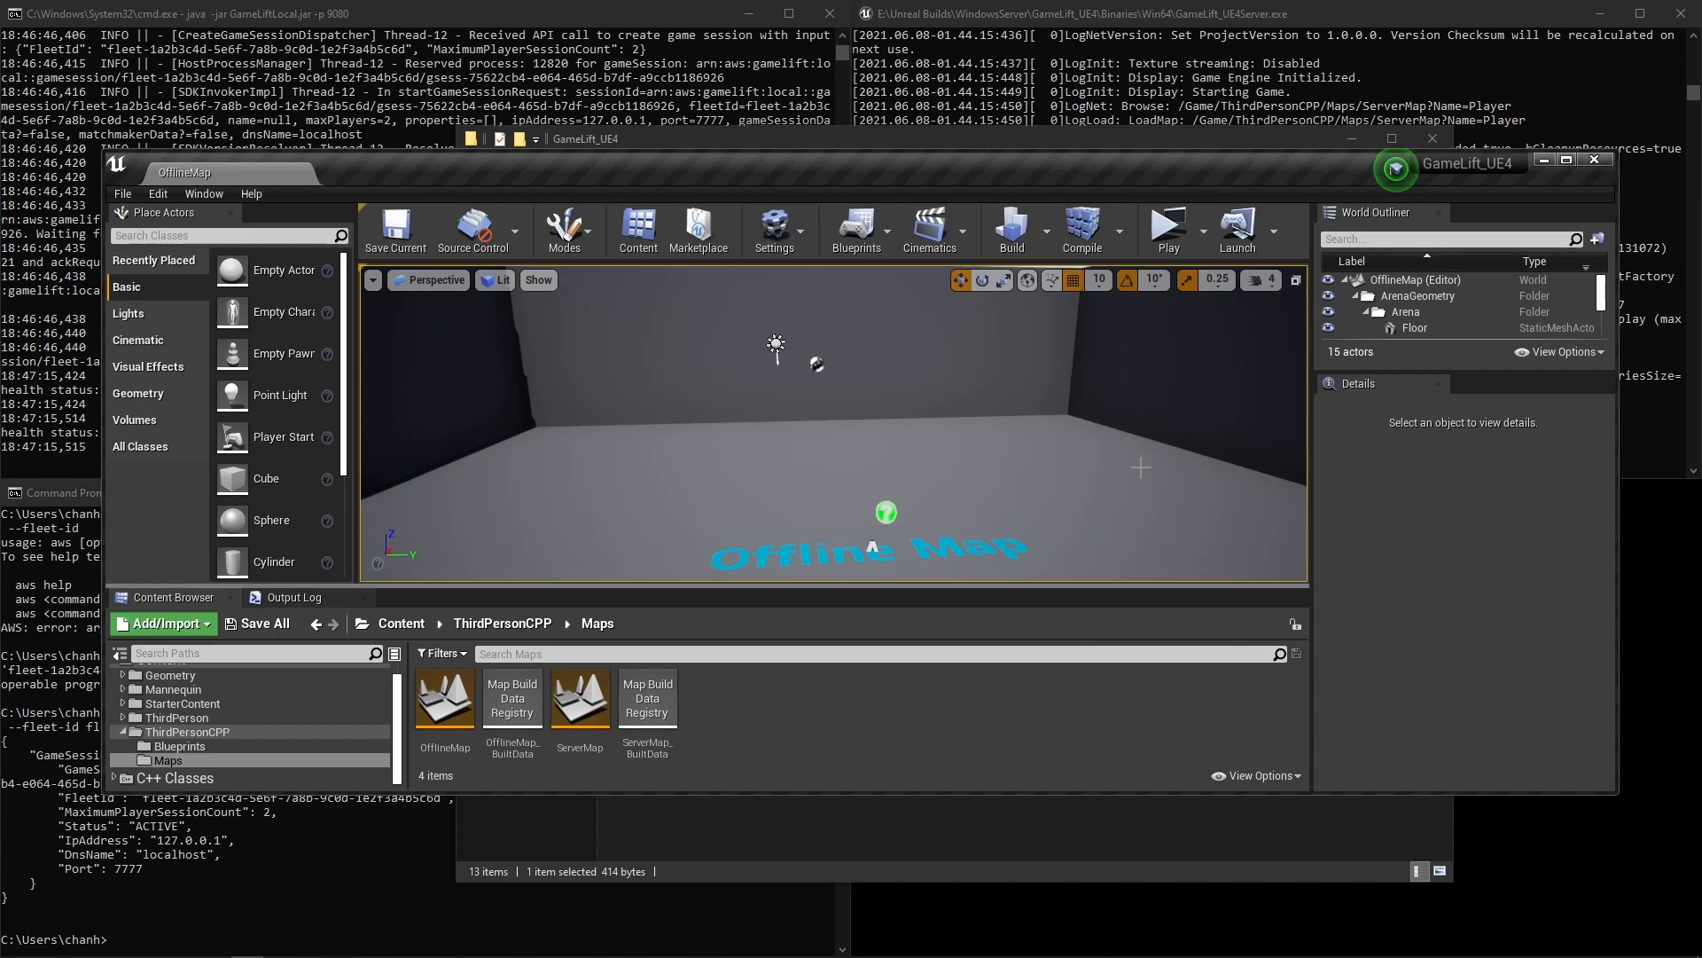
# Step: Play OfflineMap in a New Editor Window (PIE) and fit the preview into the desktop's lower-right quarter, minimizing the editor and File Explorer
pyautogui.click(1204, 252)
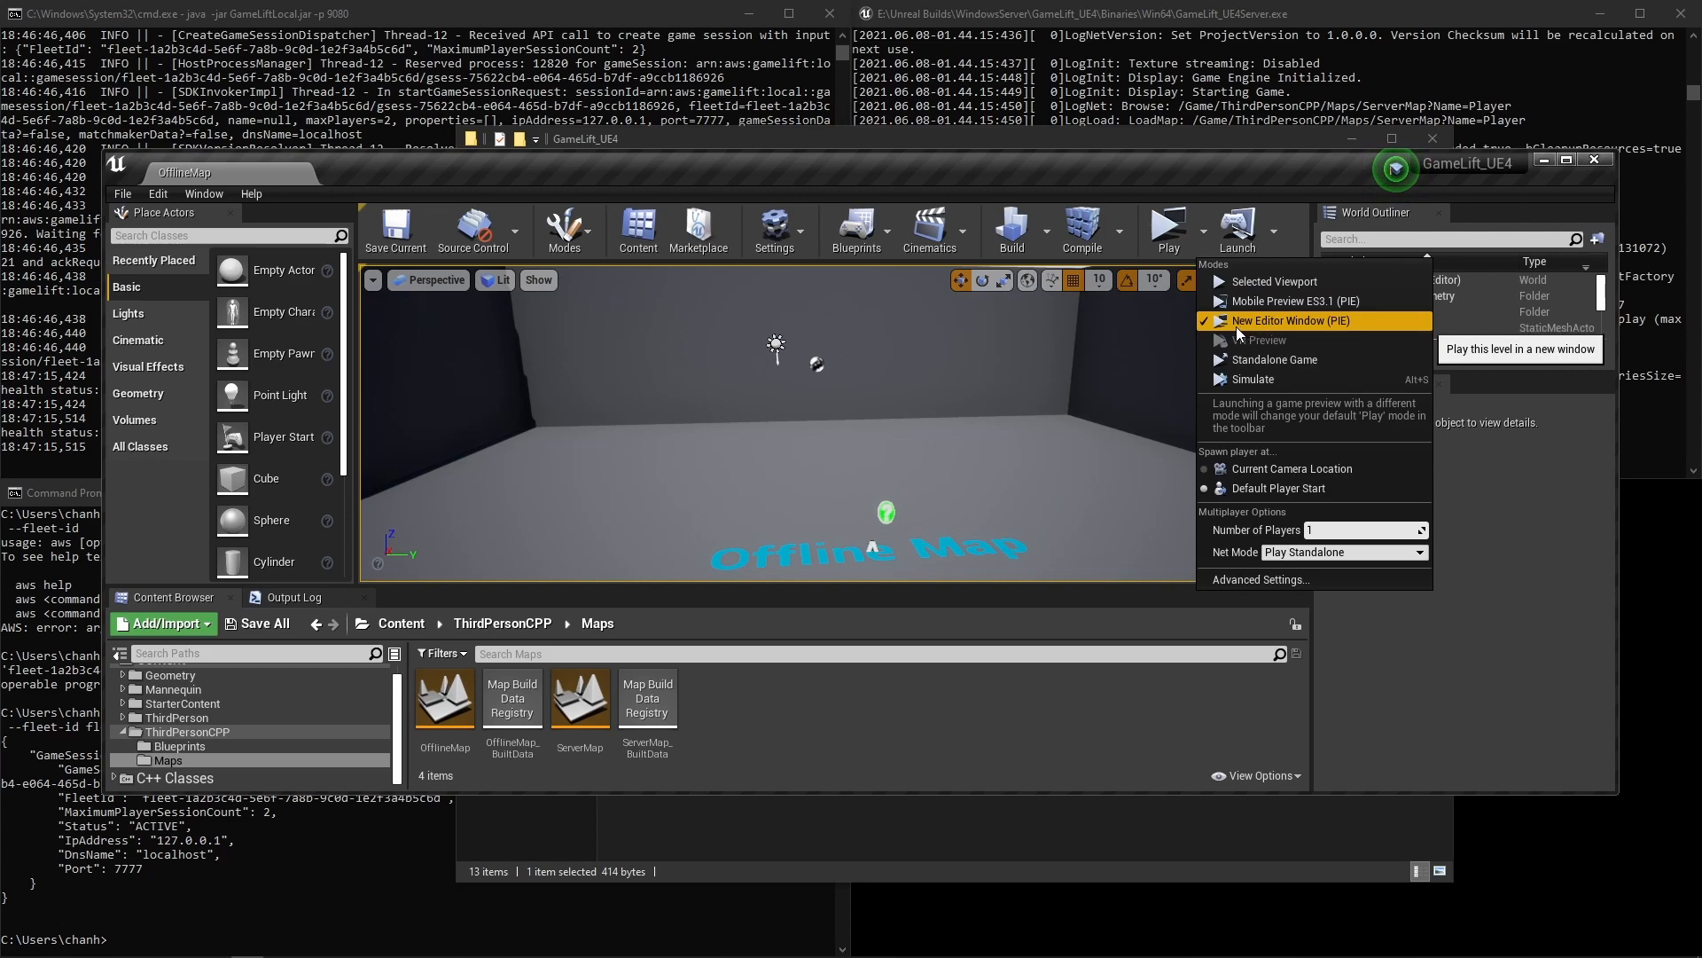
pyautogui.click(1271, 322)
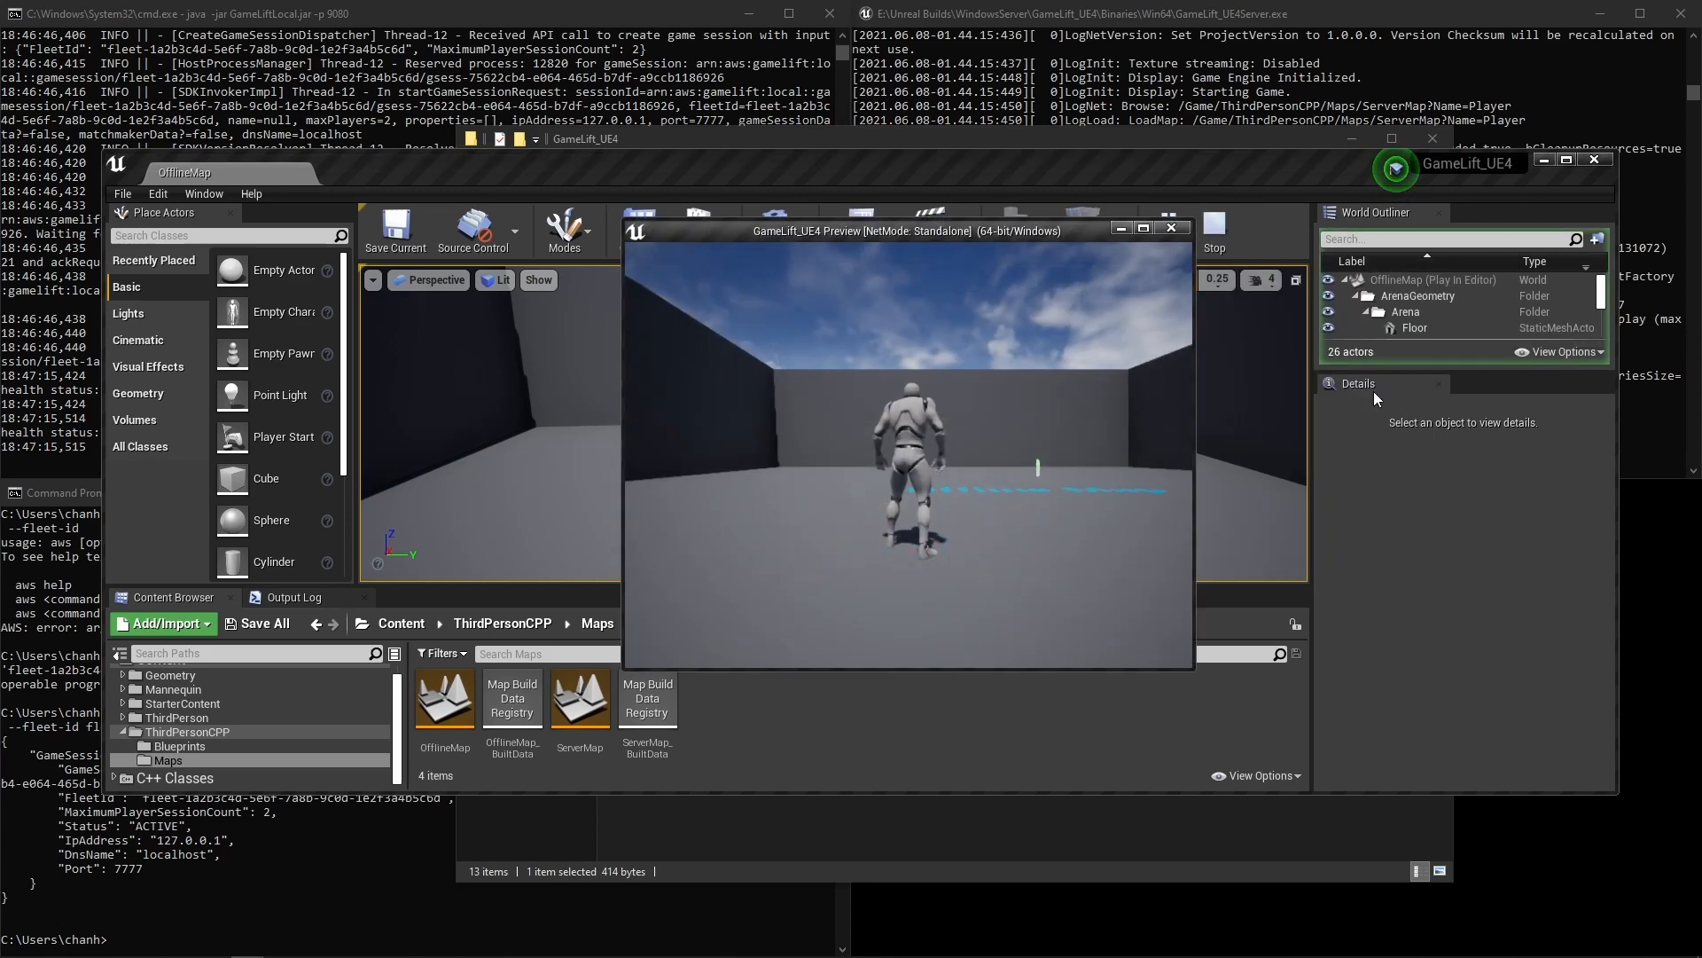
pyautogui.click(1544, 161)
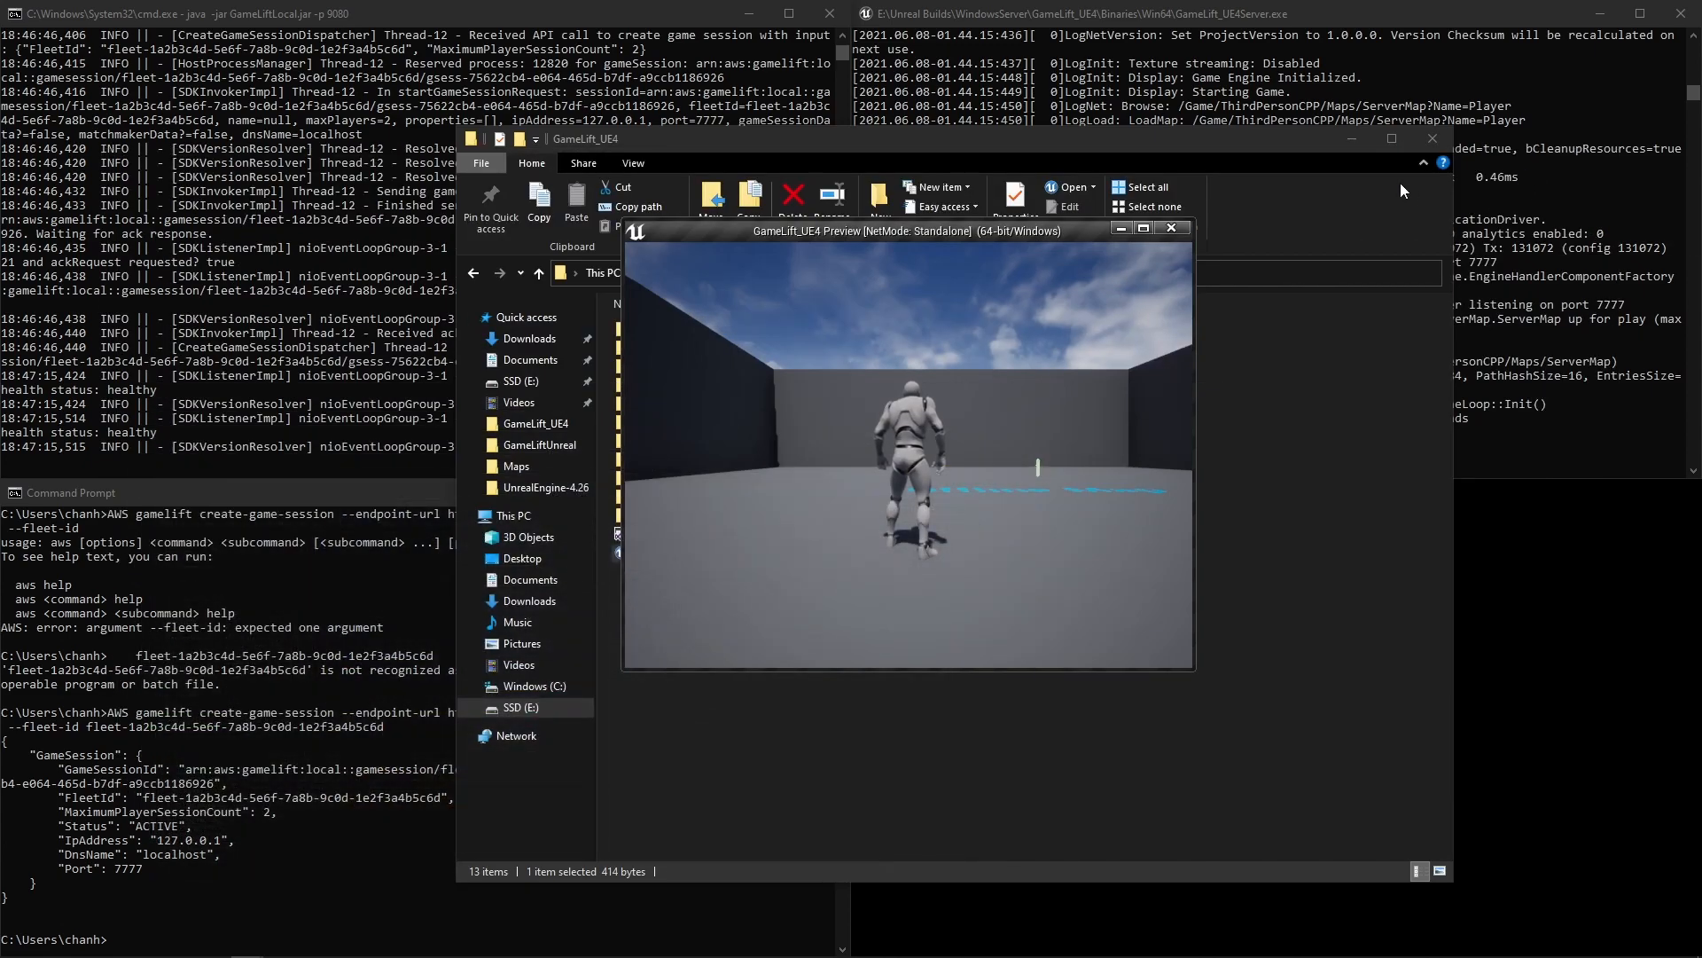
pyautogui.click(1361, 138)
pyautogui.moveTo(933, 232); pyautogui.dragTo(1698, 953)
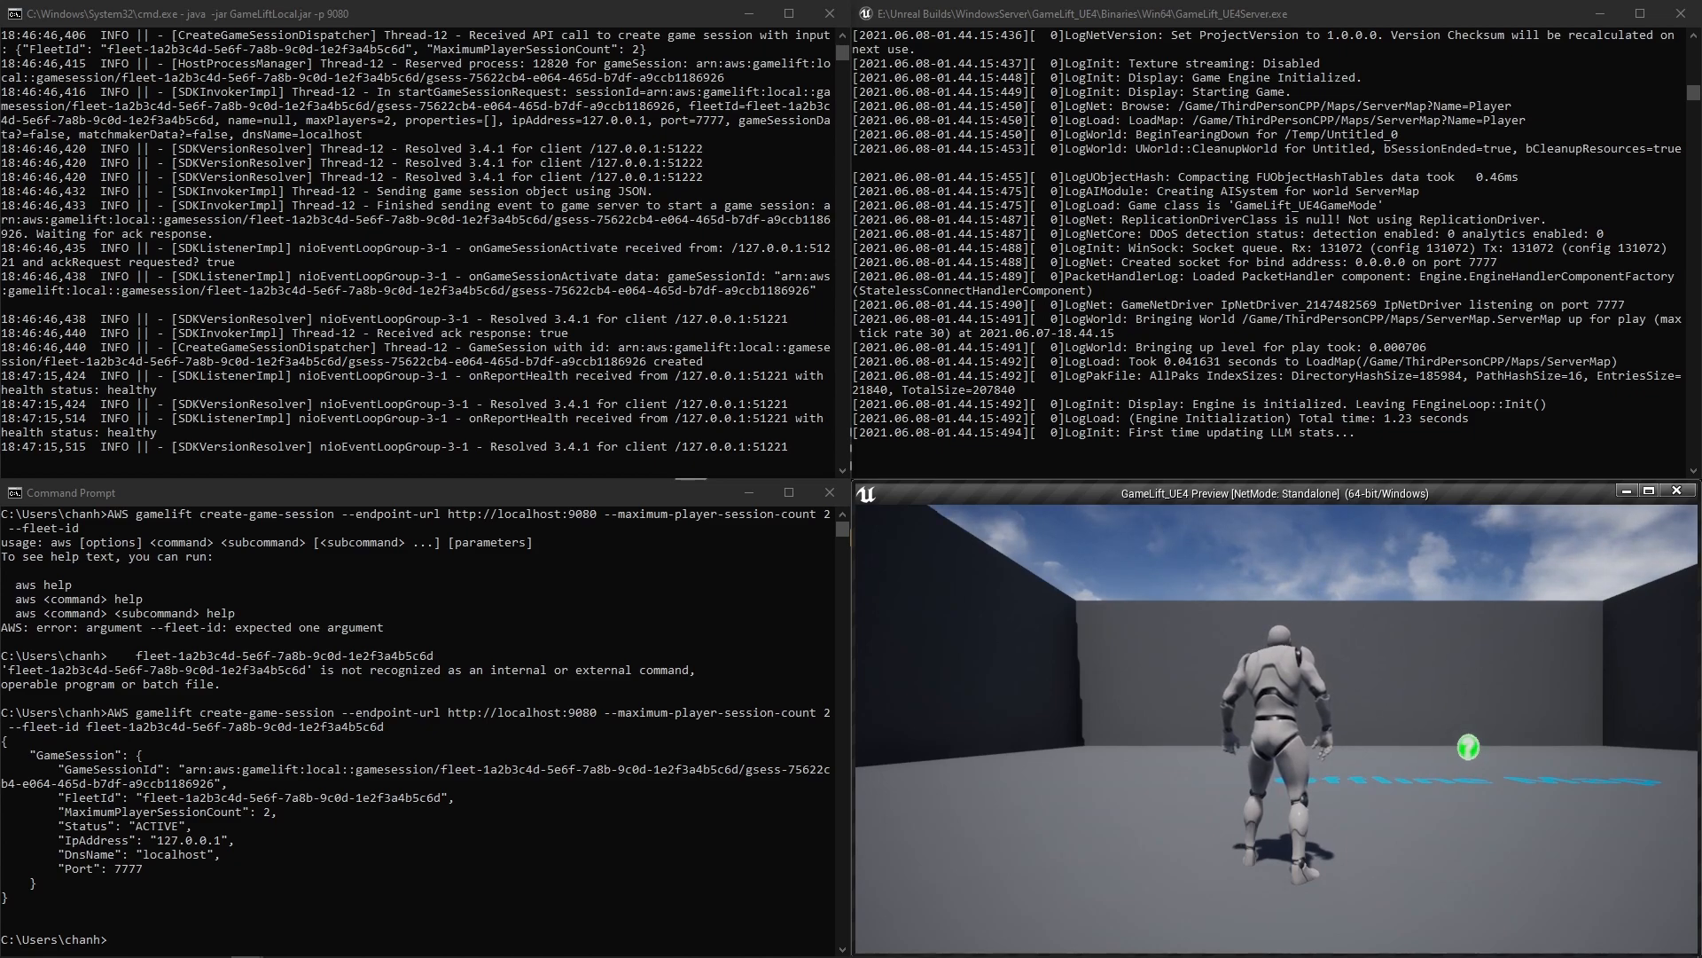
# Step: Connect the game preview to the local server with the console command open 127.0.0.1 and move the character forward
pyautogui.press('`')
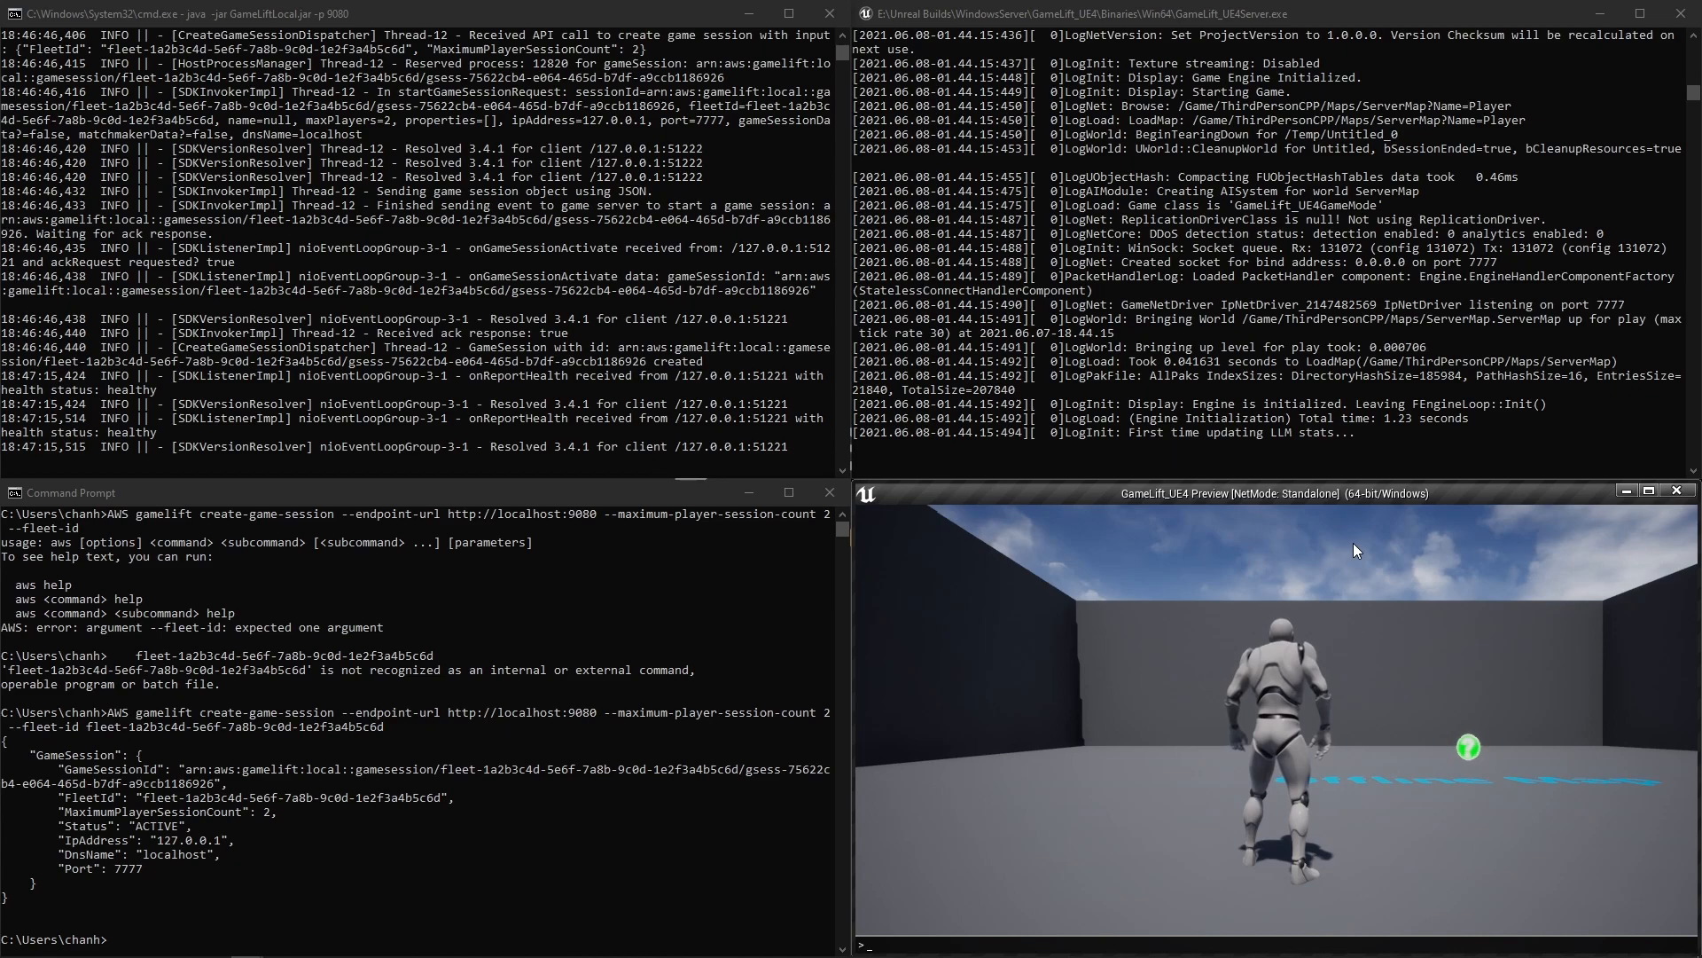
pyautogui.write('ope')
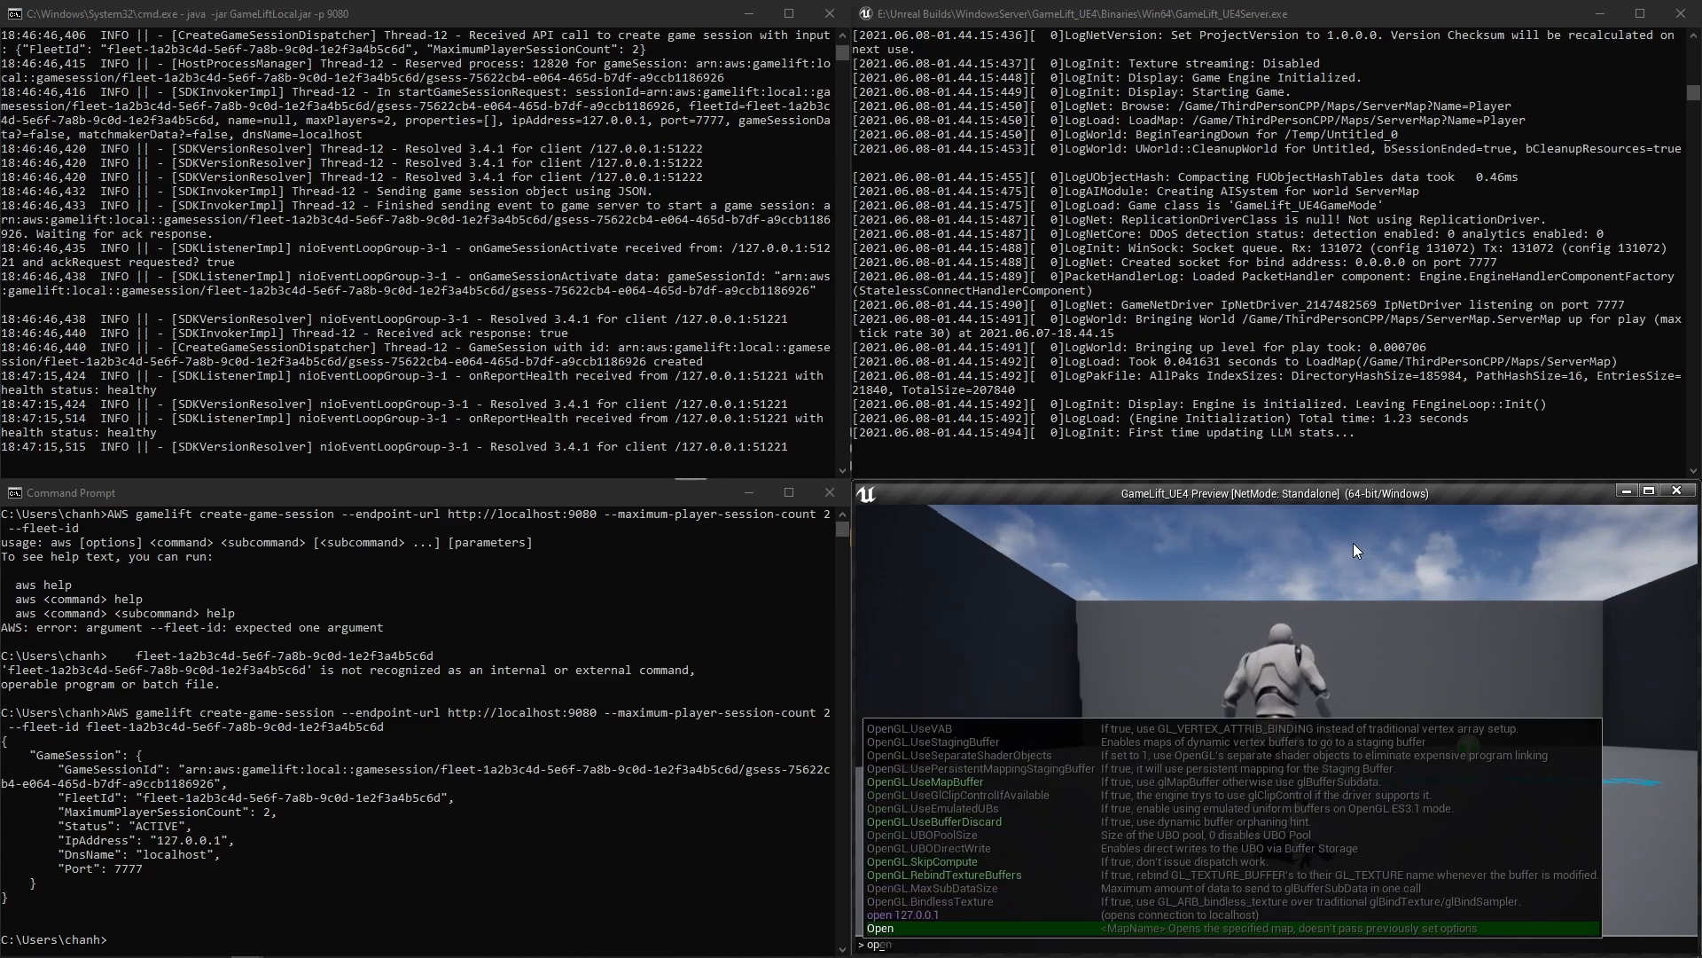
pyautogui.write('n')
pyautogui.press('Up')
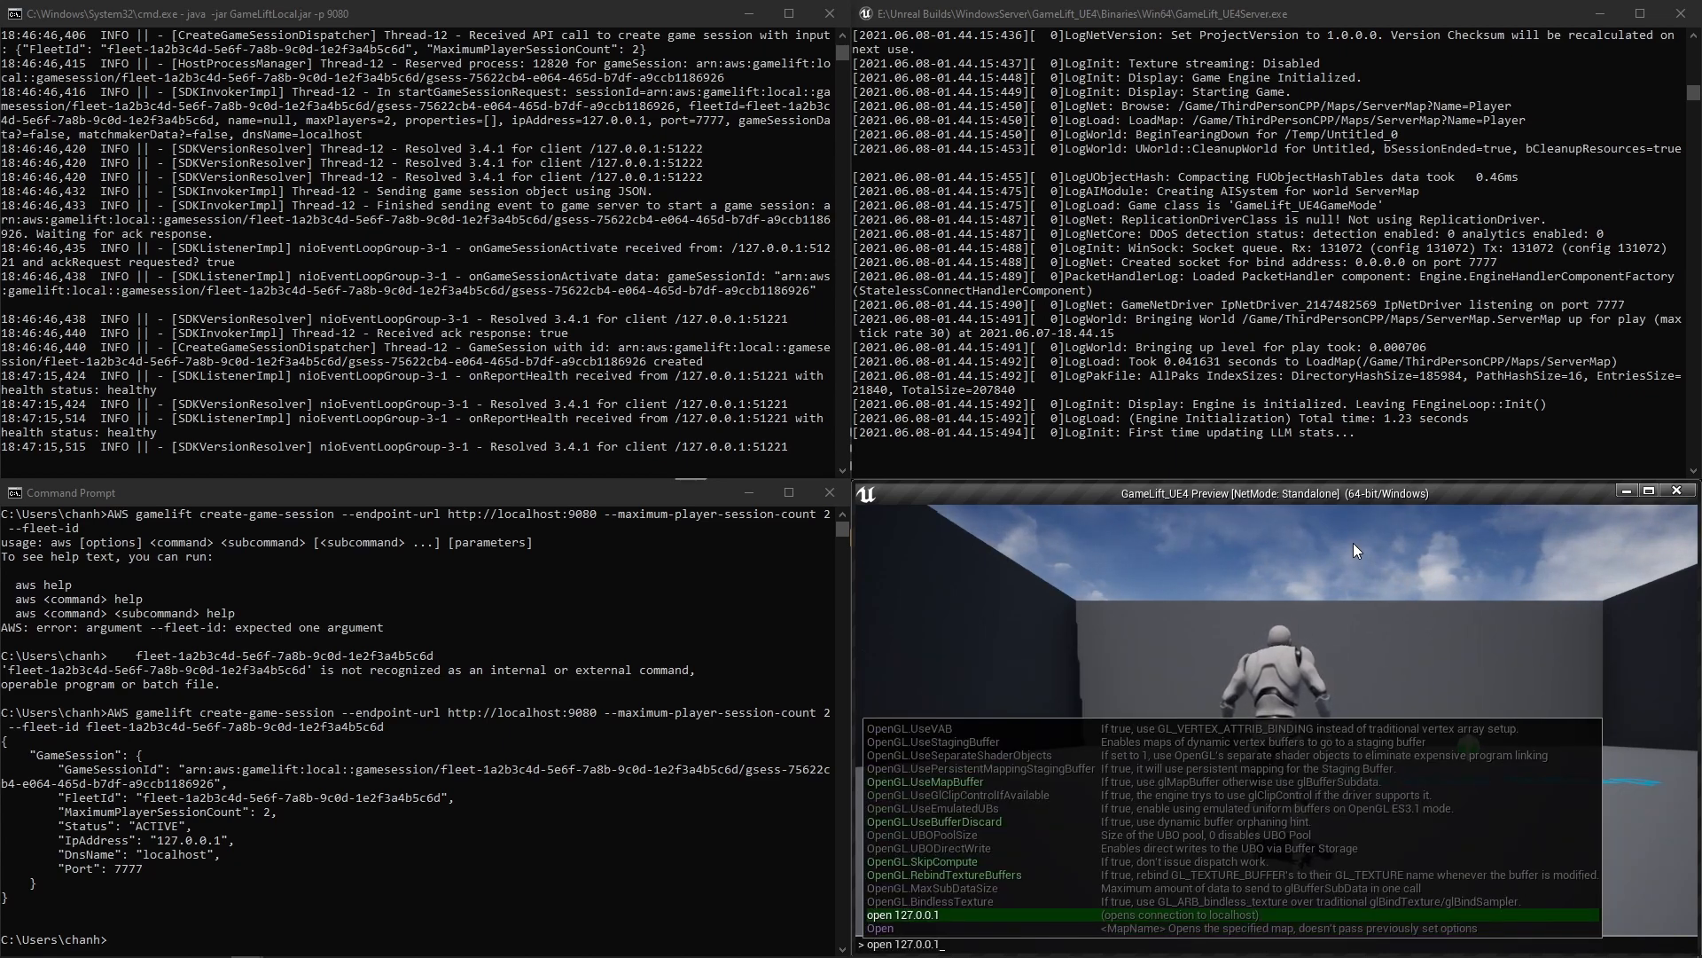
pyautogui.press('Return')
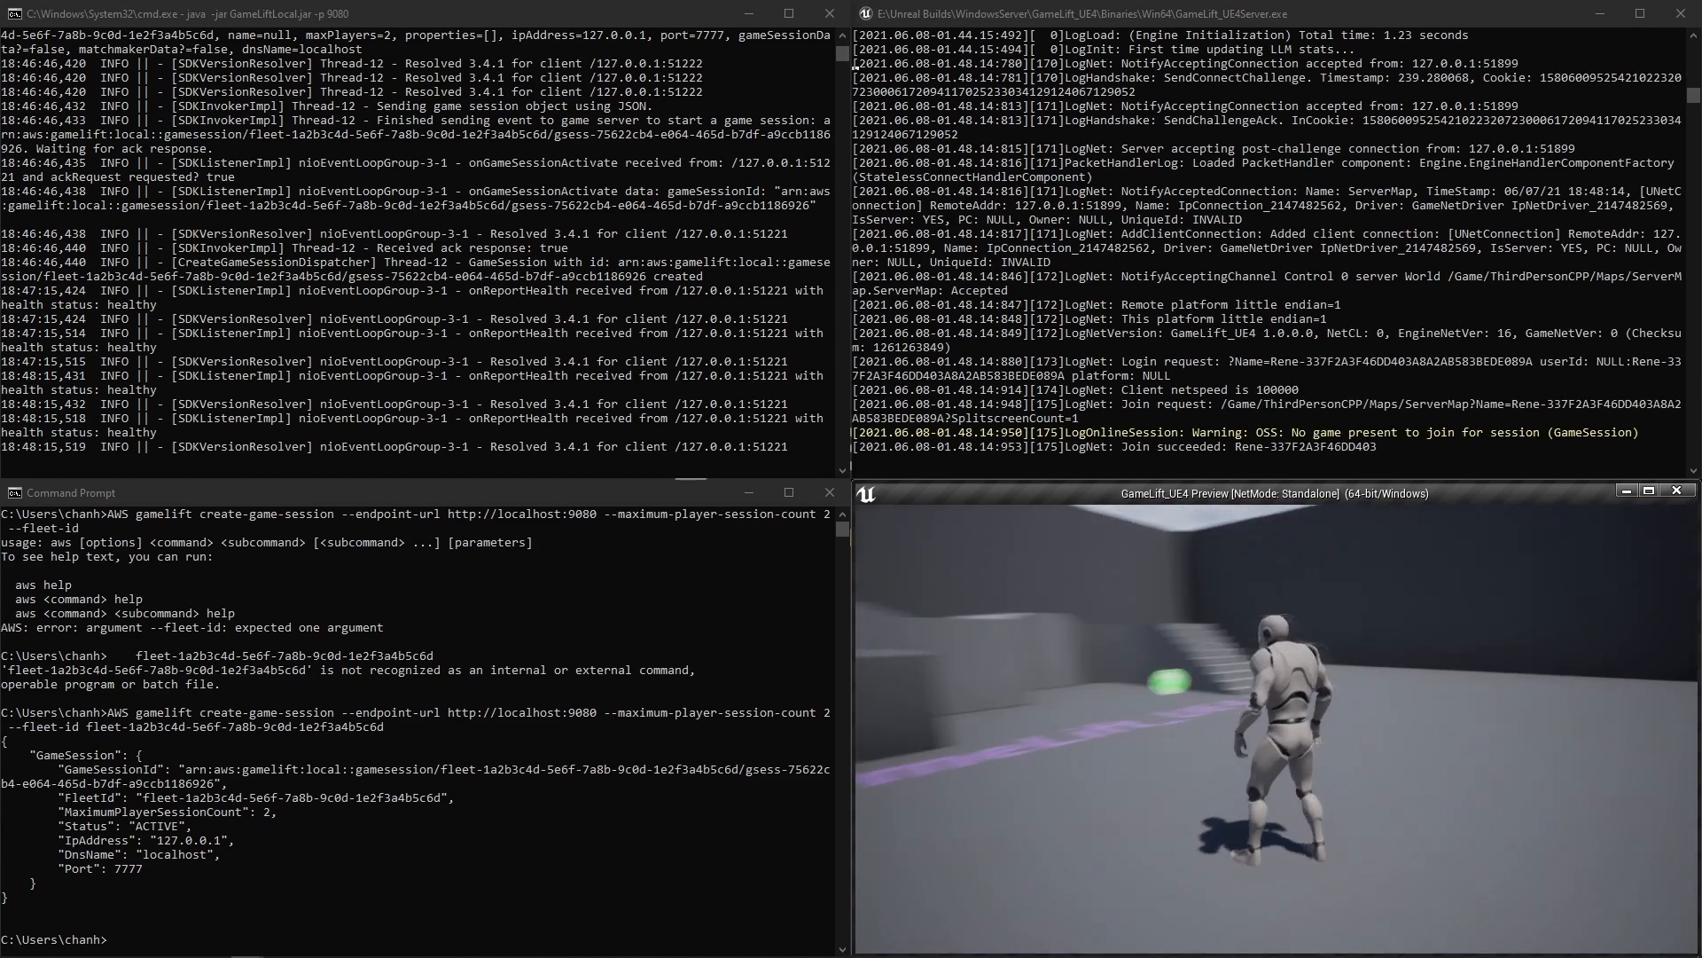
pyautogui.press('w')
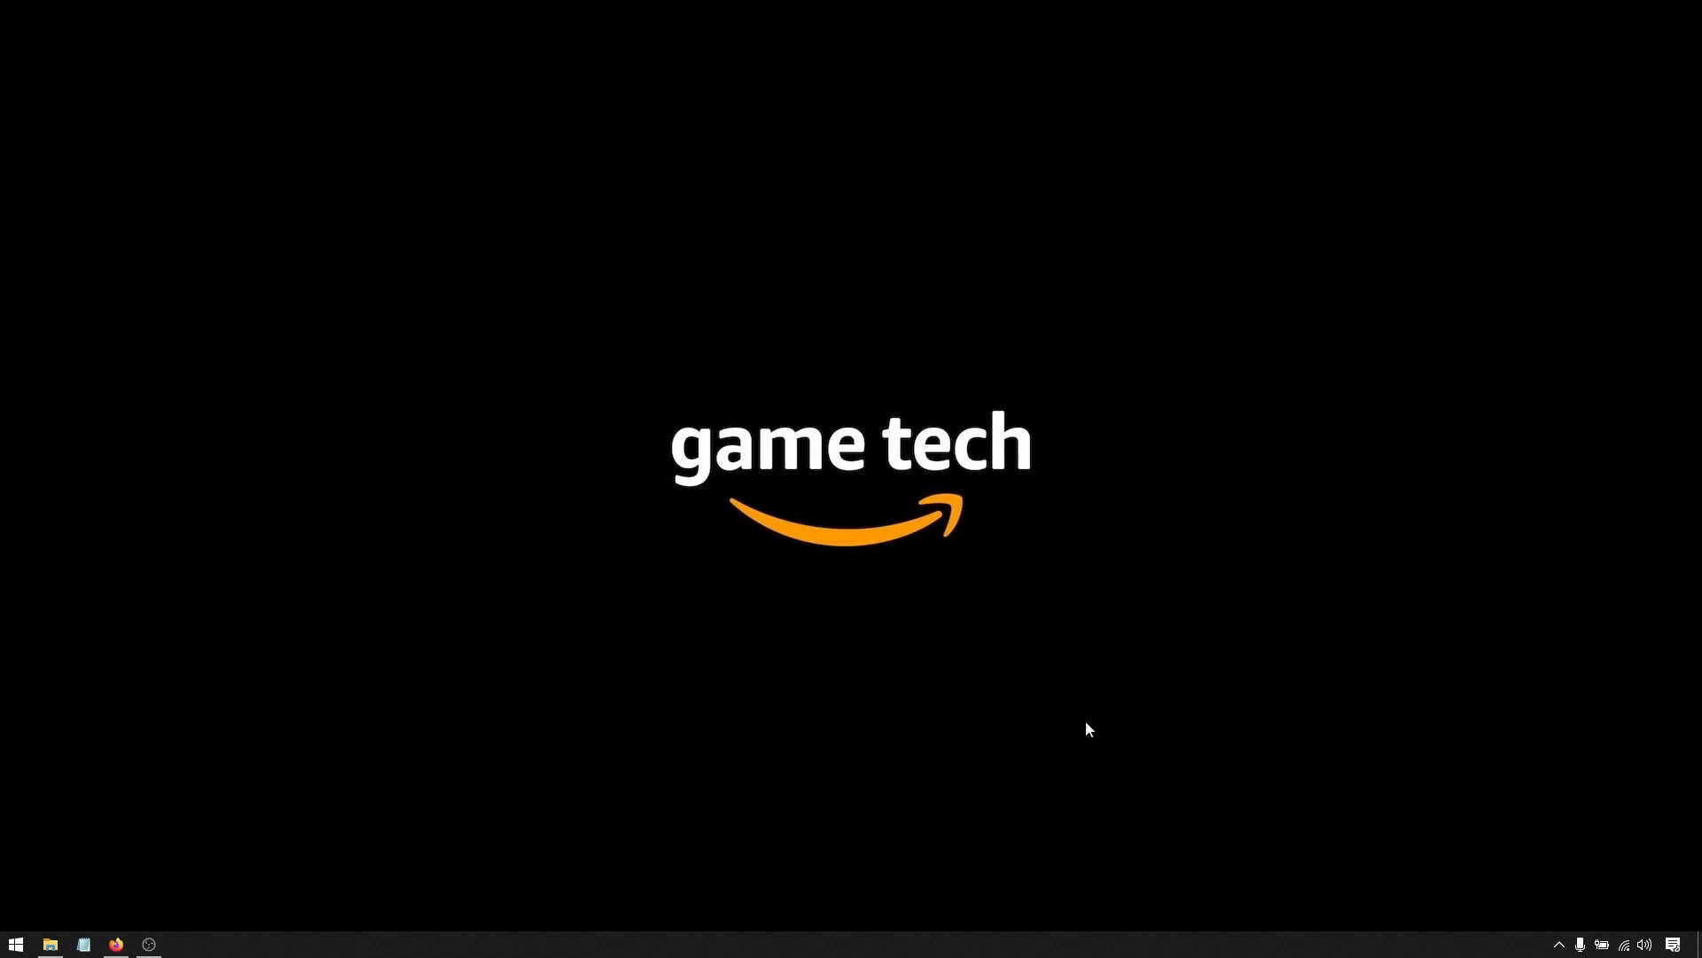
# Step: Switch to the browser and review the Add a build install script section of the Upload a custom server build page
pyautogui.click(116, 944)
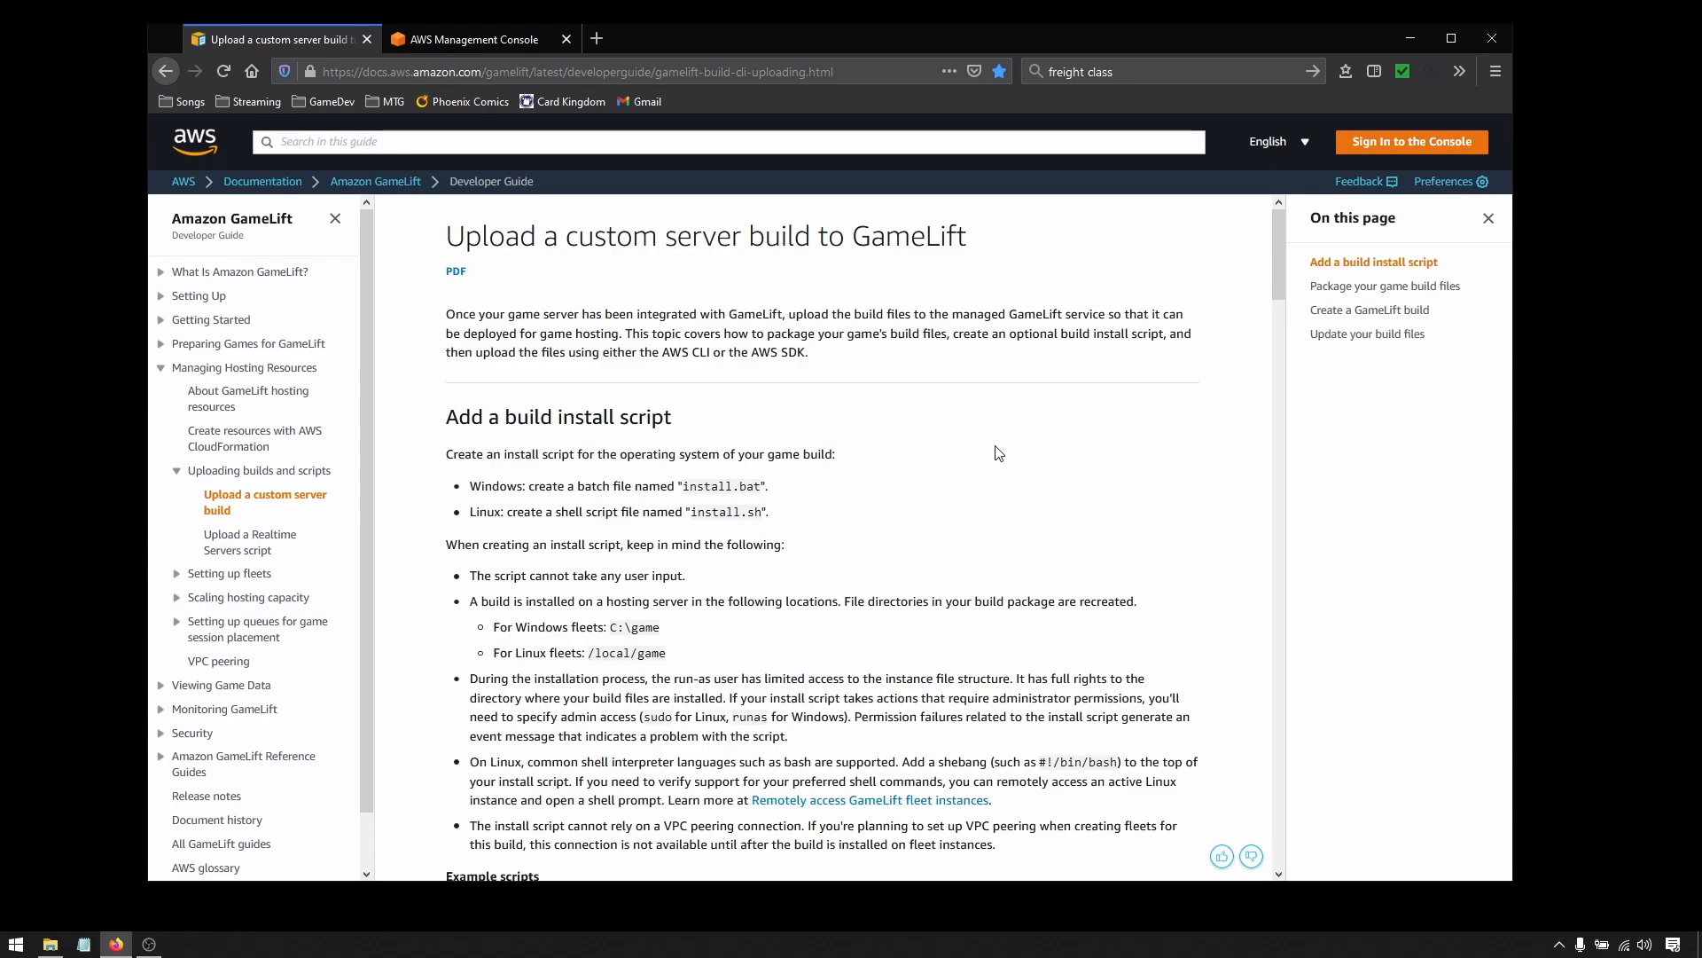
pyautogui.moveTo(665, 629); pyautogui.dragTo(614, 630)
pyautogui.click(686, 635)
pyautogui.scroll(-5, 686, 635)
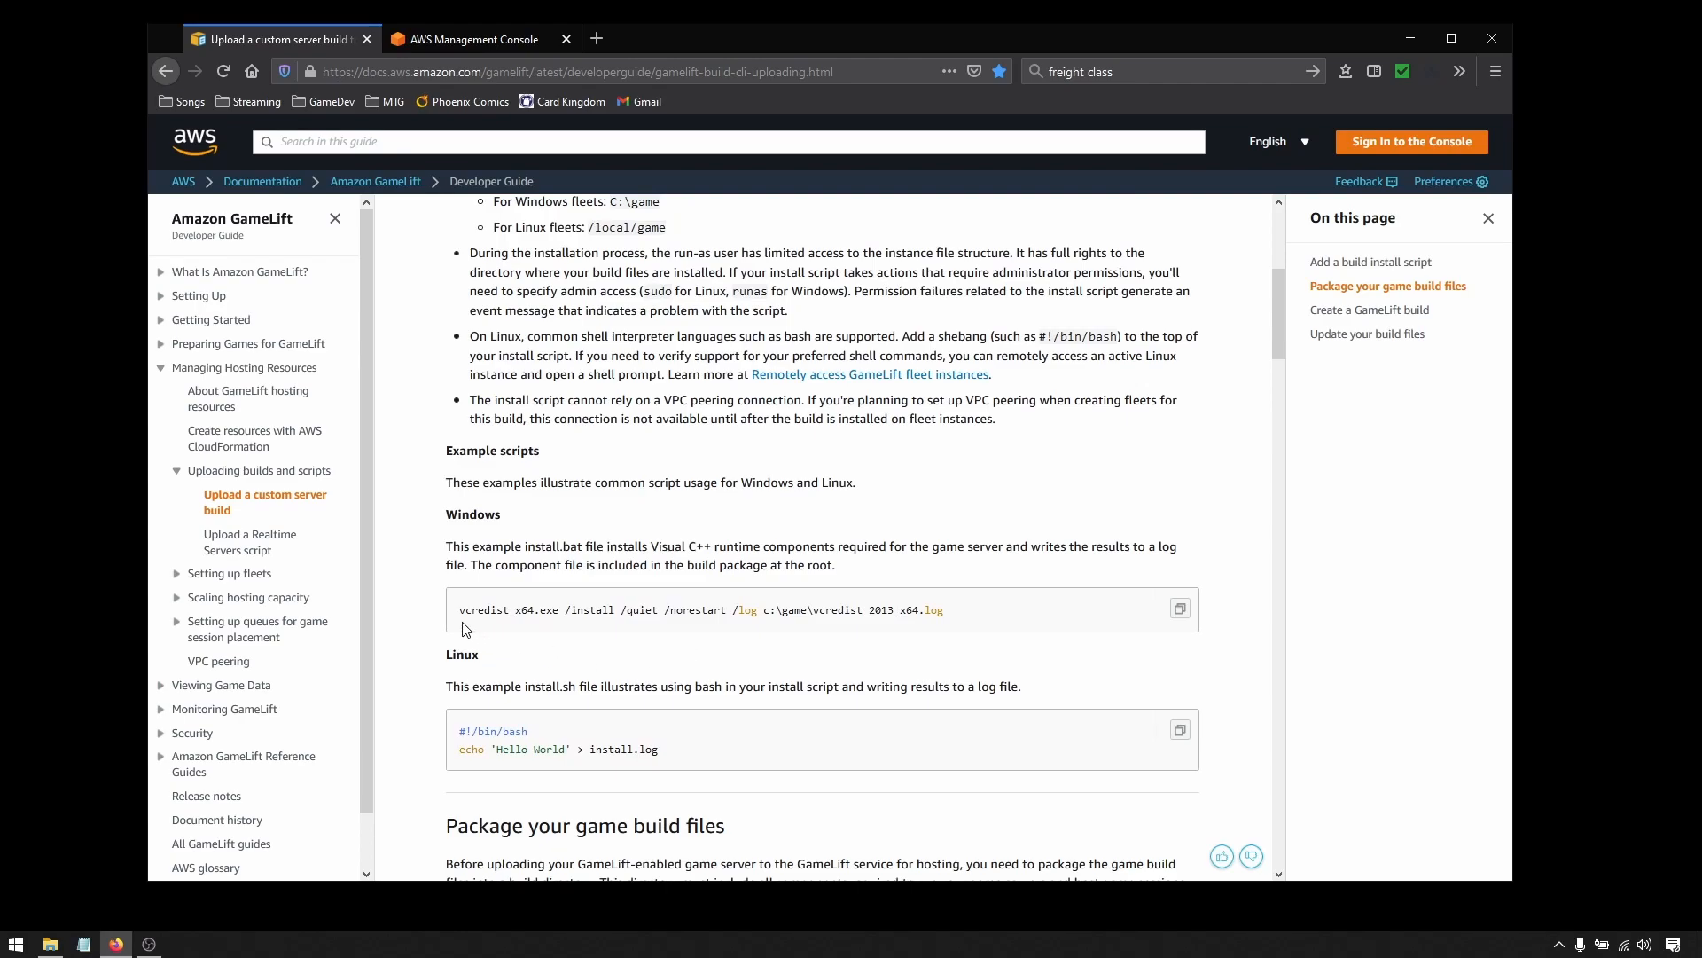
# Step: Examine the guide's Windows install.bat example and copy its vcredist_x64.exe command
pyautogui.moveTo(459, 611); pyautogui.dragTo(557, 610)
pyautogui.click(606, 658)
pyautogui.moveTo(552, 610); pyautogui.dragTo(959, 618)
pyautogui.click(965, 618)
pyautogui.click(1179, 612)
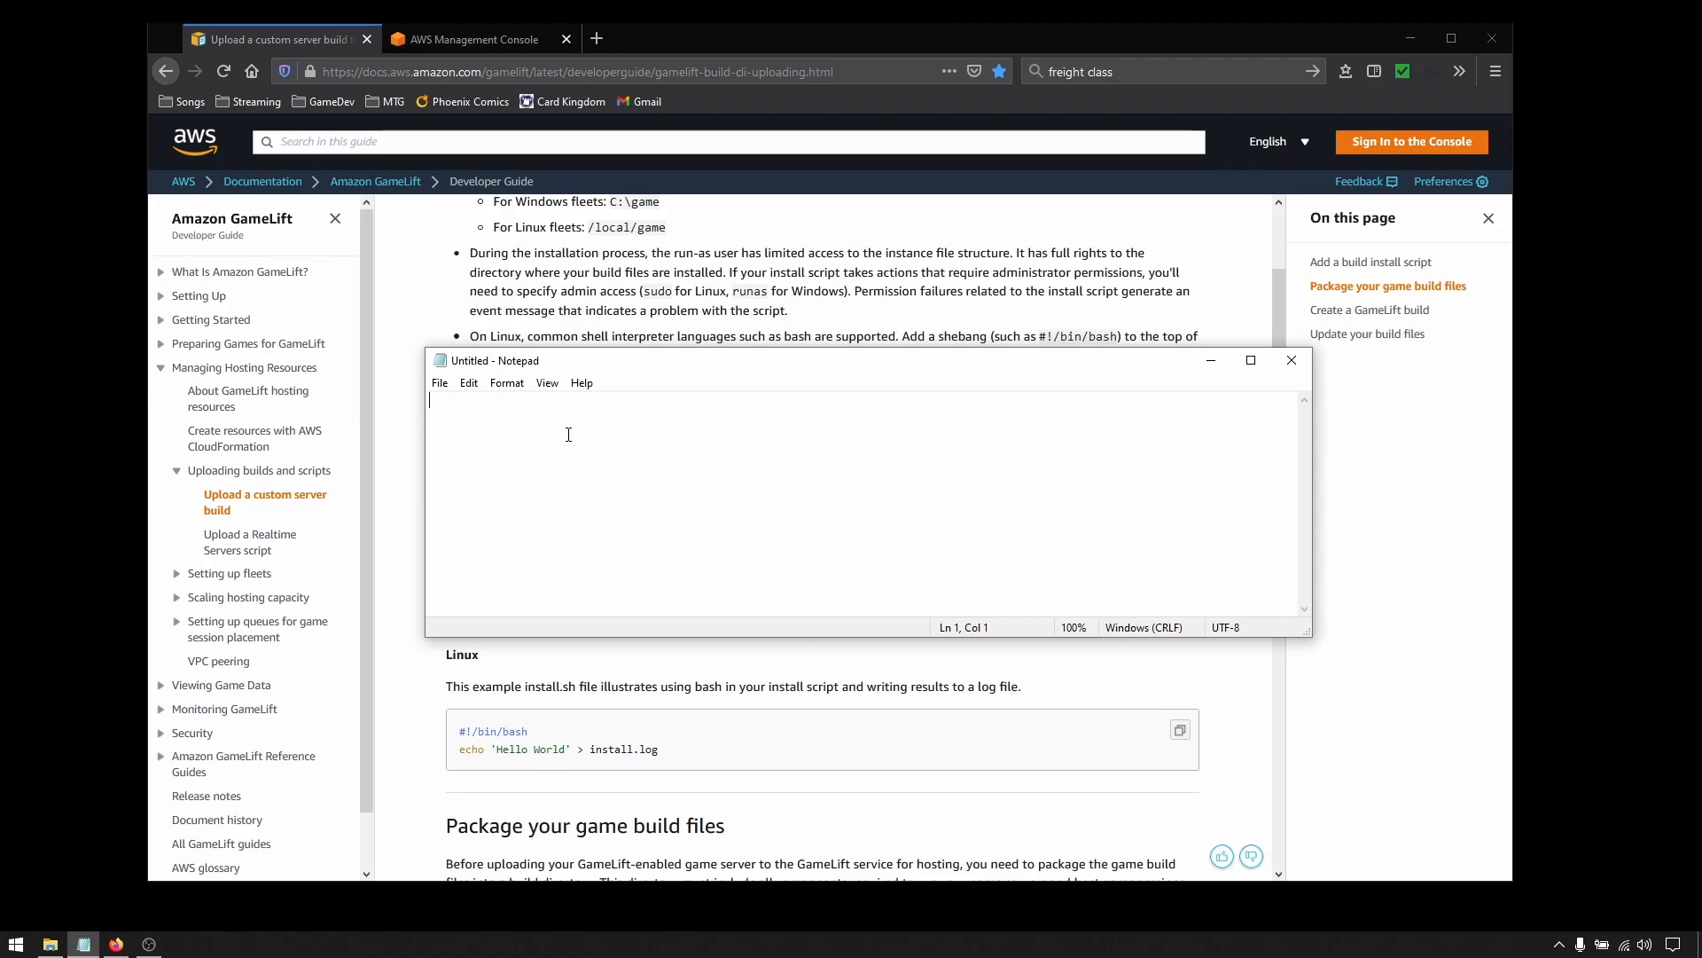
# Step: Paste the copied install command into the blank Notepad document and select its vcredist_x64.exe file name
pyautogui.hotkey('ctrl', 'v')
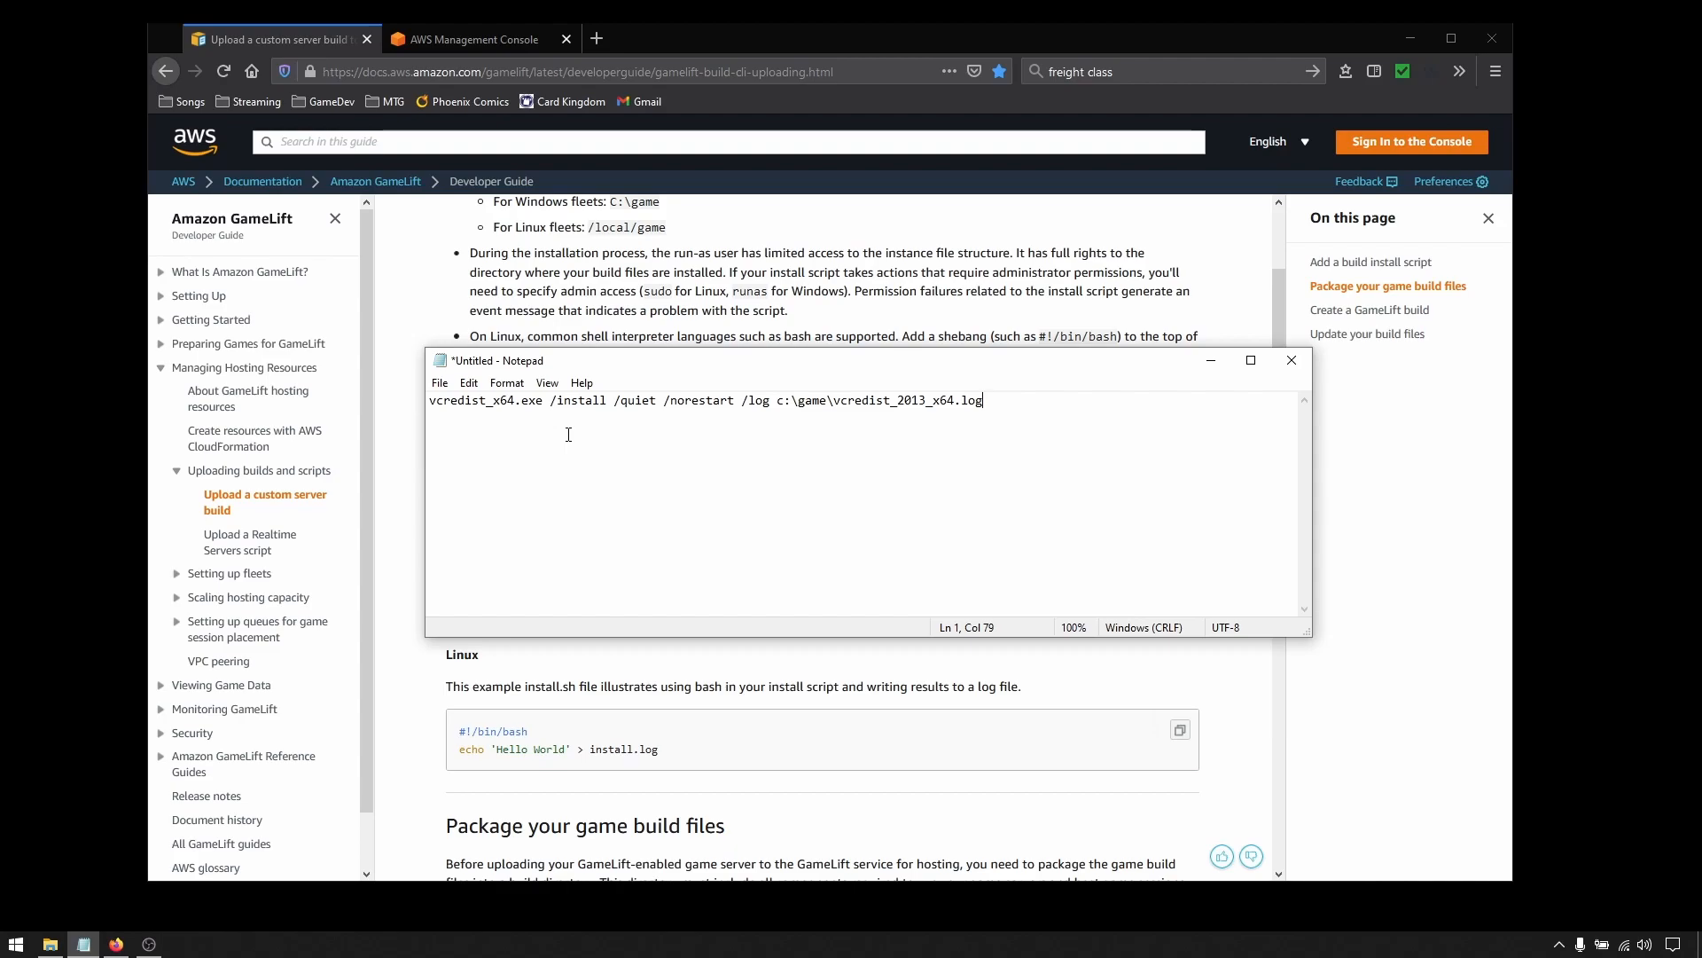
pyautogui.moveTo(543, 401); pyautogui.dragTo(422, 407)
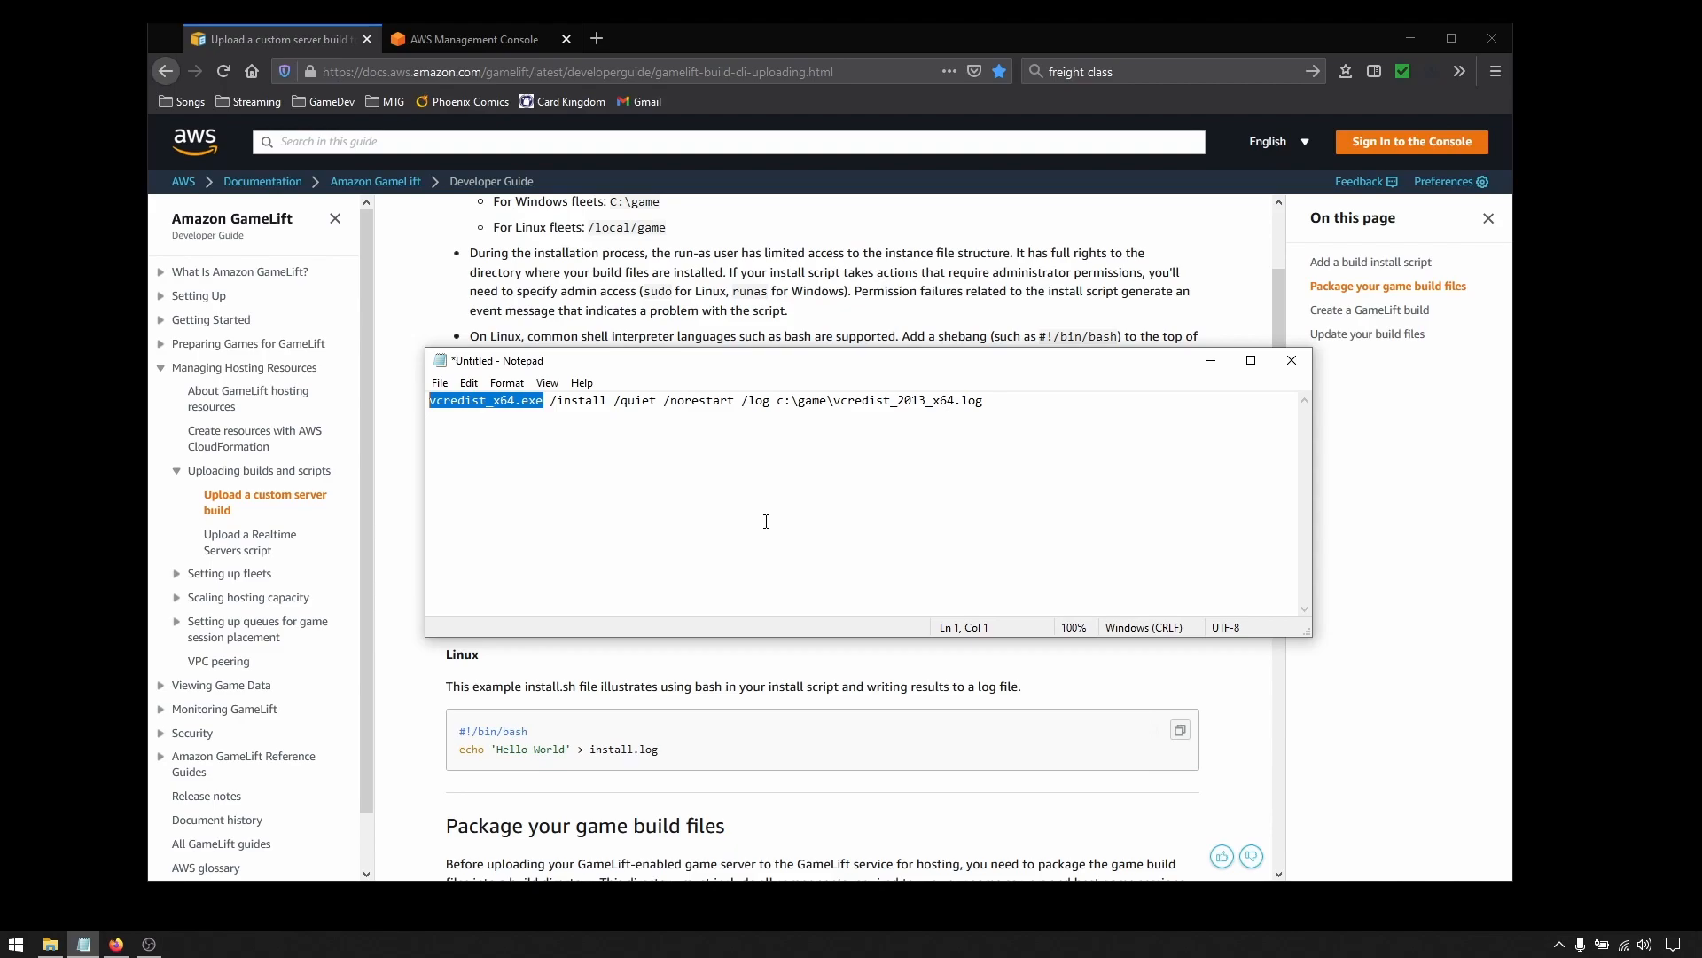
# Step: Switch to File Explorer and copy the full path of UE4PrereqSetup_x64 from Unreal Builds\WindowsServer\Engine\Extras\Redist\en-us
pyautogui.hotkey('alt', 'Tab')
pyautogui.doubleClick(545, 316)
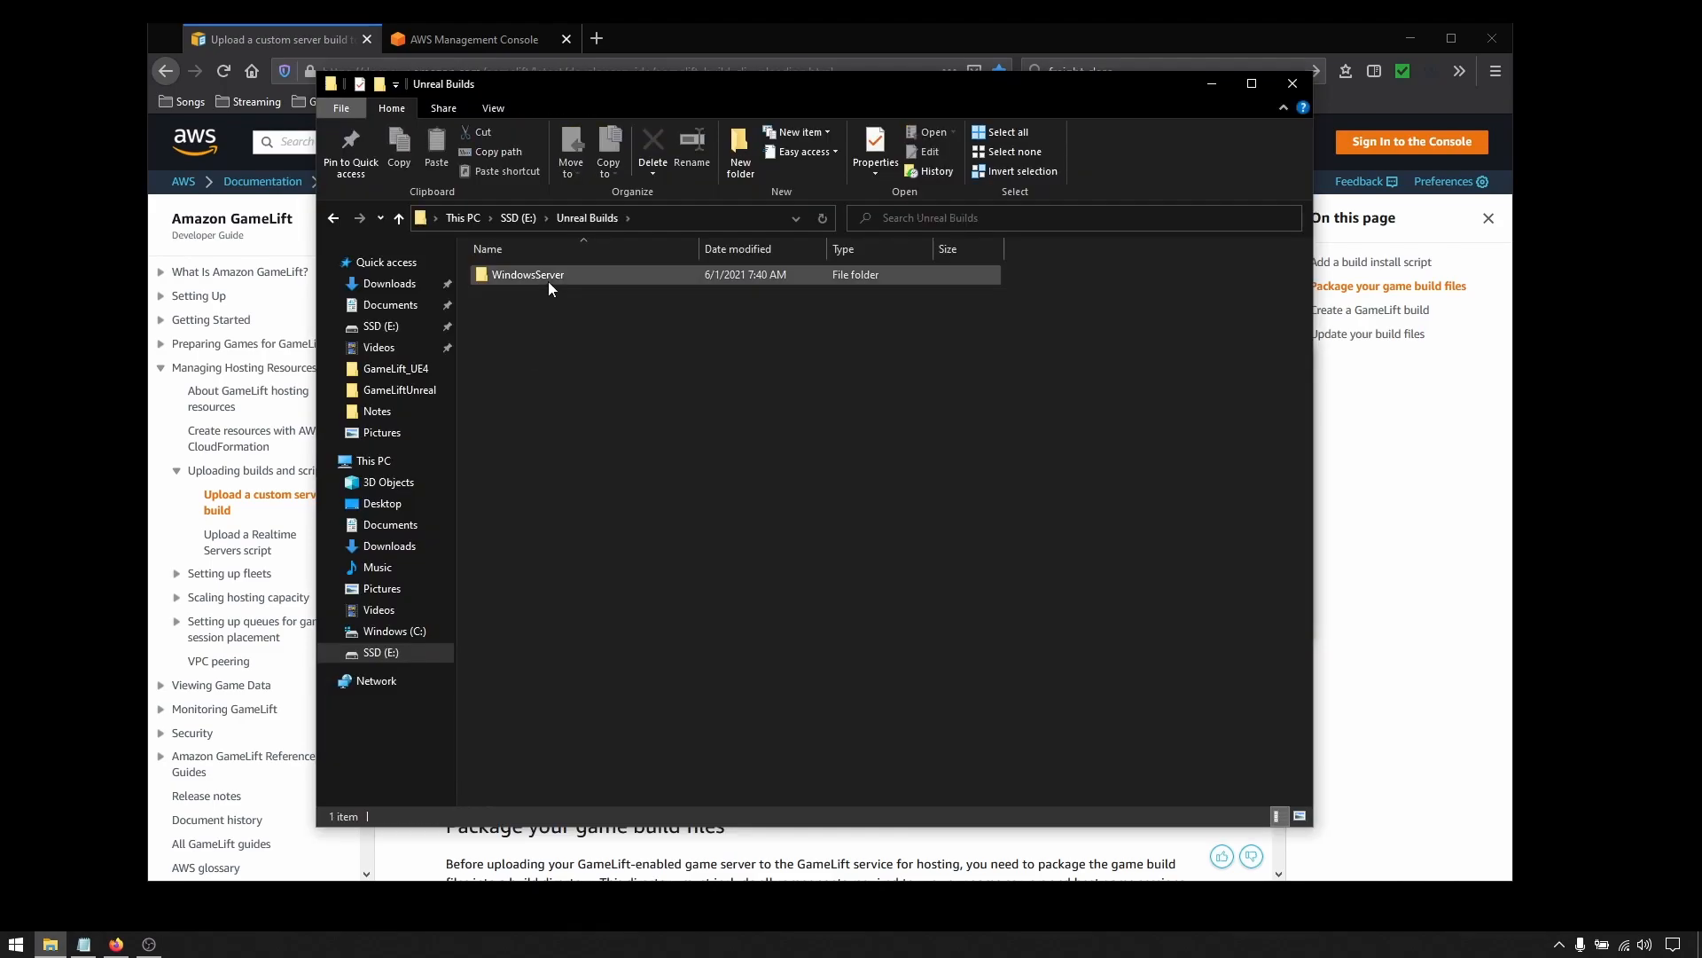
pyautogui.doubleClick(548, 279)
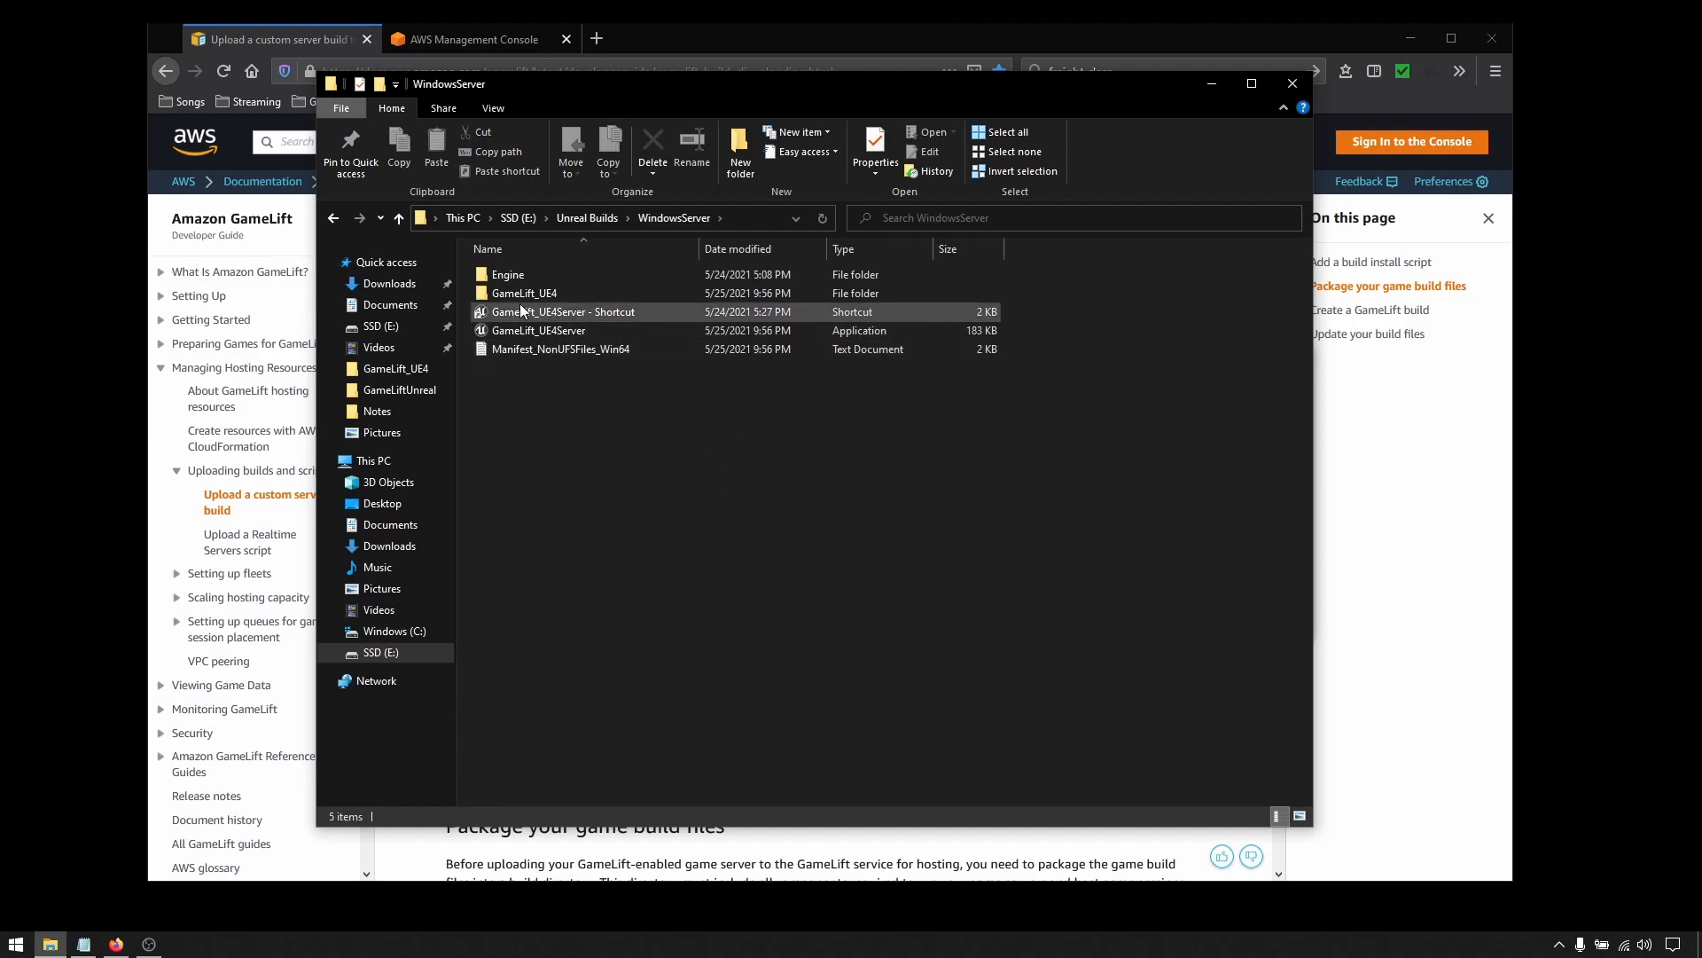
pyautogui.click(507, 277)
pyautogui.doubleClick(507, 275)
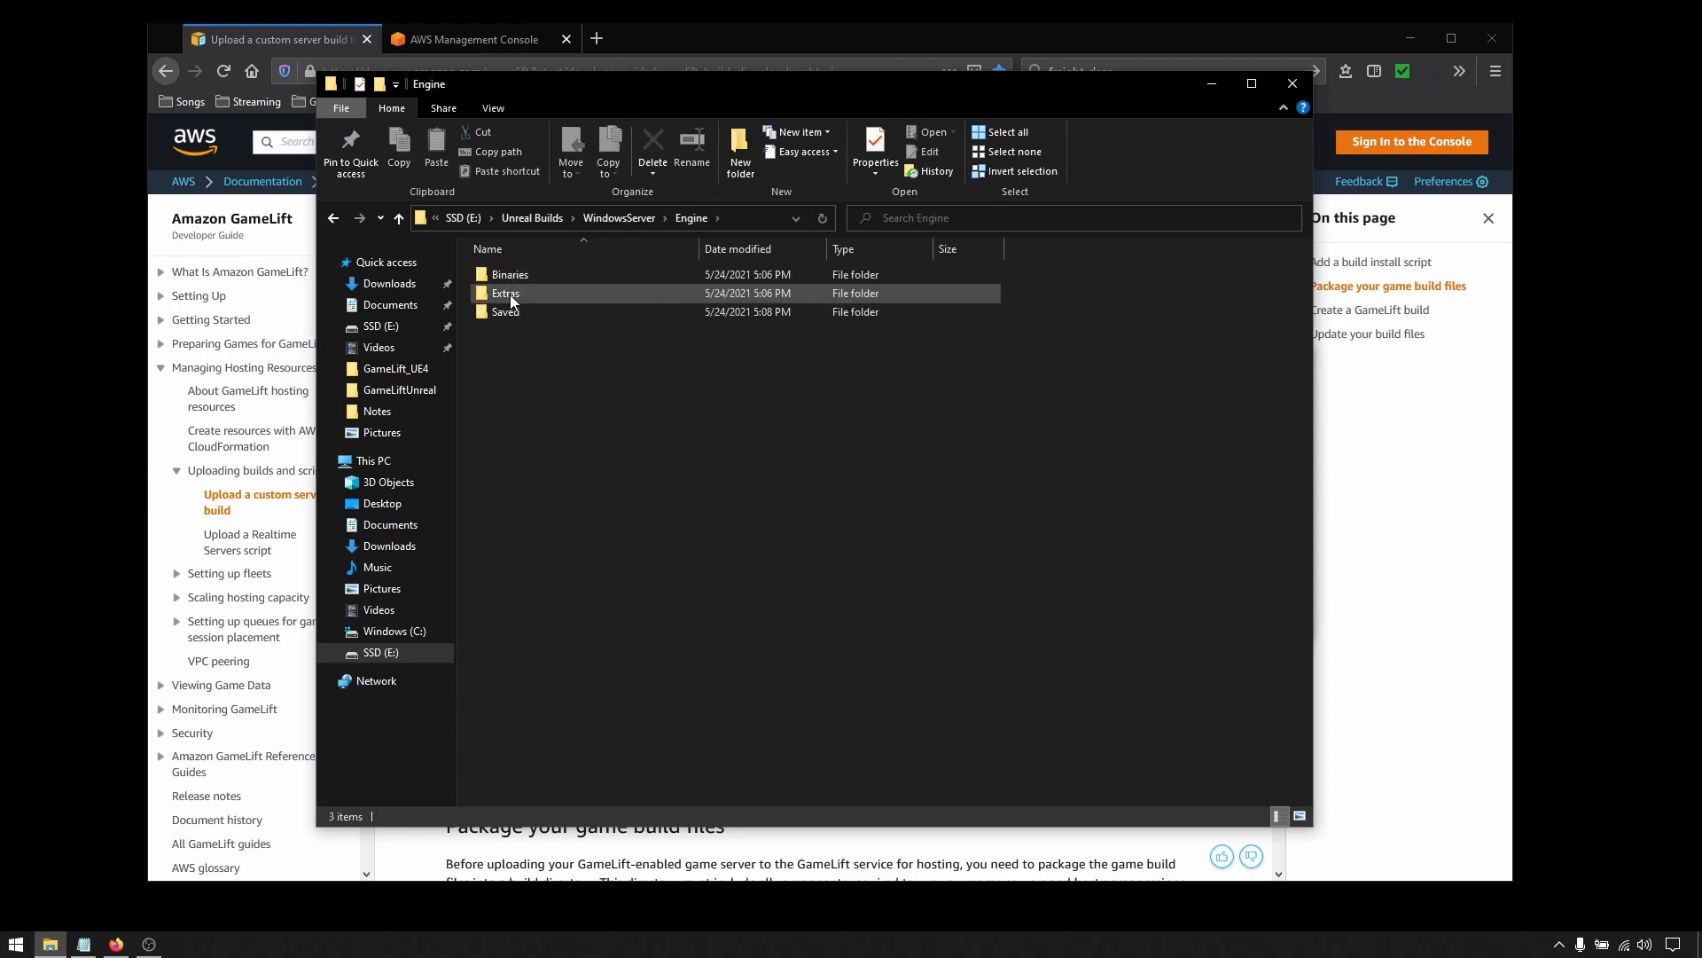
pyautogui.doubleClick(511, 295)
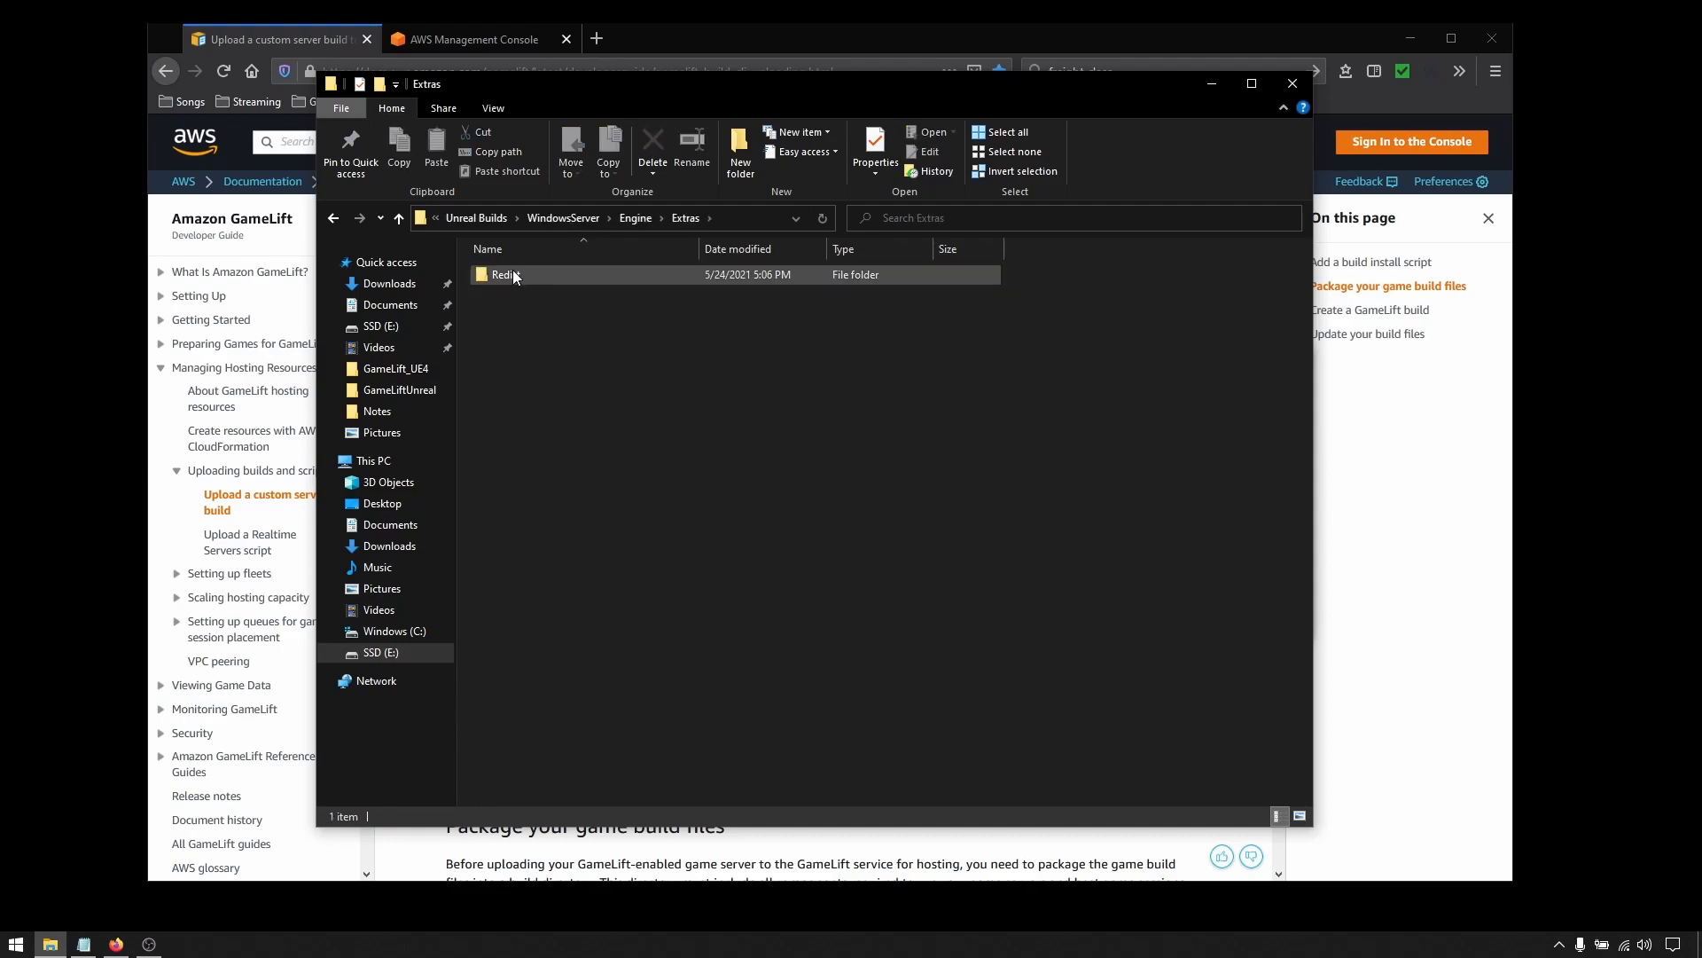
pyautogui.doubleClick(513, 275)
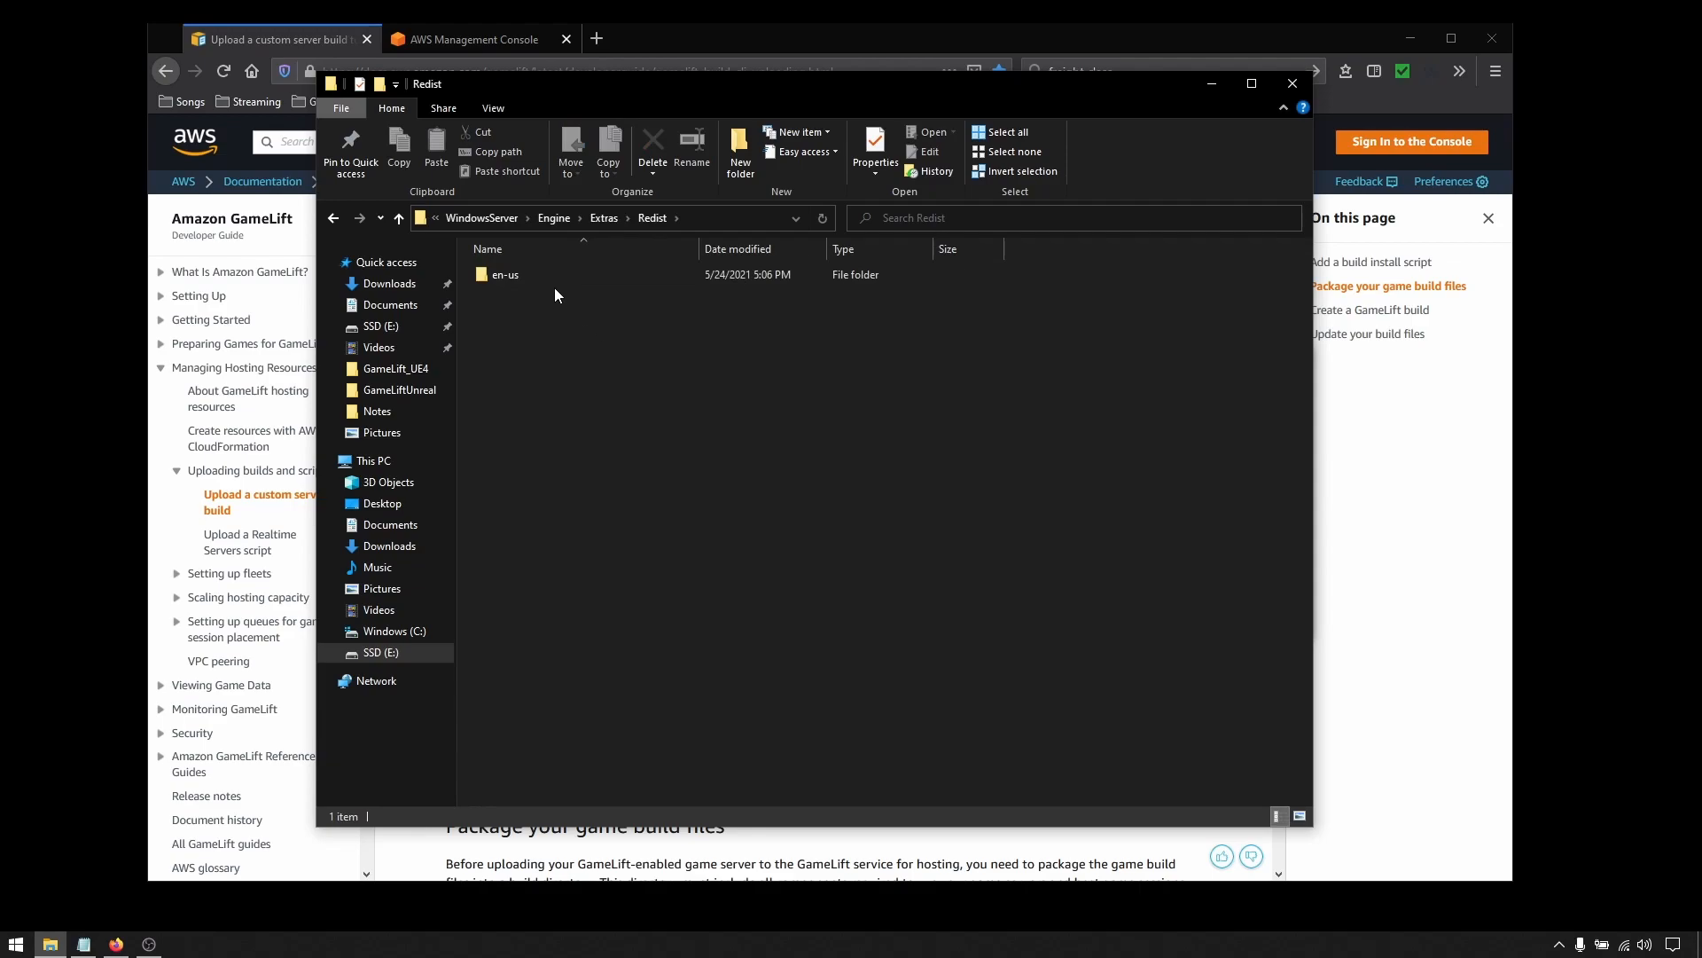
pyautogui.doubleClick(554, 274)
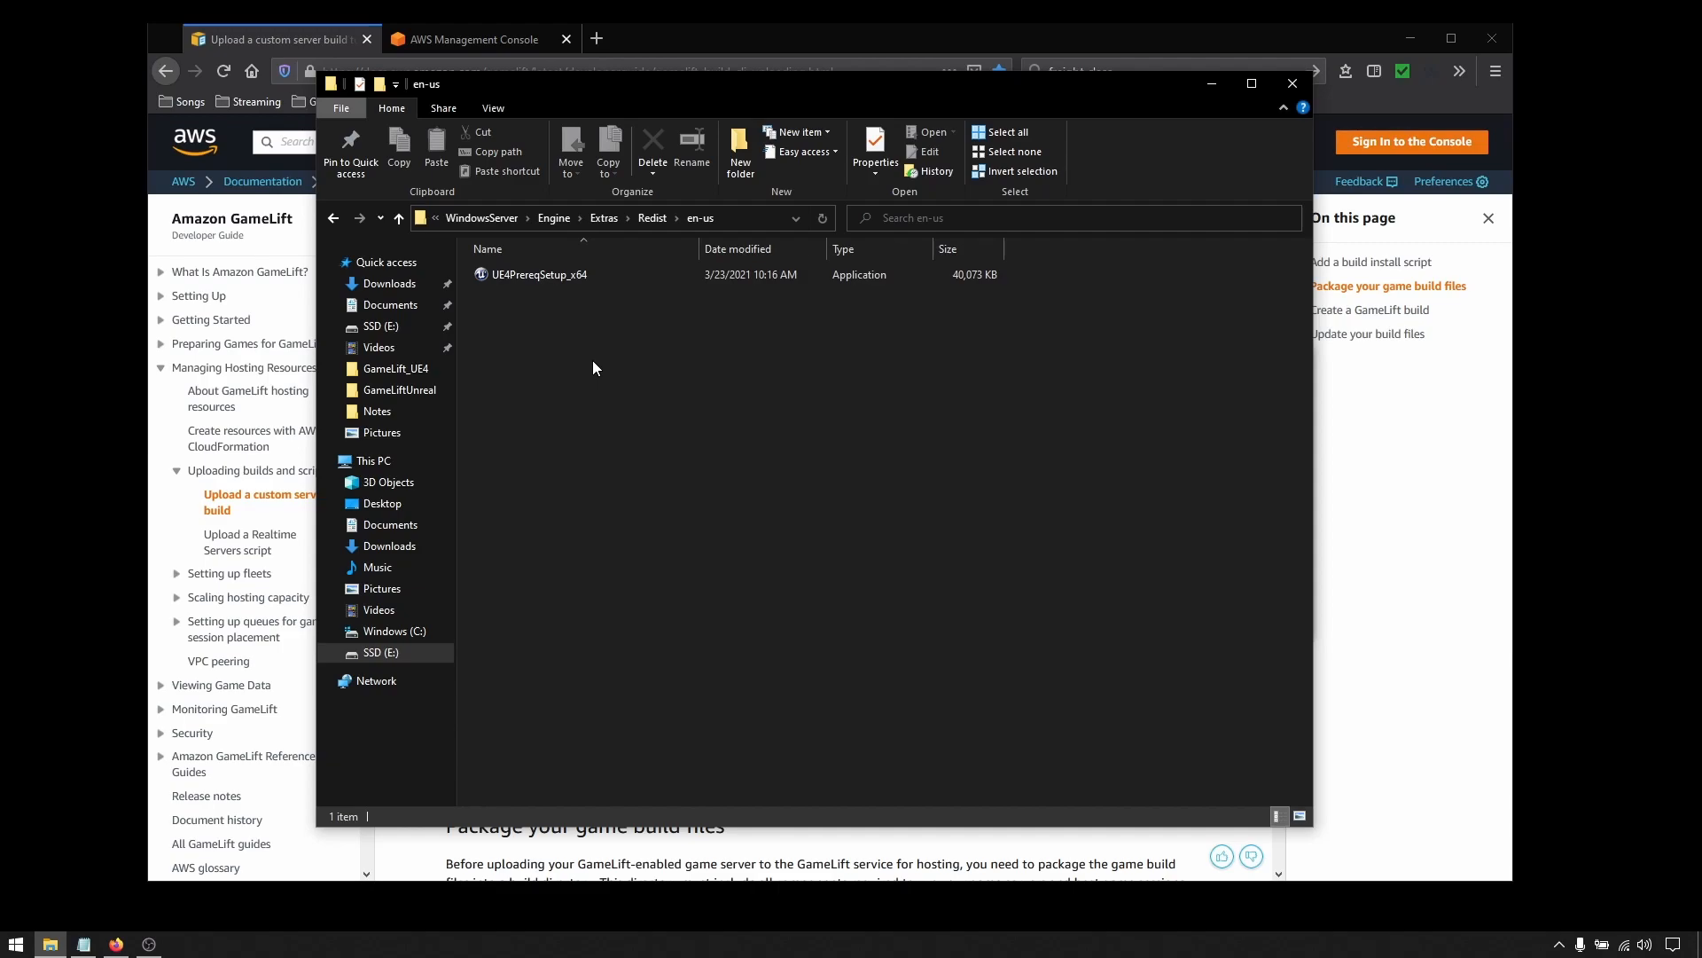
pyautogui.rightClick(560, 279)
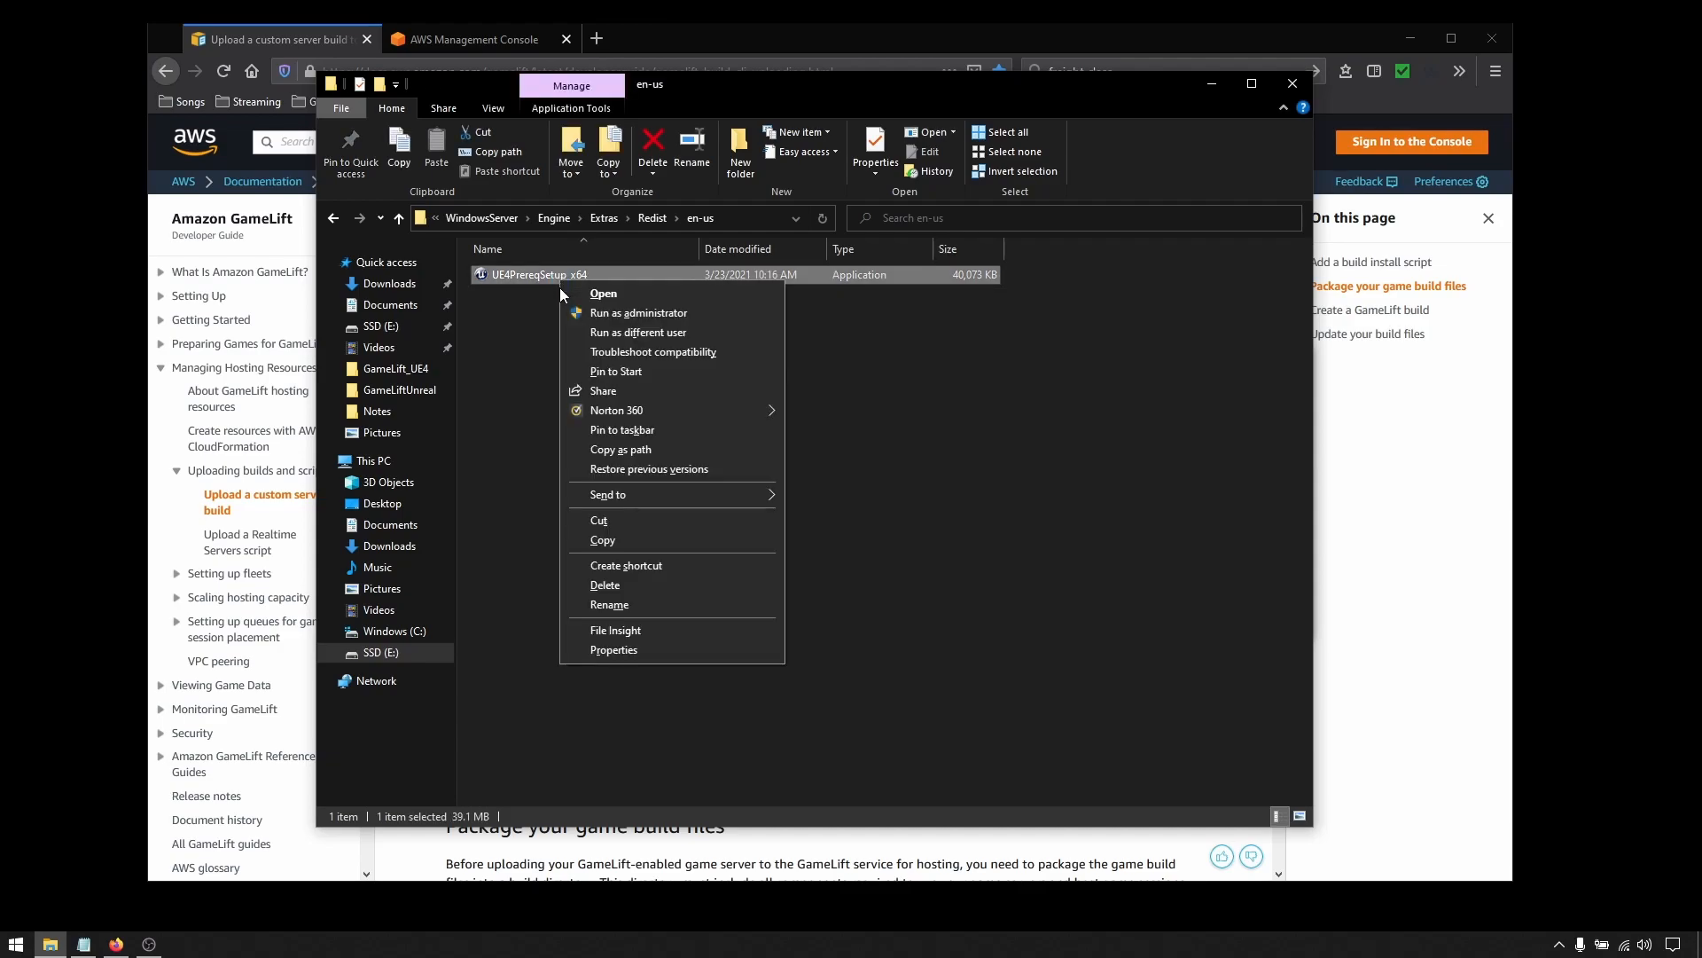
pyautogui.click(635, 451)
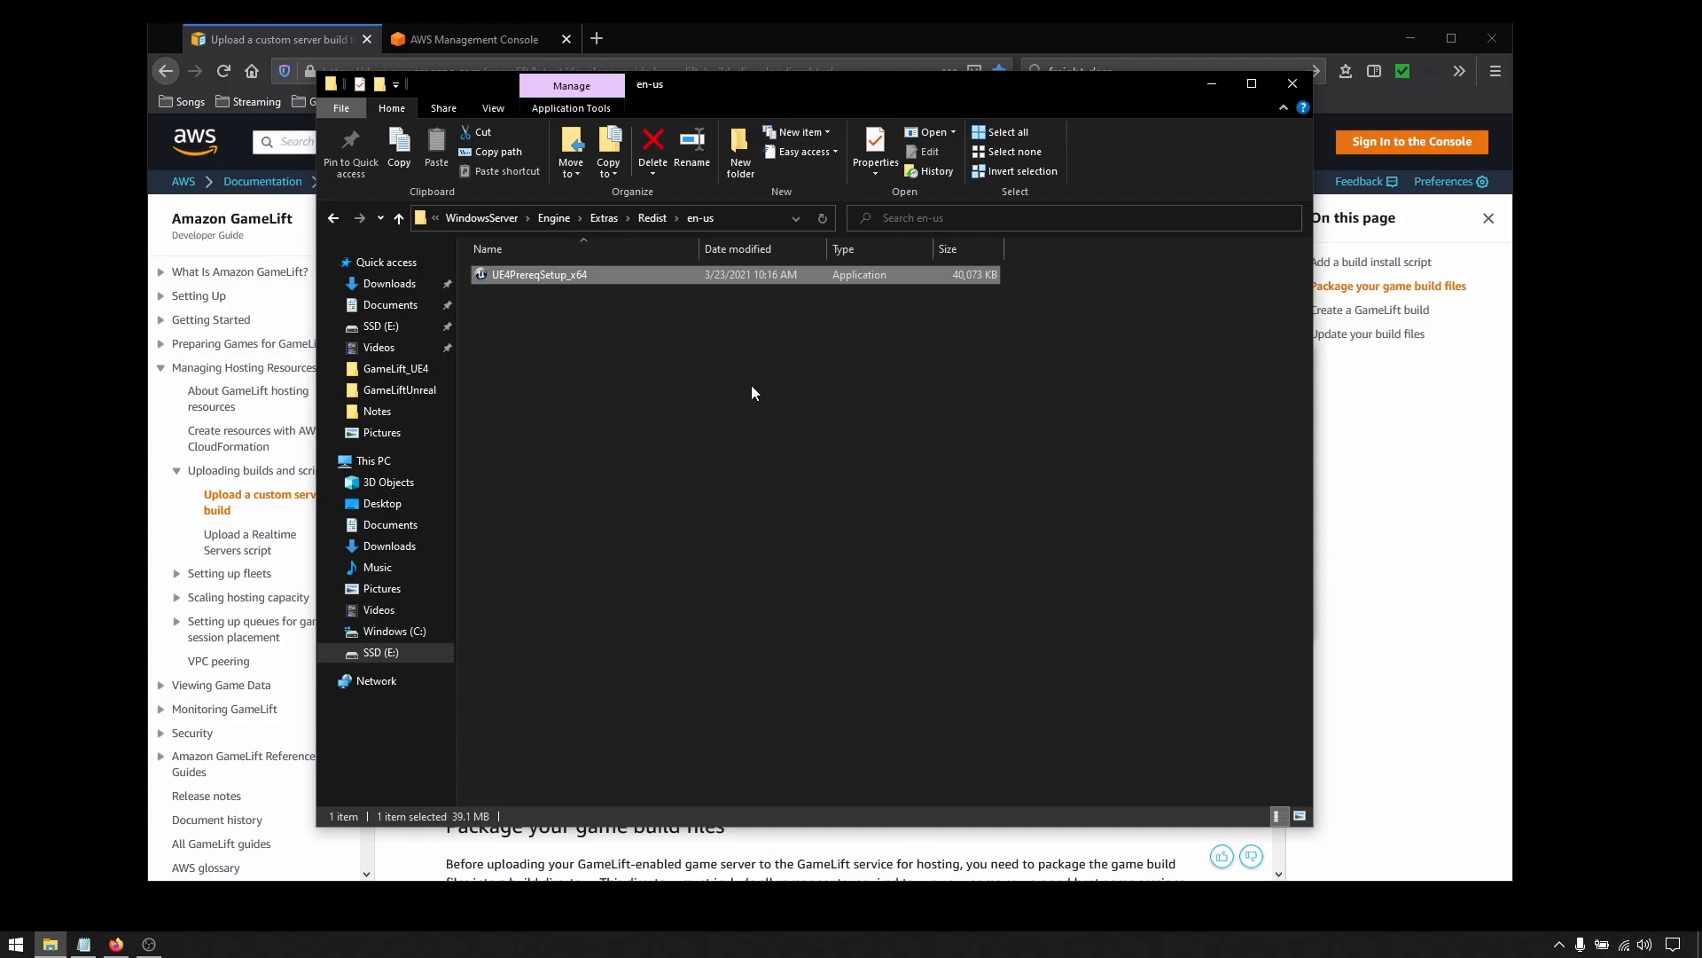
# Step: In Notepad, replace vcredist_x64.exe with the copied path, trimmed to the unquoted relative path Engine\Extras\Redist\en-us\UE4PrereqSetup_x64.exe
pyautogui.click(84, 944)
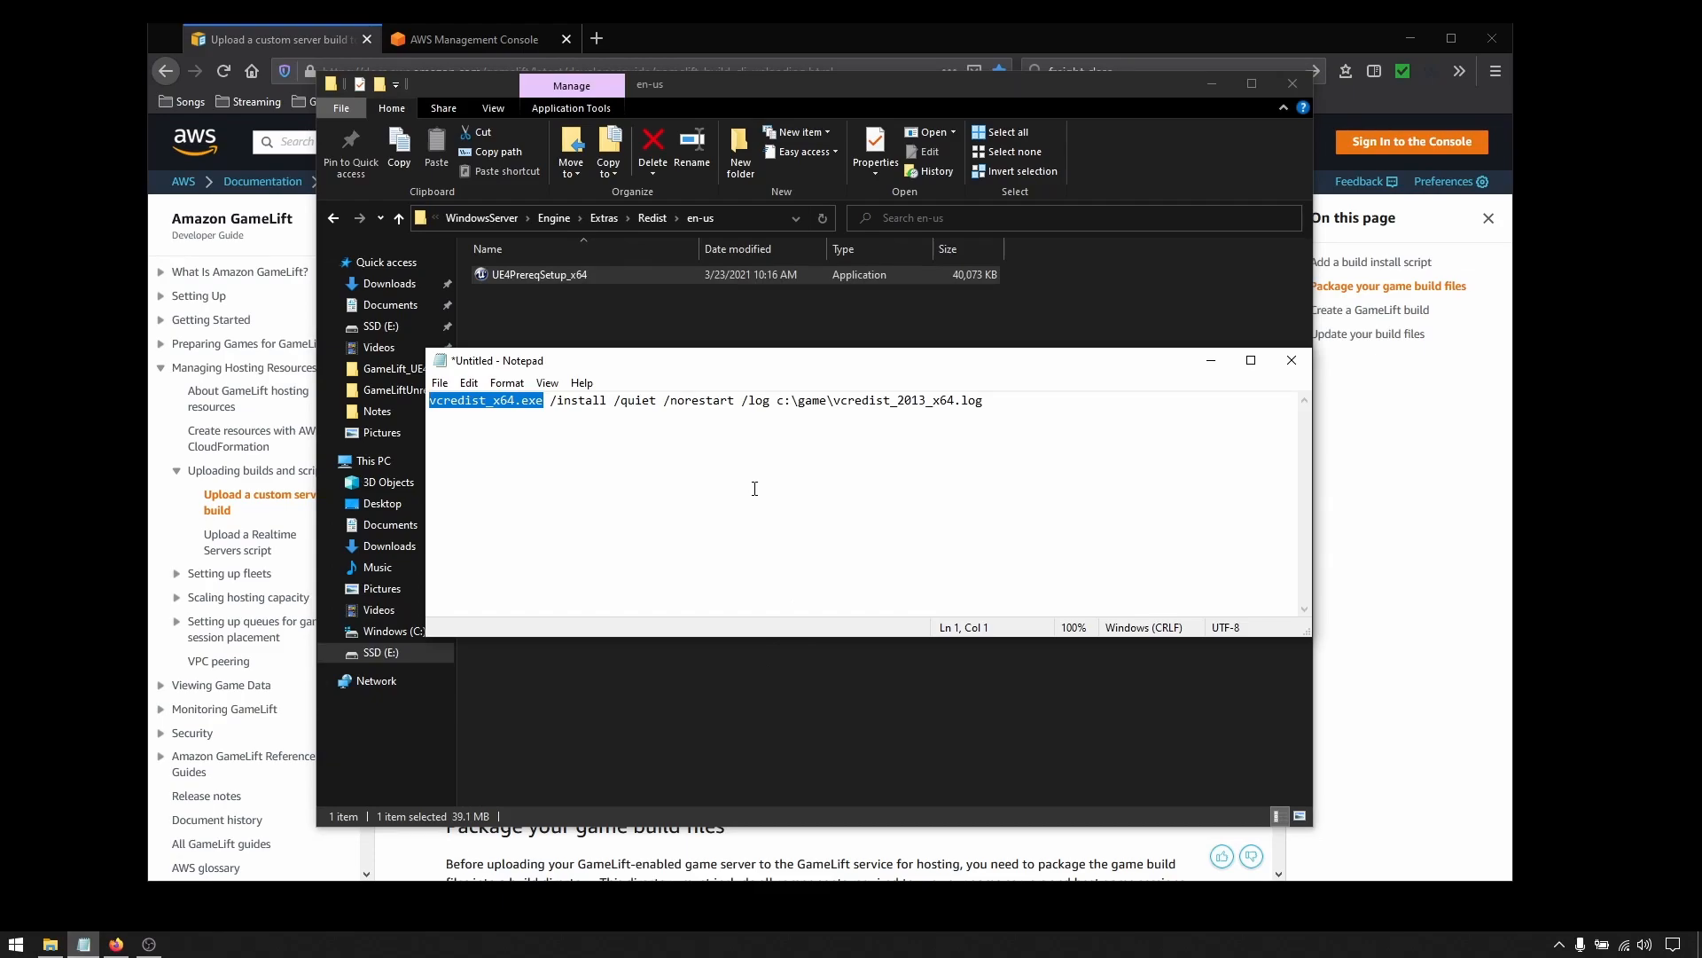
pyautogui.press('Delete')
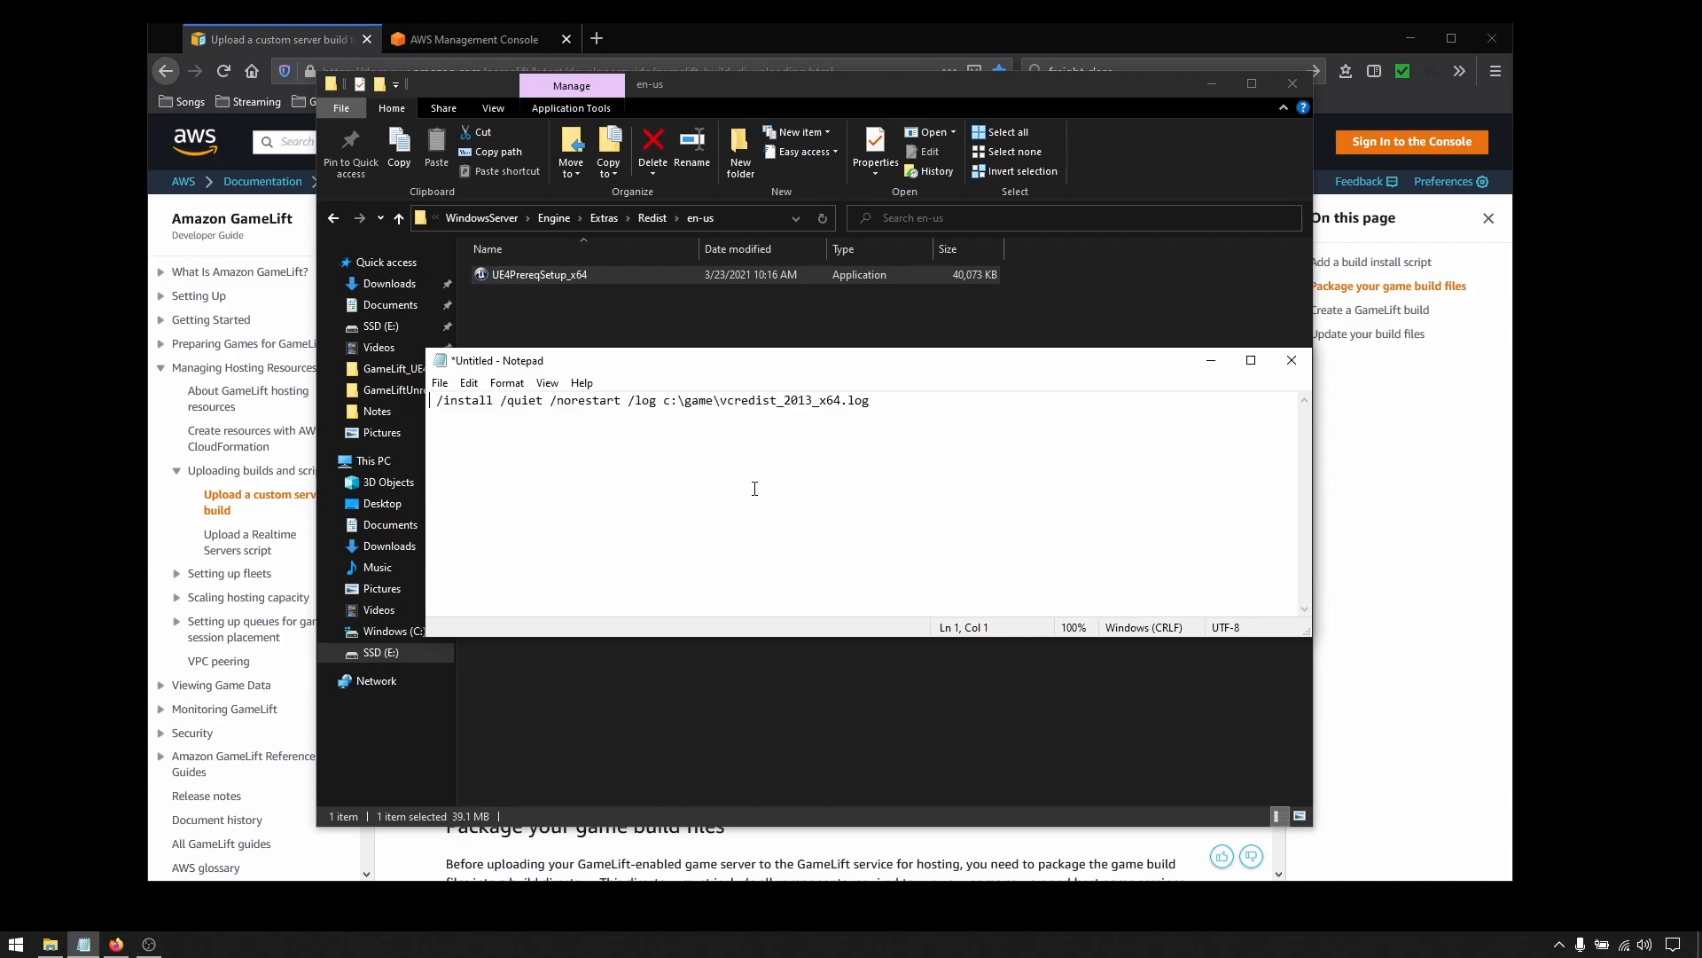
pyautogui.hotkey('ctrl', 'v')
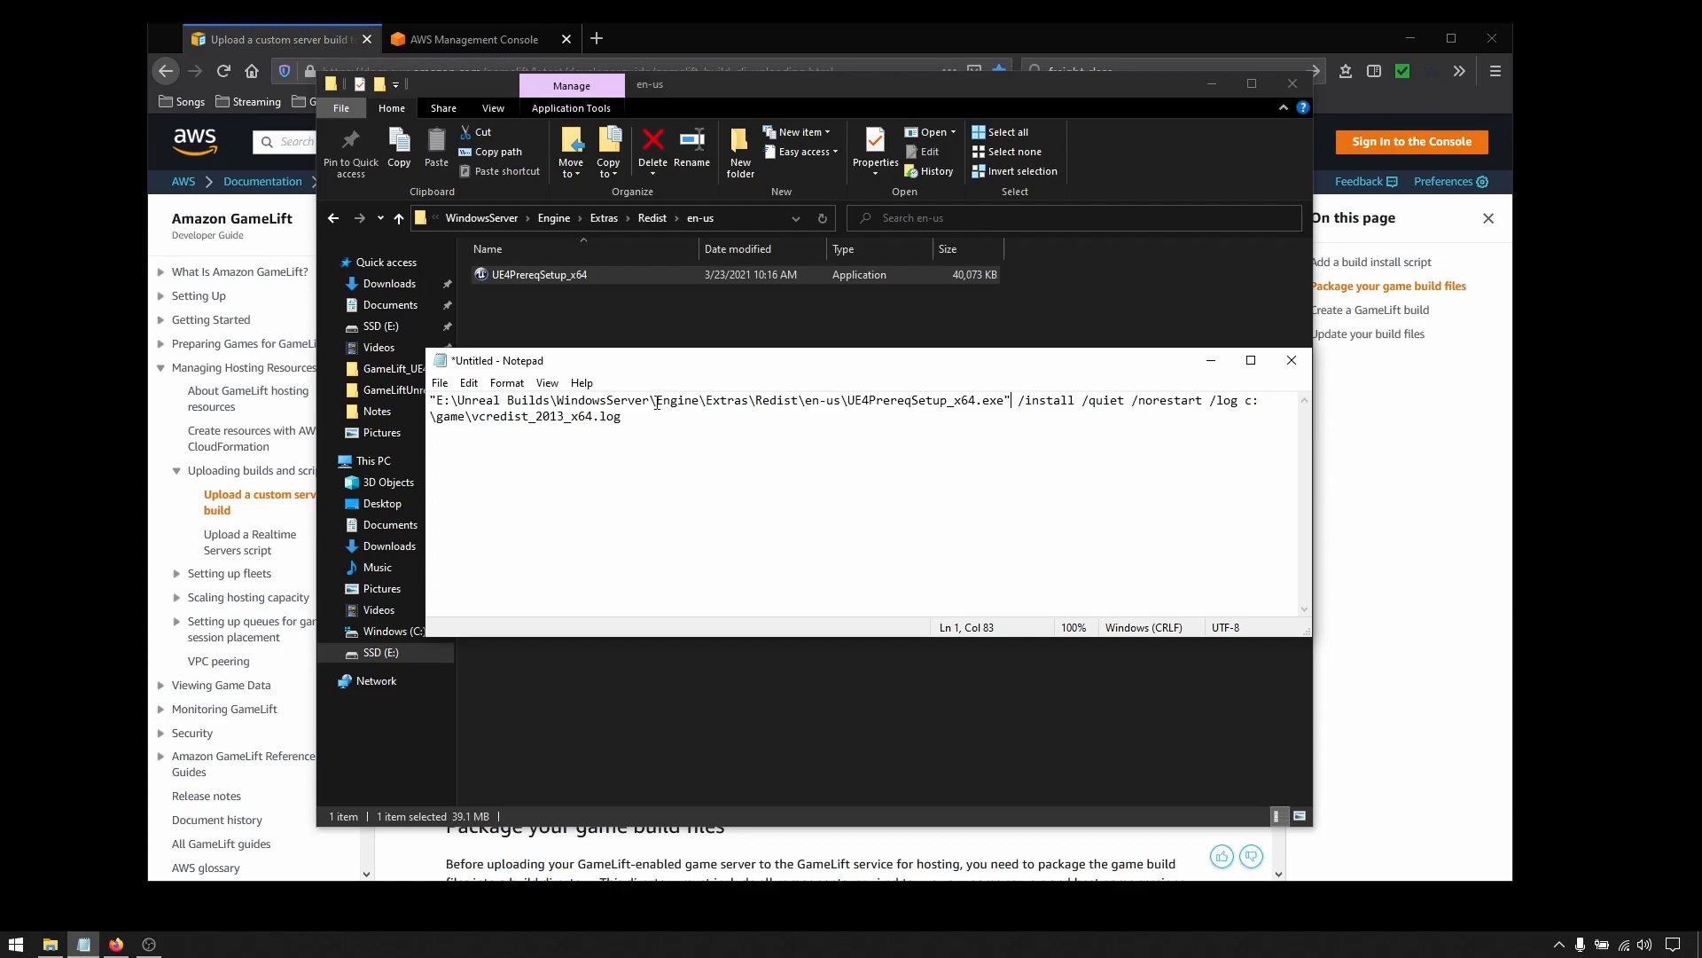
pyautogui.moveTo(657, 404); pyautogui.dragTo(429, 404)
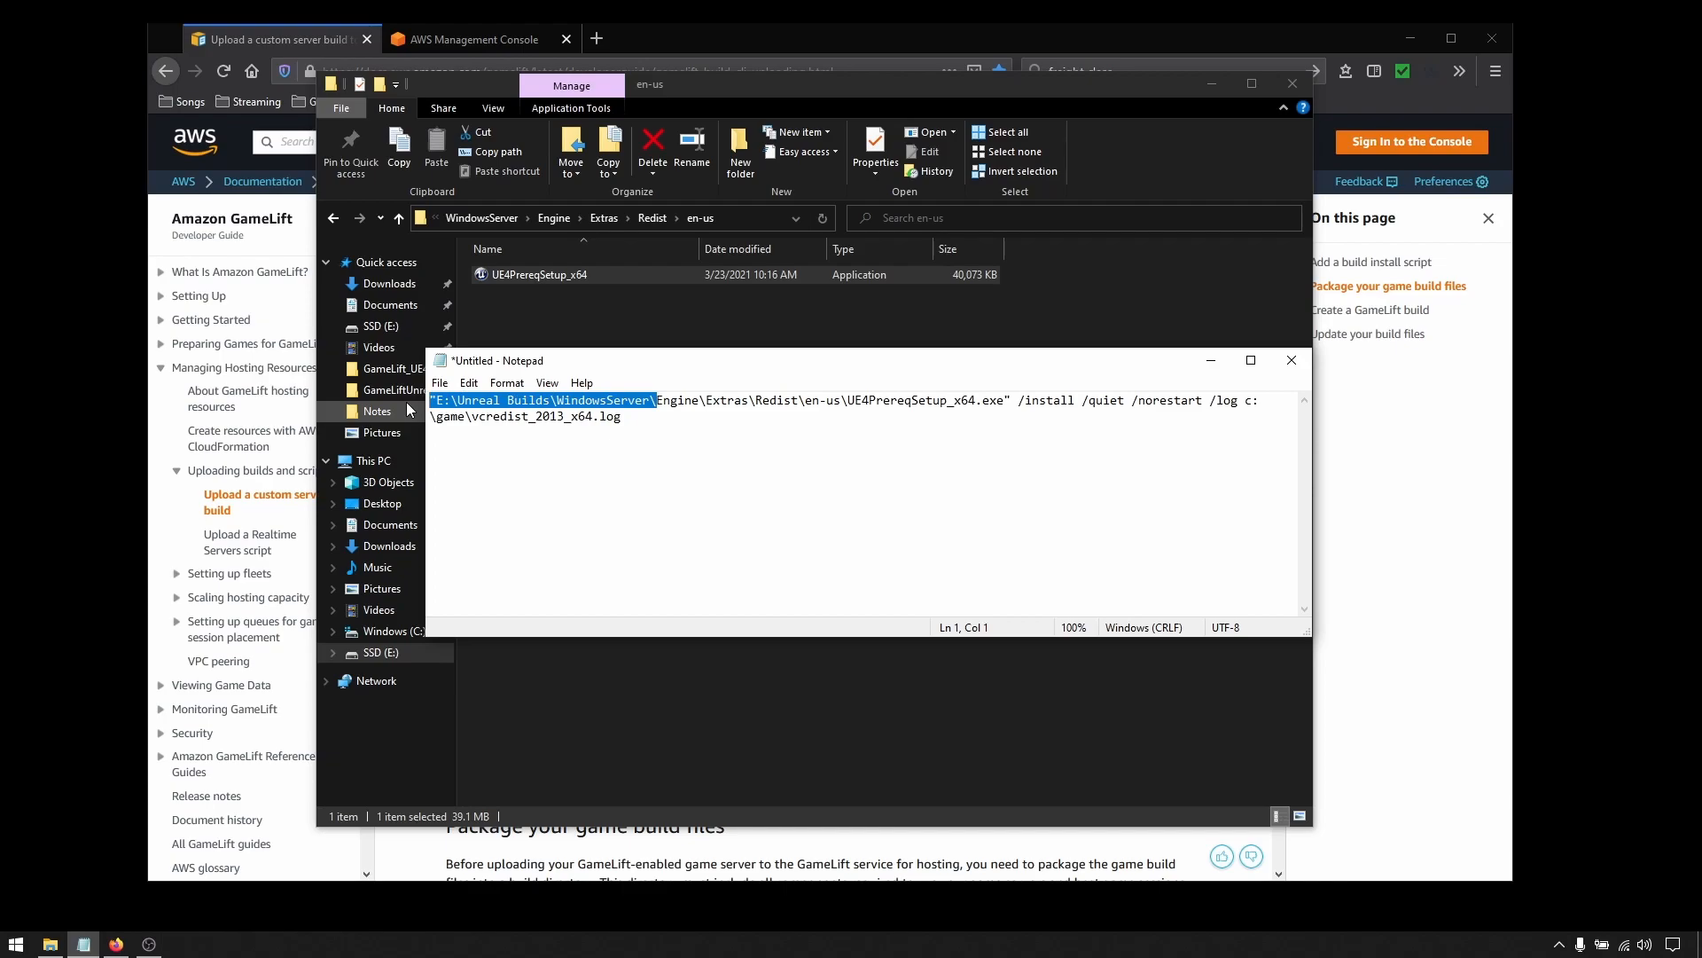
pyautogui.press('BackSpace')
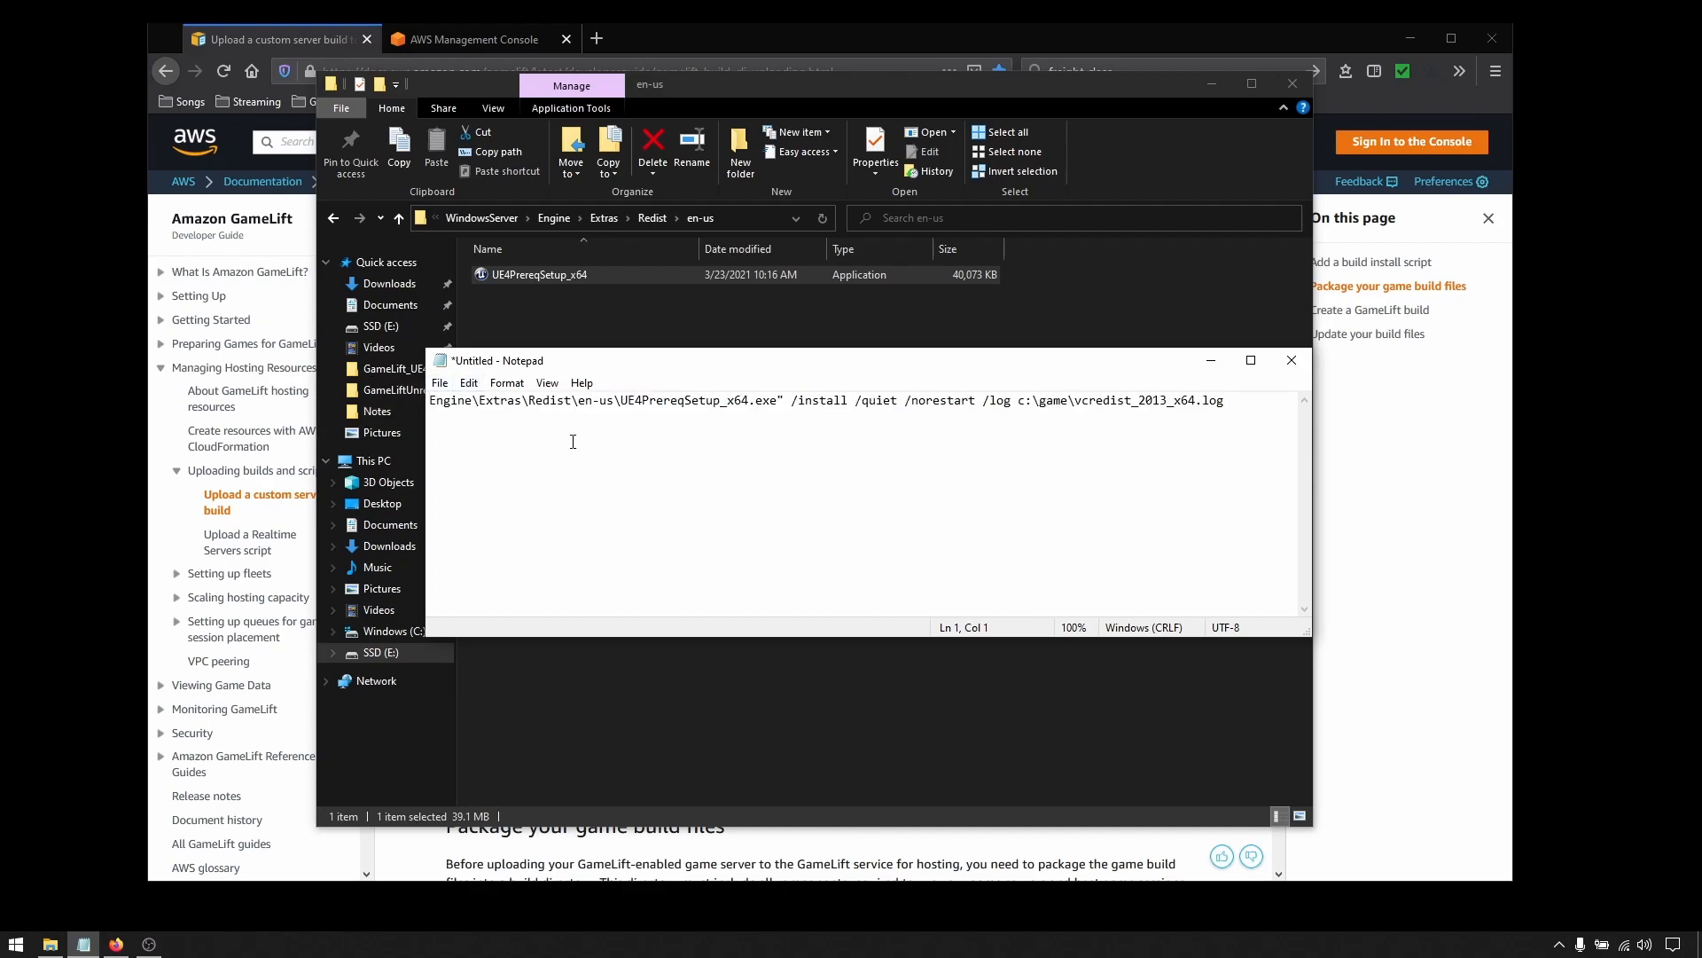
pyautogui.click(785, 400)
pyautogui.press('BackSpace')
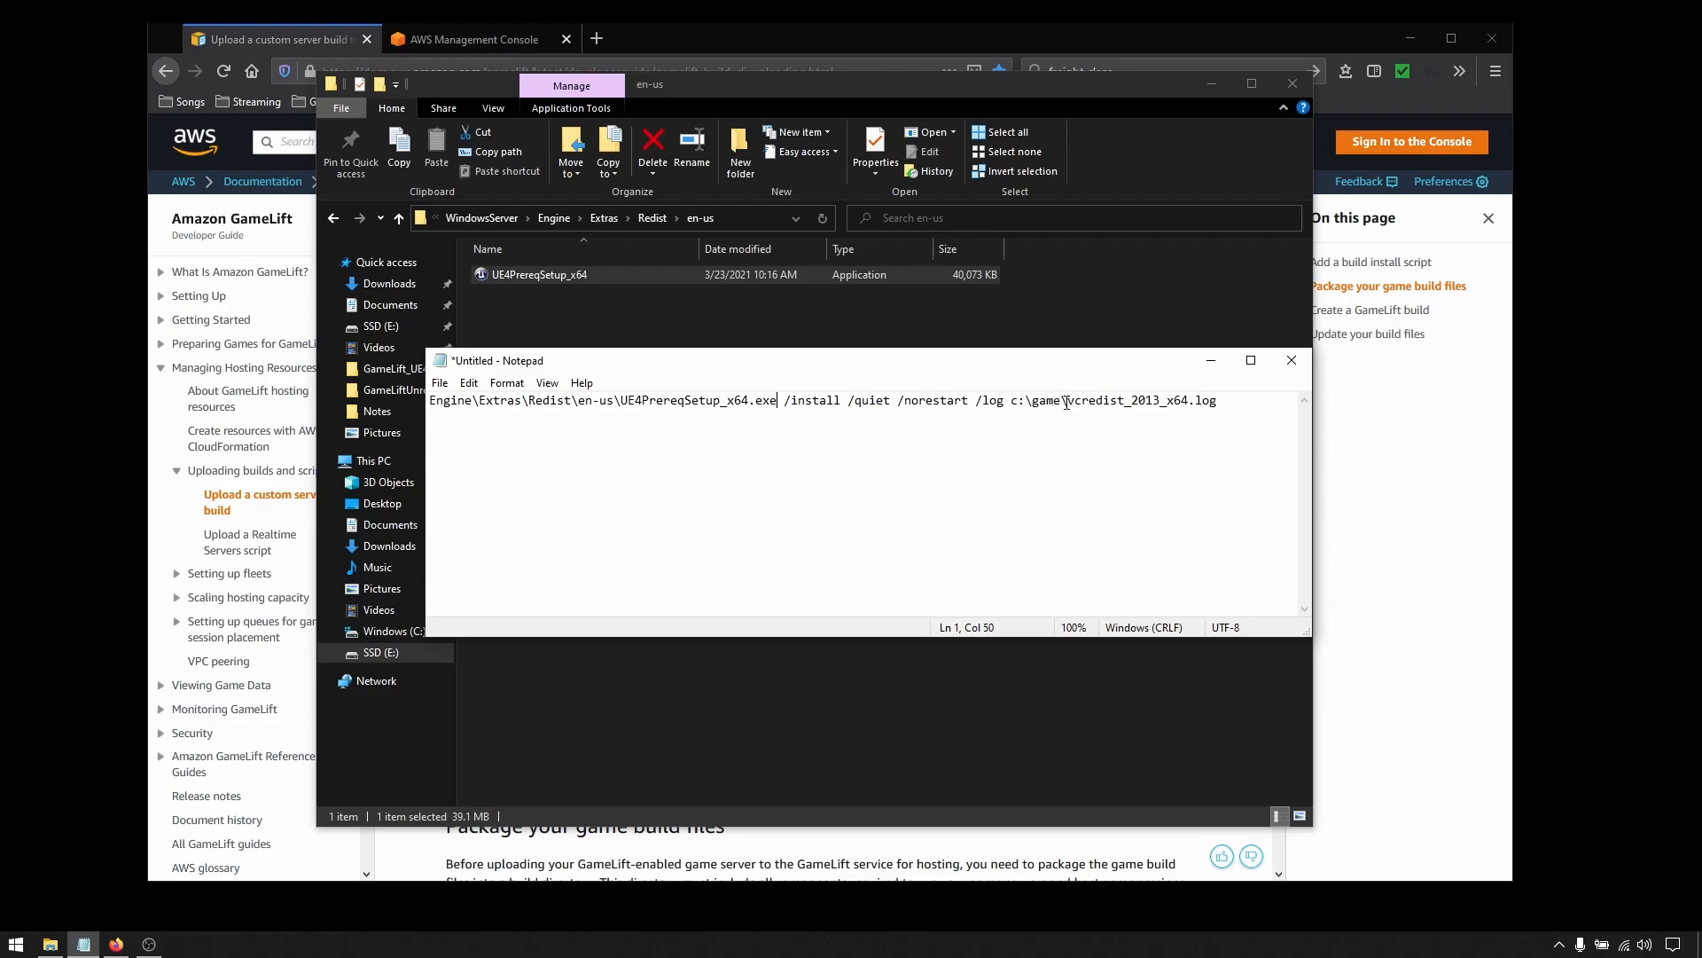
# Step: Change the log file name in the install command to UE4PrereqSetup.log, keeping the c:\game folder
pyautogui.moveTo(1068, 404); pyautogui.dragTo(1189, 400)
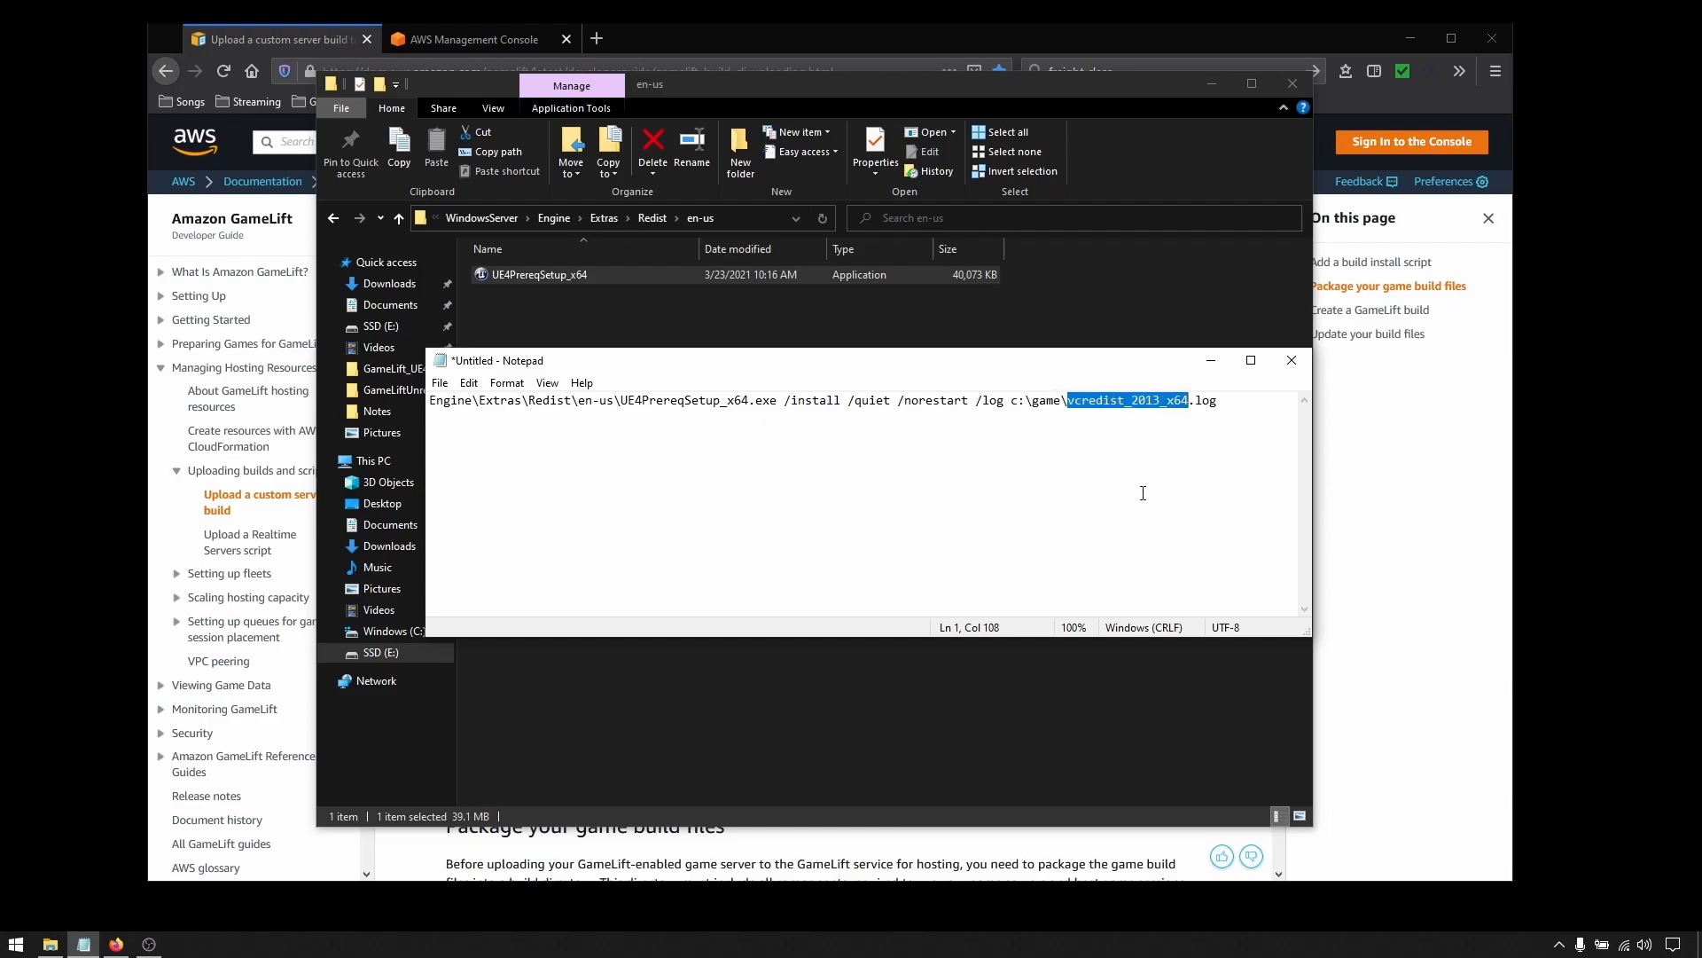
pyautogui.write('UE4')
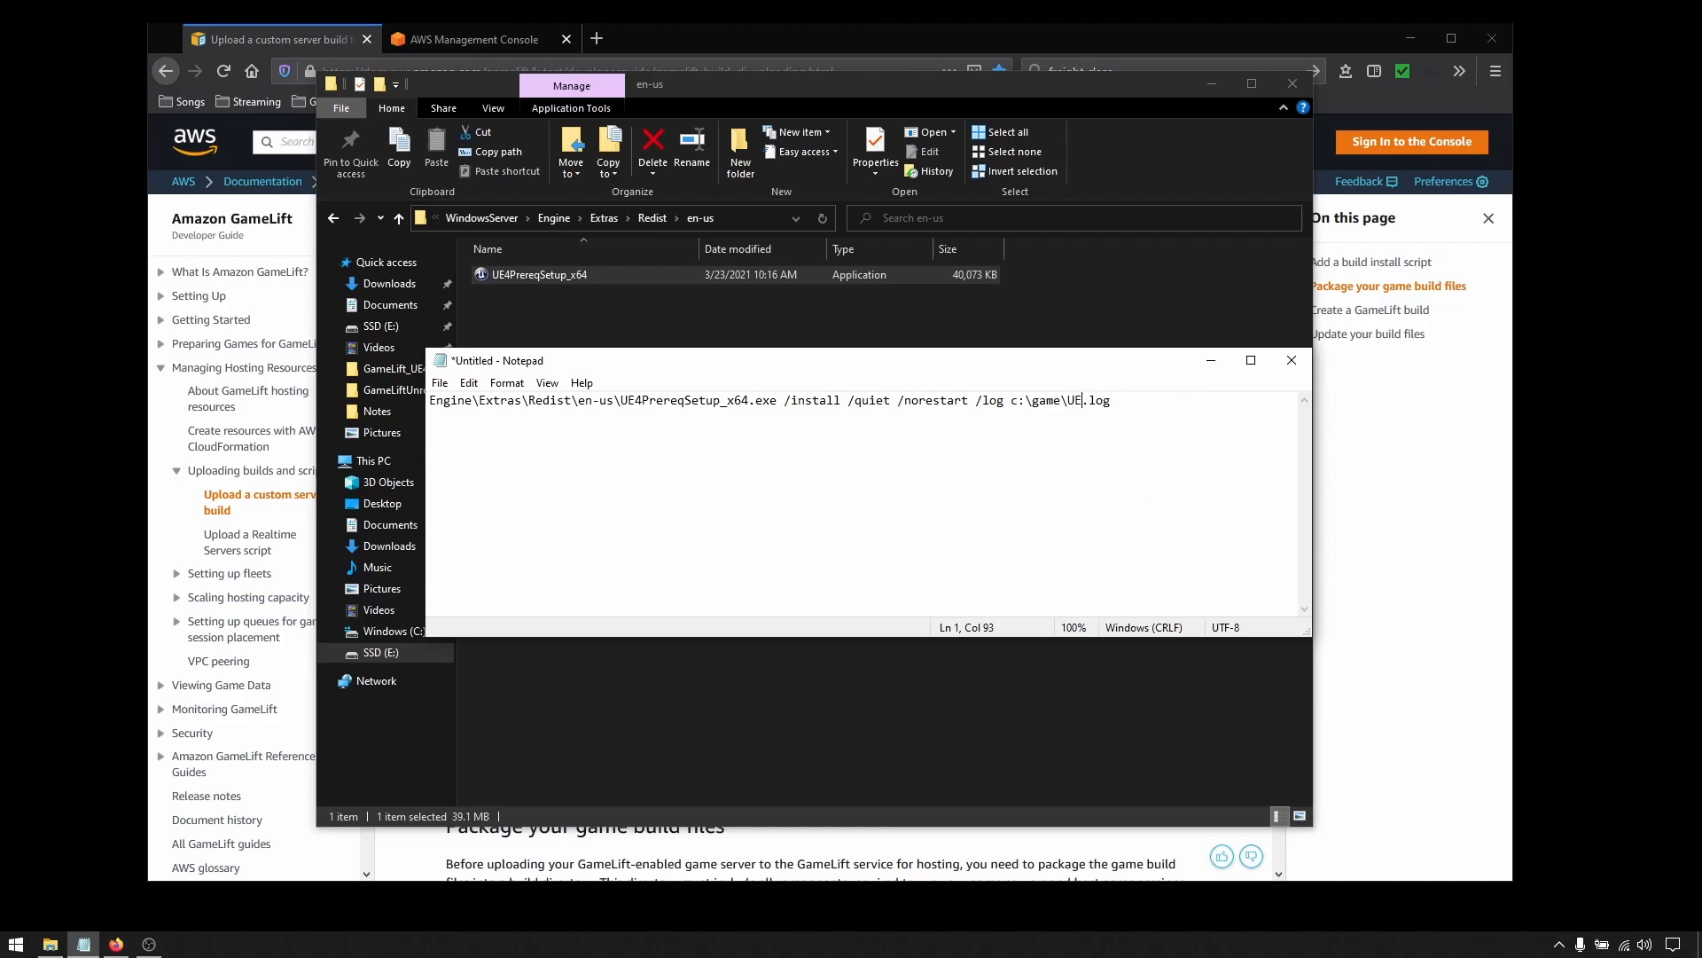
pyautogui.write('PrereqSetup')
# Step: Save the script as install.bat in the WindowsServer build folder
pyautogui.click(438, 389)
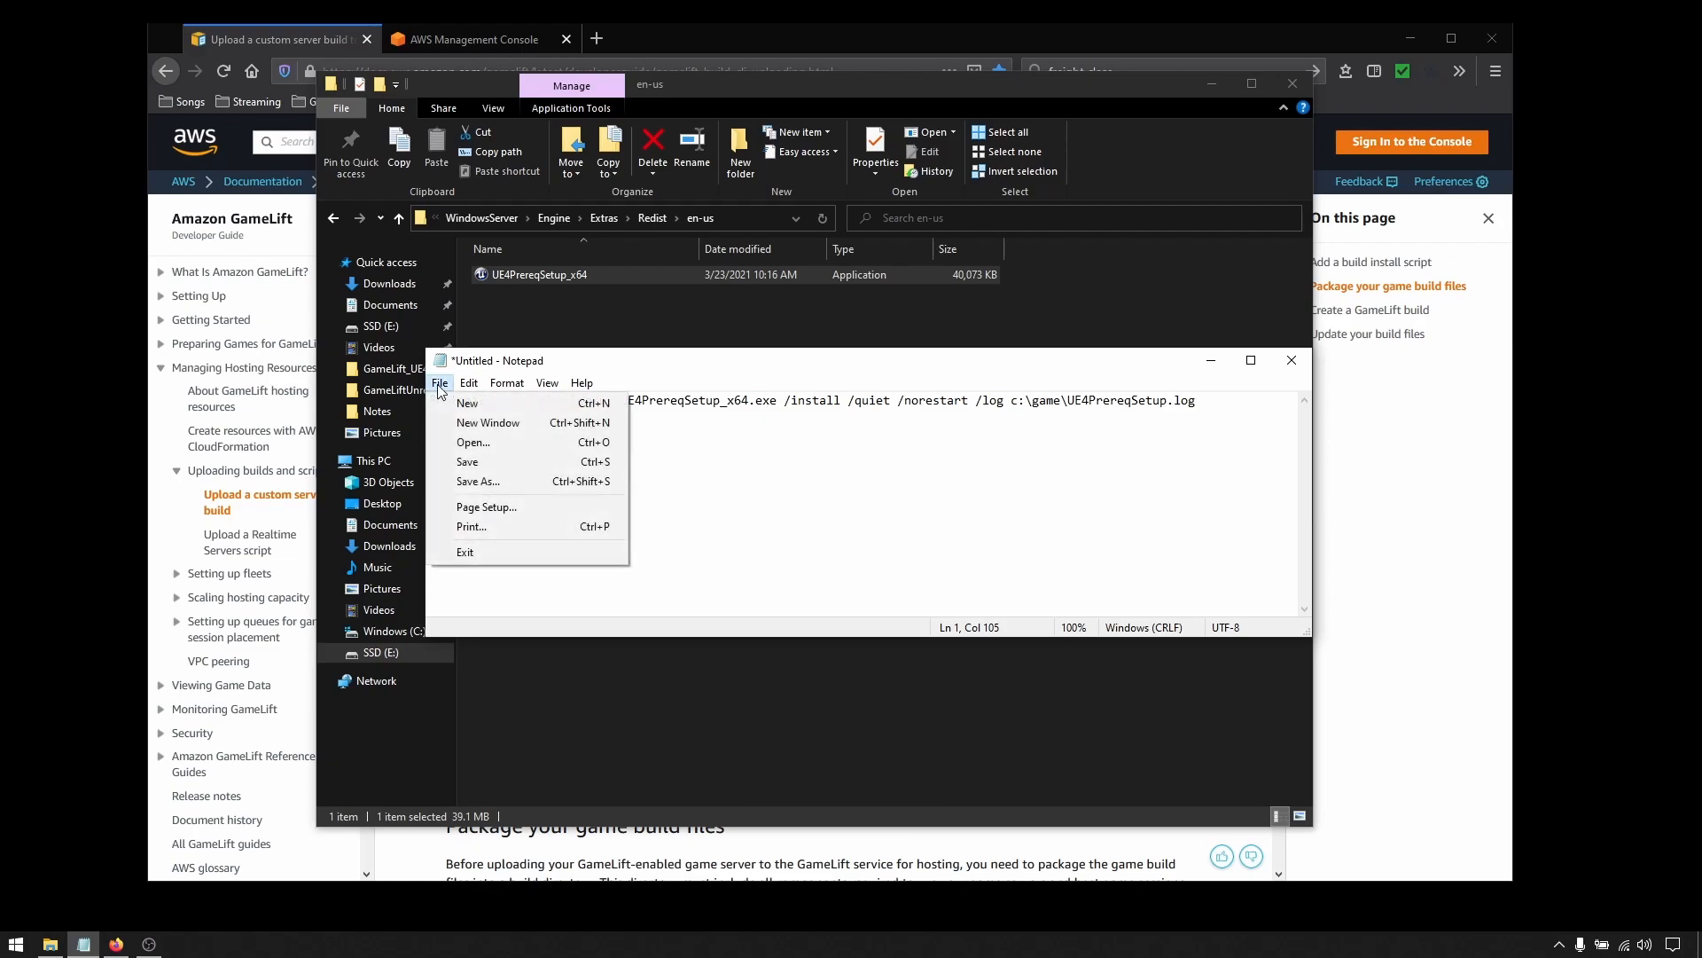
pyautogui.click(466, 462)
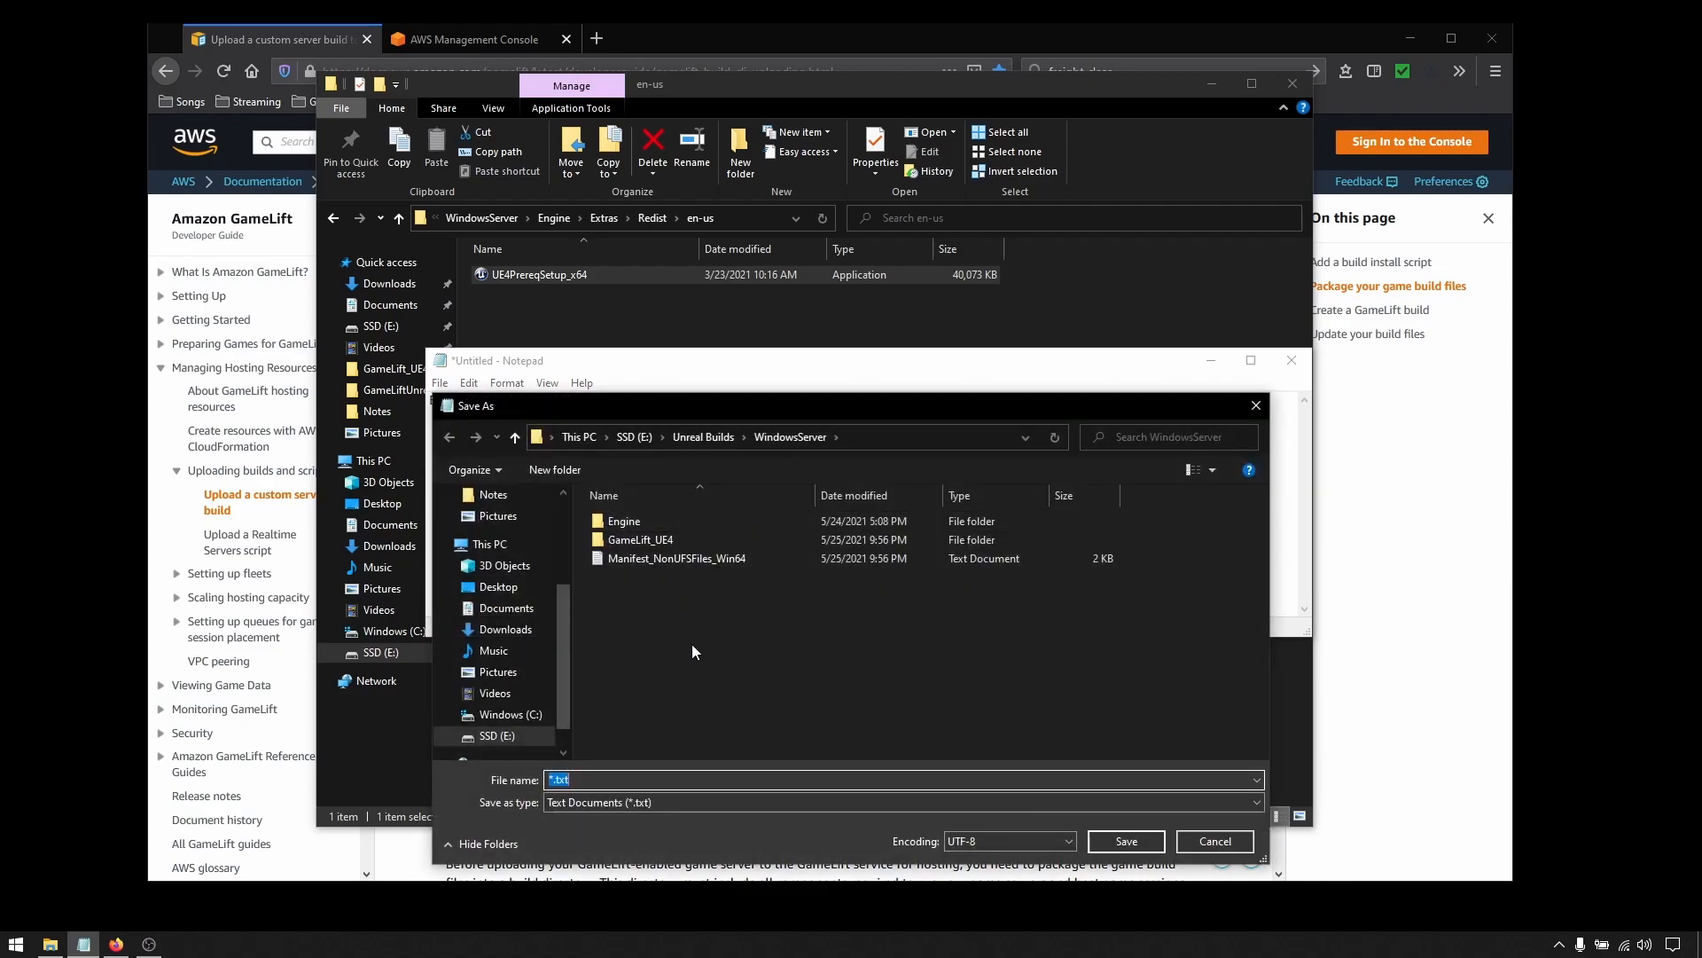
pyautogui.write('install.bet')
pyautogui.press('BackSpace')
pyautogui.write('at')
pyautogui.press('Return')
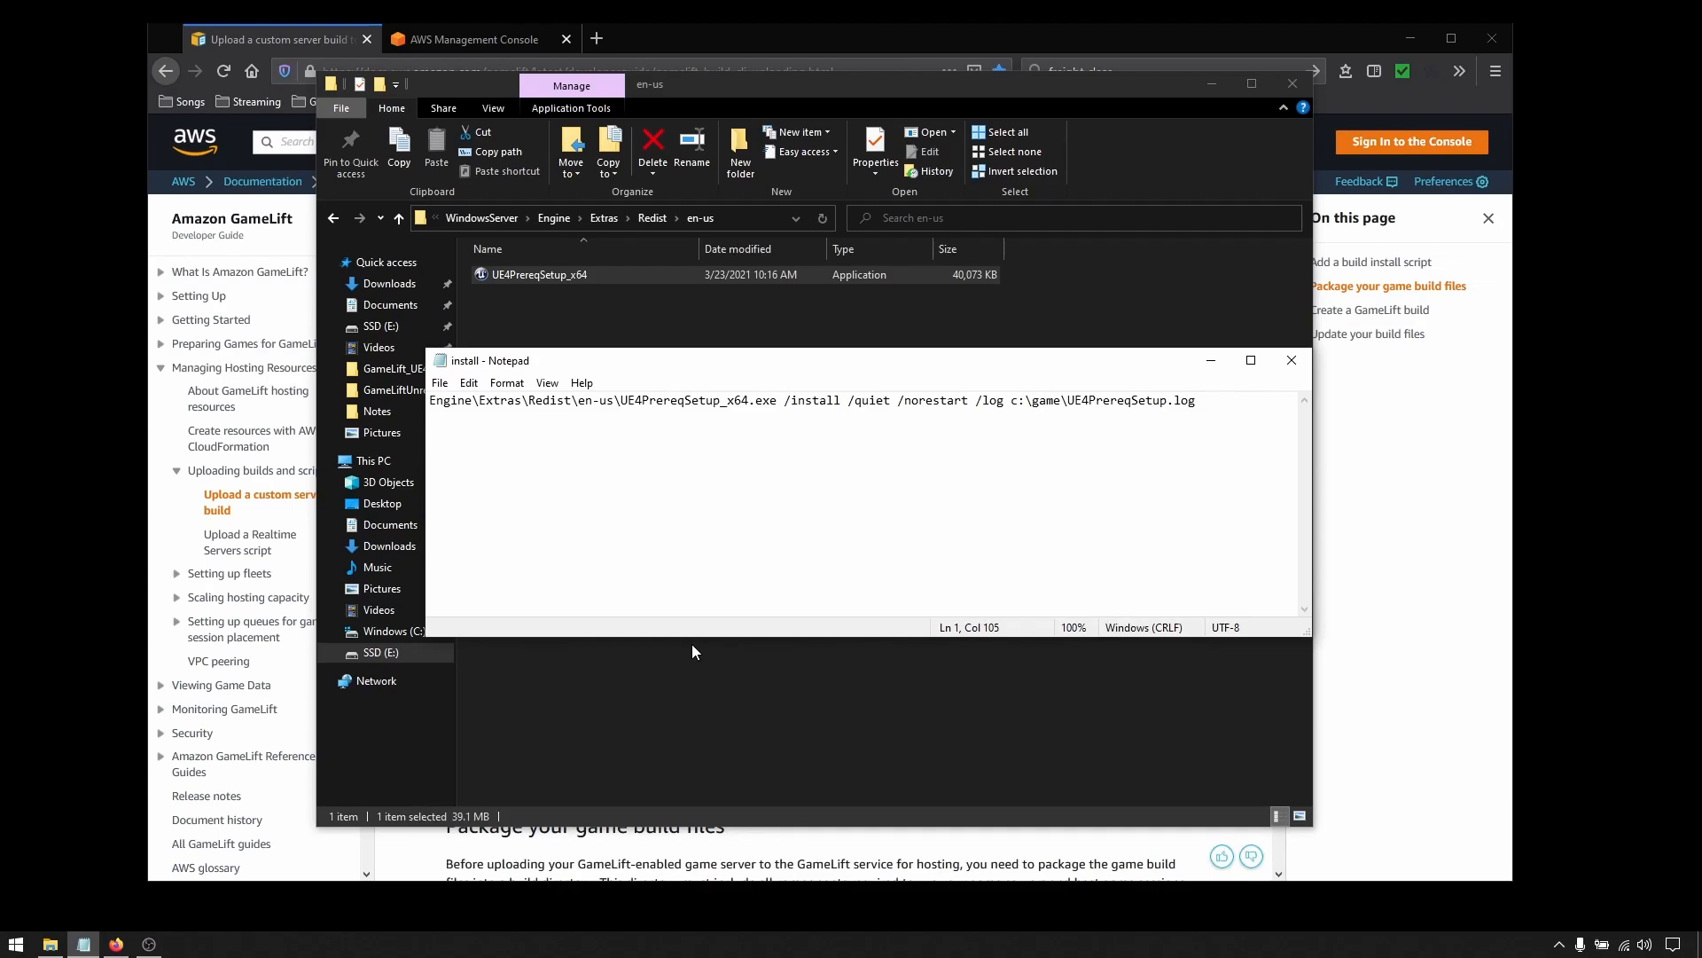
# Step: Check the WindowsServer folder for the install batch file in File Explorer, and minimize File Explorer and Notepad
pyautogui.click(700, 705)
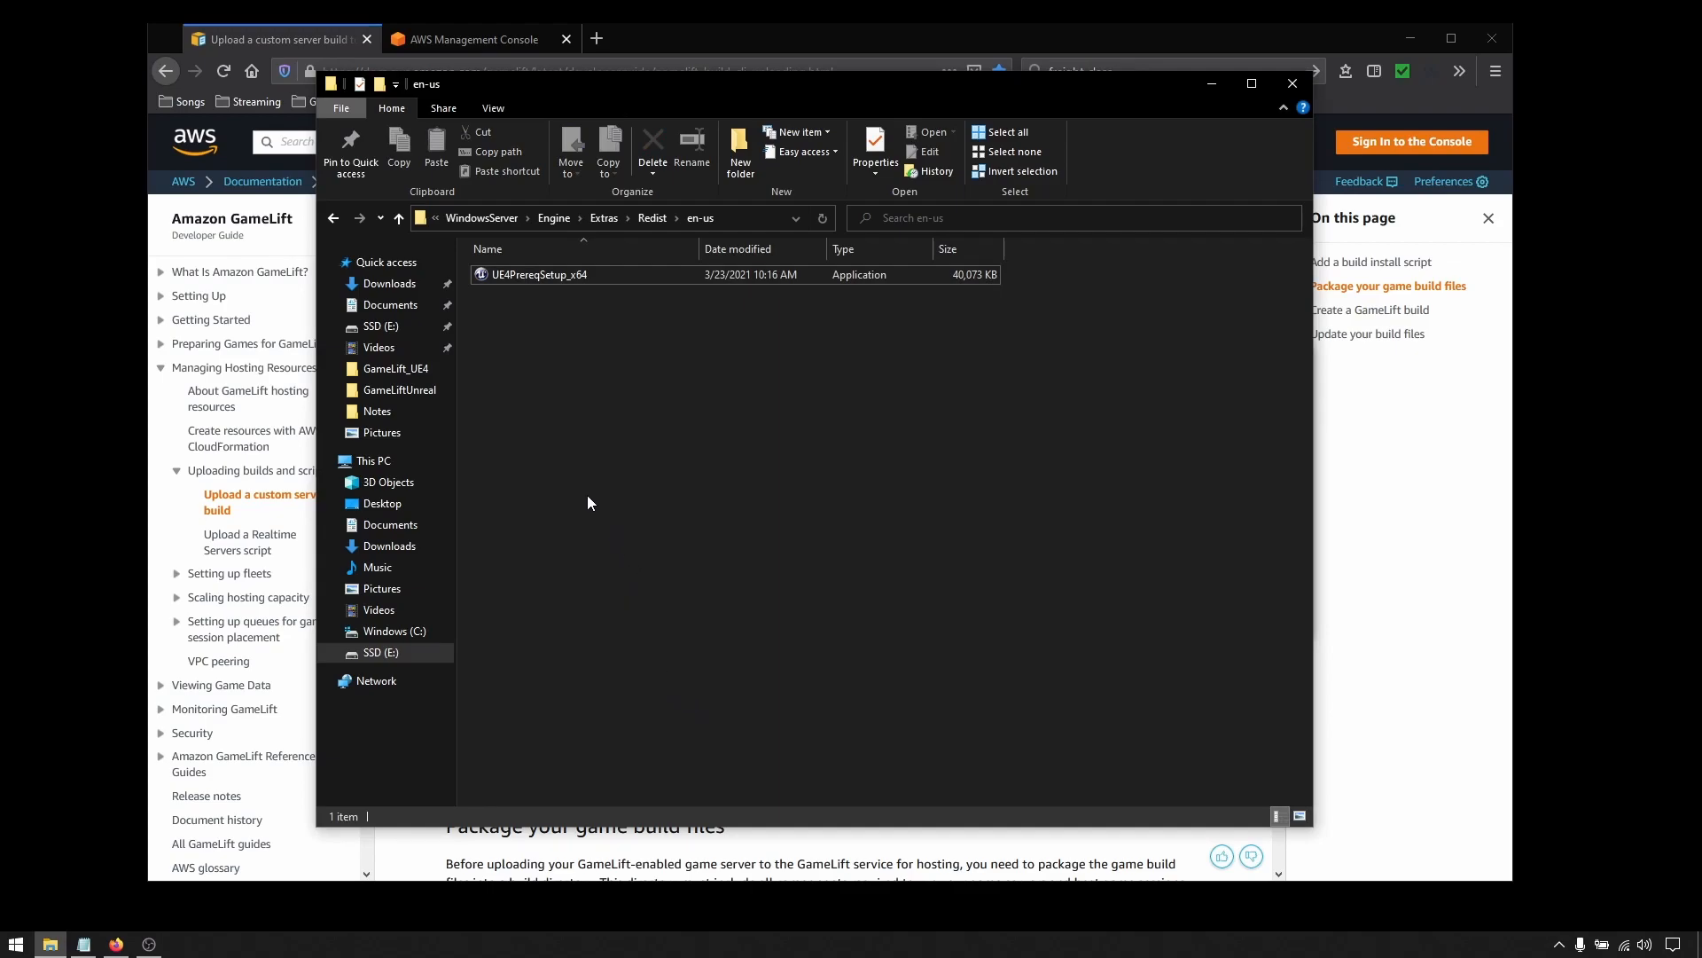
pyautogui.click(474, 218)
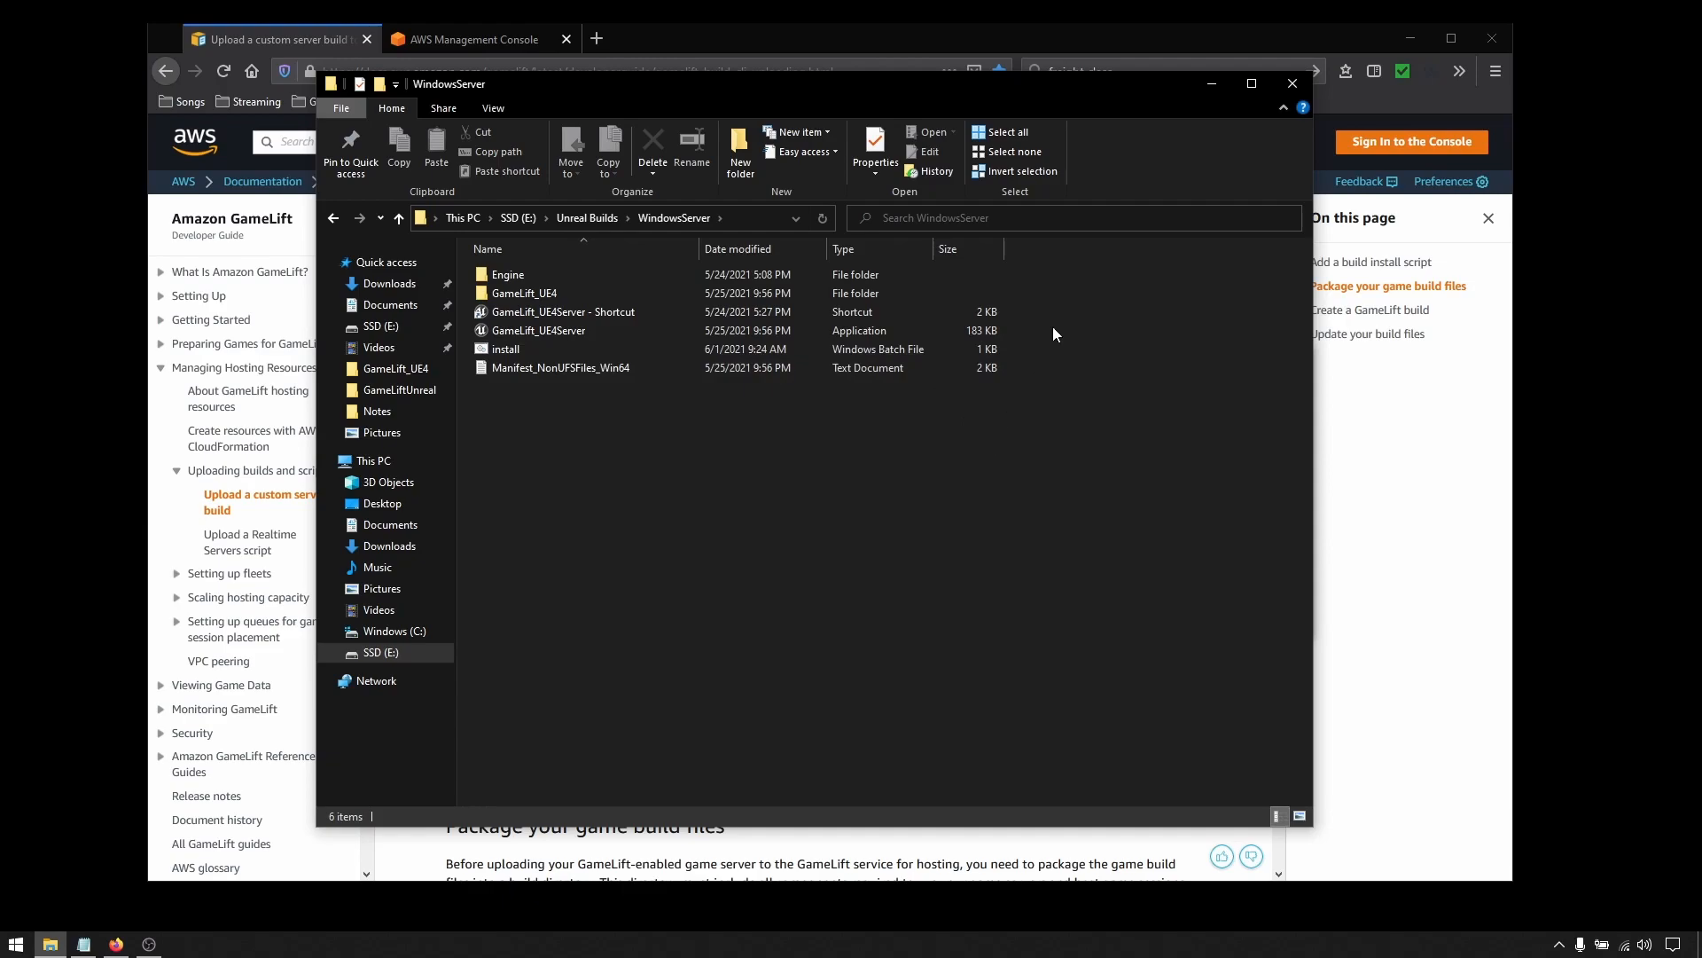
pyautogui.click(1212, 83)
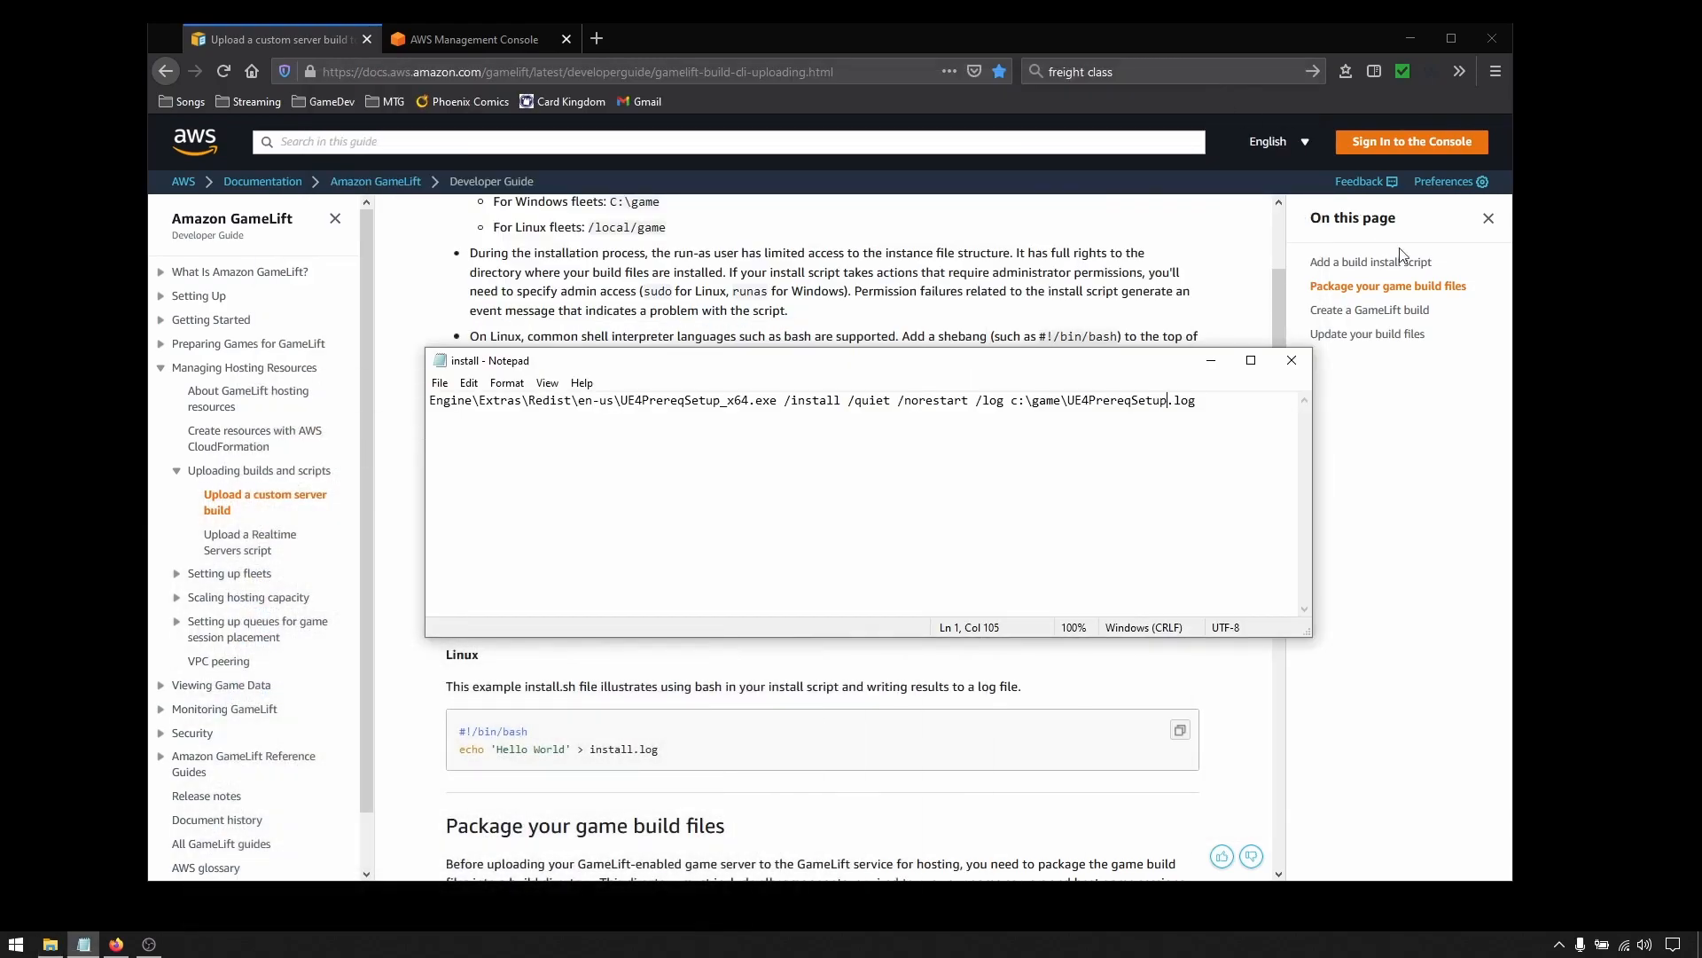
pyautogui.click(1211, 361)
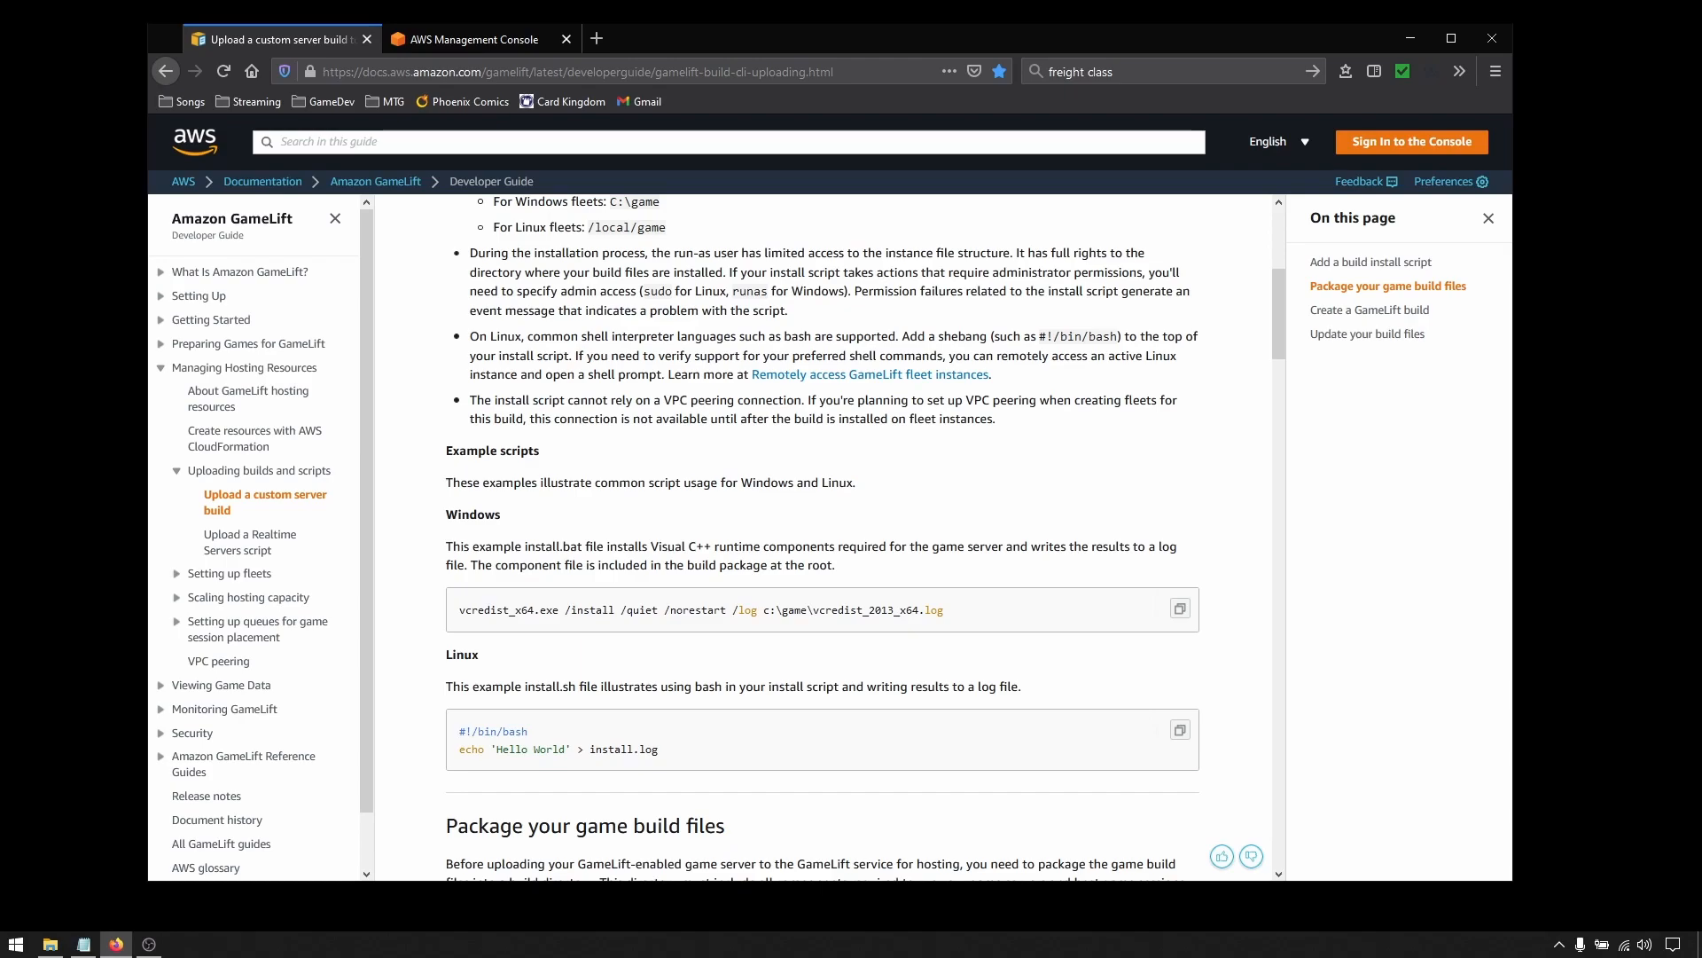
# Step: Review the guide's Package your game build files and Create a GameLift build sections, including the Windows install location and upload-build parameters
pyautogui.scroll(-3, 884, 618)
pyautogui.scroll(-3, 883, 616)
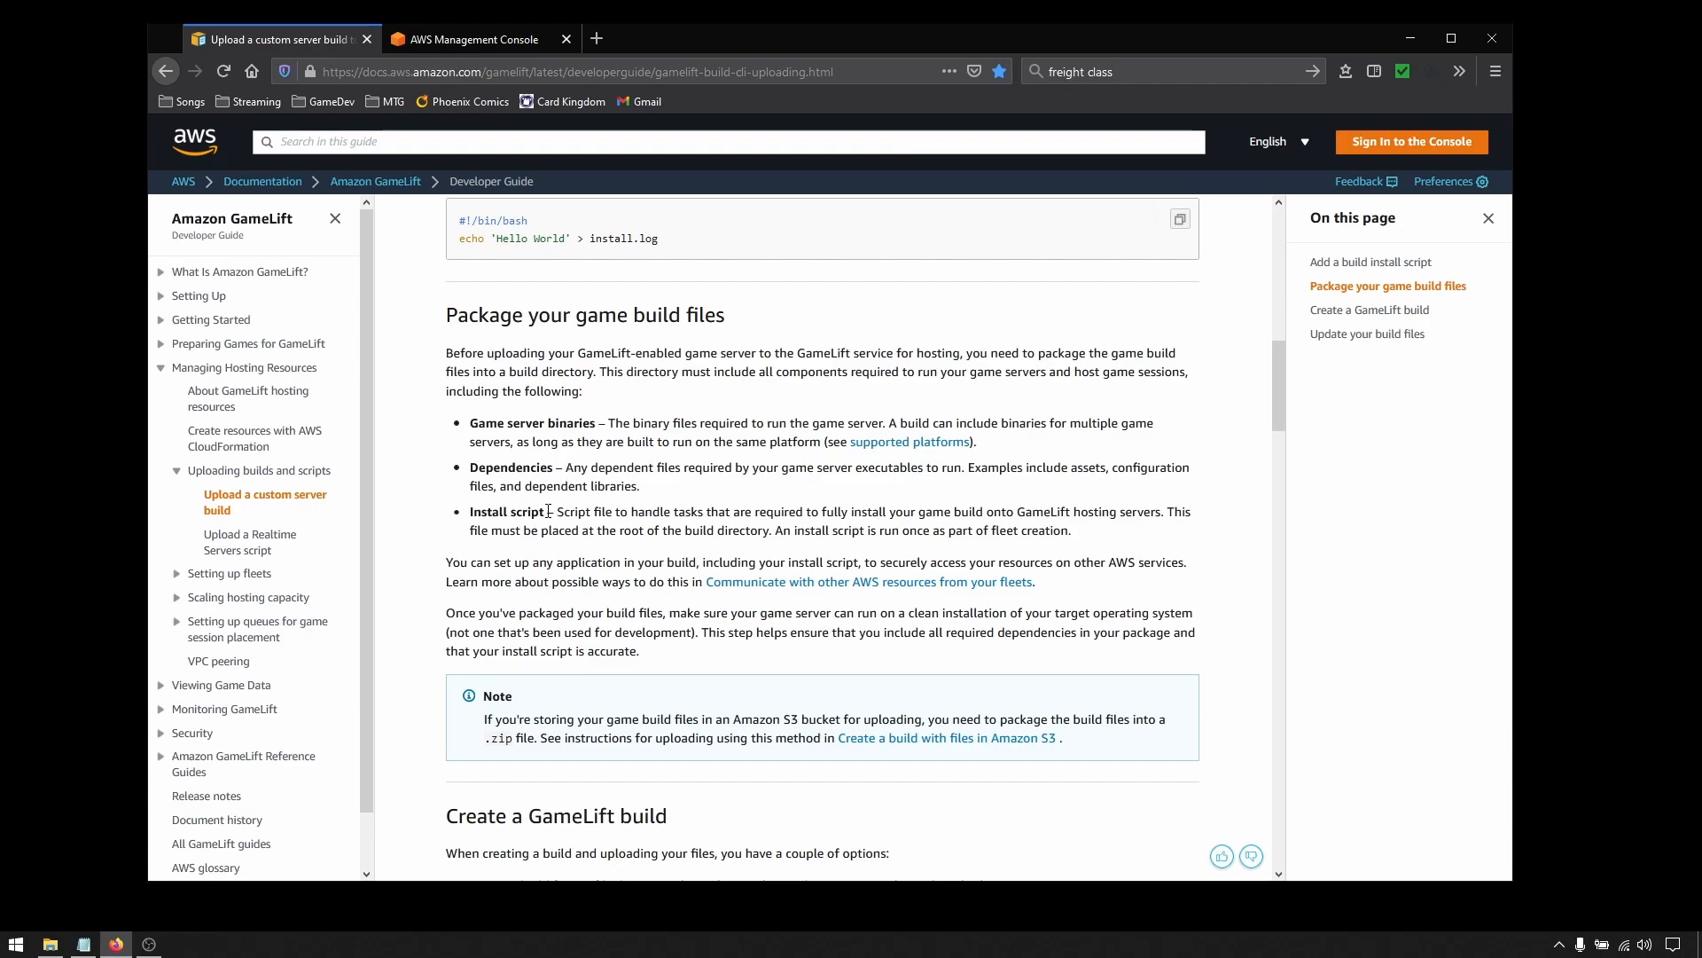
pyautogui.scroll(-1, 548, 511)
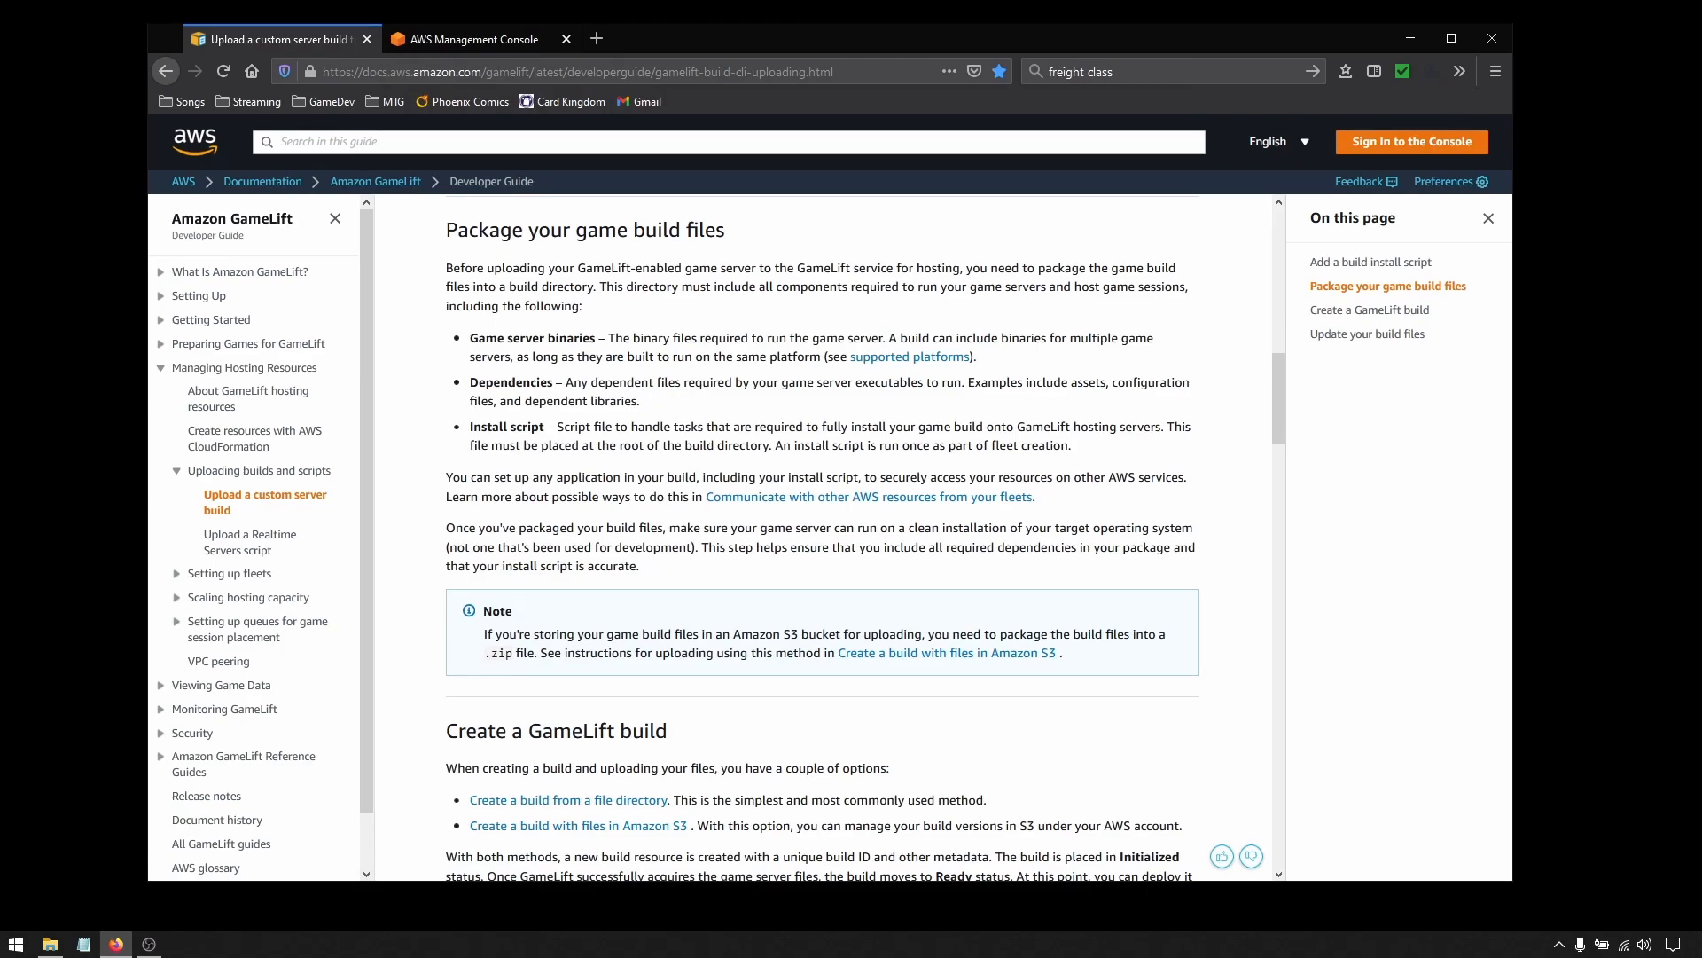
pyautogui.scroll(-5, 1138, 761)
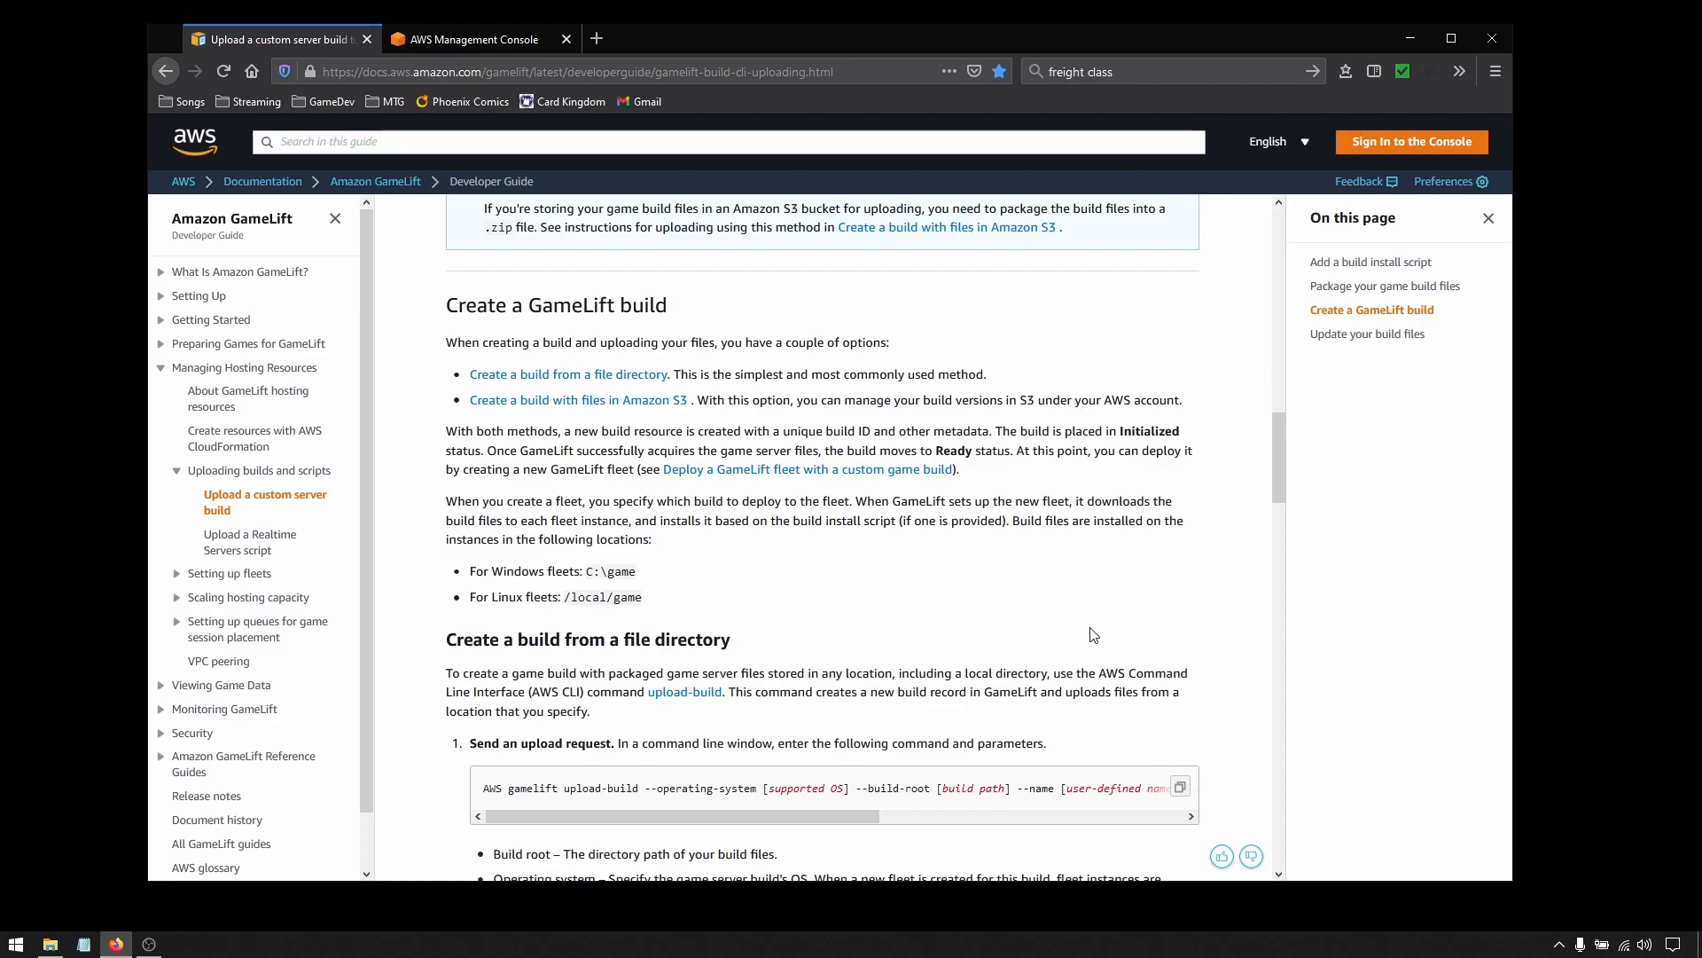
pyautogui.moveTo(638, 573); pyautogui.dragTo(586, 569)
pyautogui.scroll(-2, 966, 607)
pyautogui.scroll(-1, 977, 610)
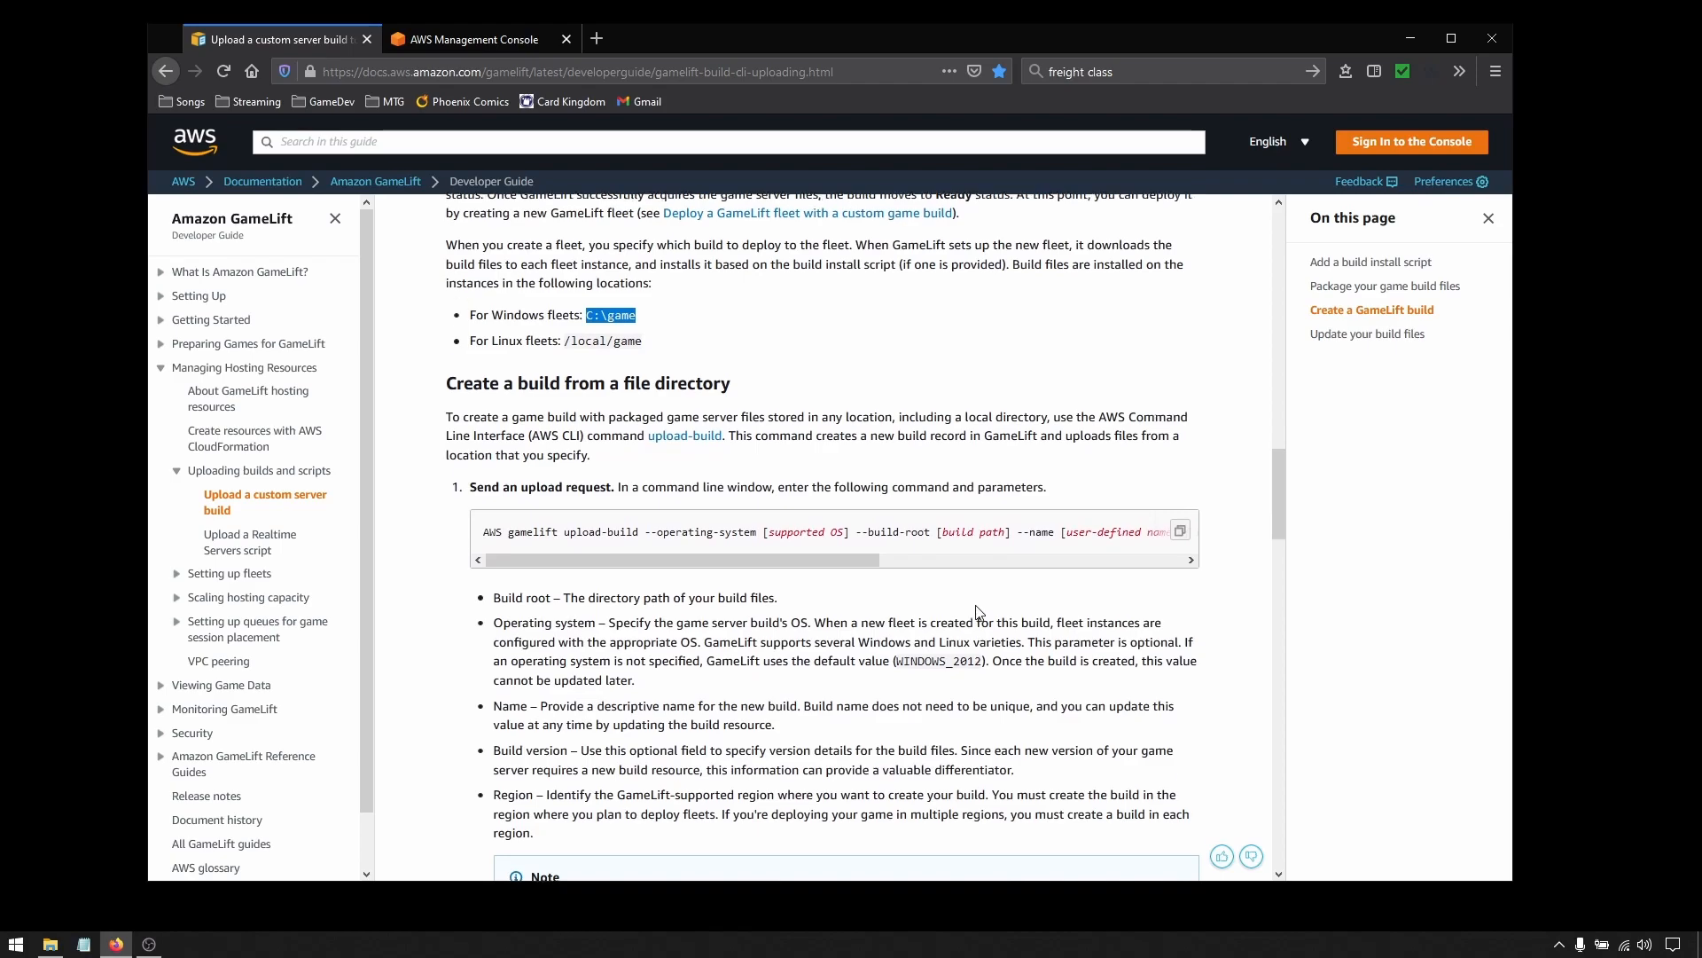
pyautogui.scroll(-1, 979, 612)
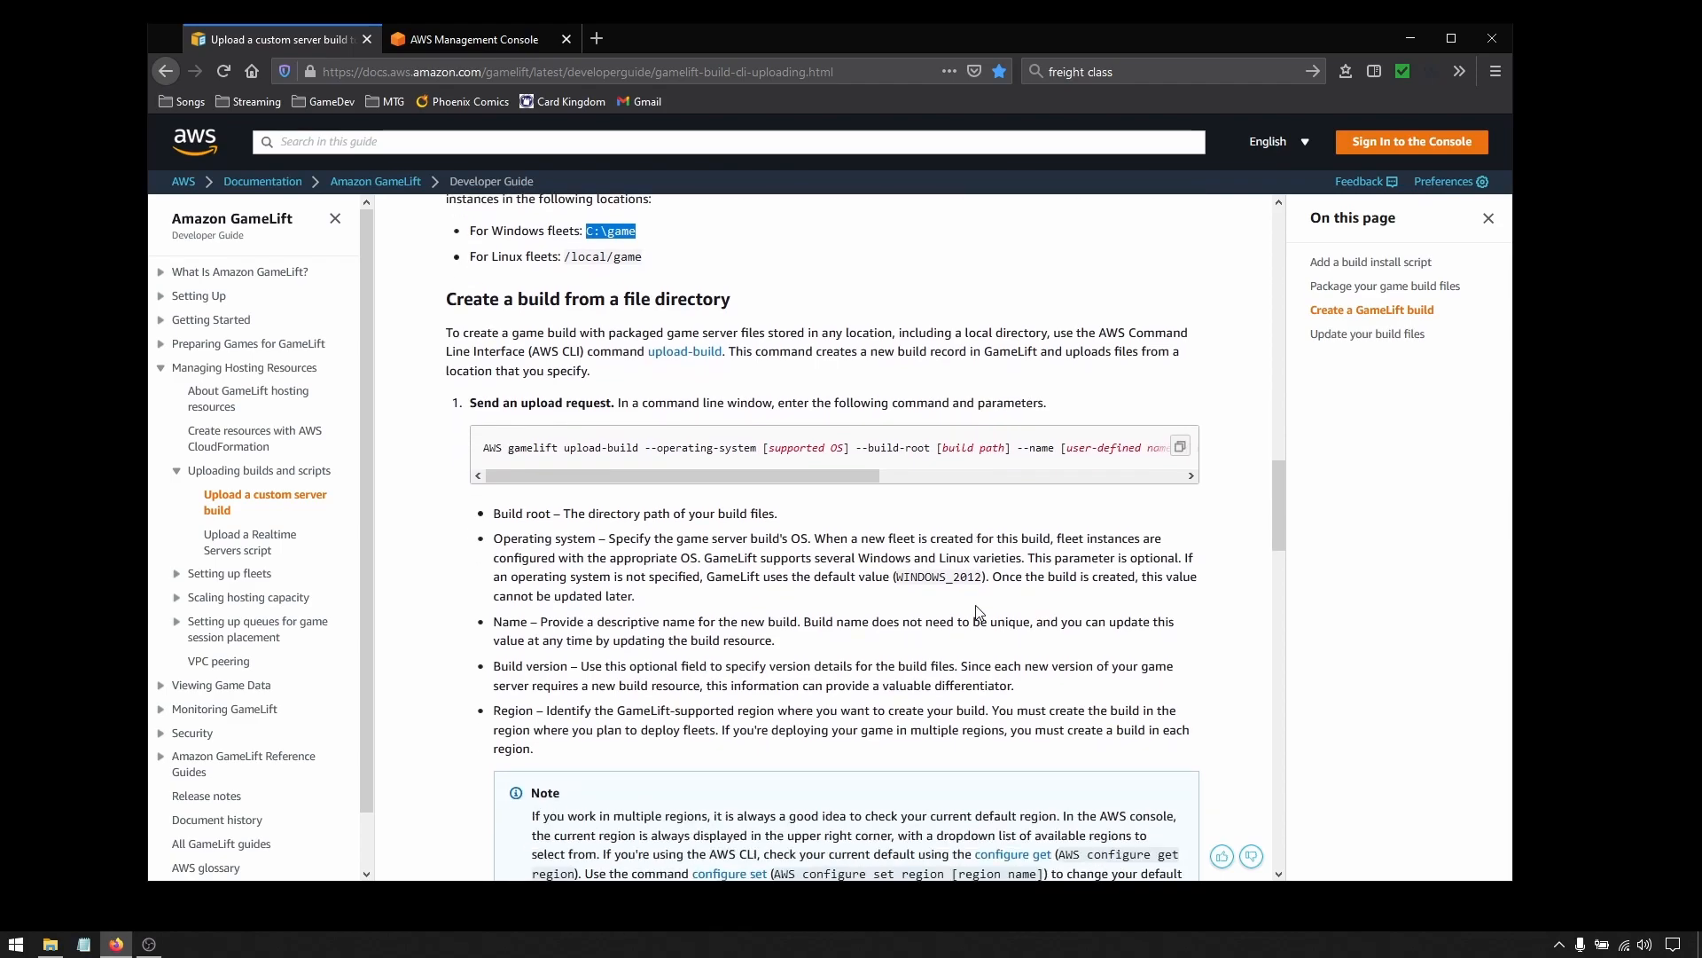
pyautogui.click(996, 532)
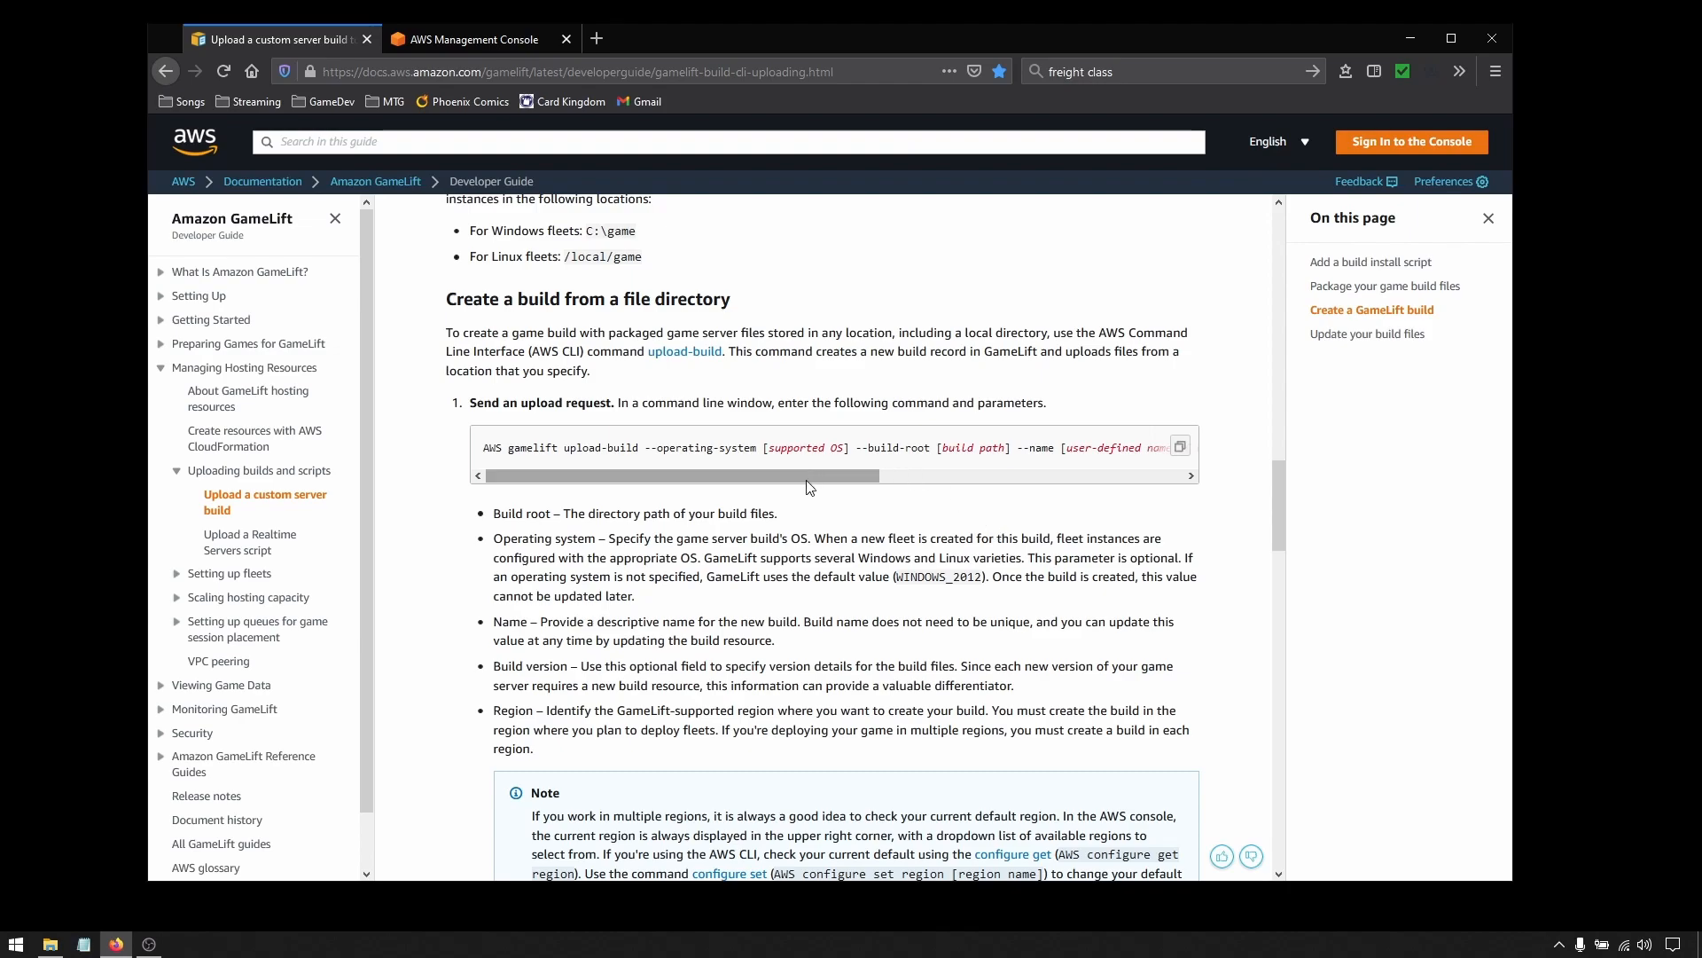
pyautogui.moveTo(809, 487); pyautogui.dragTo(660, 516)
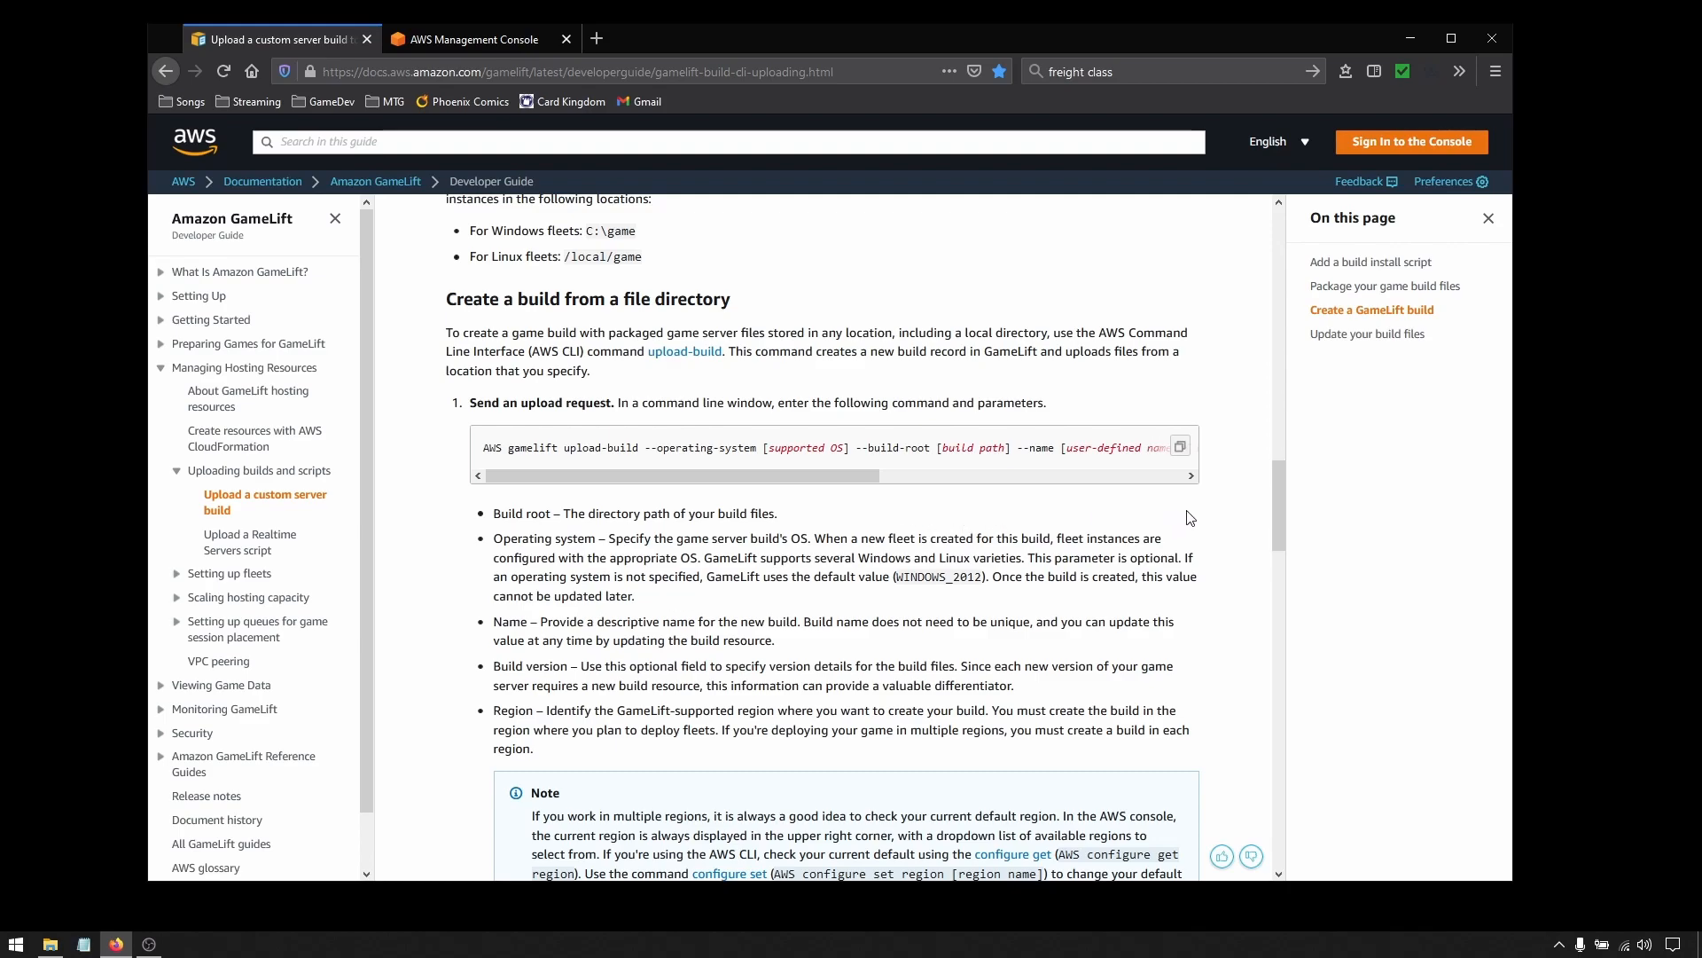
# Step: Copy the guide's AWS gamelift upload-build command and paste it into a blank Notepad document
pyautogui.click(1185, 453)
pyautogui.click(84, 946)
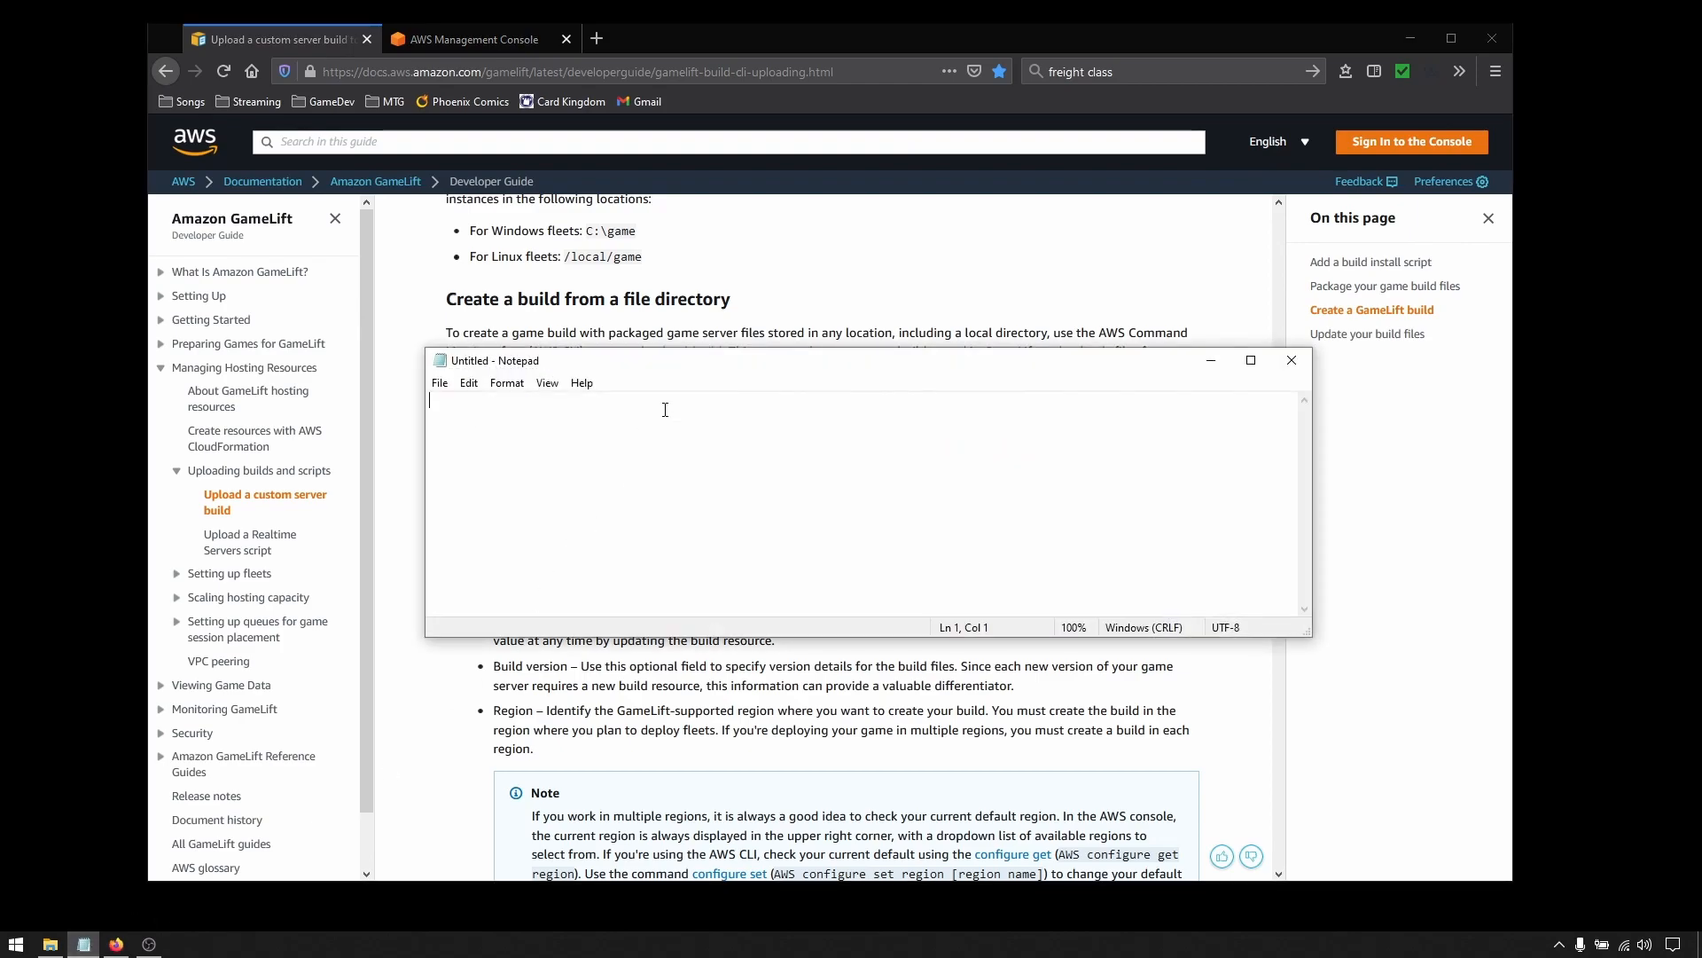
pyautogui.rightClick(665, 410)
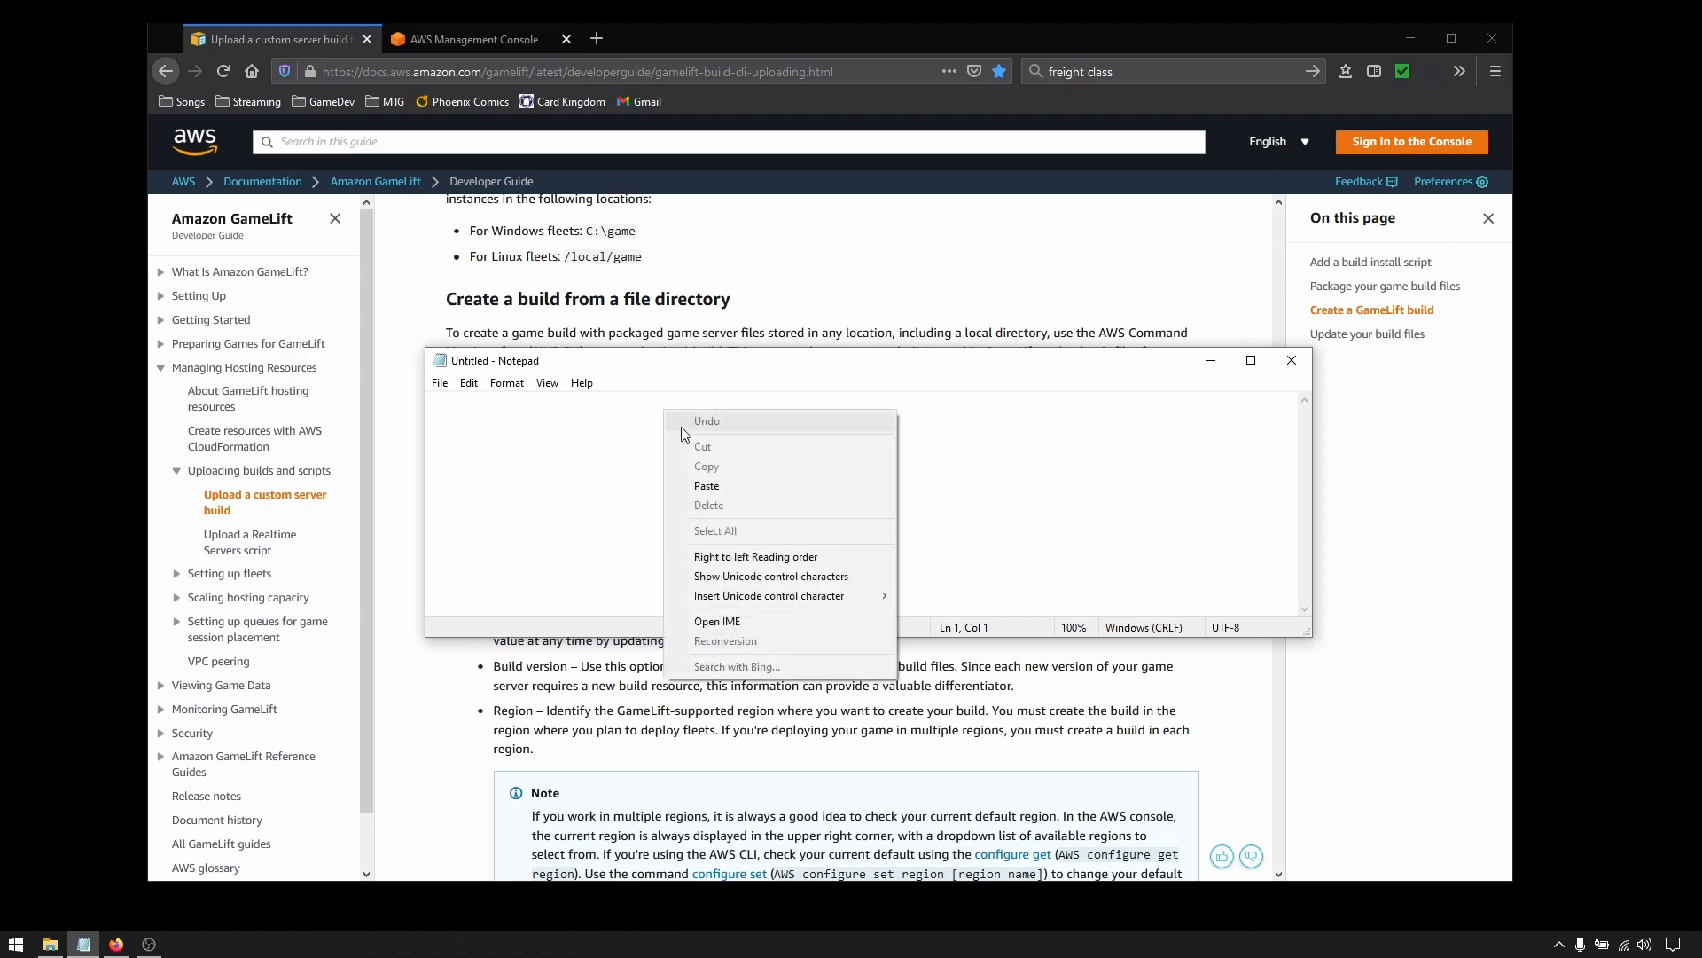
pyautogui.click(702, 489)
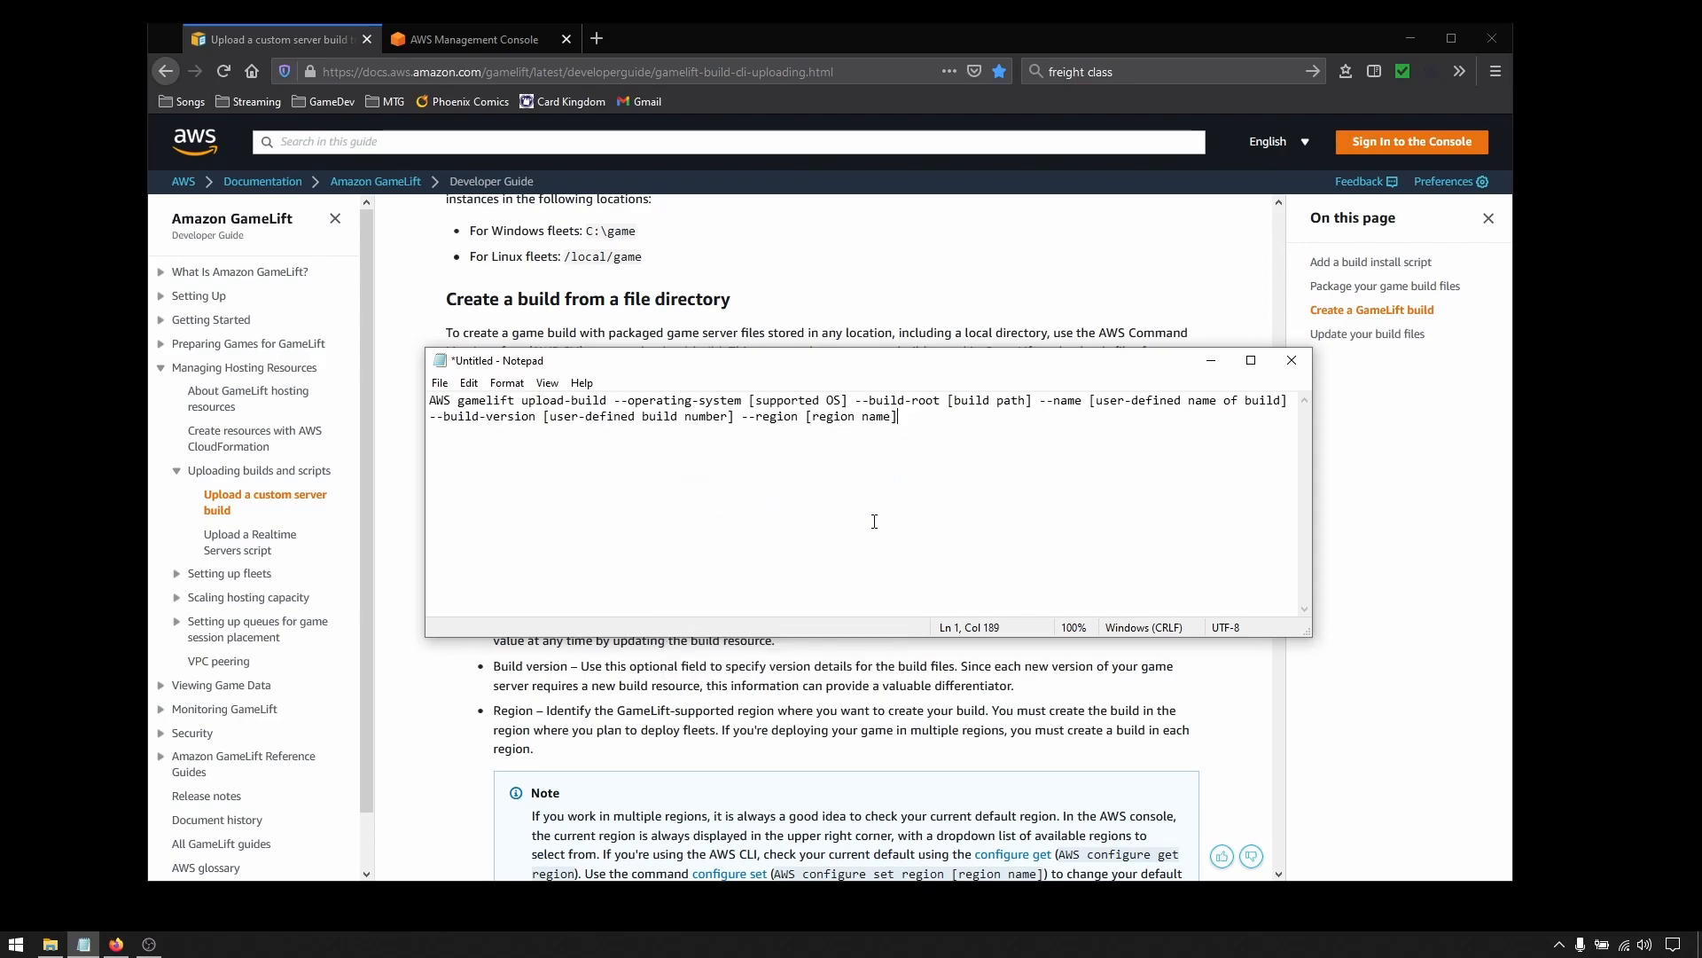
# Step: Replace the supported OS placeholder in the upload-build command with WINDOWS_2012
pyautogui.moveTo(749, 404); pyautogui.dragTo(848, 404)
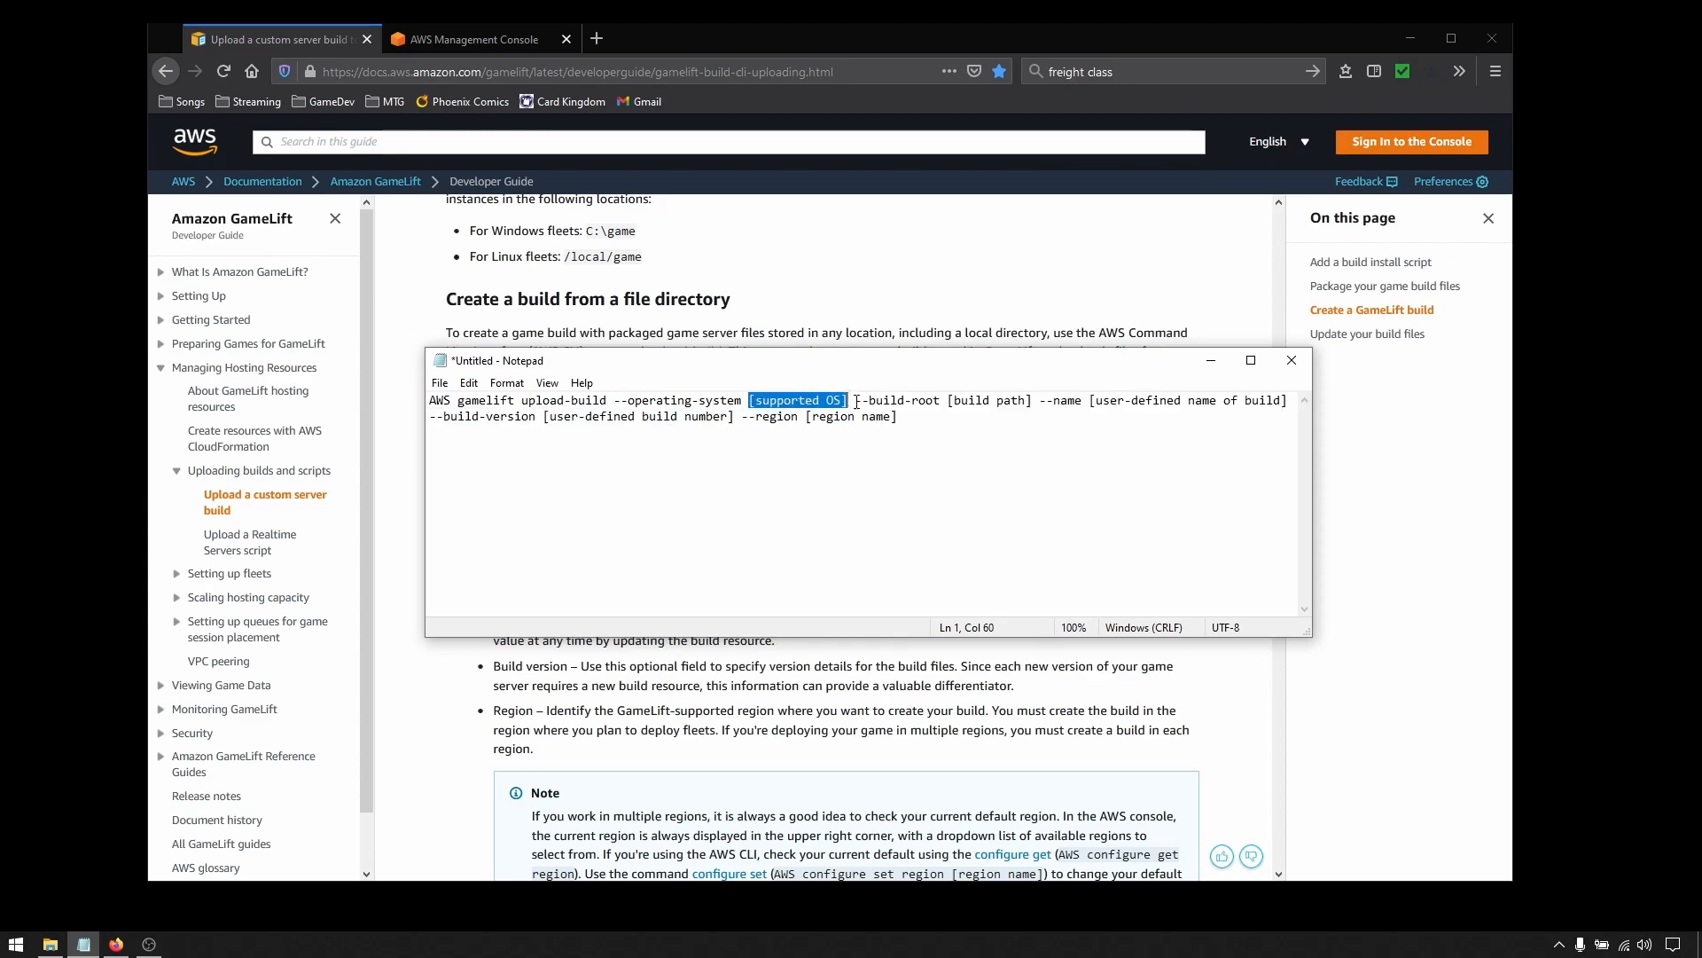
pyautogui.write('WINDO')
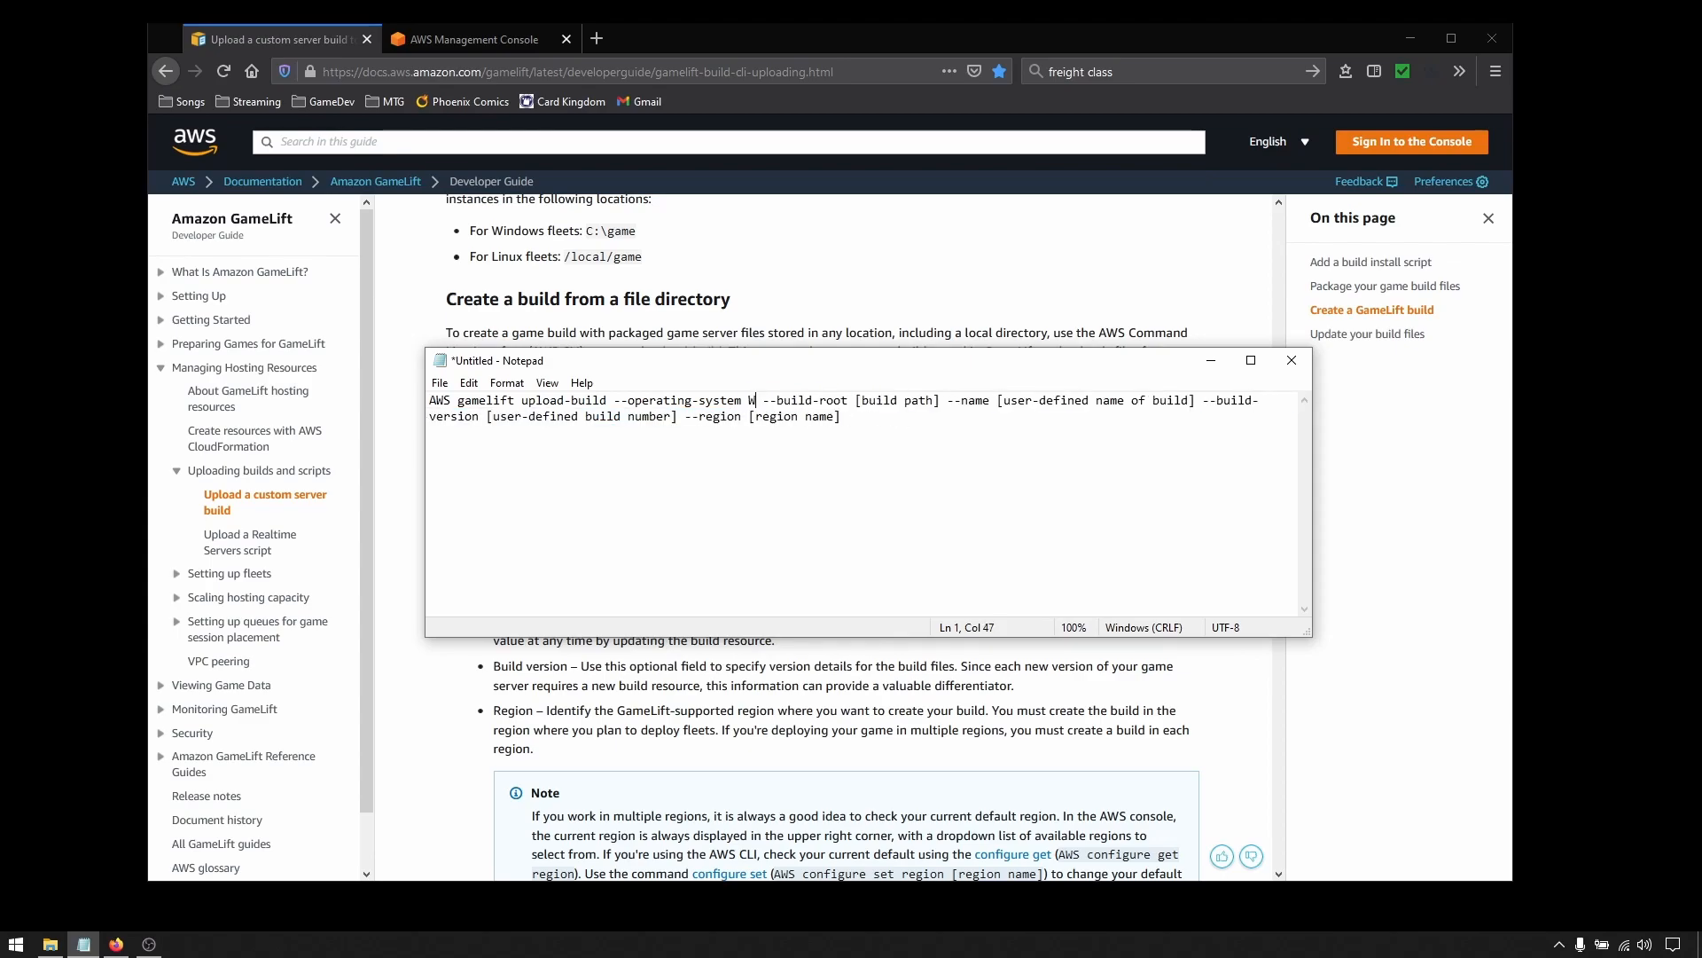
pyautogui.write('S')
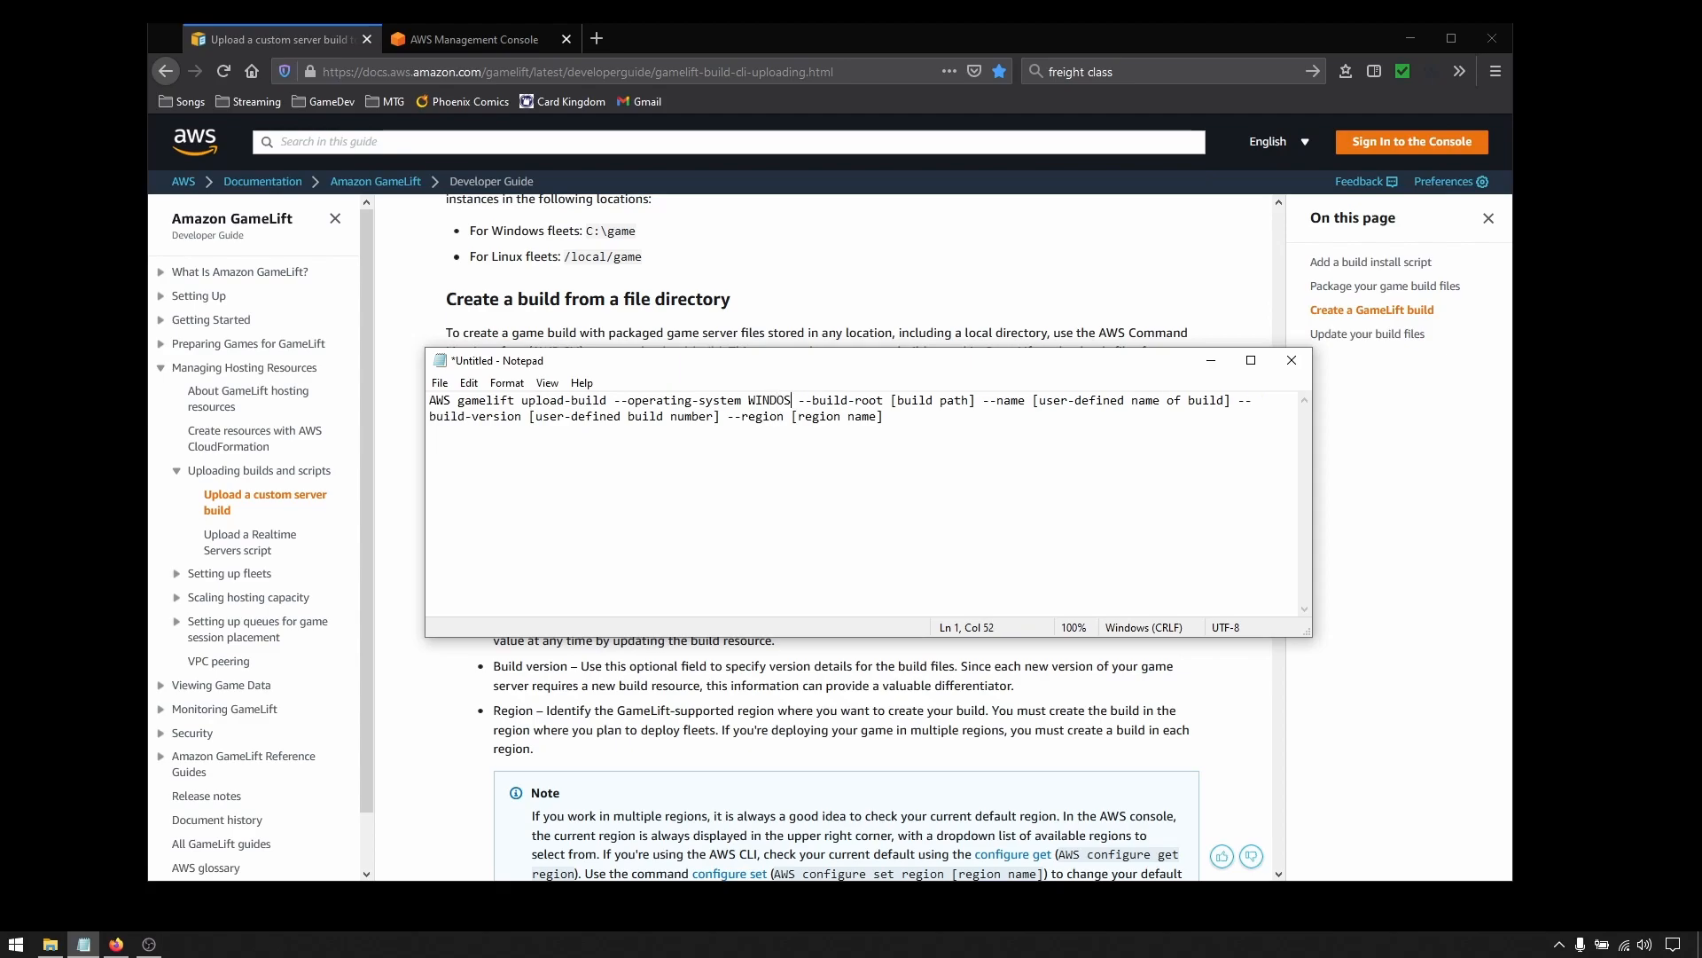
pyautogui.press('BackSpace')
pyautogui.write('WS_')
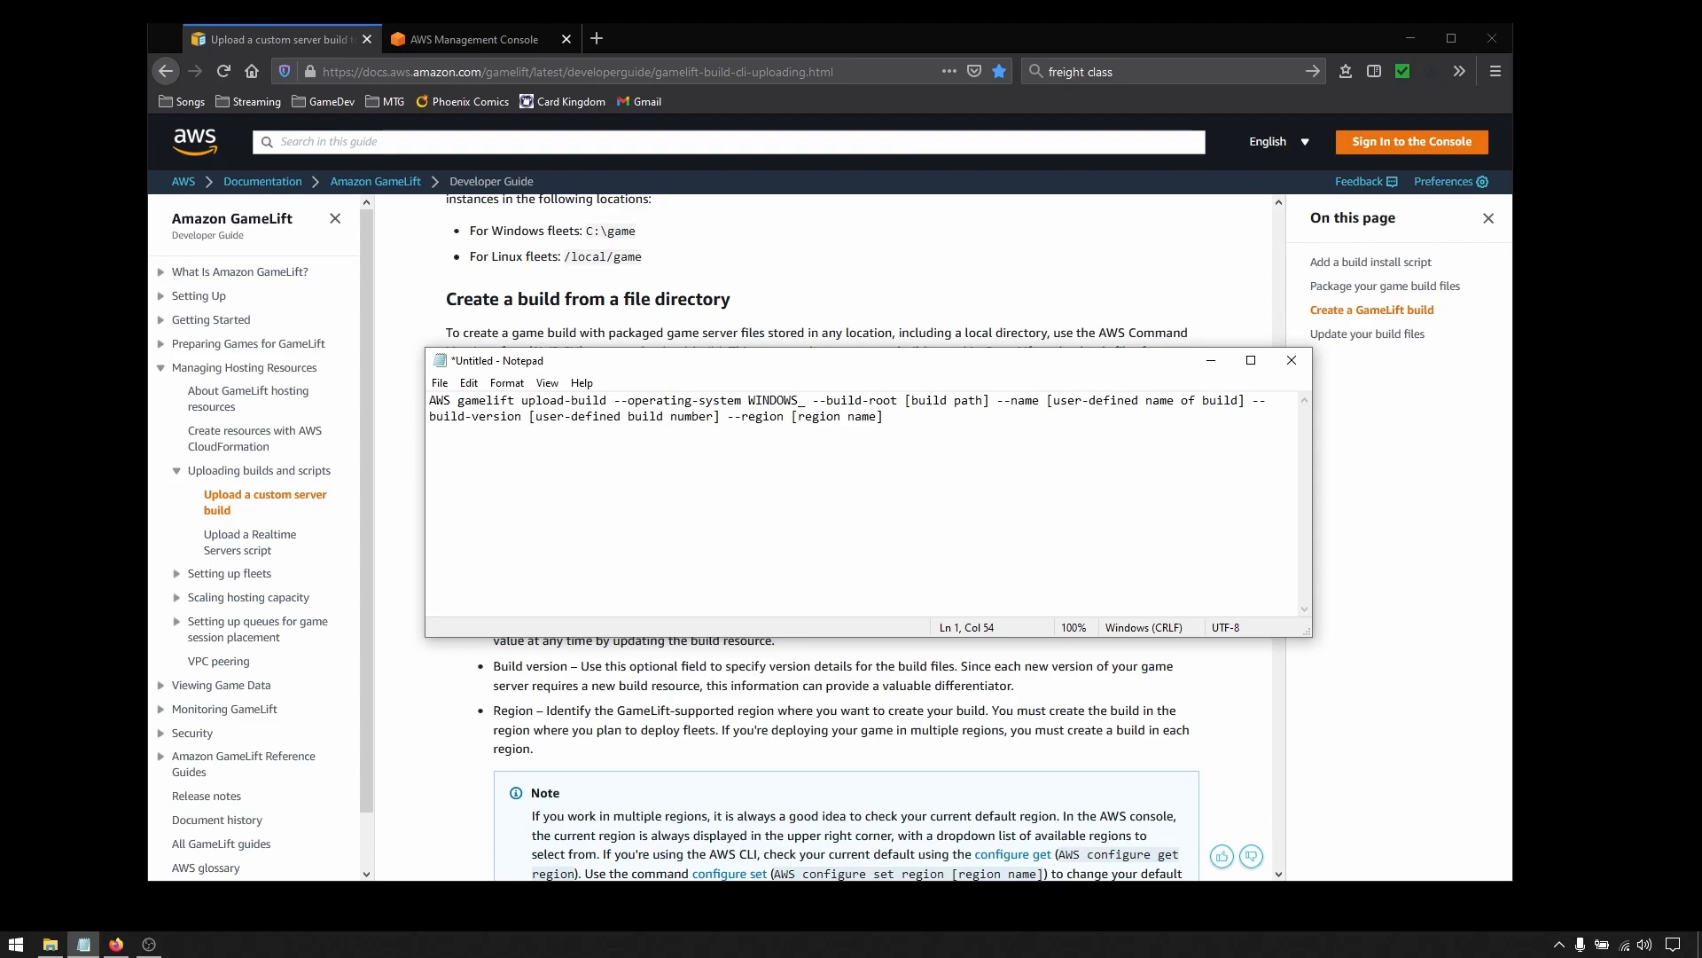
pyautogui.write('2012')
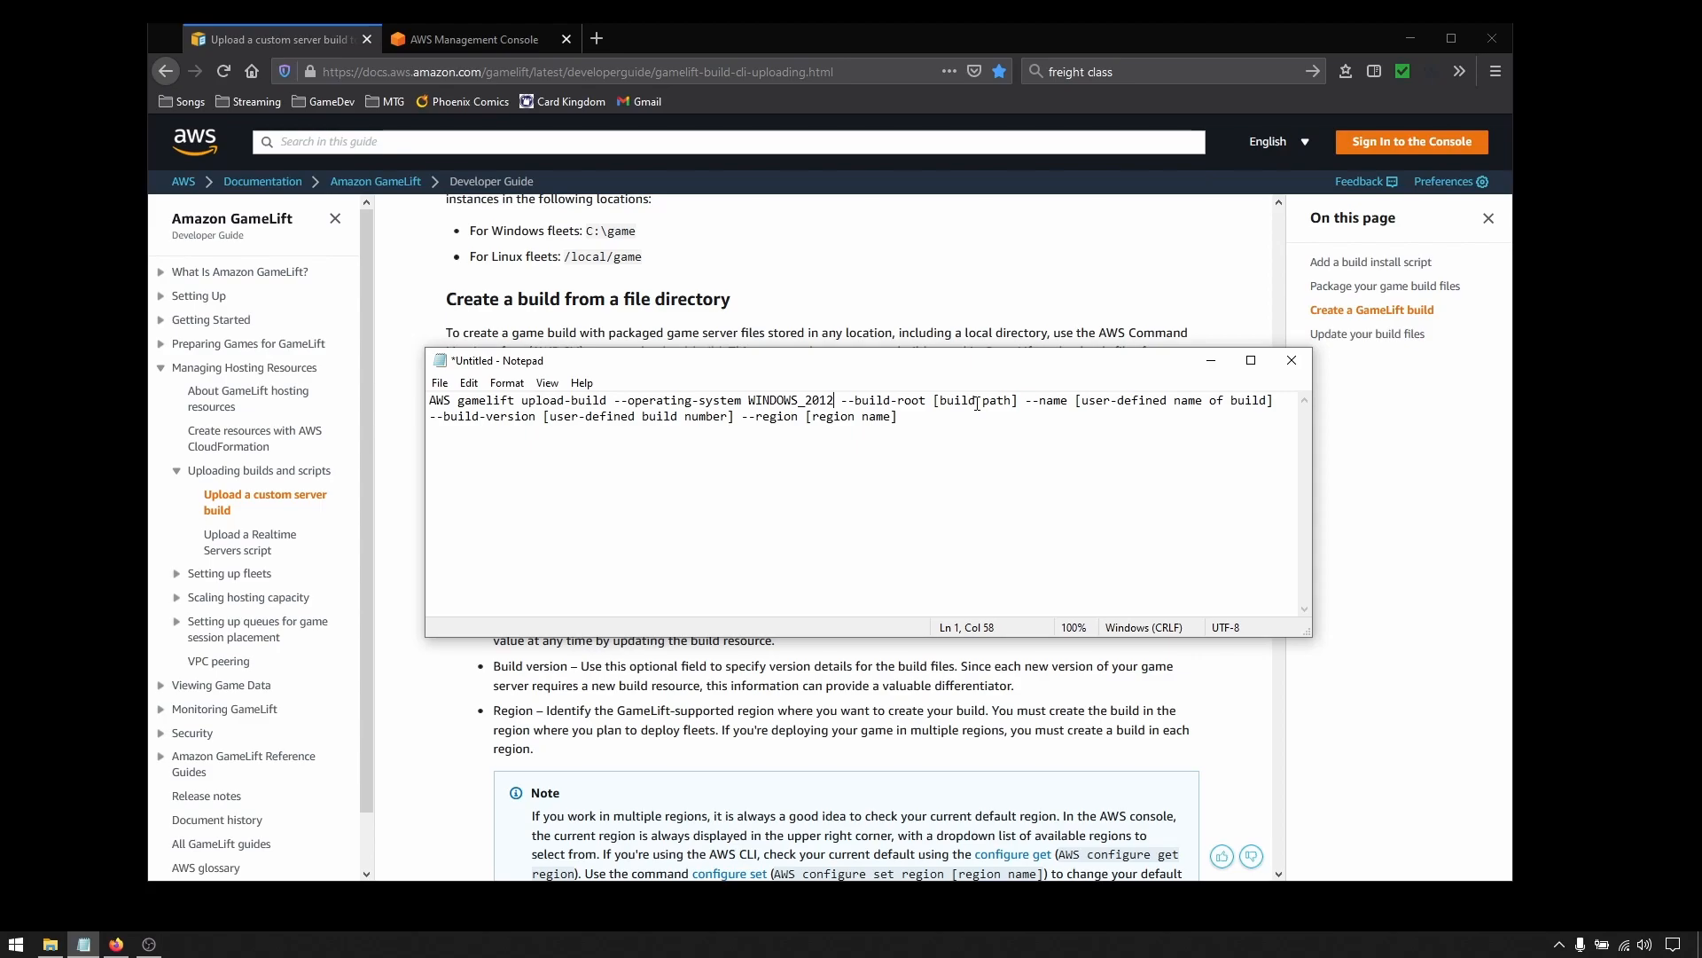
# Step: Switch to File Explorer, copy the path of the WindowsServer folder inside Unreal Builds on the E: drive, and minimize File Explorer
pyautogui.click(50, 943)
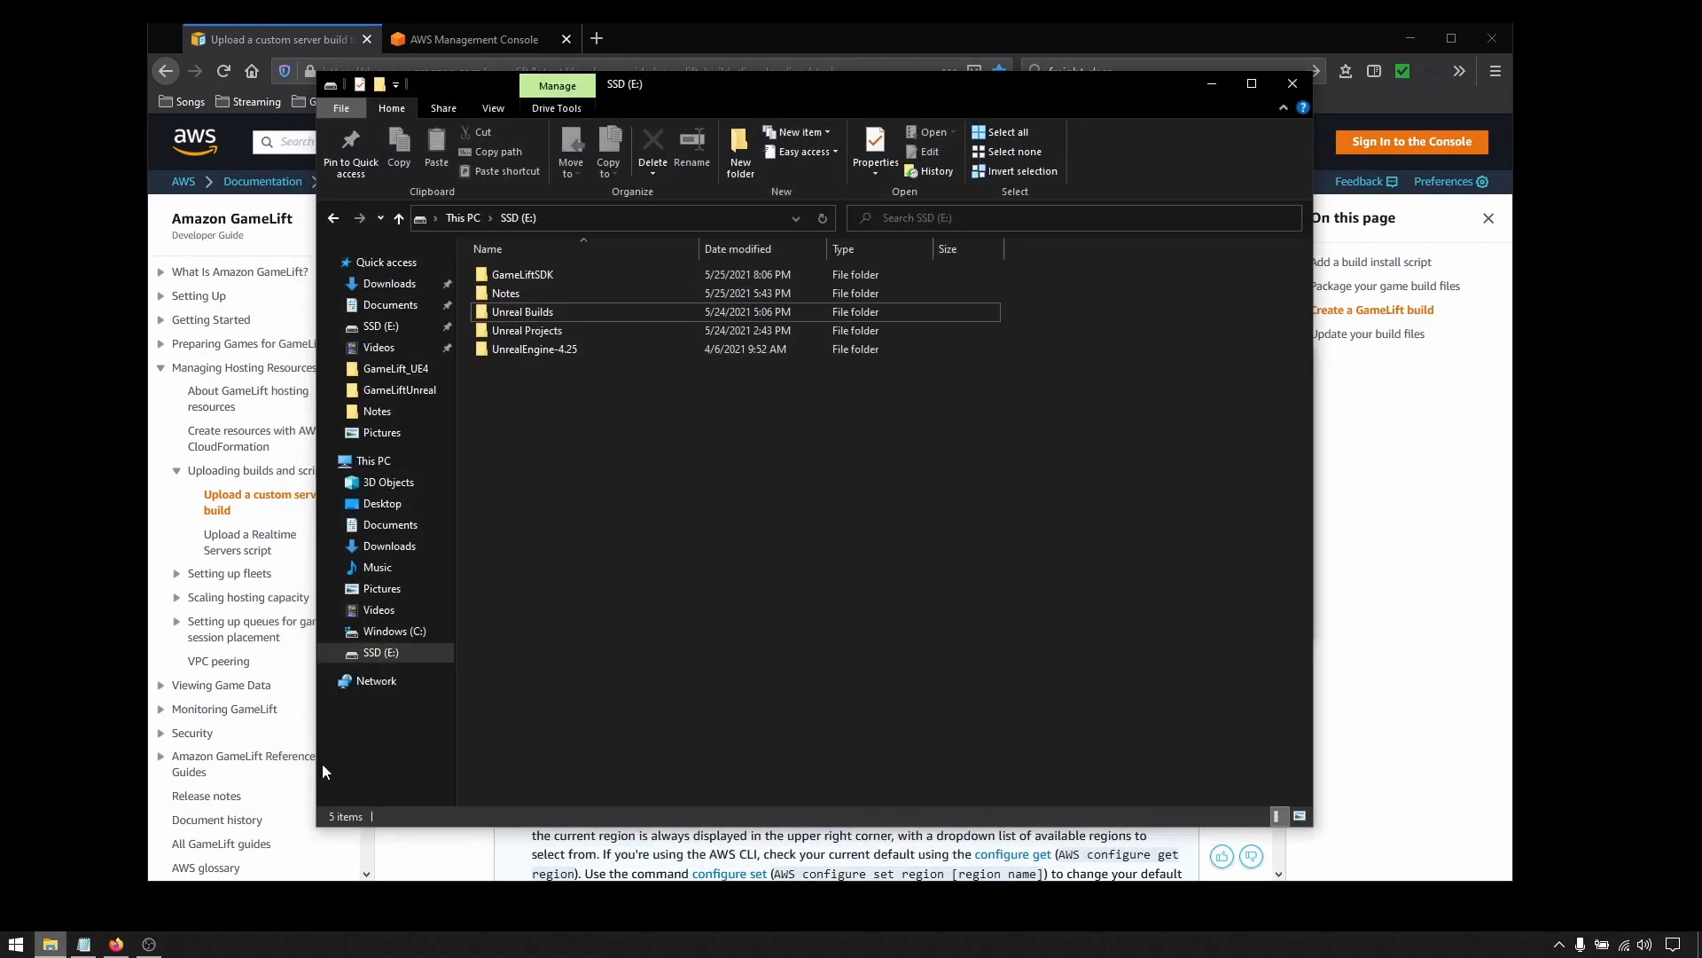
pyautogui.doubleClick(582, 311)
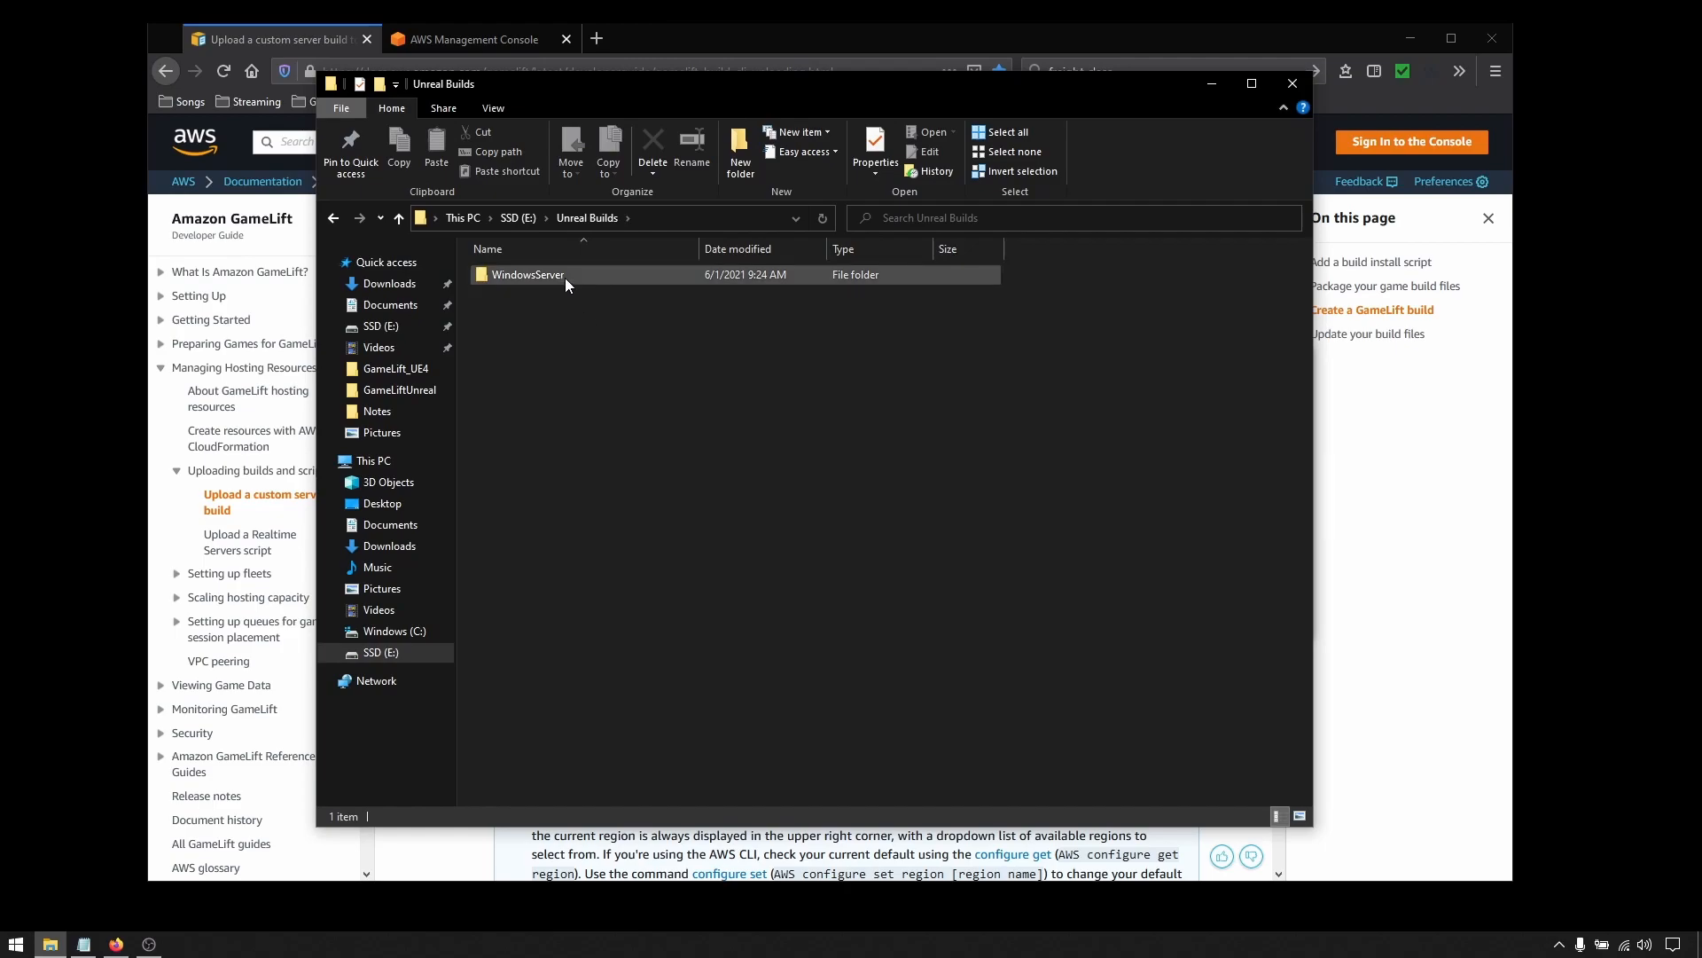
pyautogui.doubleClick(566, 276)
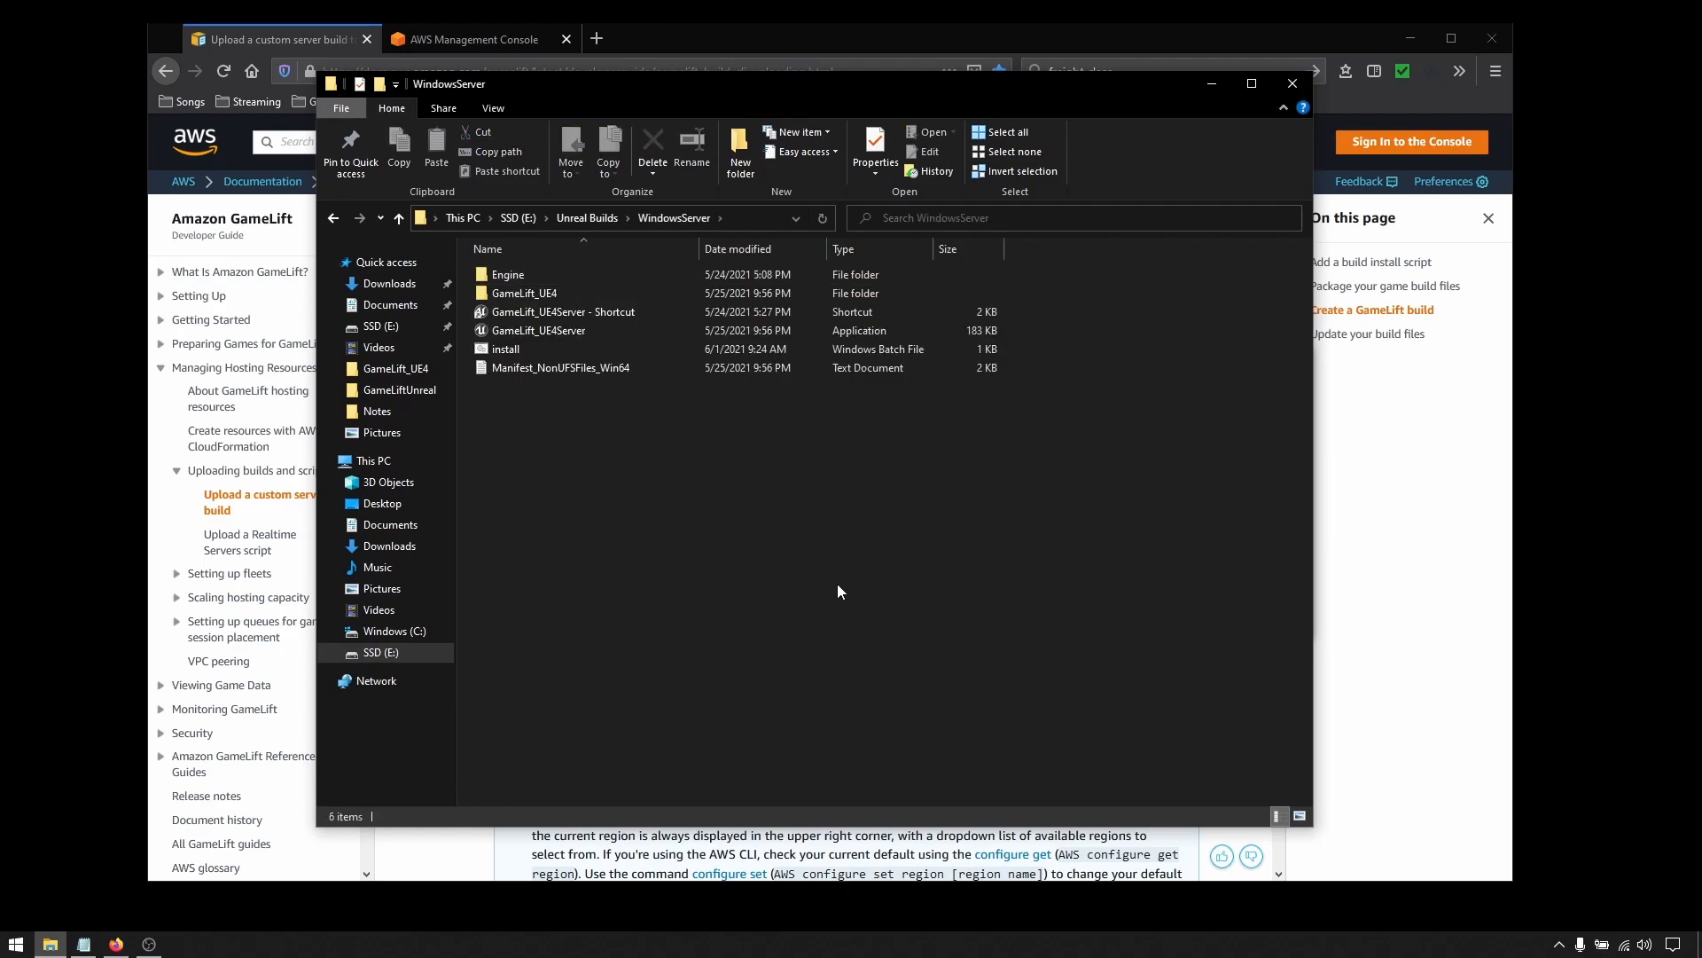
pyautogui.click(754, 220)
pyautogui.hotkey('ctrl', 'c')
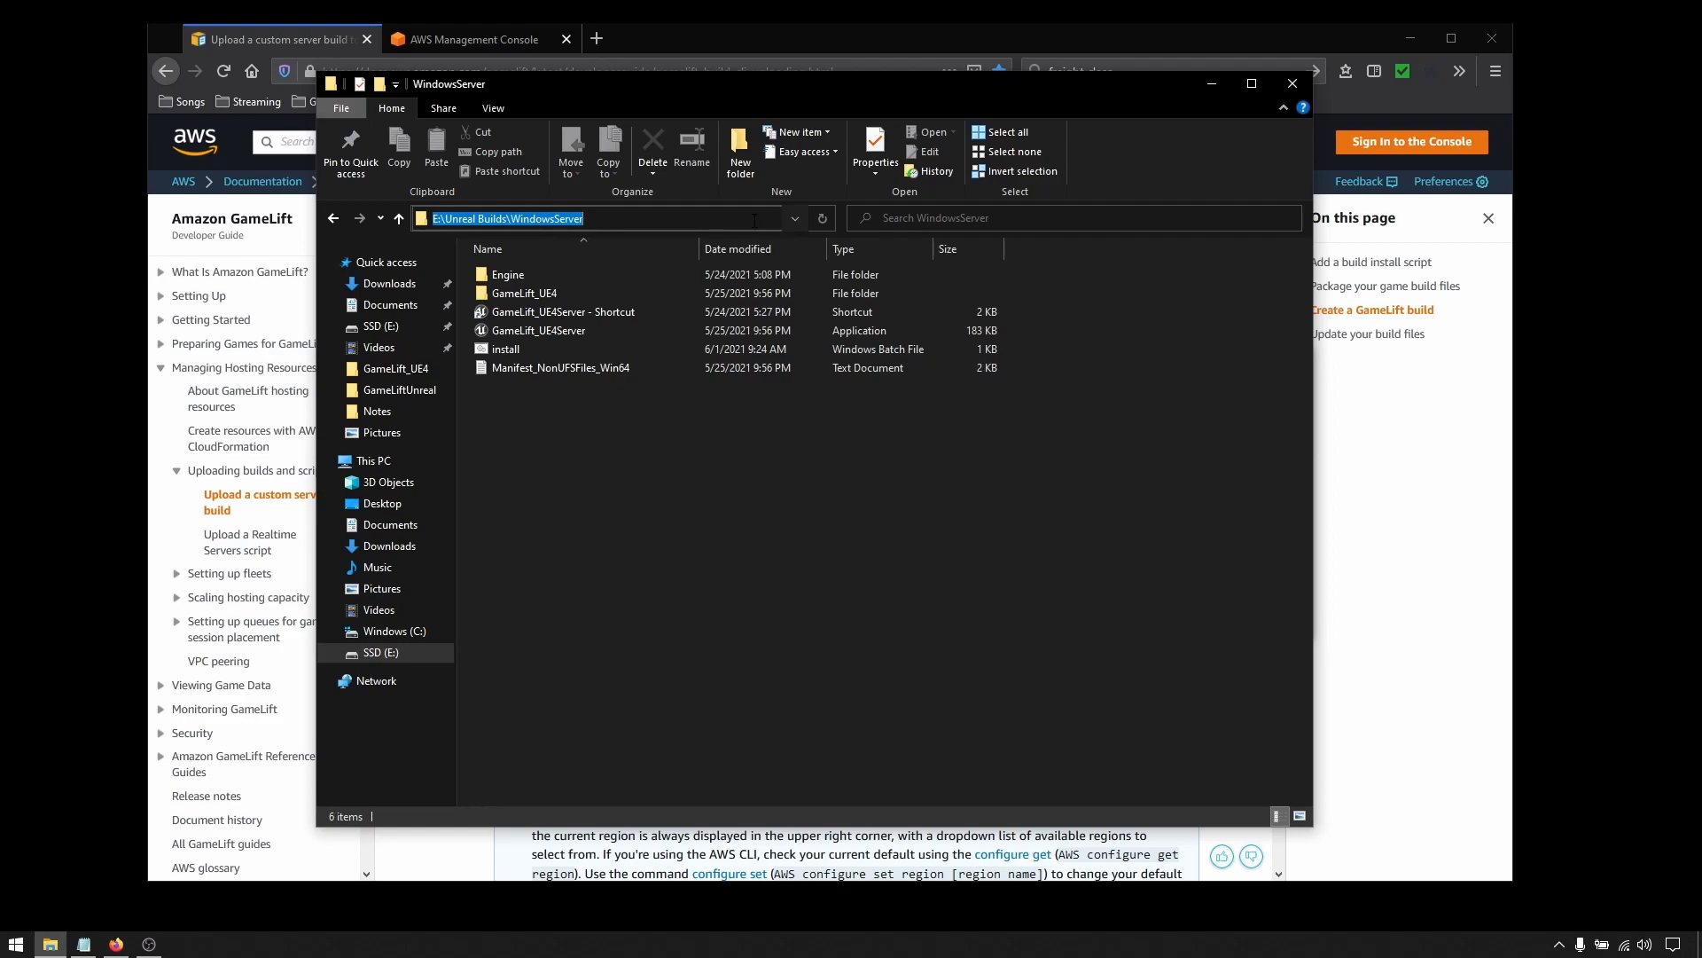
pyautogui.click(1211, 83)
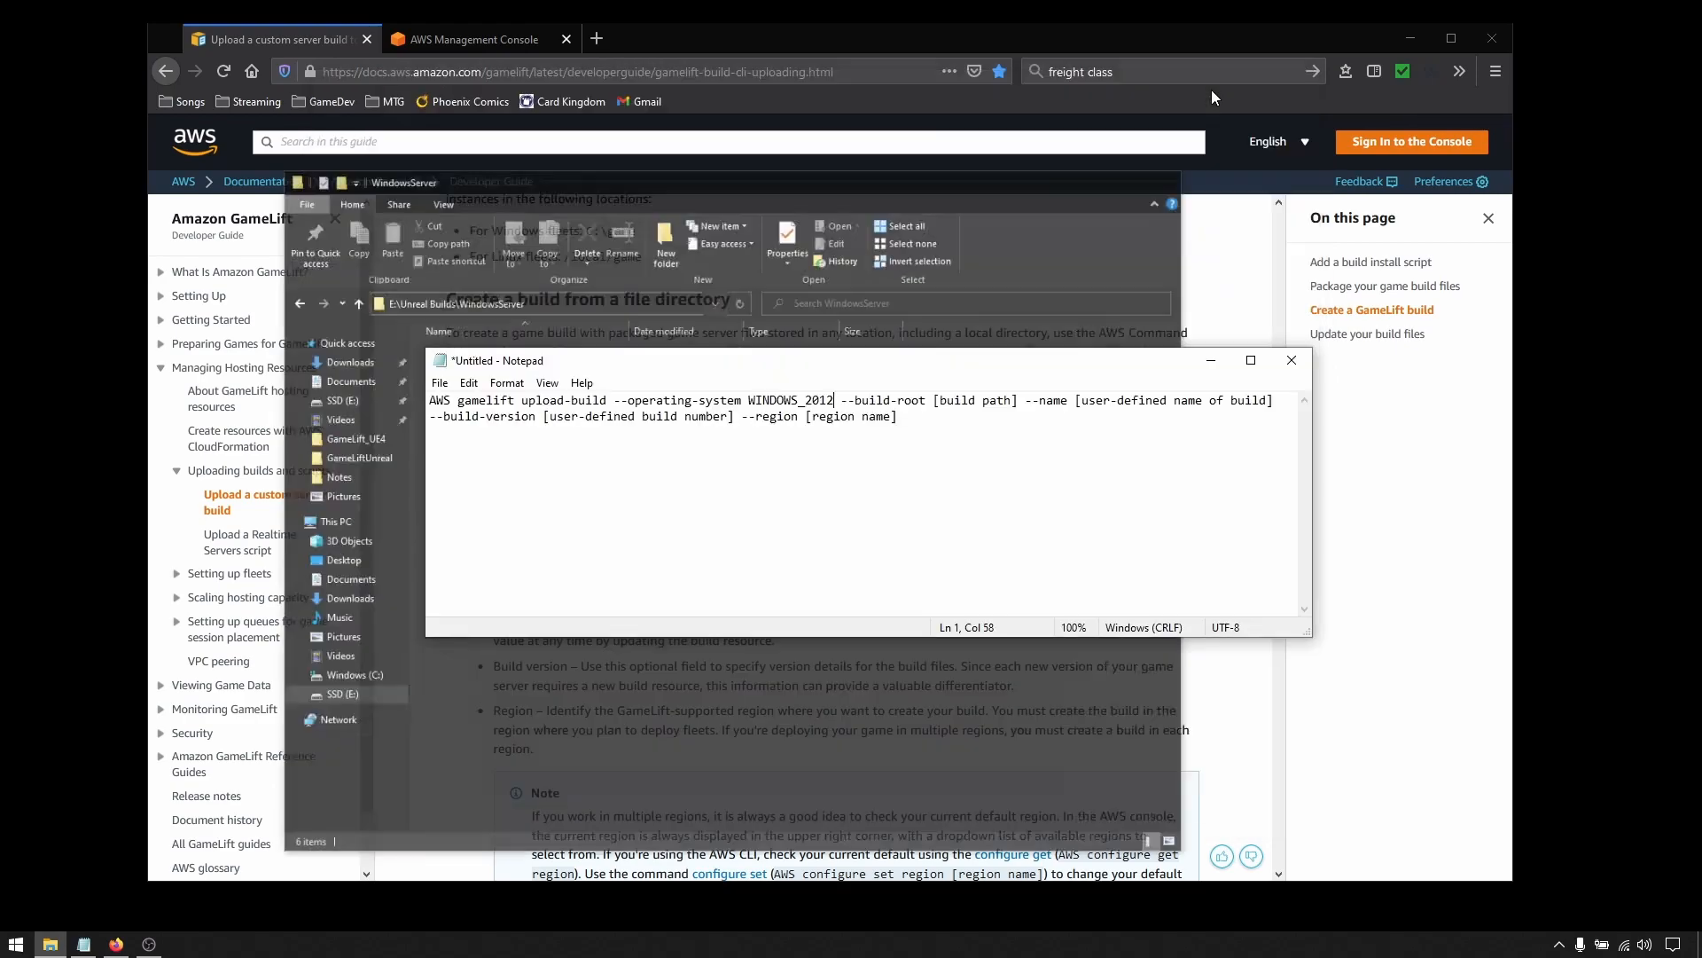
# Step: Replace the build path placeholder in the command with the copied path in double quotes, "E:\Unreal Builds\WindowsServer"
pyautogui.moveTo(933, 400); pyautogui.dragTo(1016, 400)
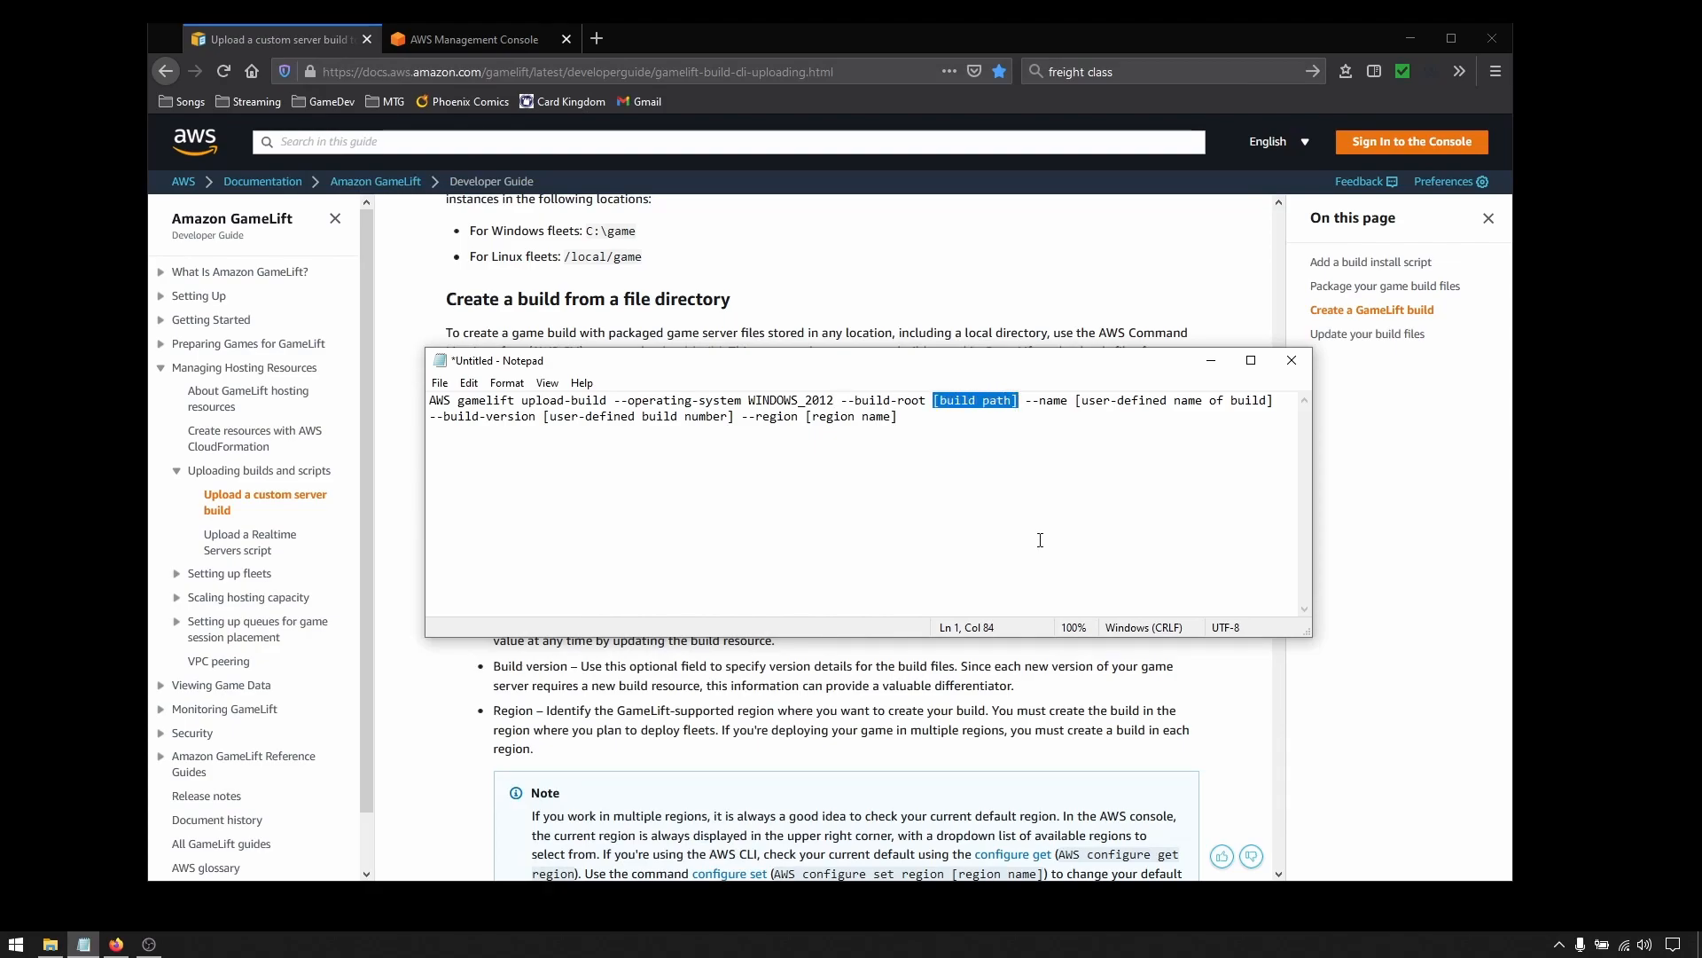
pyautogui.hotkey('ctrl', 'v')
pyautogui.click(936, 398)
pyautogui.write('"')
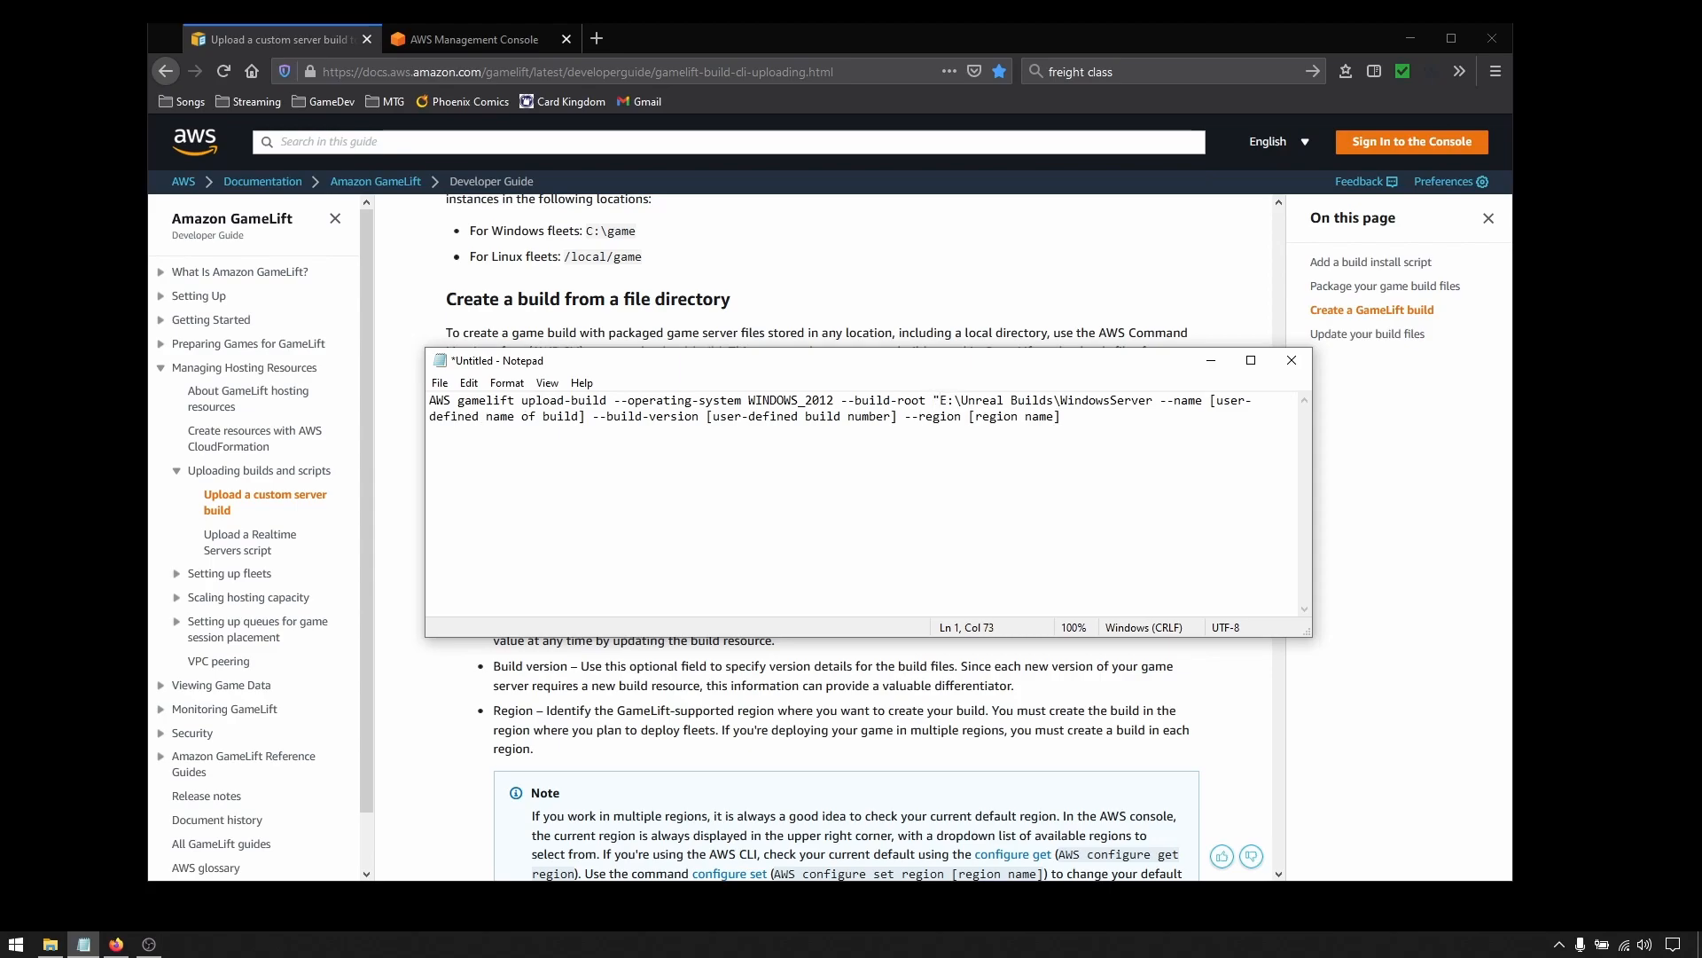
pyautogui.click(1156, 400)
pyautogui.write('"')
# Step: Widen the Notepad window to fit the command on one line and replace the build name placeholder with "gamelift-unreal"
pyautogui.moveTo(1316, 446); pyautogui.dragTo(1604, 425)
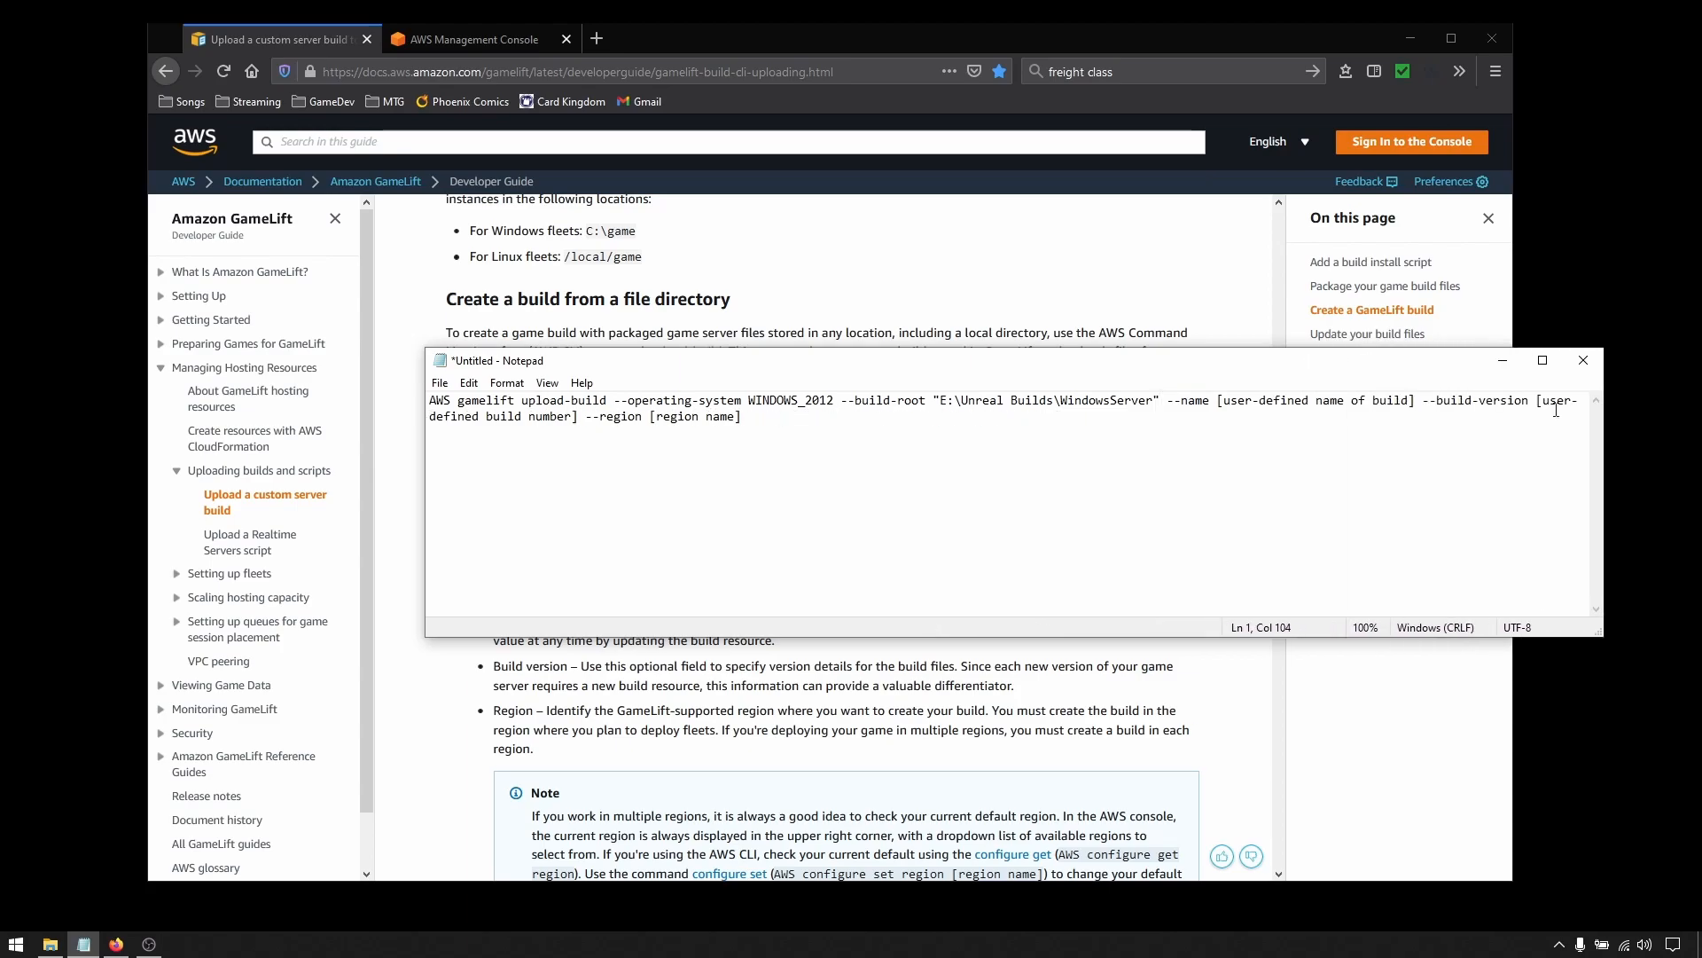
pyautogui.moveTo(1197, 364); pyautogui.dragTo(895, 368)
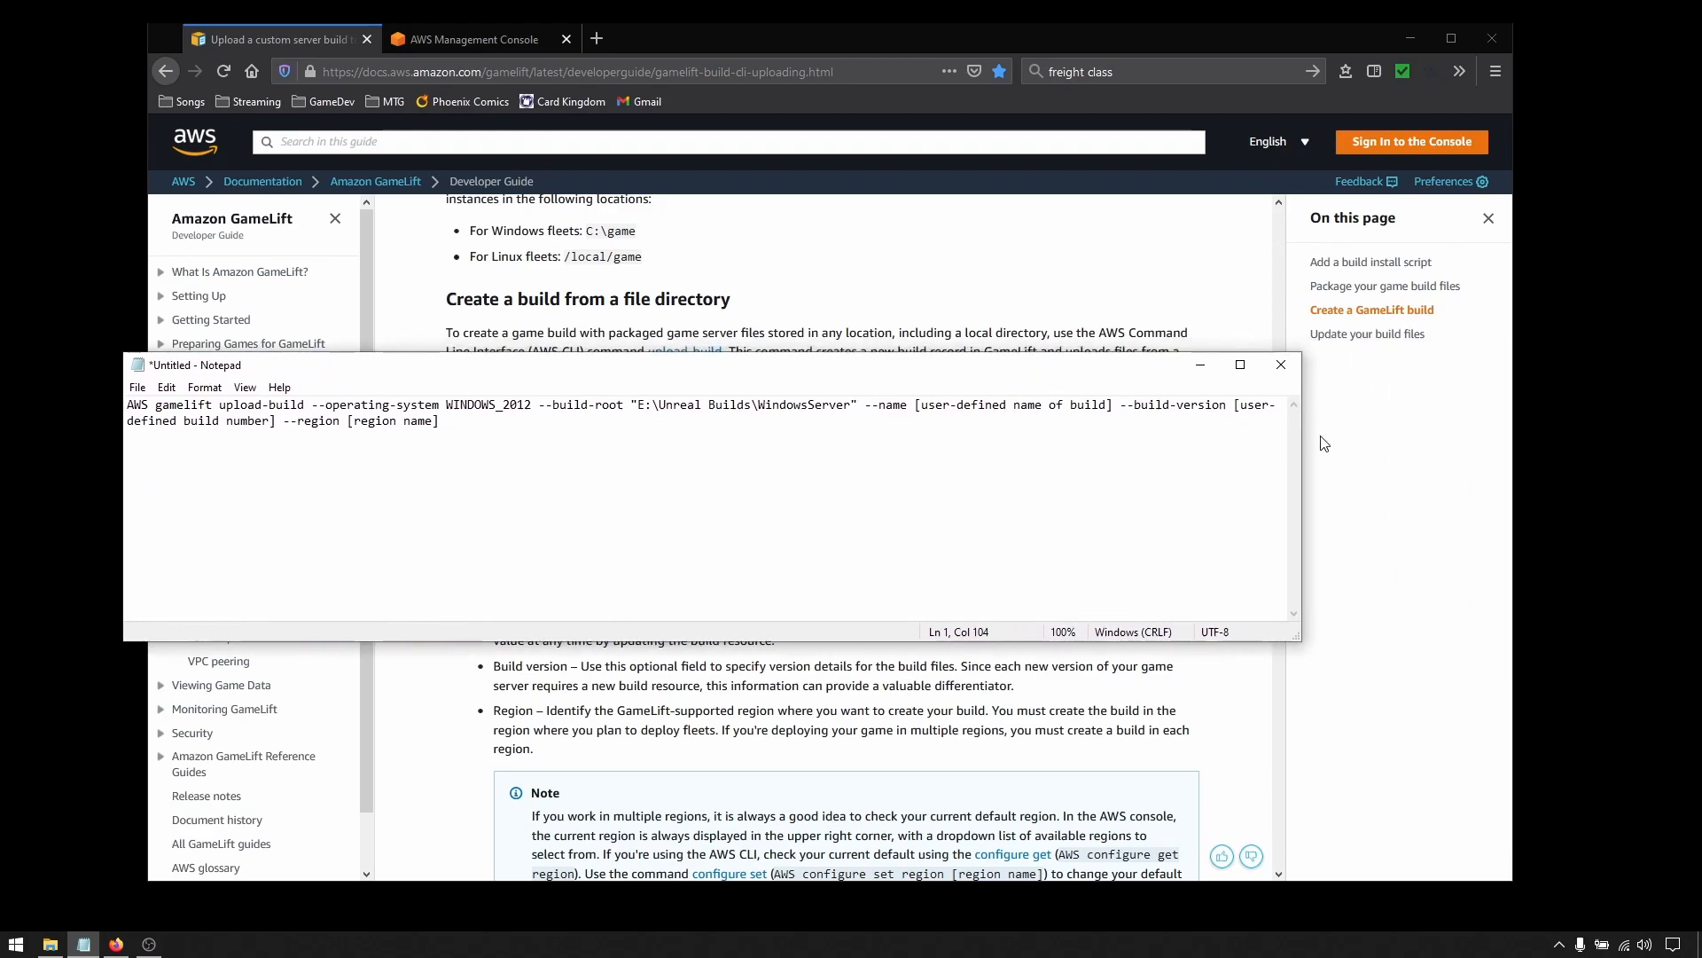
pyautogui.moveTo(1304, 457); pyautogui.dragTo(1642, 441)
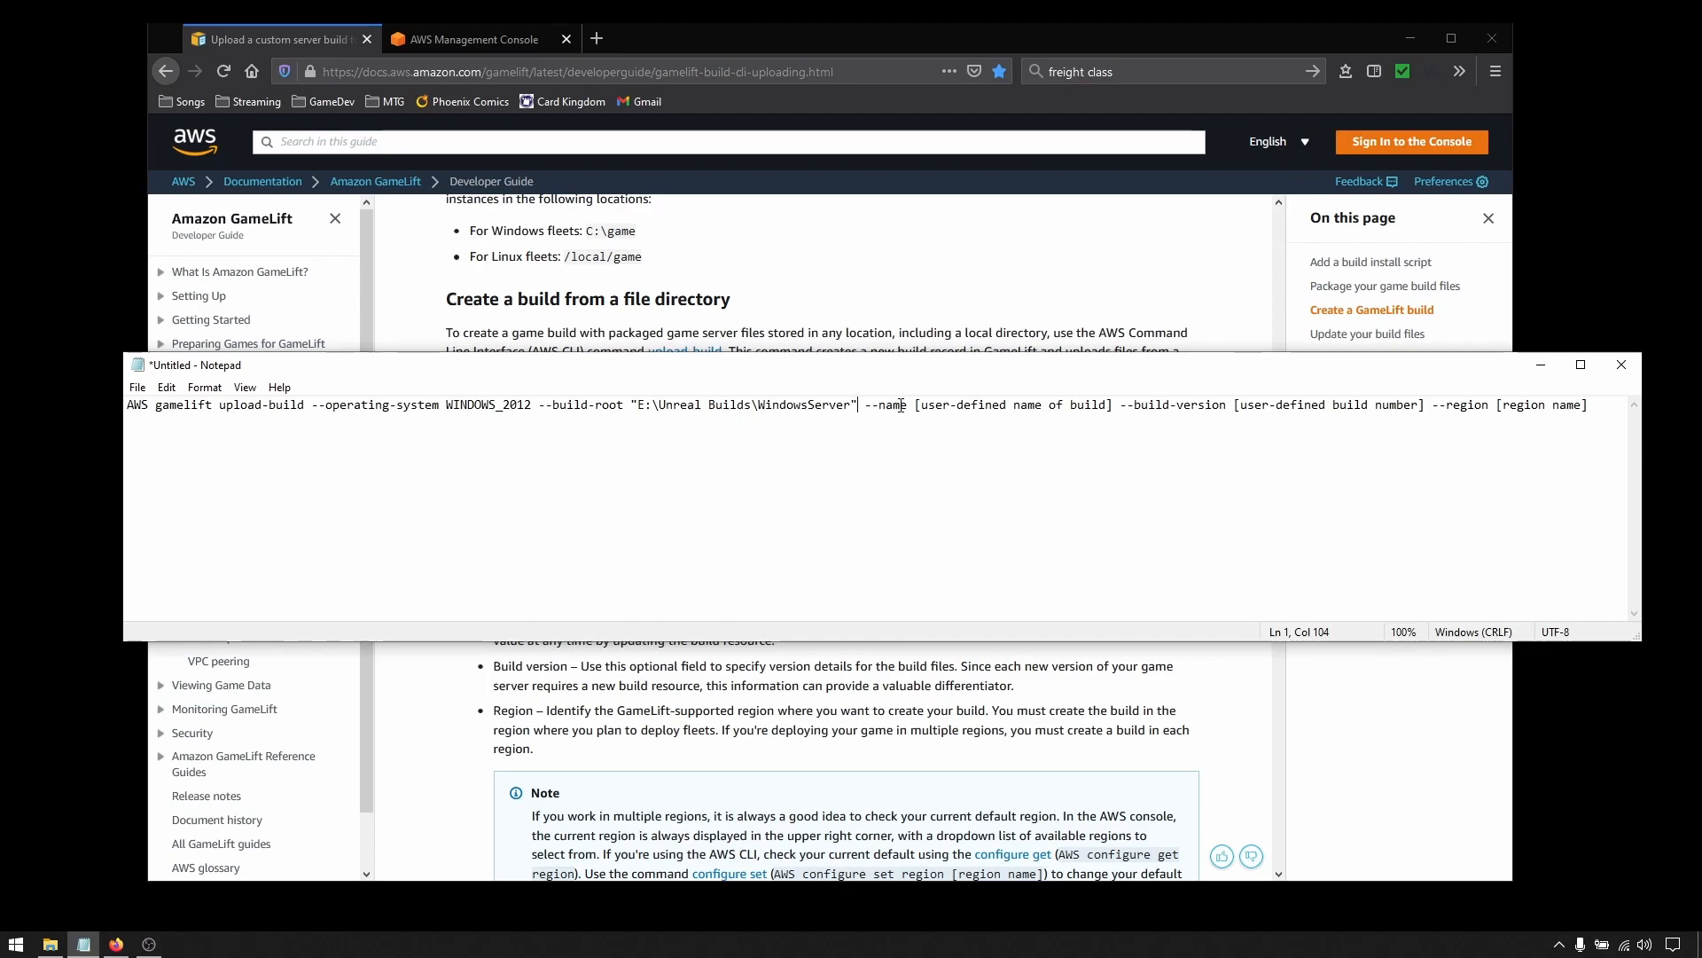
pyautogui.moveTo(915, 406); pyautogui.dragTo(1115, 404)
pyautogui.write('"gamel')
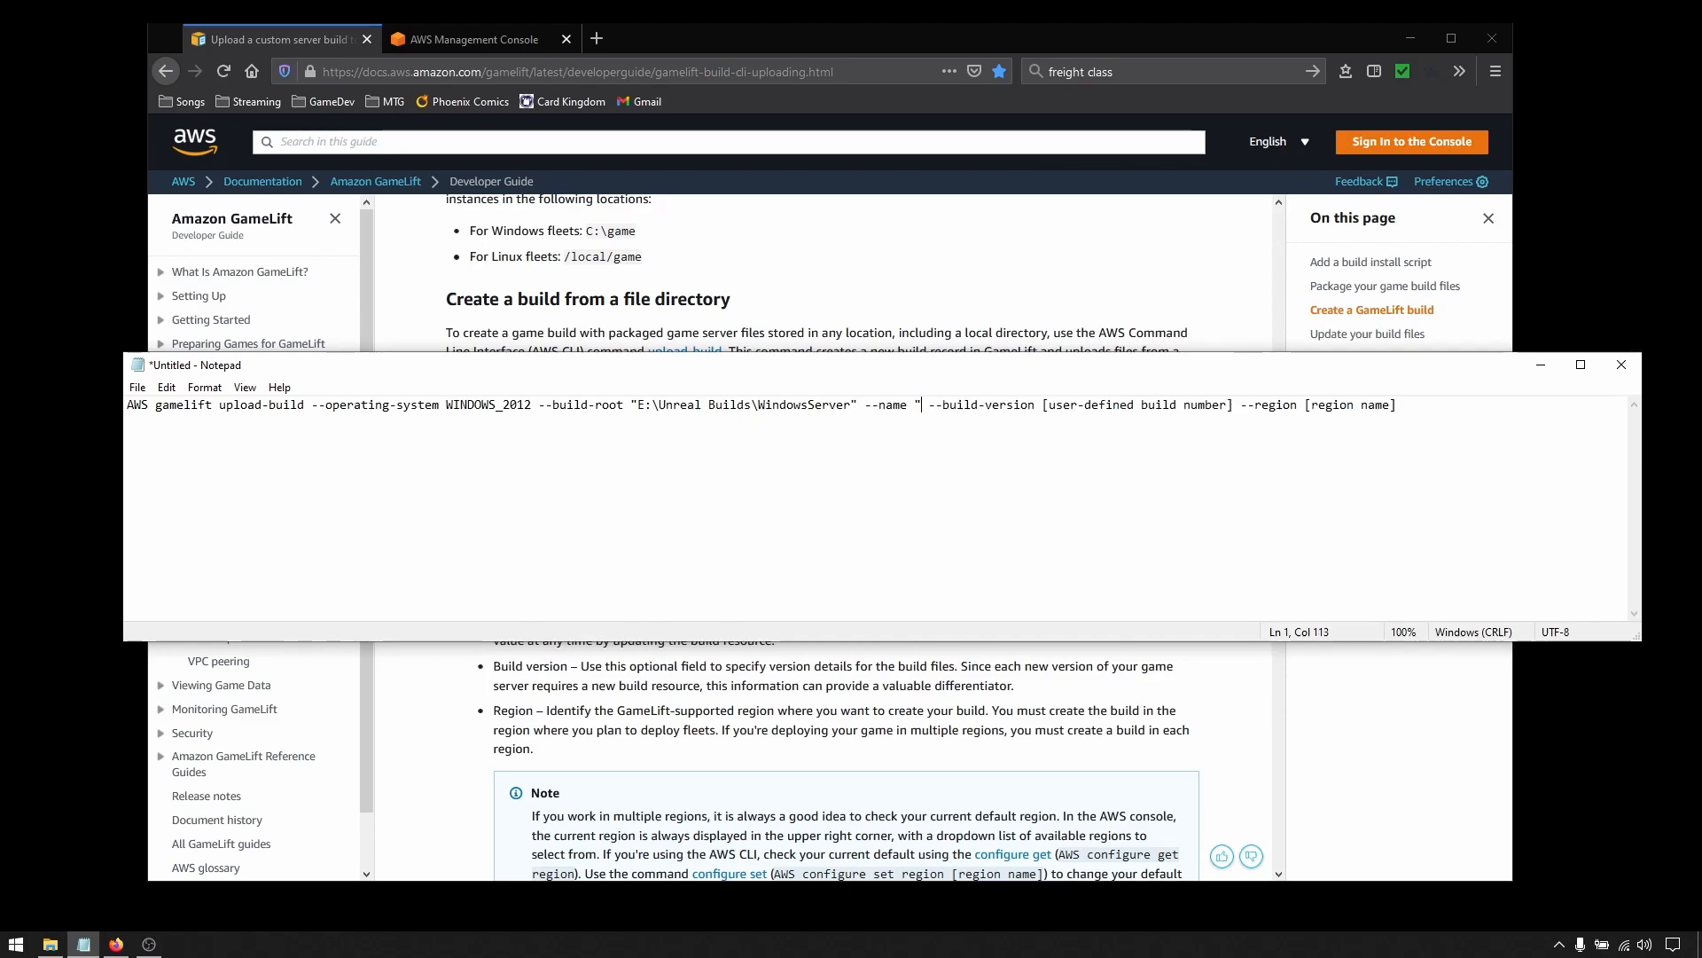
pyautogui.write('if')
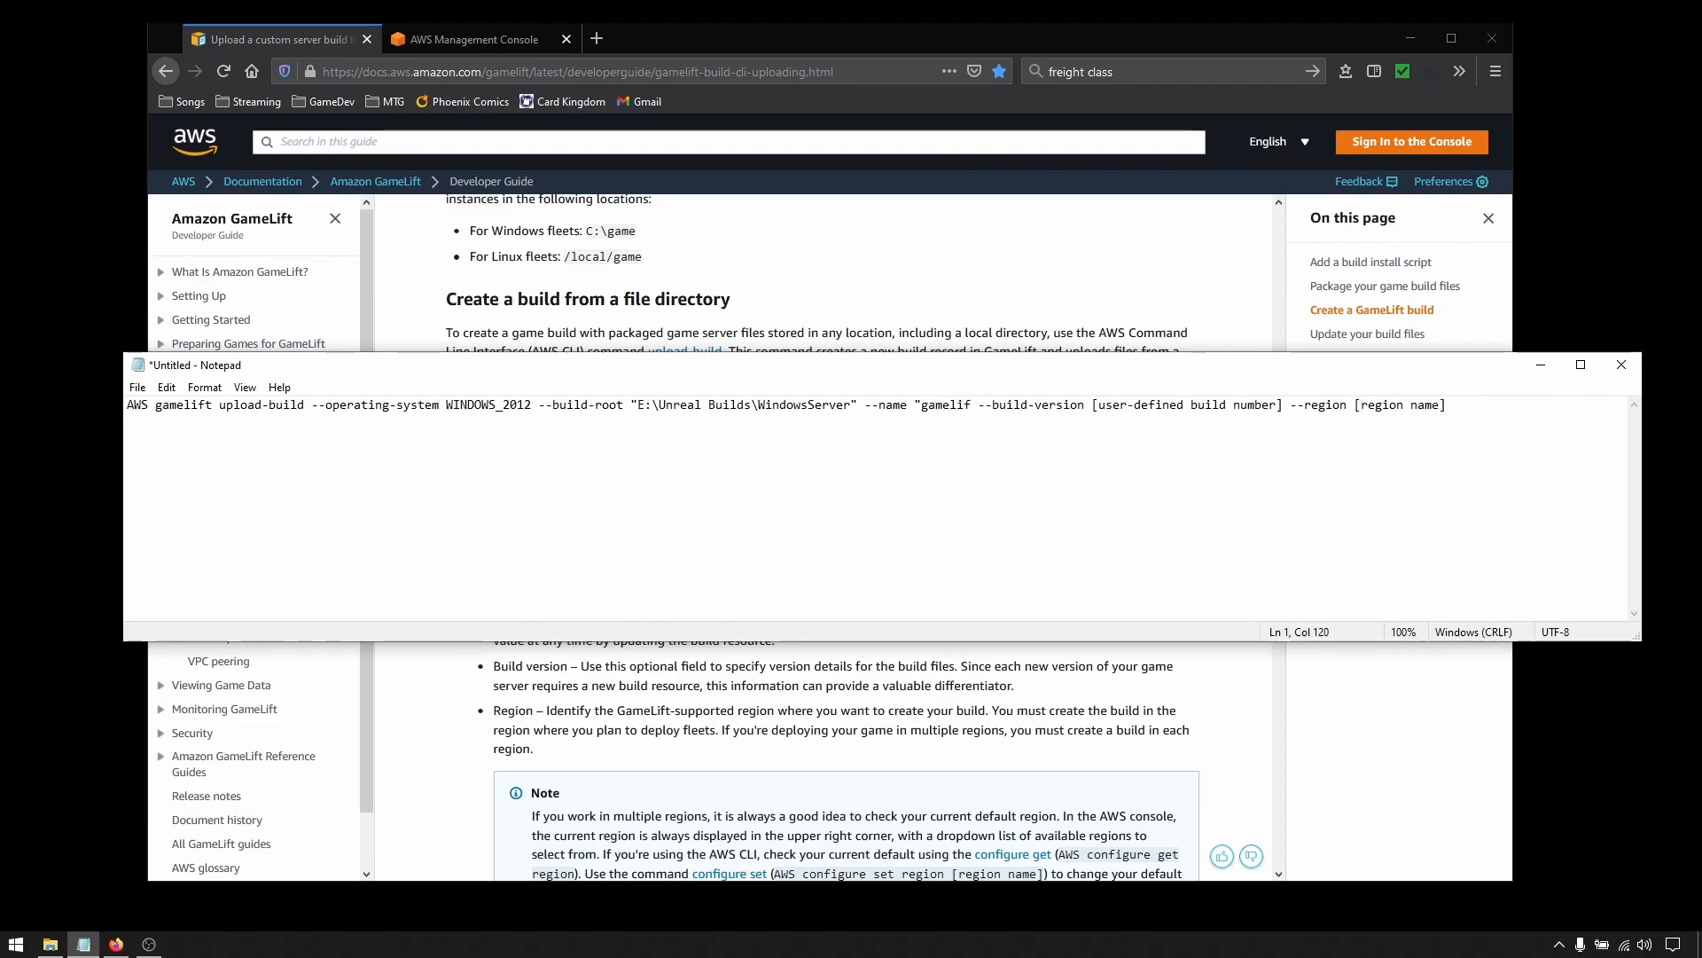
pyautogui.write('t-unre')
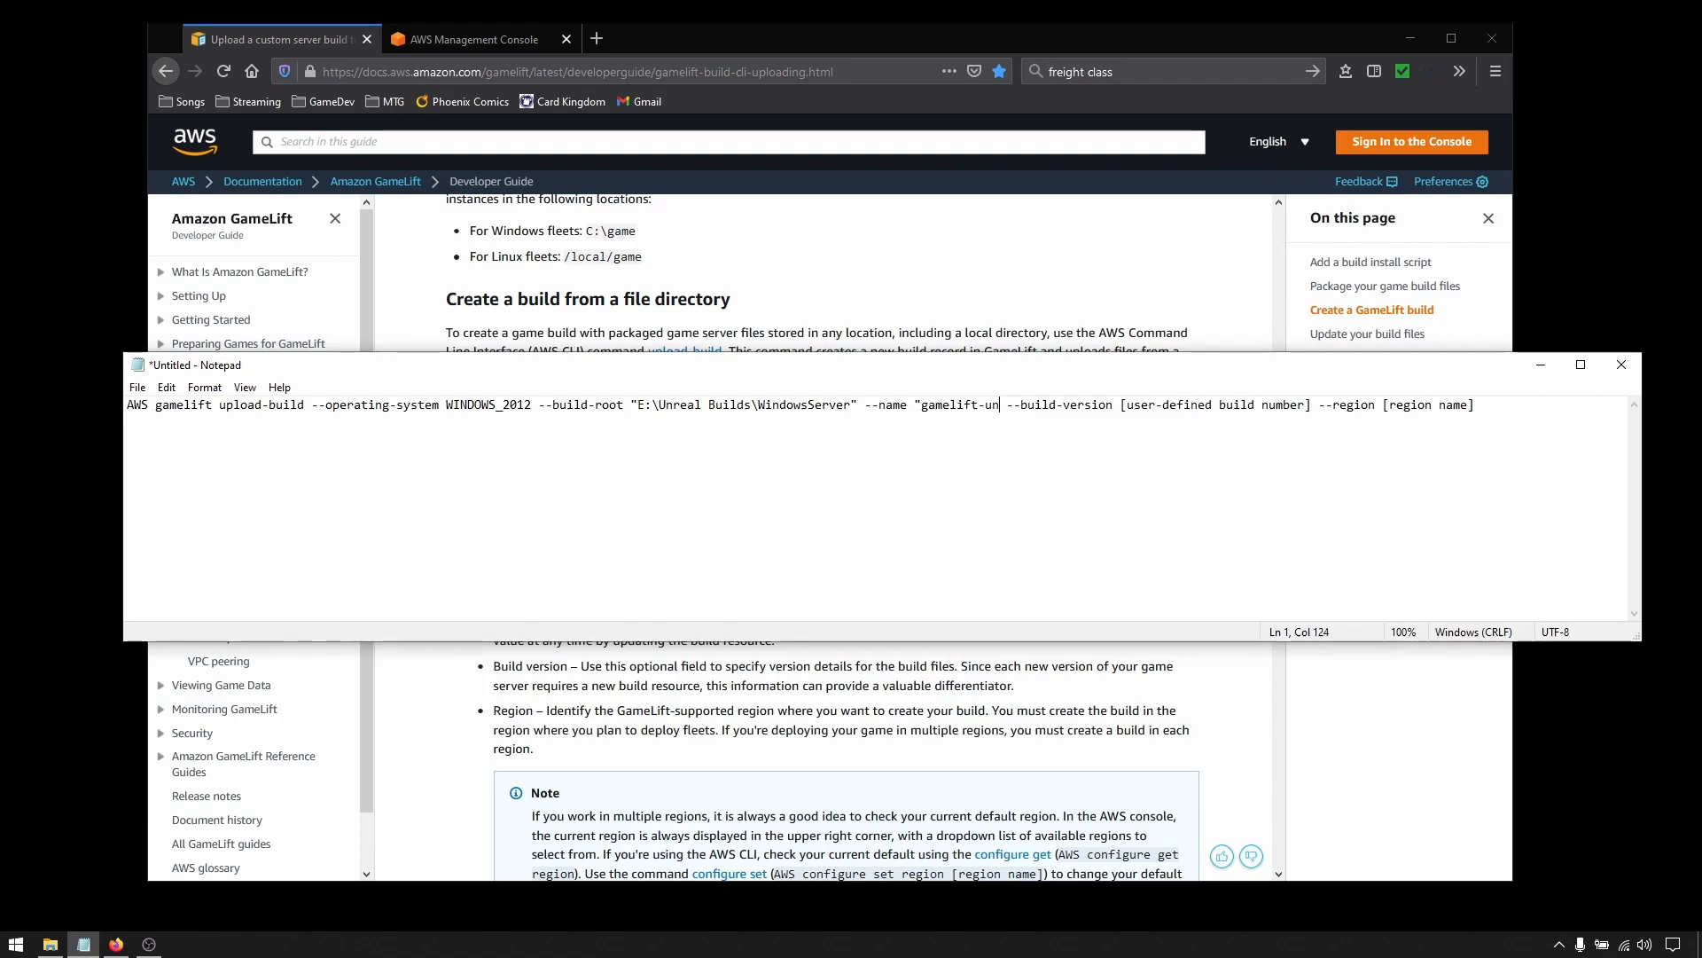
pyautogui.write('al')
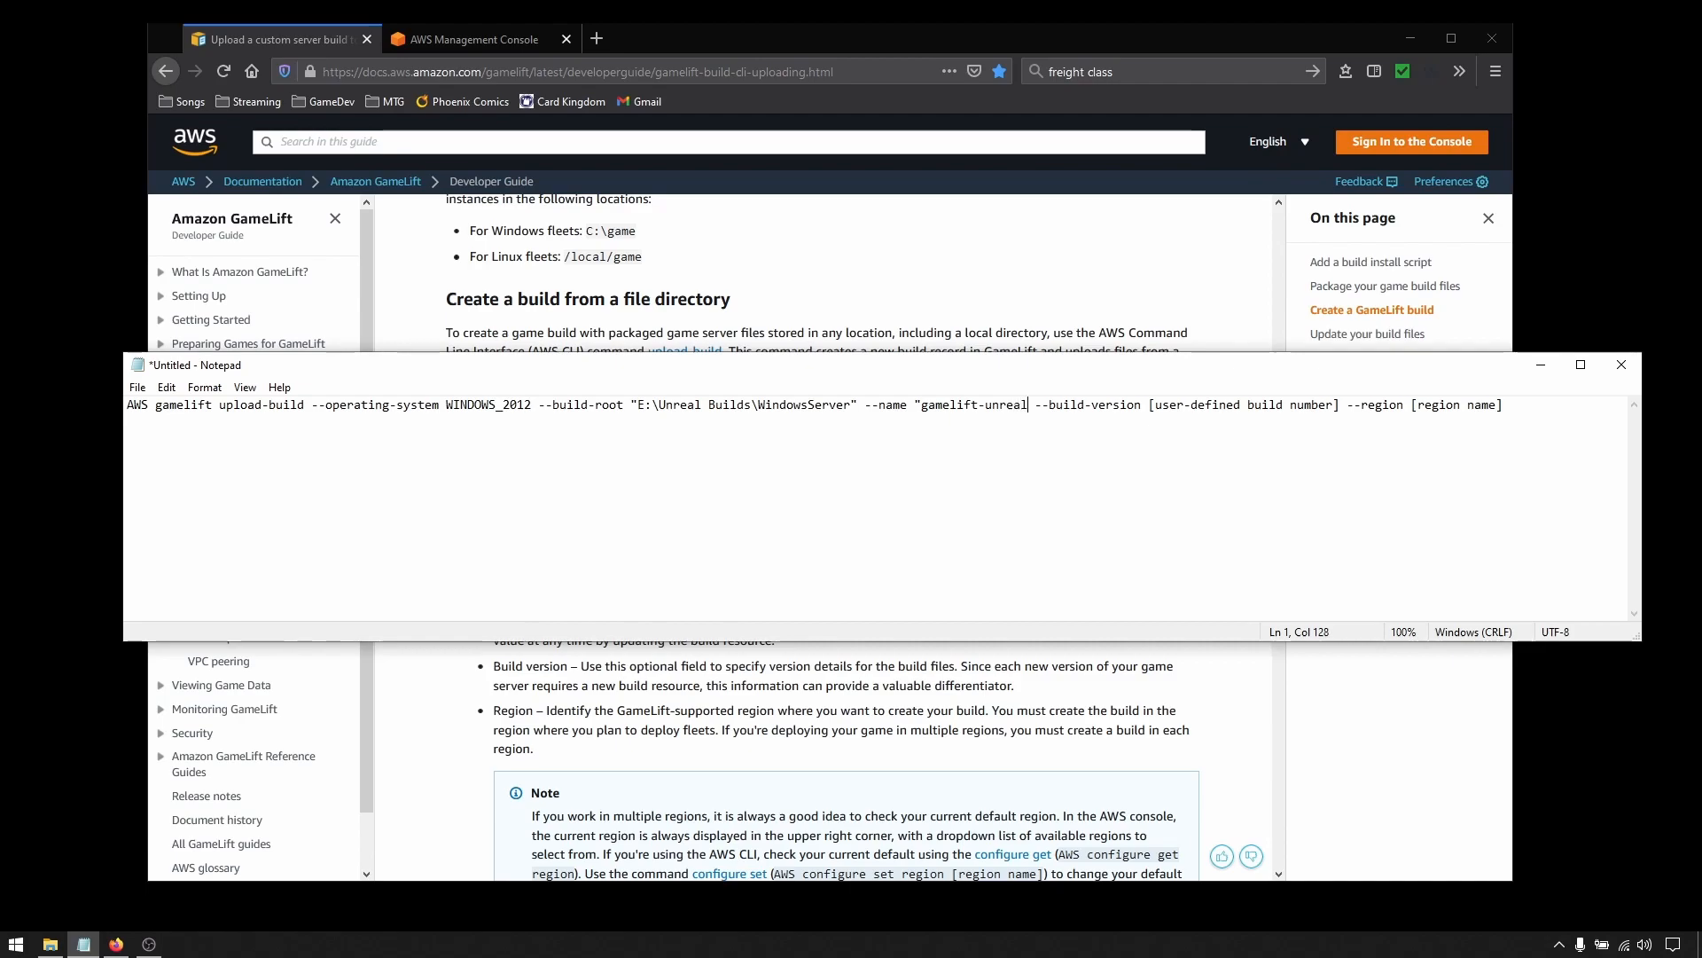
pyautogui.write('"')
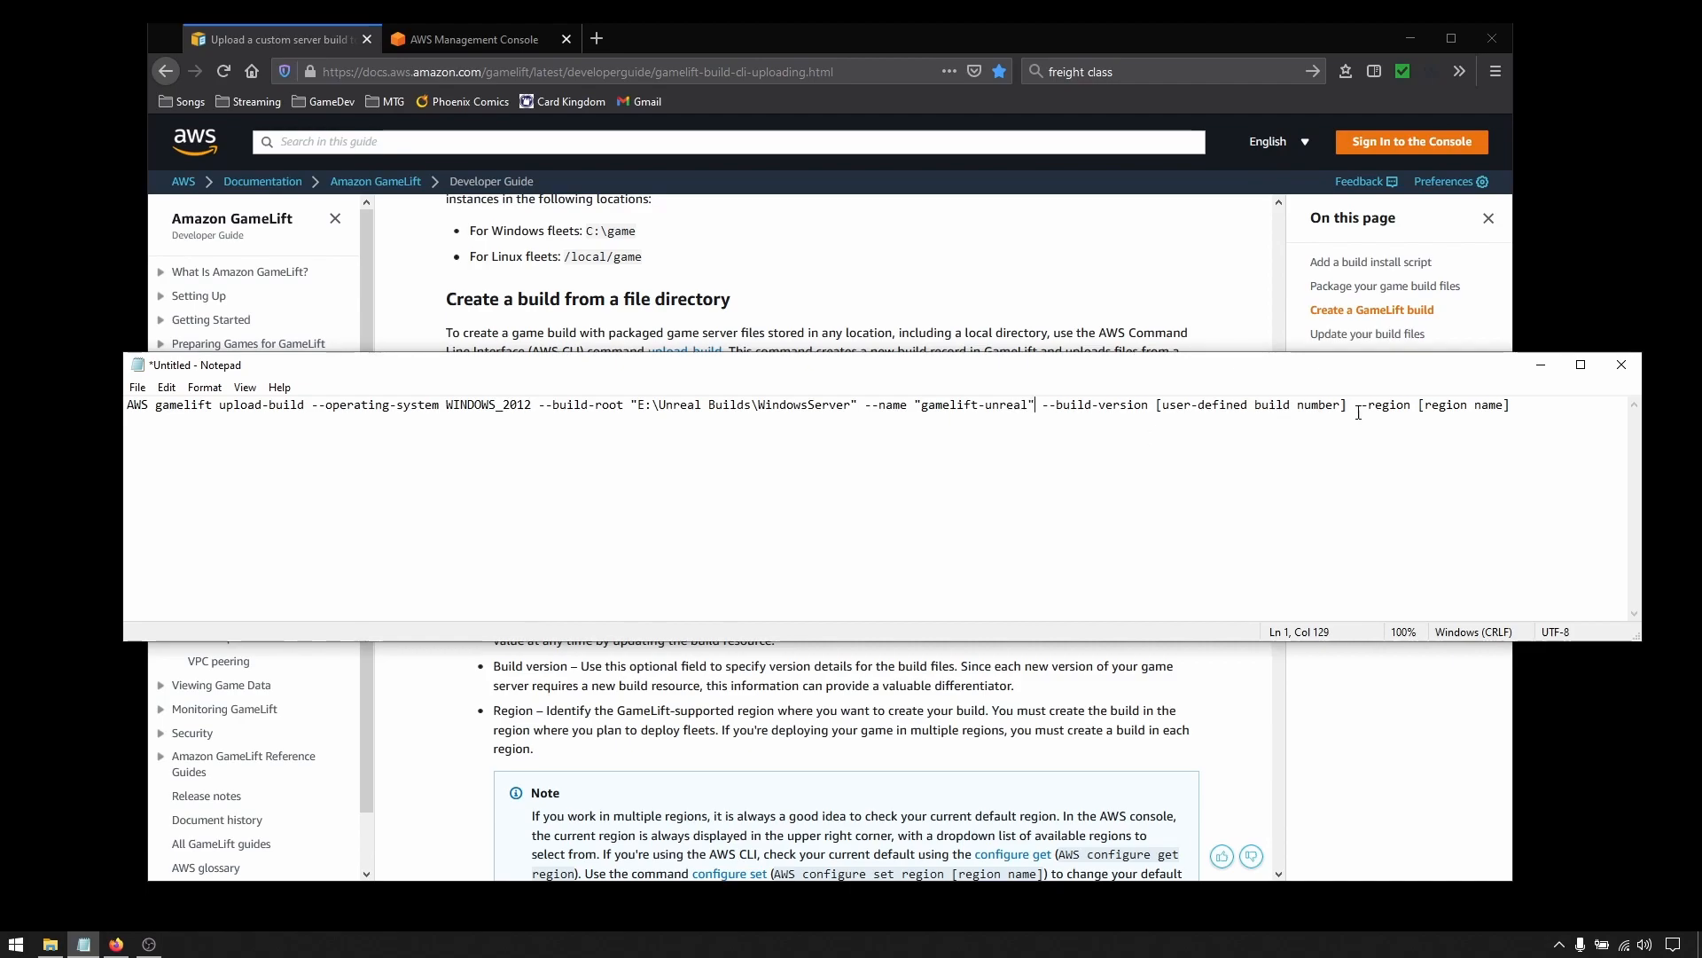
# Step: Set the command's build version to "0.01" in quotes and its region to us-west-2
pyautogui.moveTo(1347, 410); pyautogui.dragTo(1158, 415)
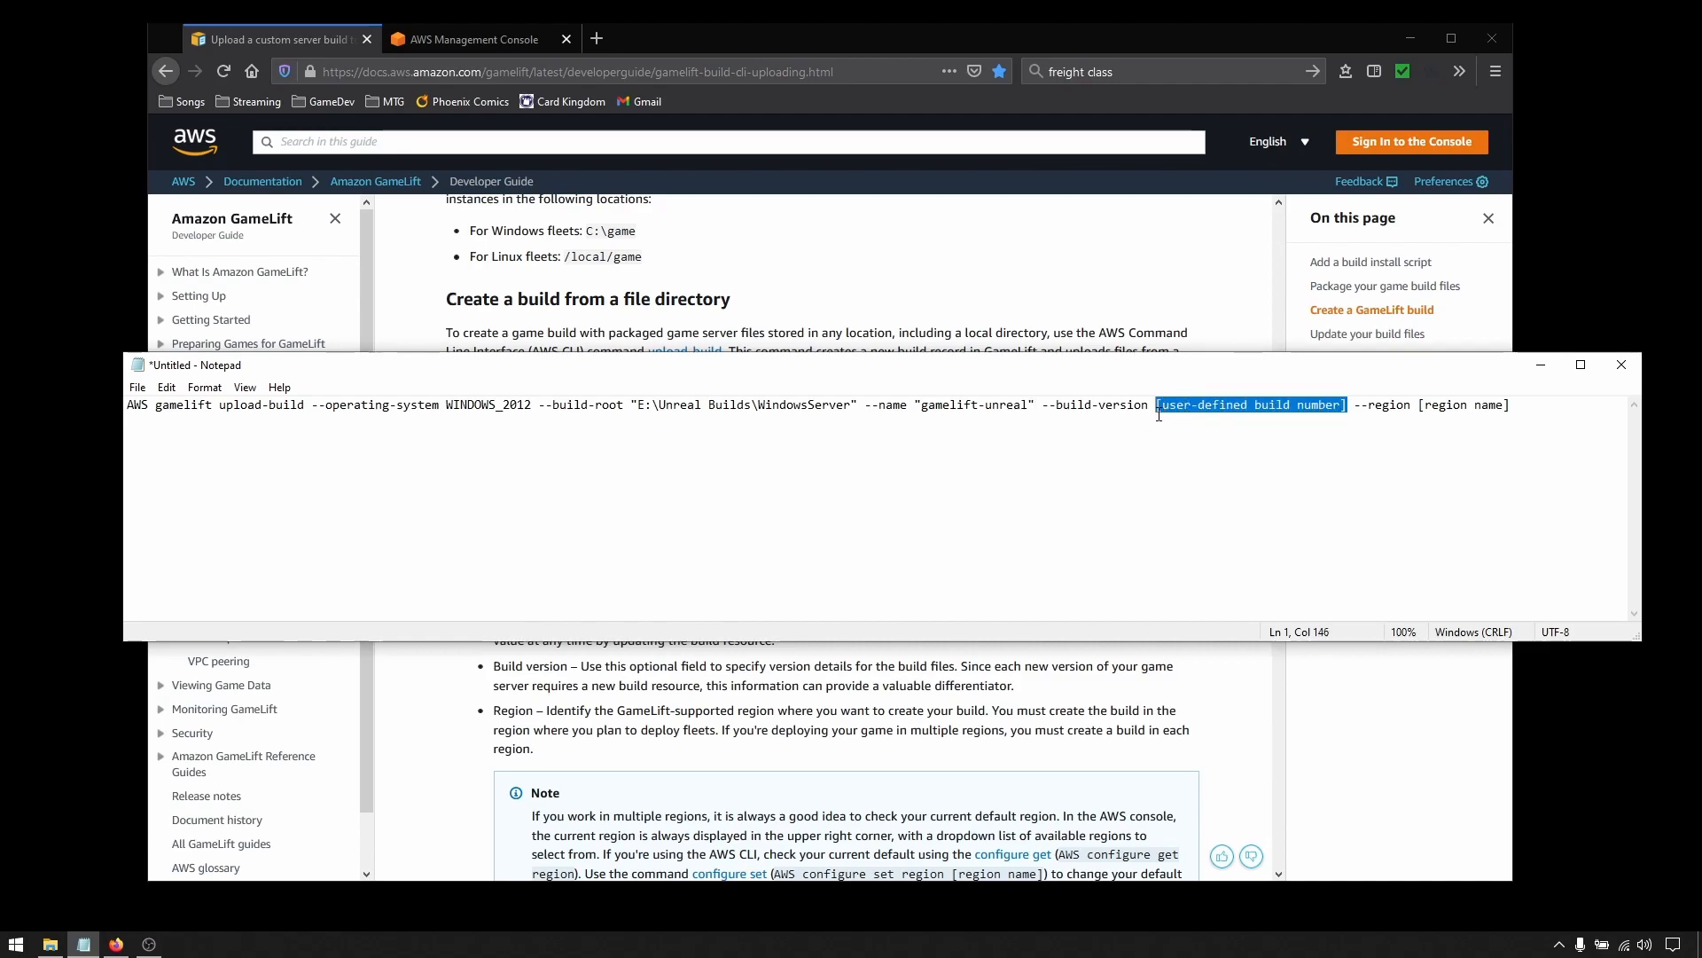
pyautogui.write('"0.01')
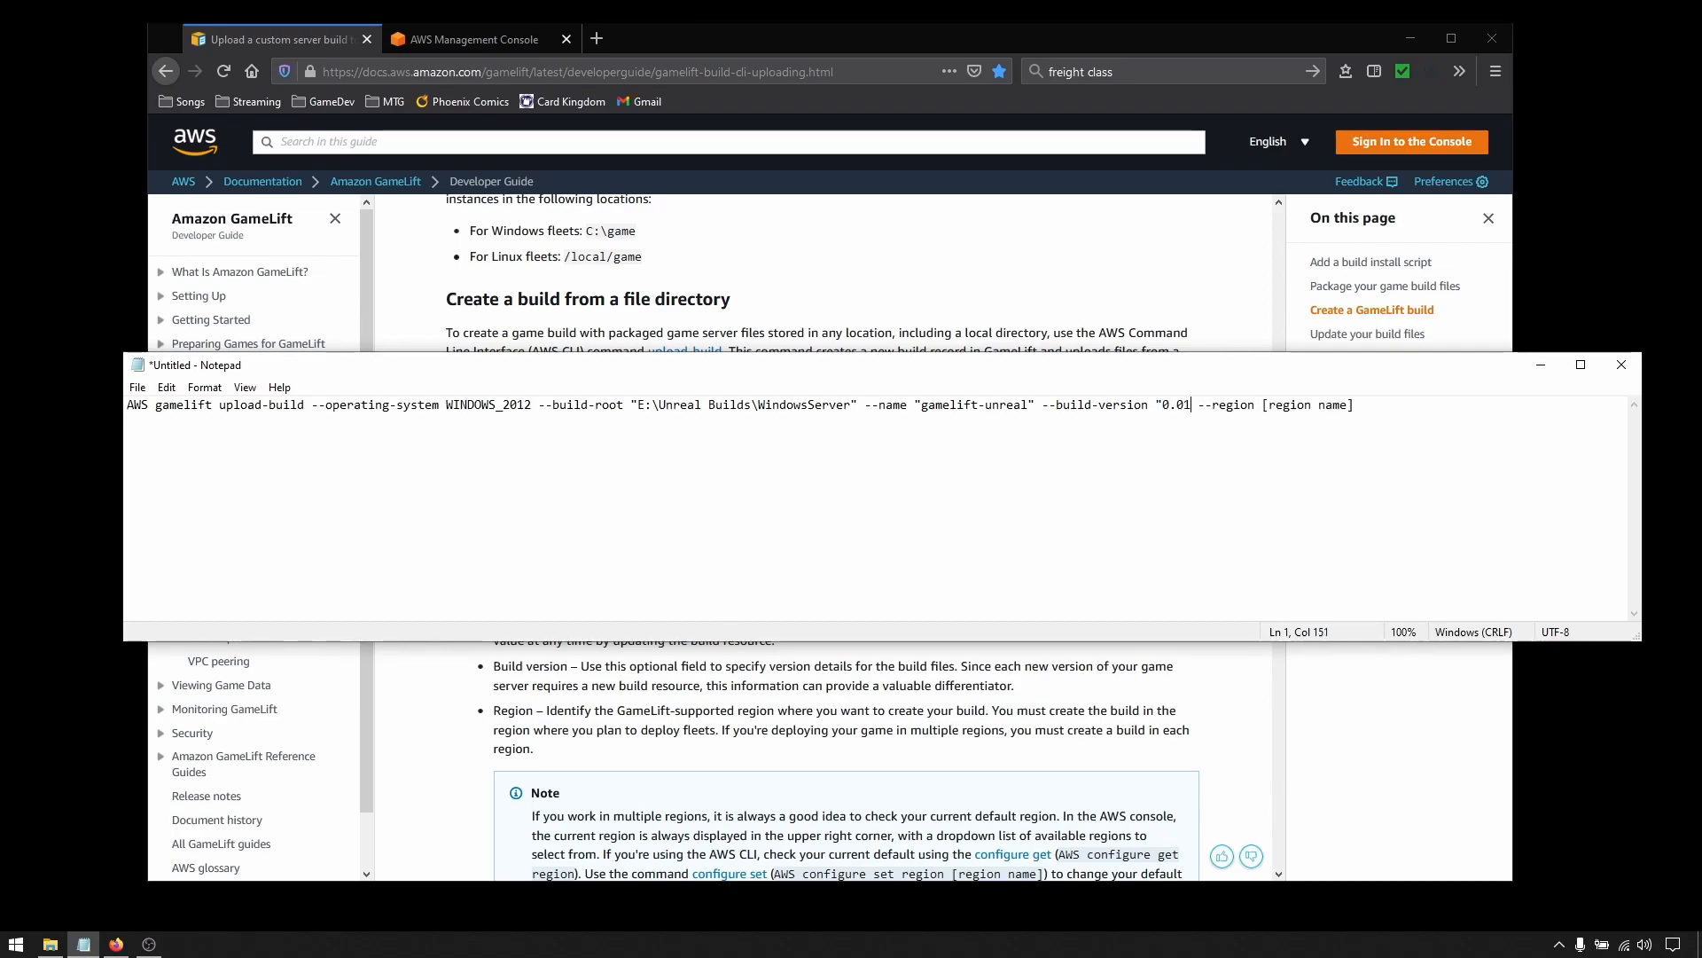
pyautogui.write('"')
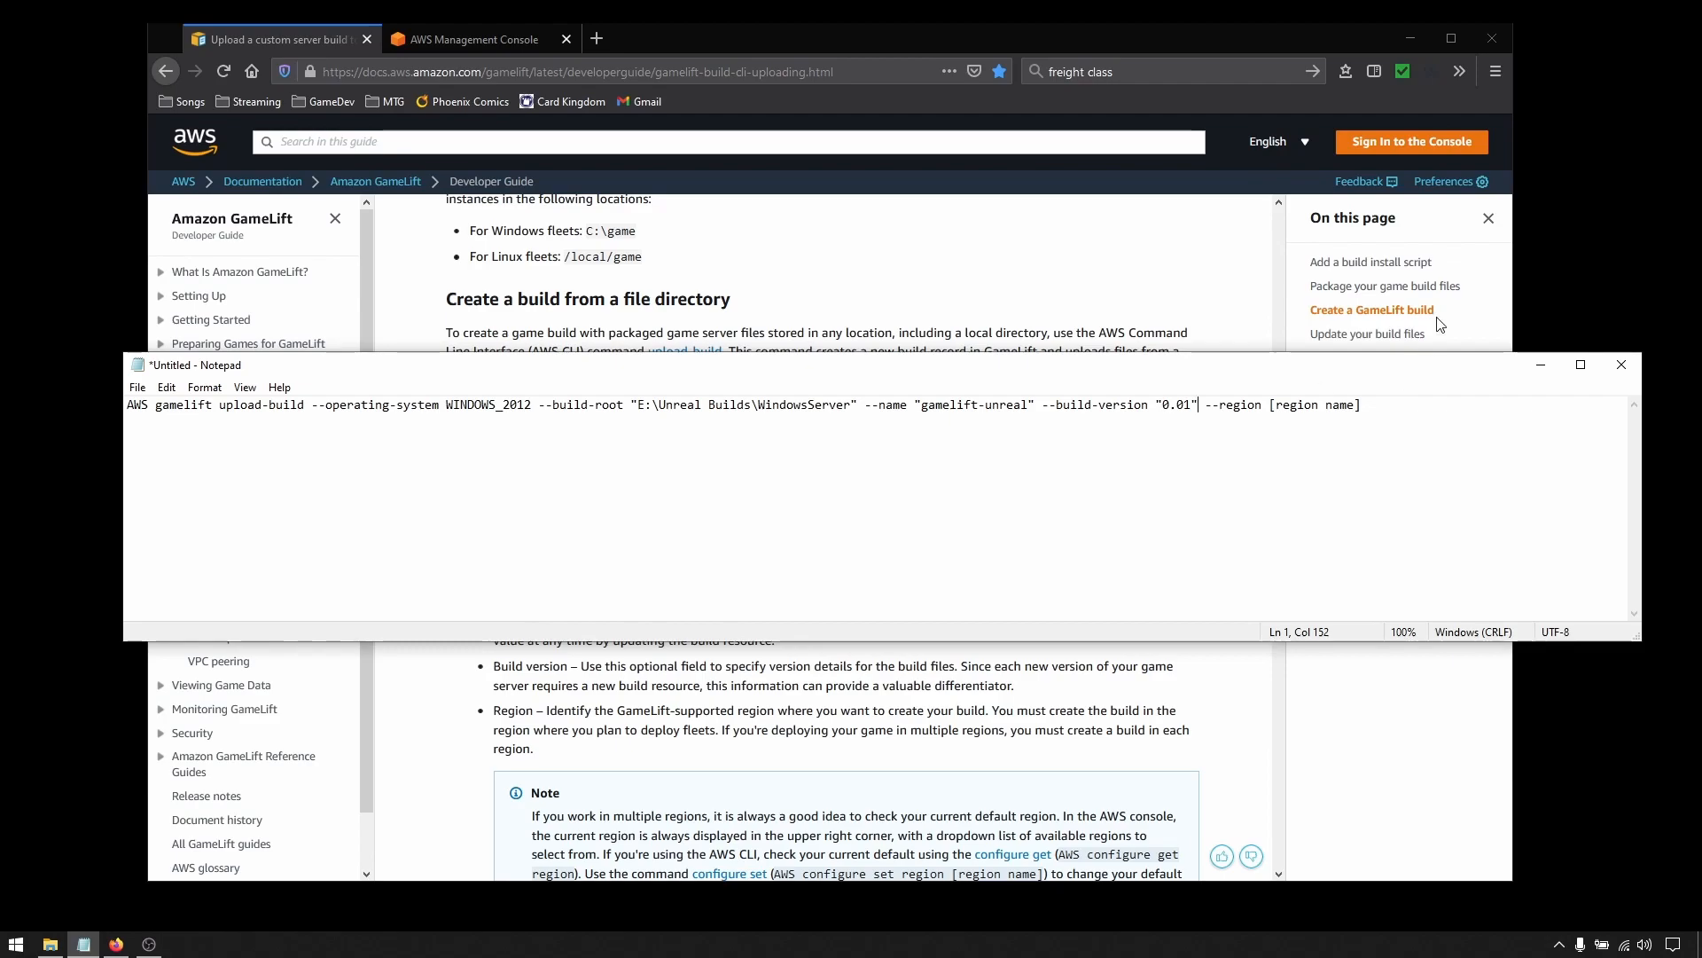
pyautogui.moveTo(1292, 408); pyautogui.dragTo(1271, 409)
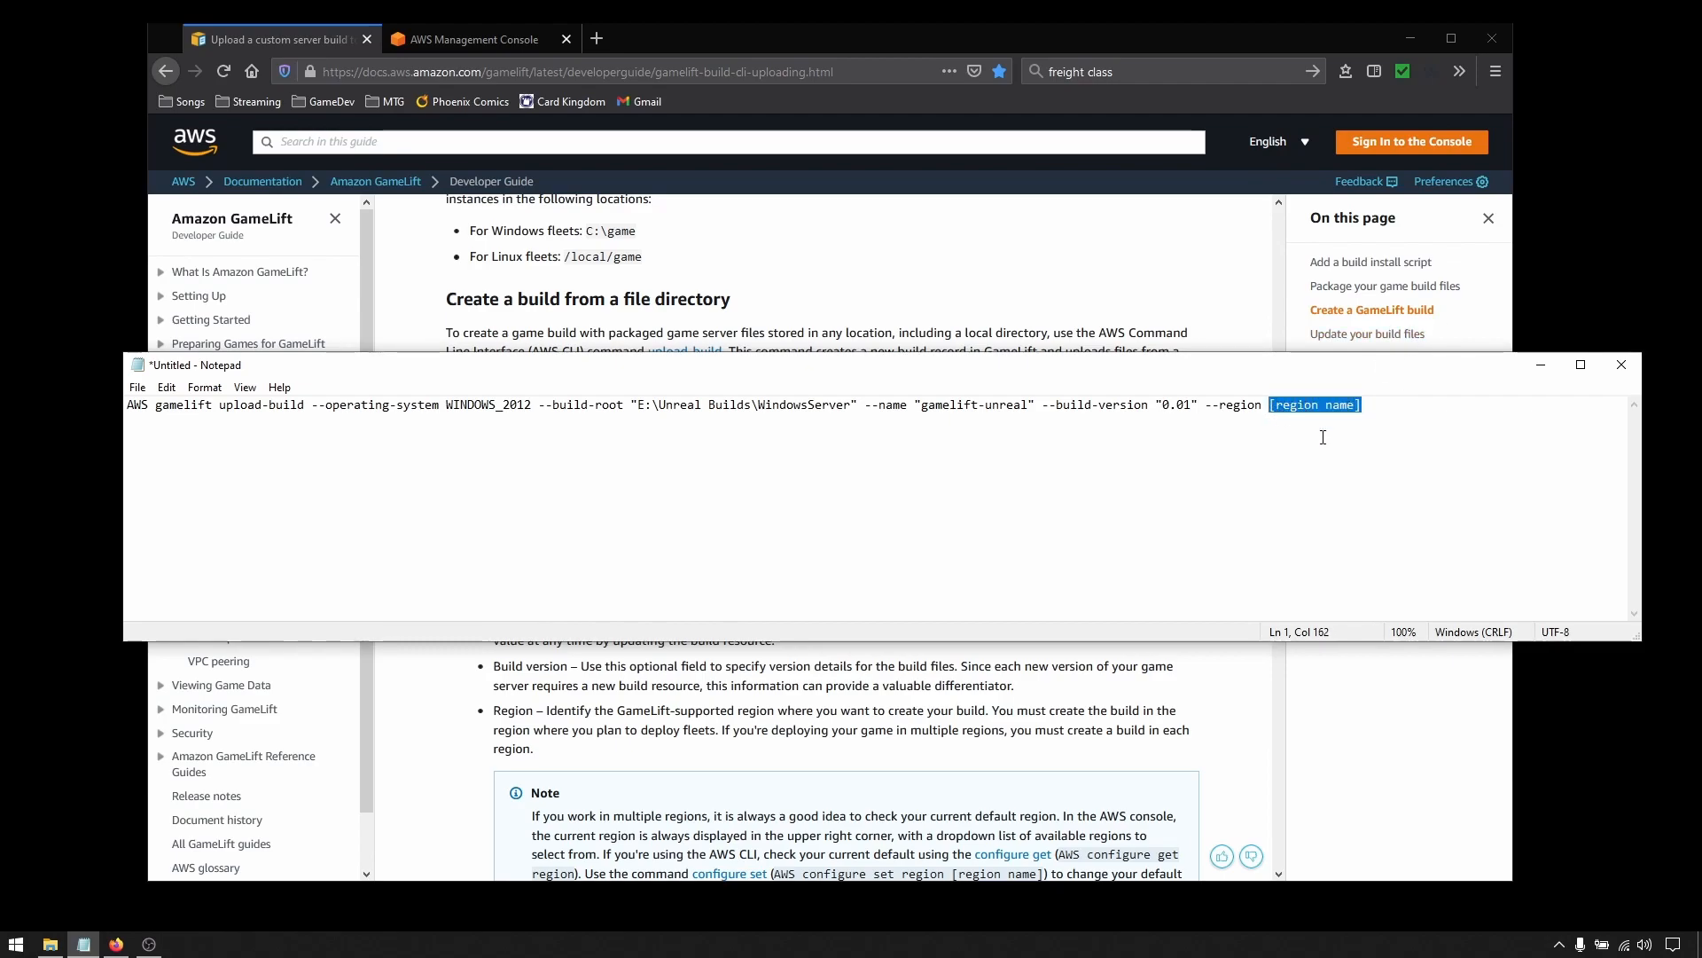
pyautogui.write('us-west-2')
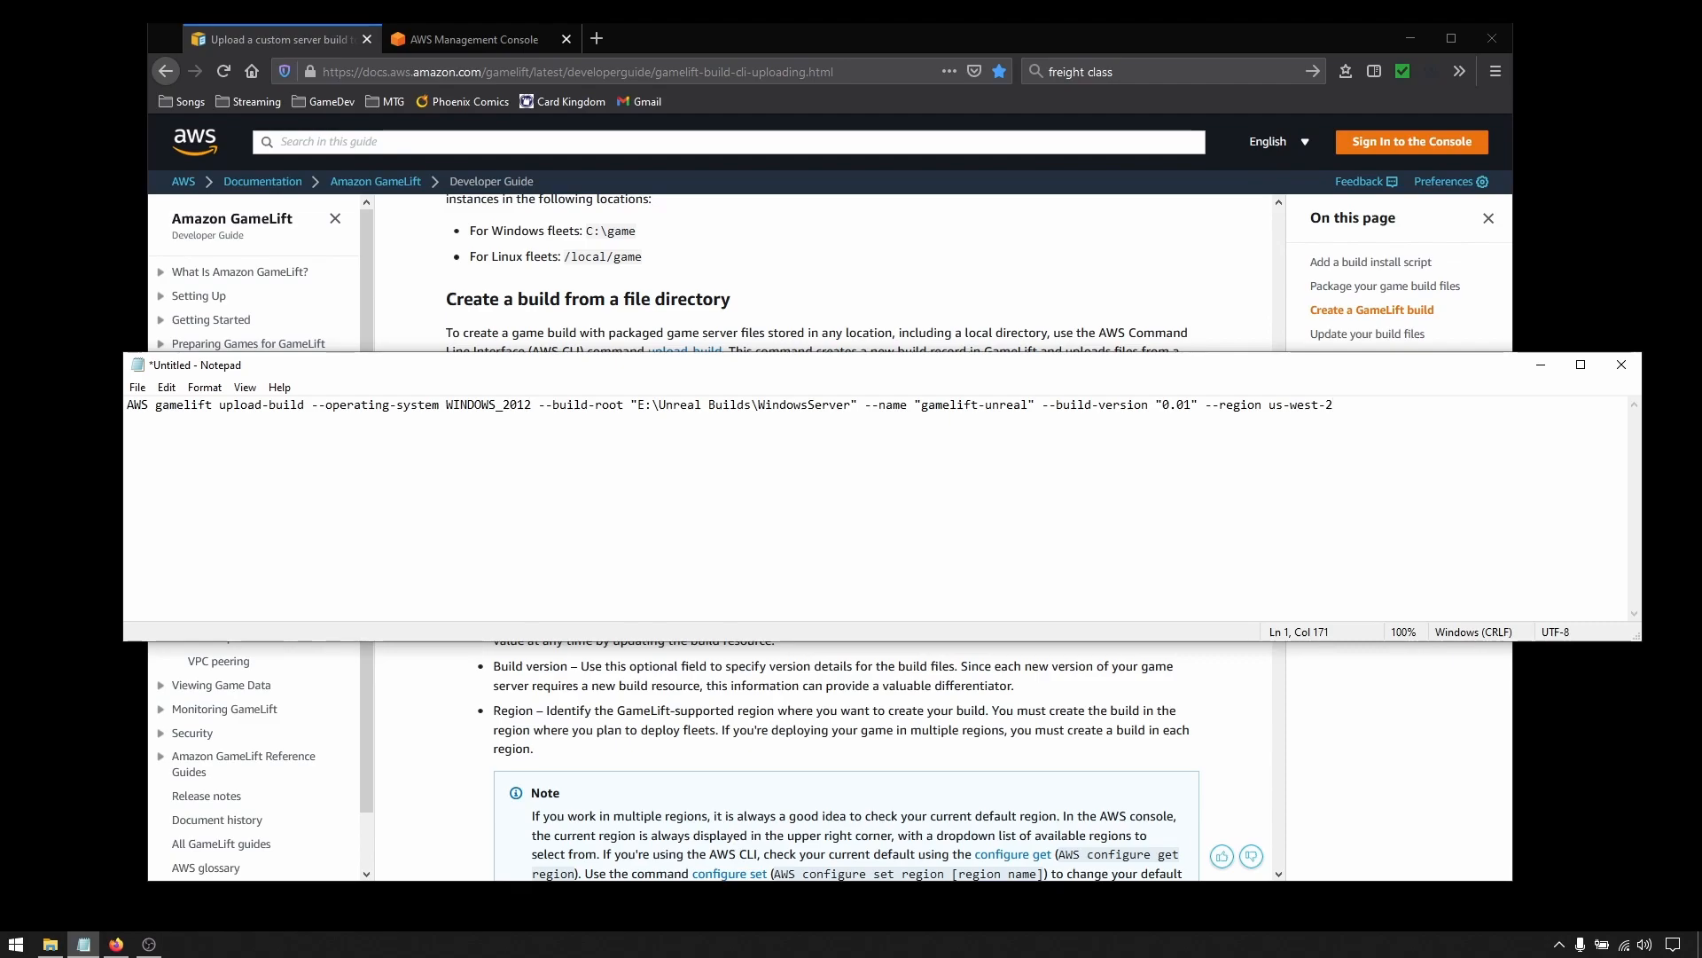
# Step: Copy the completed upload-build command and run it in a new Command Prompt window
pyautogui.moveTo(1335, 405); pyautogui.dragTo(55, 440)
pyautogui.hotkey('ctrl', 'c')
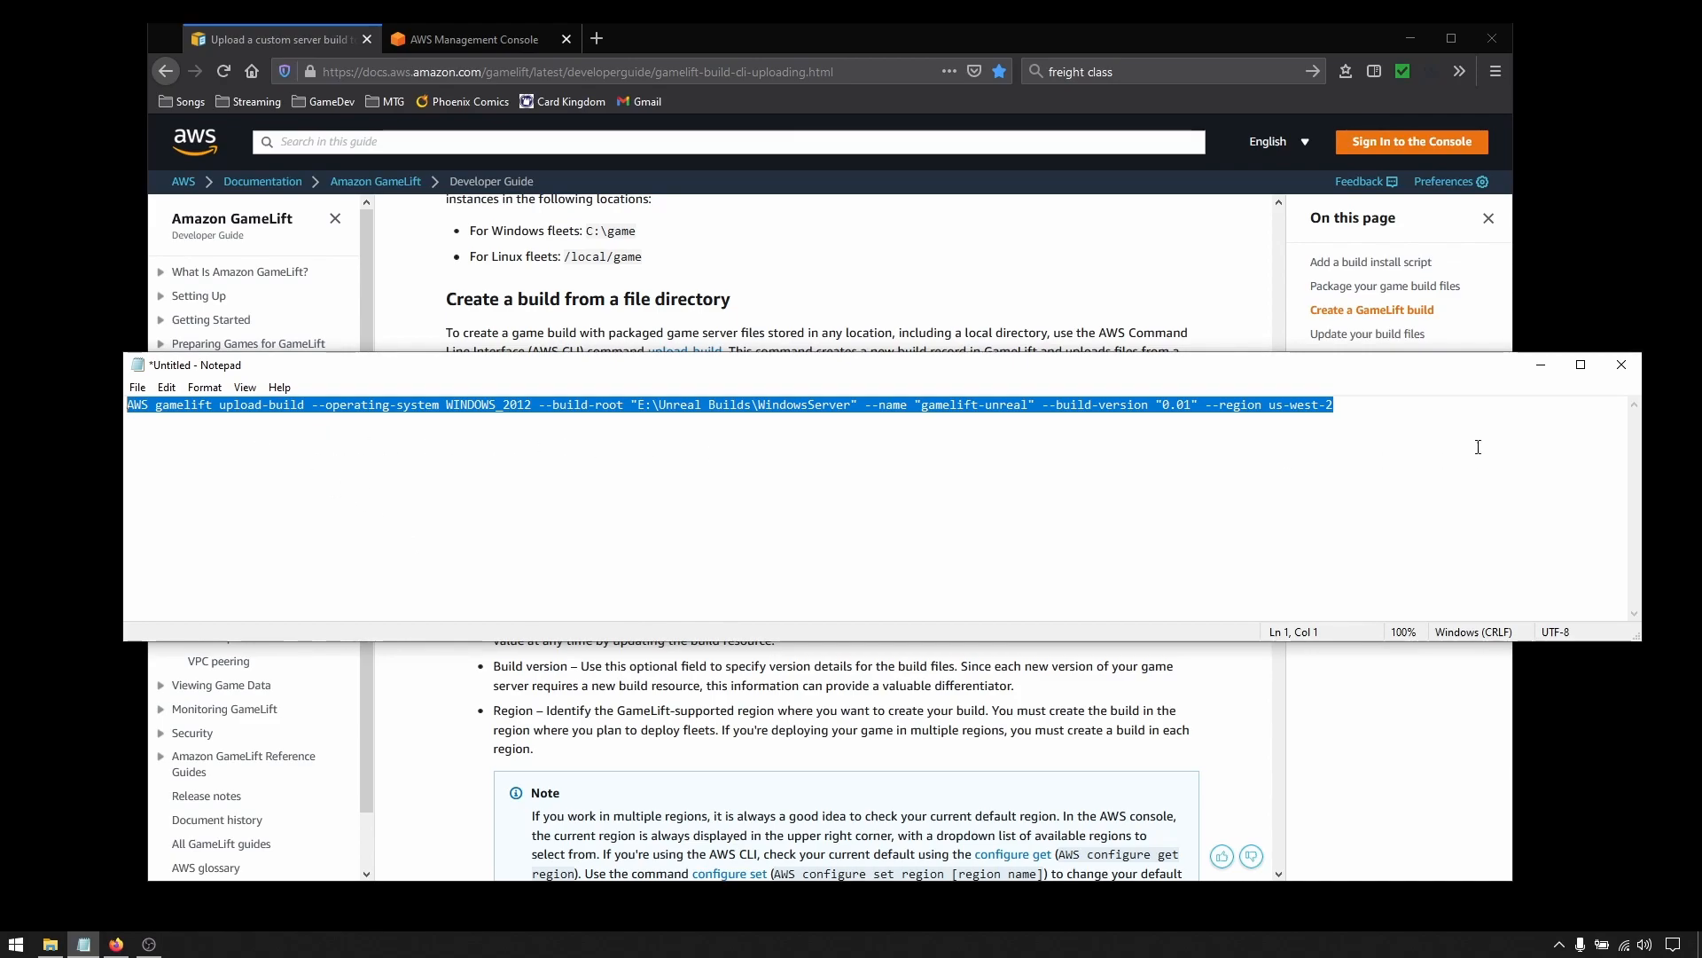
pyautogui.press('End')
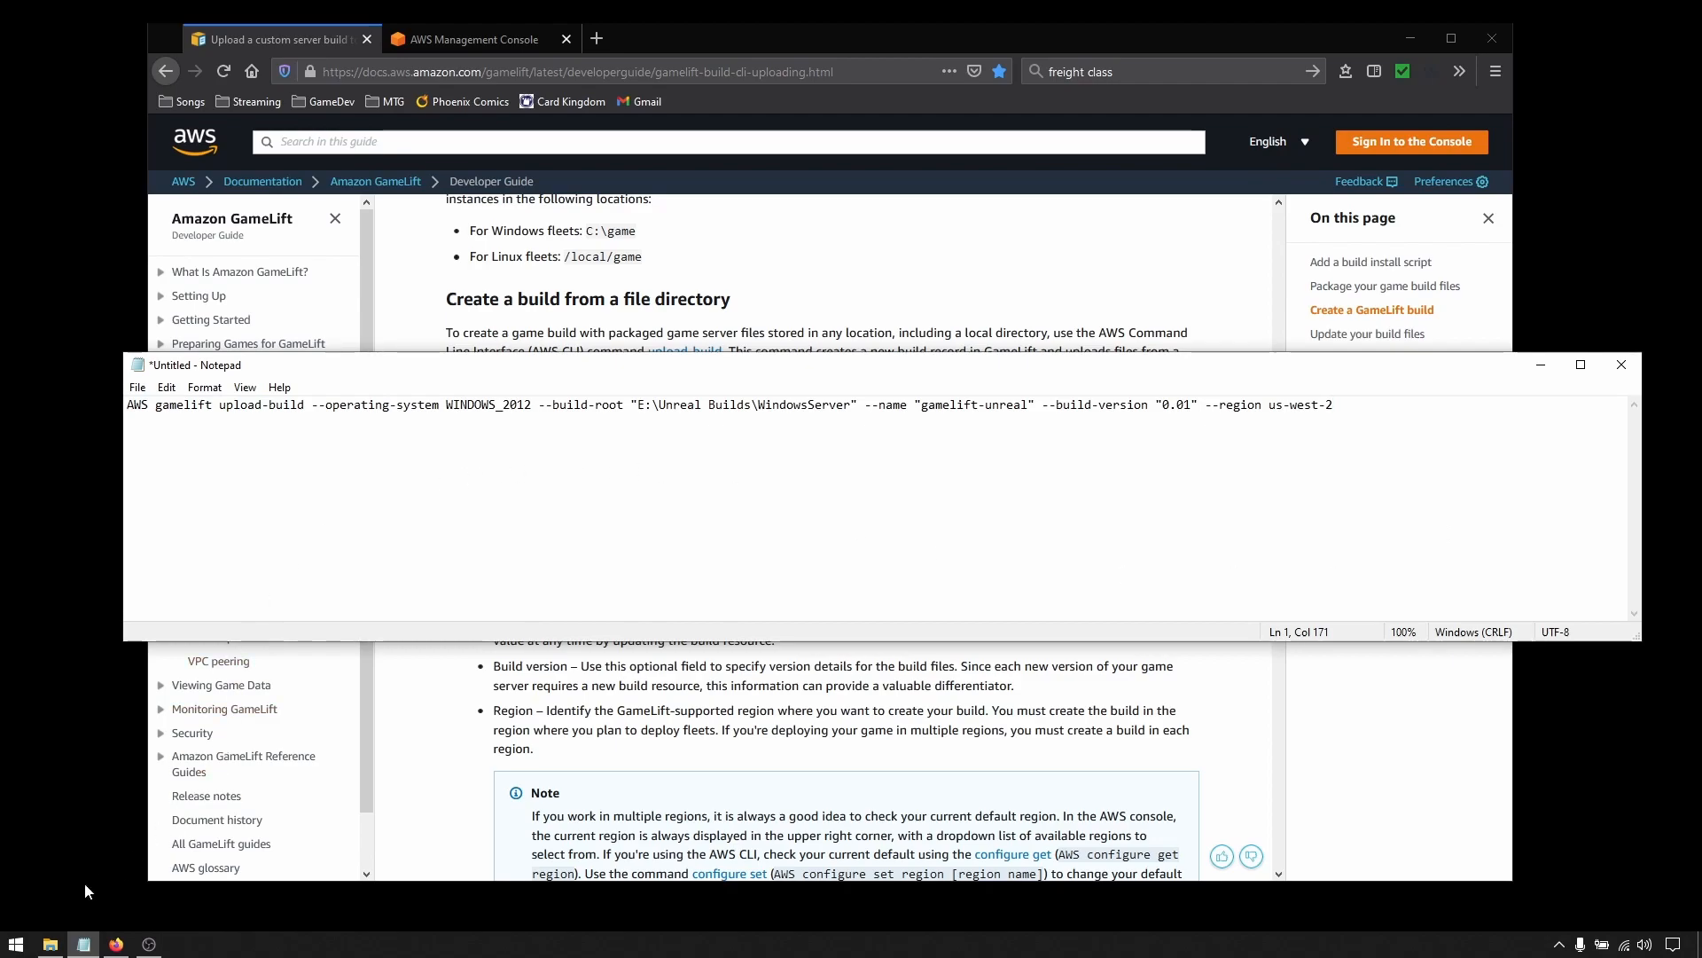
pyautogui.rightClick(16, 944)
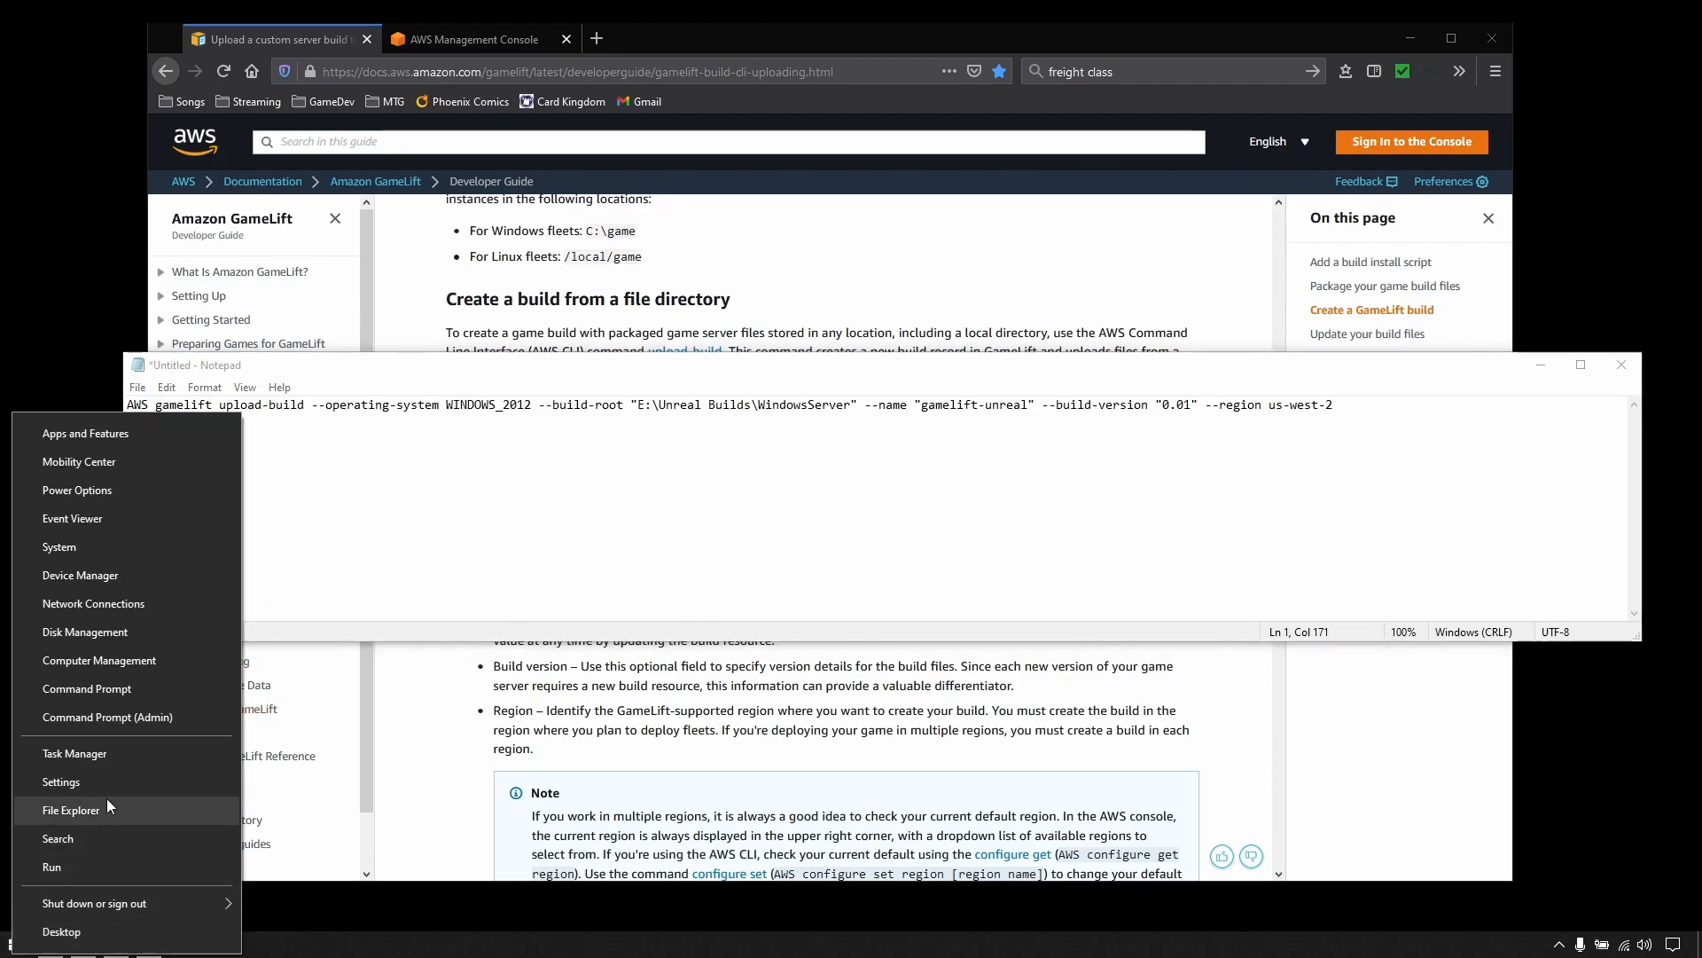
pyautogui.click(122, 693)
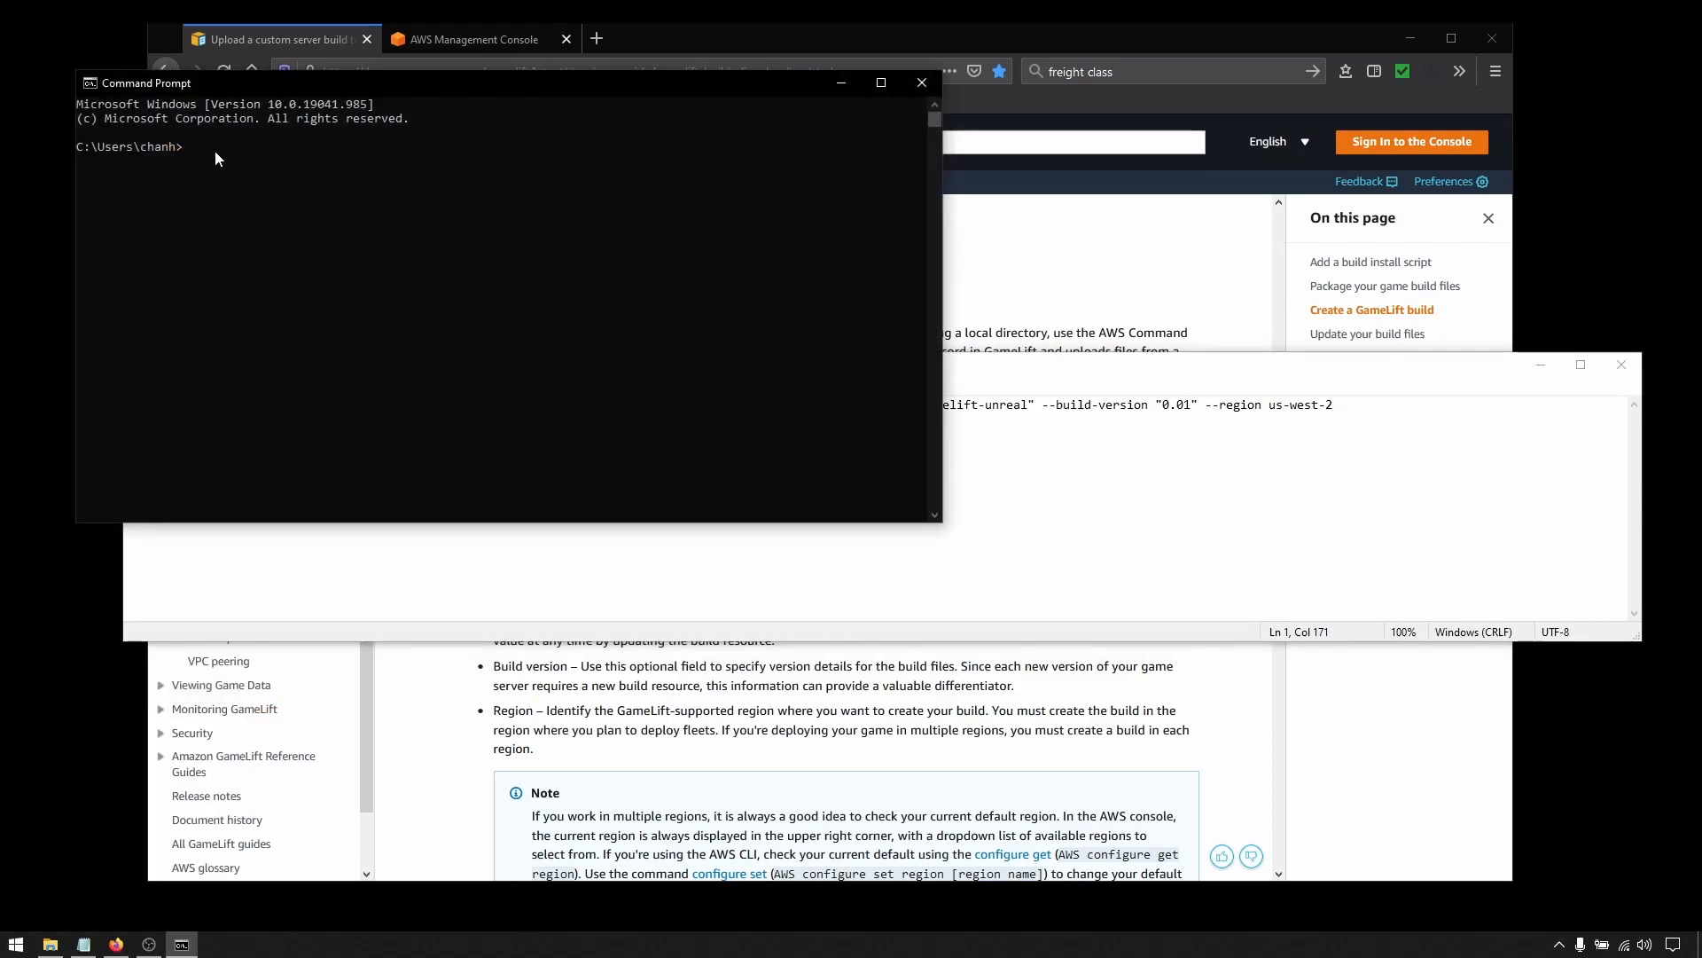
pyautogui.hotkey('ctrl', 'v')
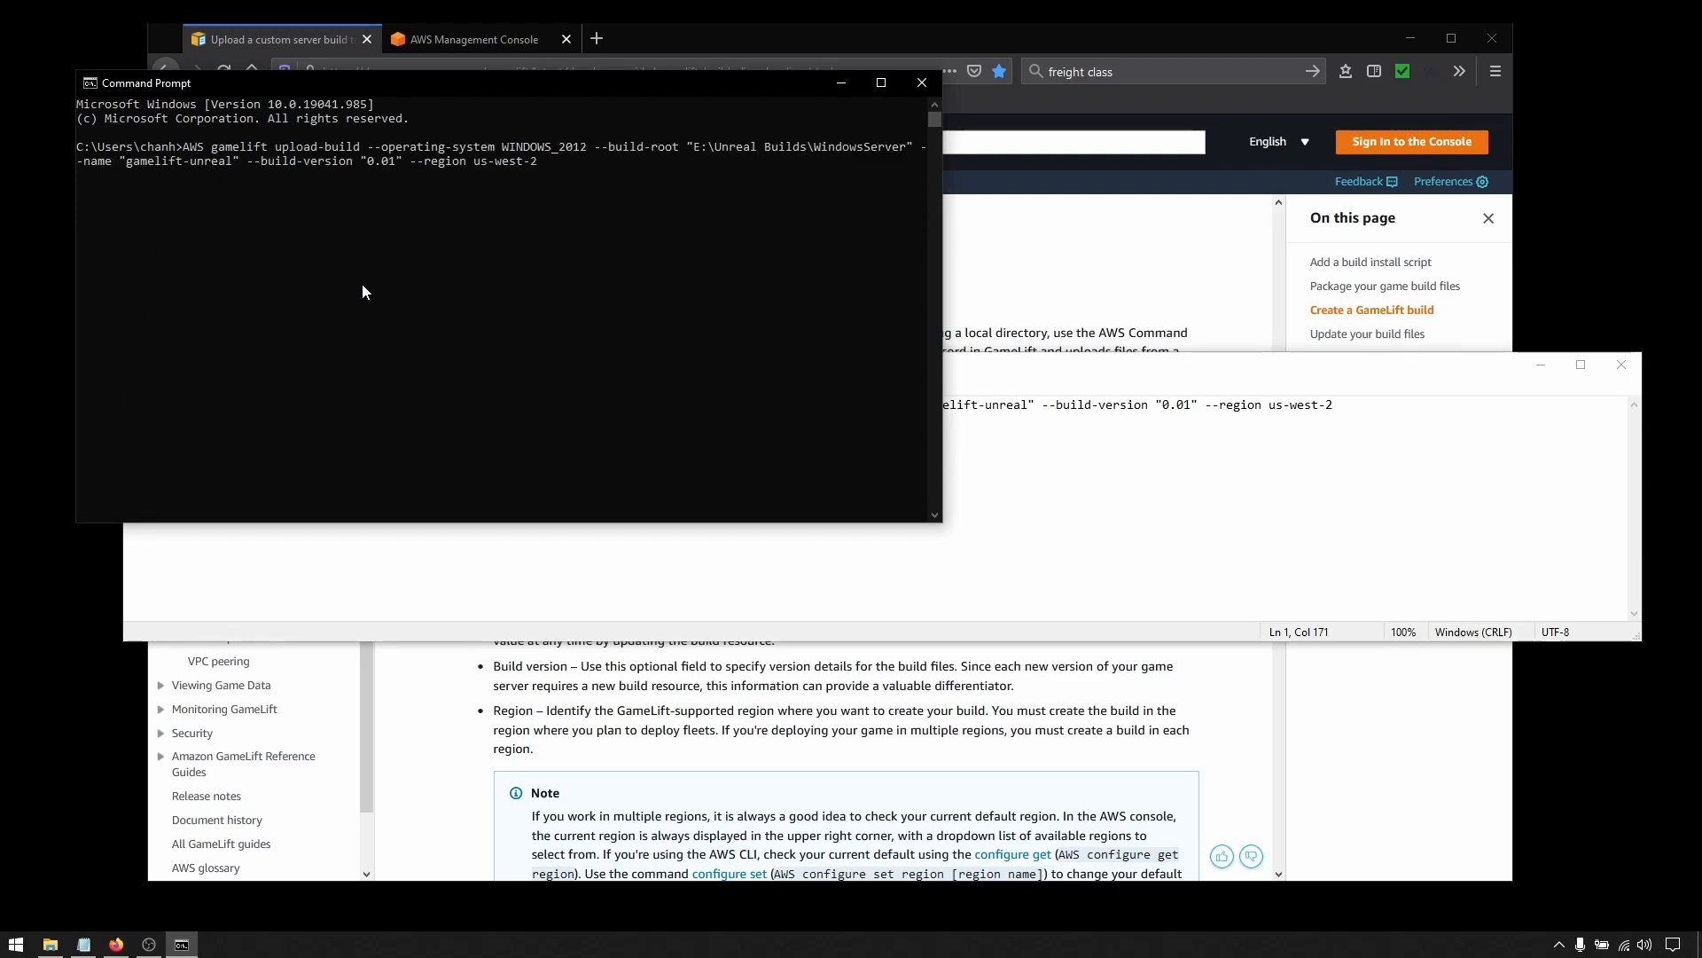
pyautogui.press('Return')
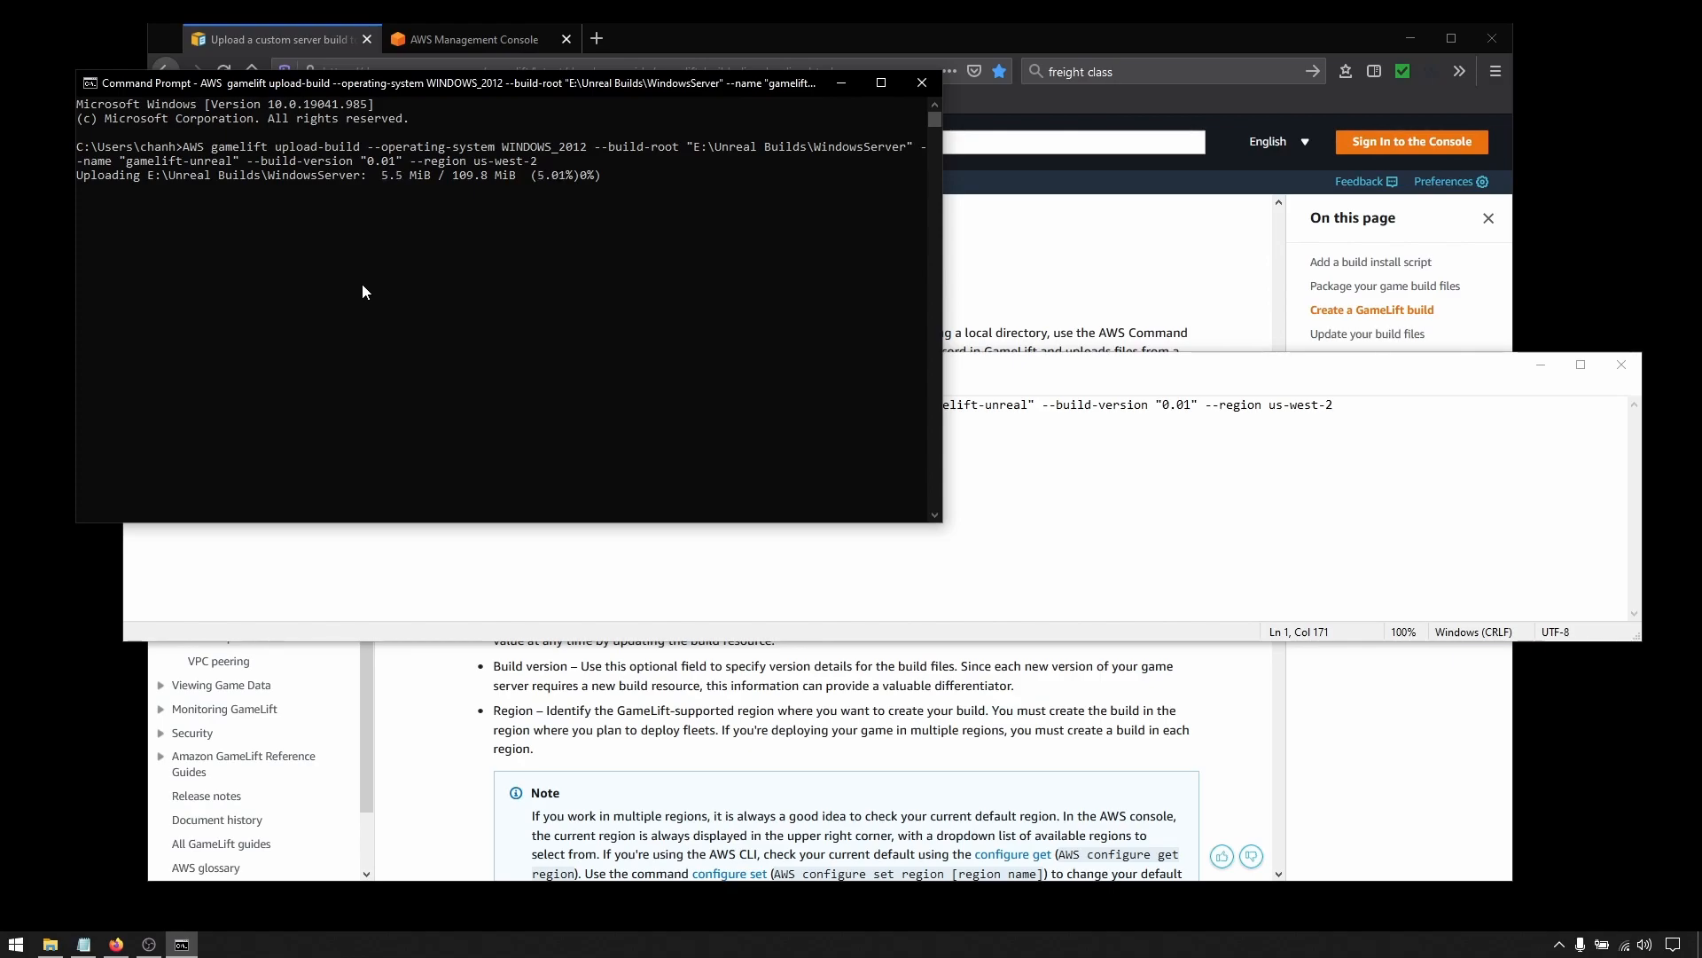
# Step: Open the Amazon GameLift dashboard in the AWS Management Console, and return to Command Prompt to check the upload
pyautogui.click(491, 37)
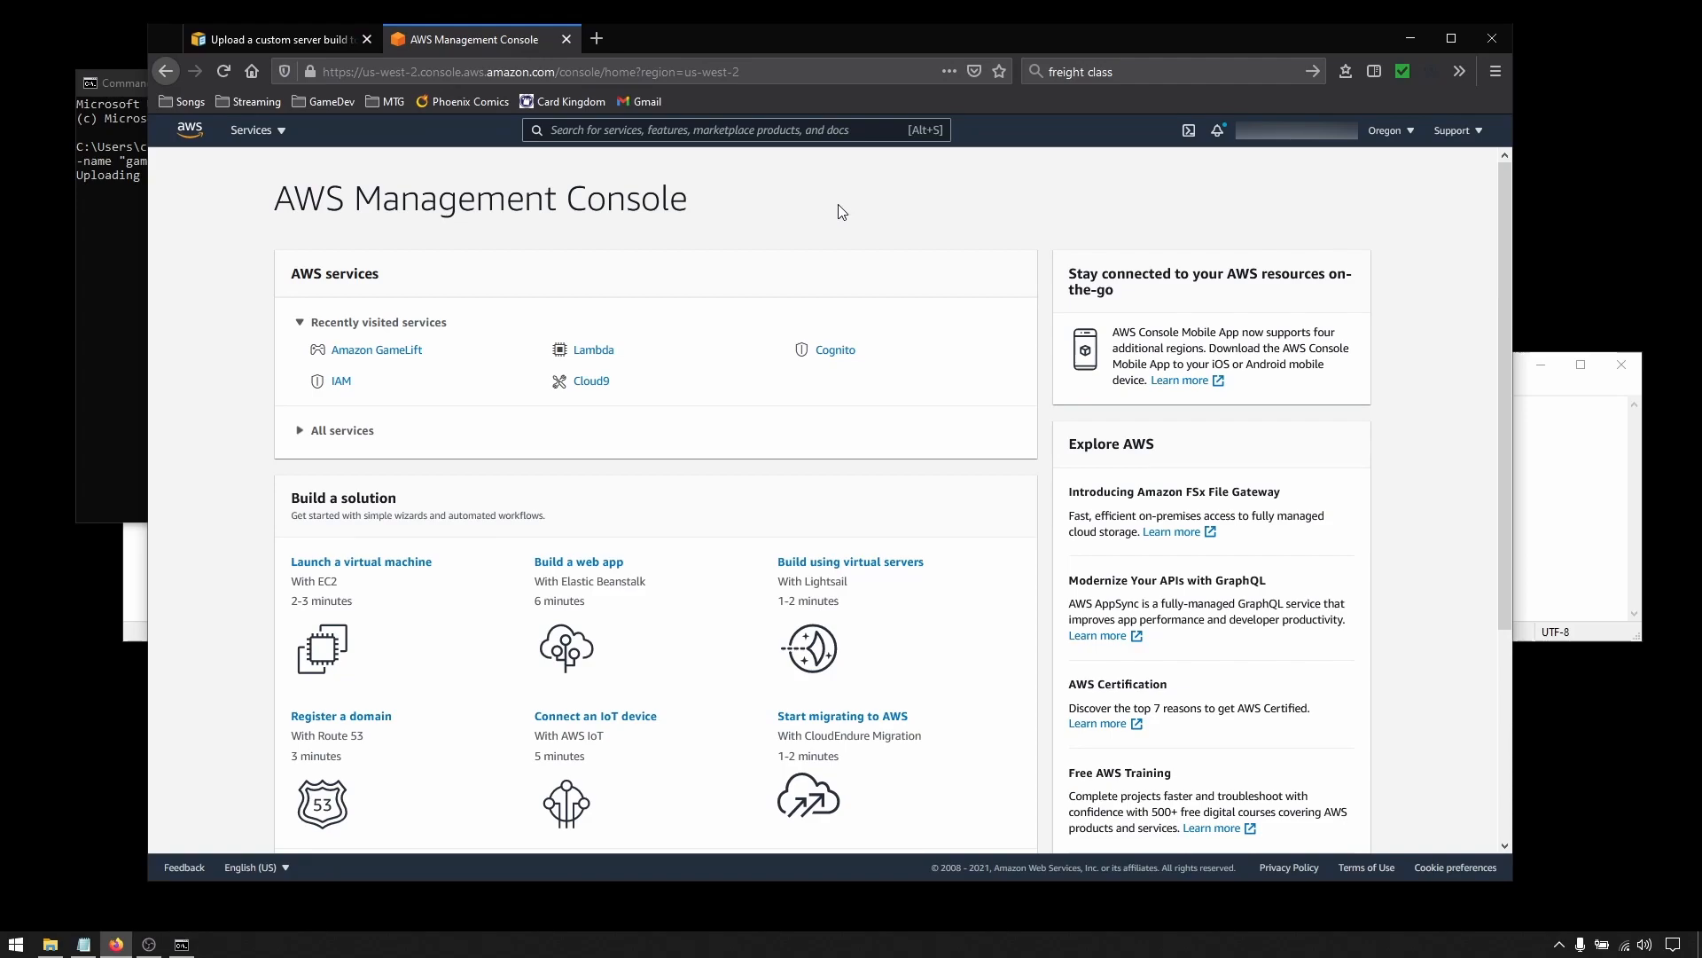
pyautogui.click(284, 133)
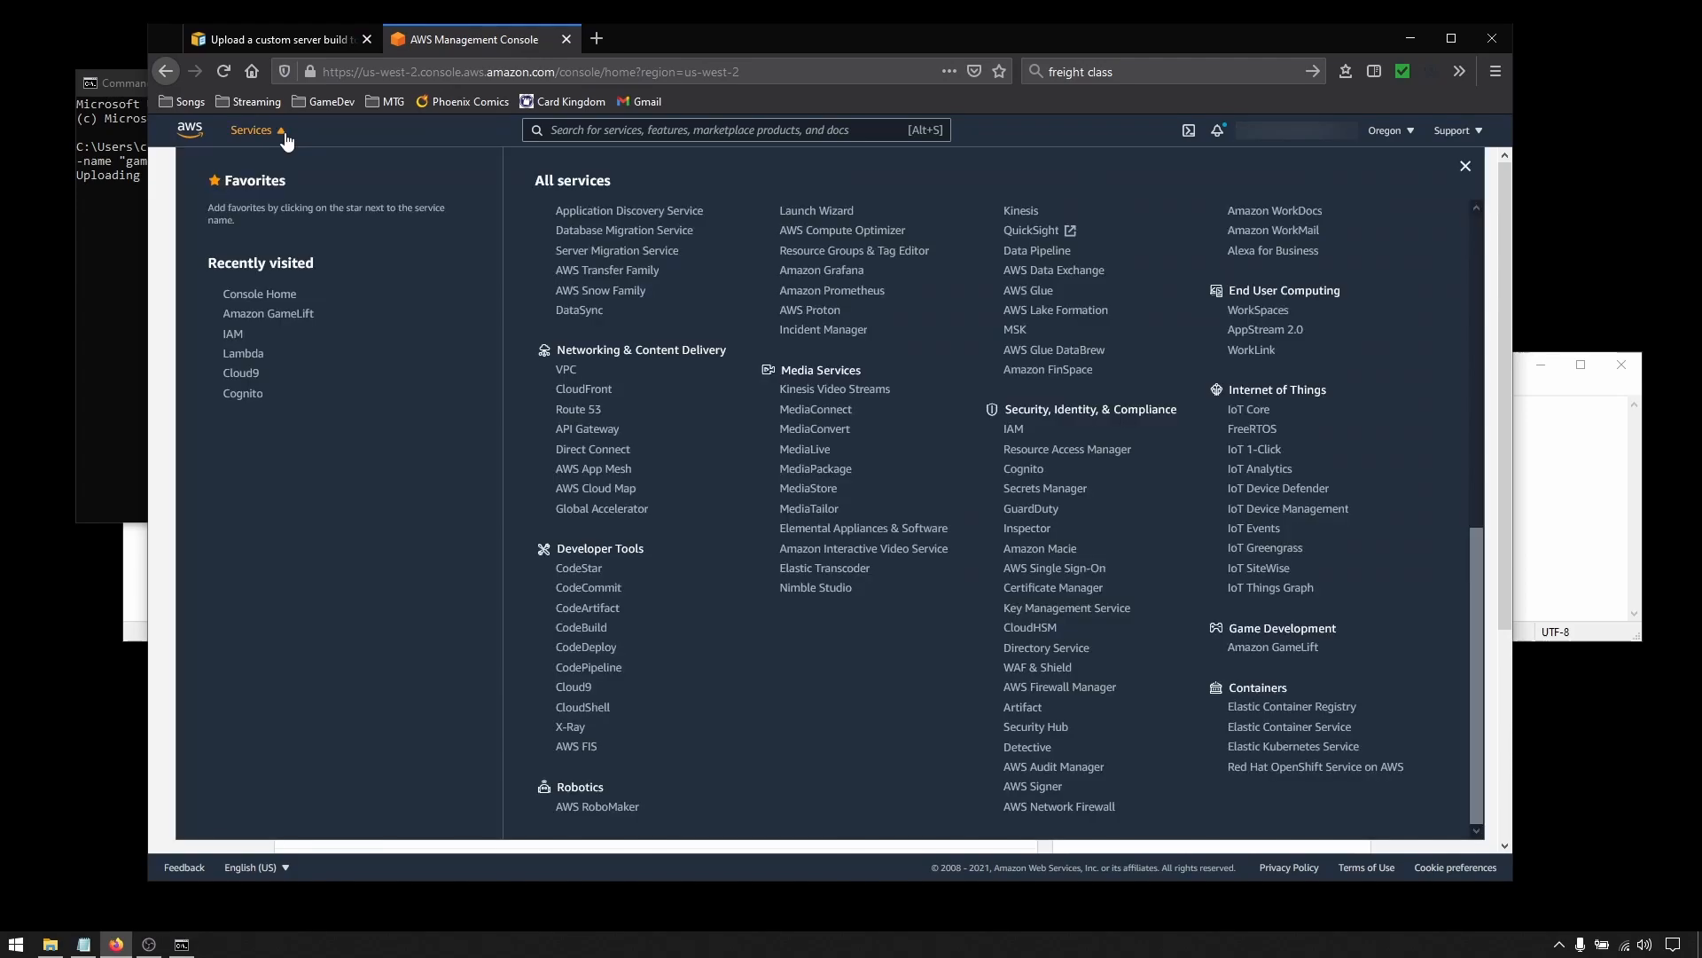
pyautogui.scroll(1, 1415, 670)
pyautogui.scroll(-1, 1415, 669)
pyautogui.click(1292, 655)
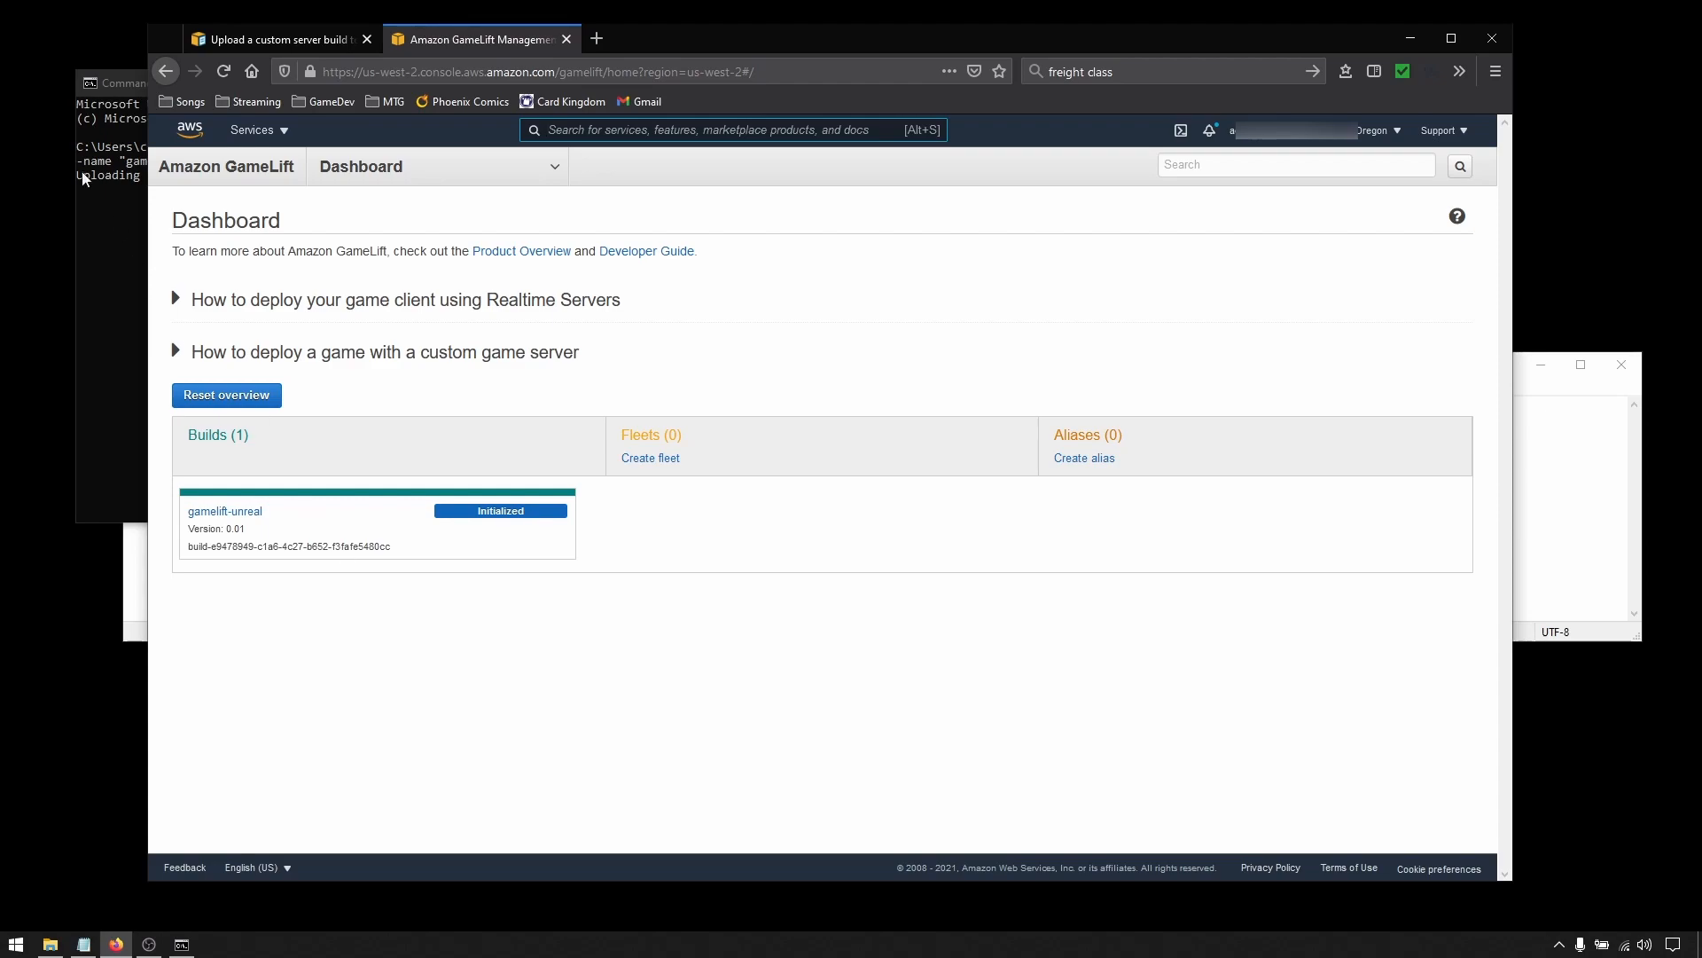
pyautogui.click(108, 88)
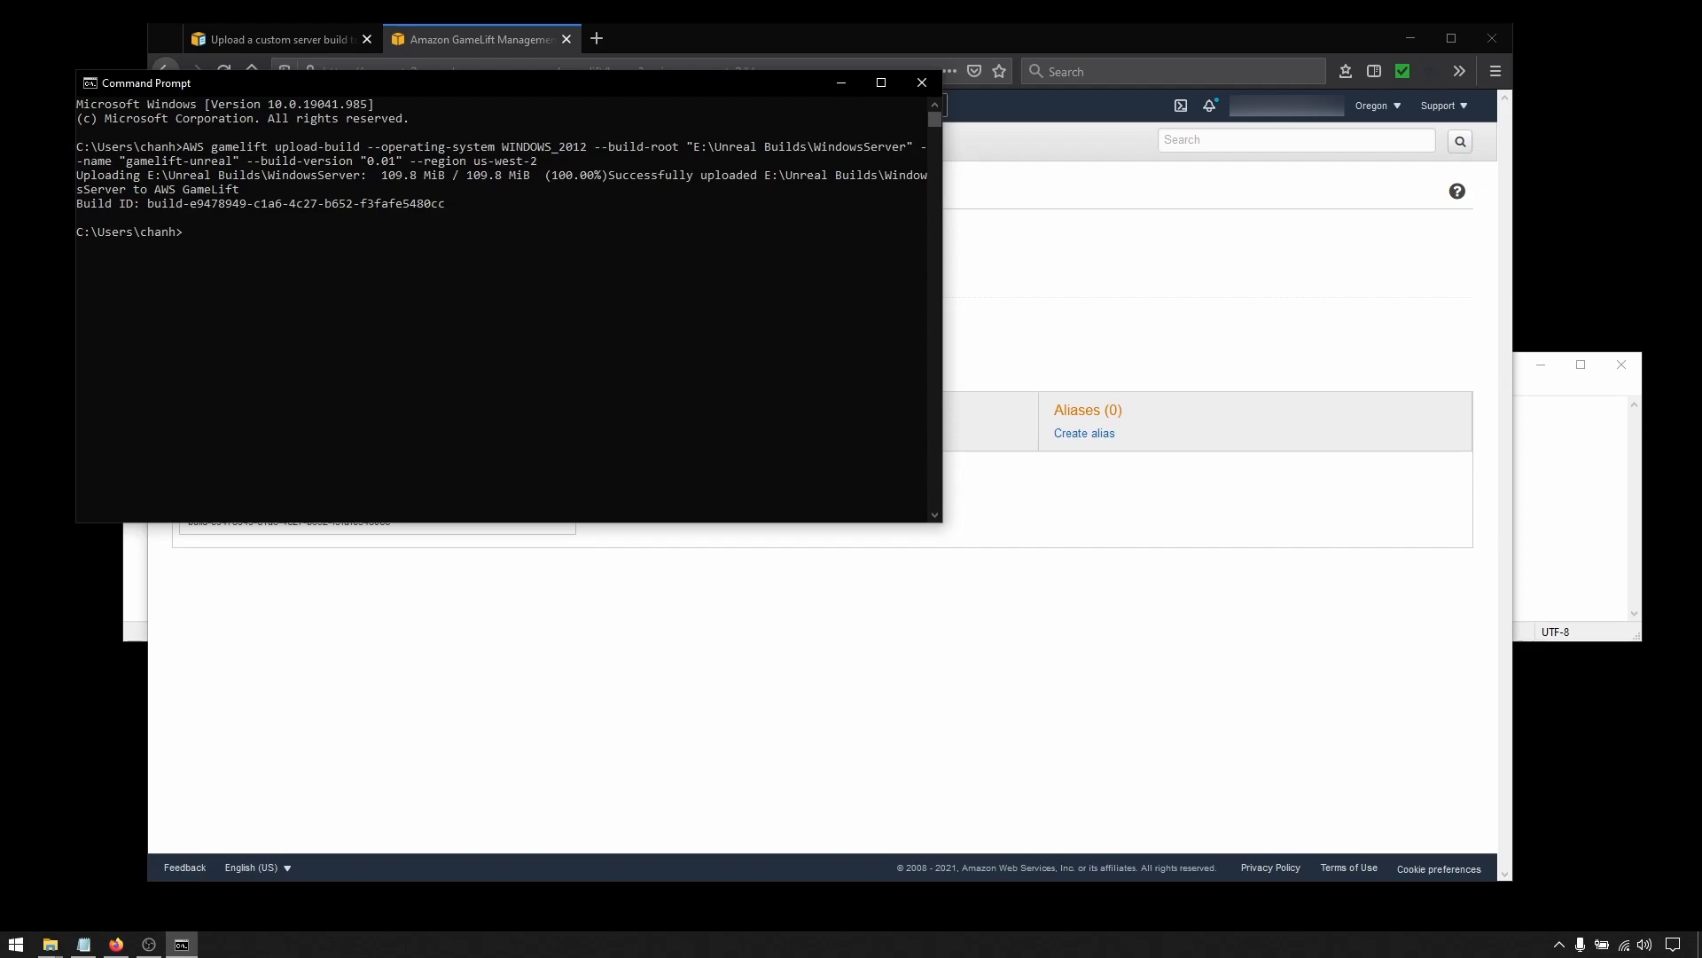
# Step: Return to the GameLift dashboard in the browser, refresh the build status, and open the form for creating a fleet
pyautogui.click(1345, 737)
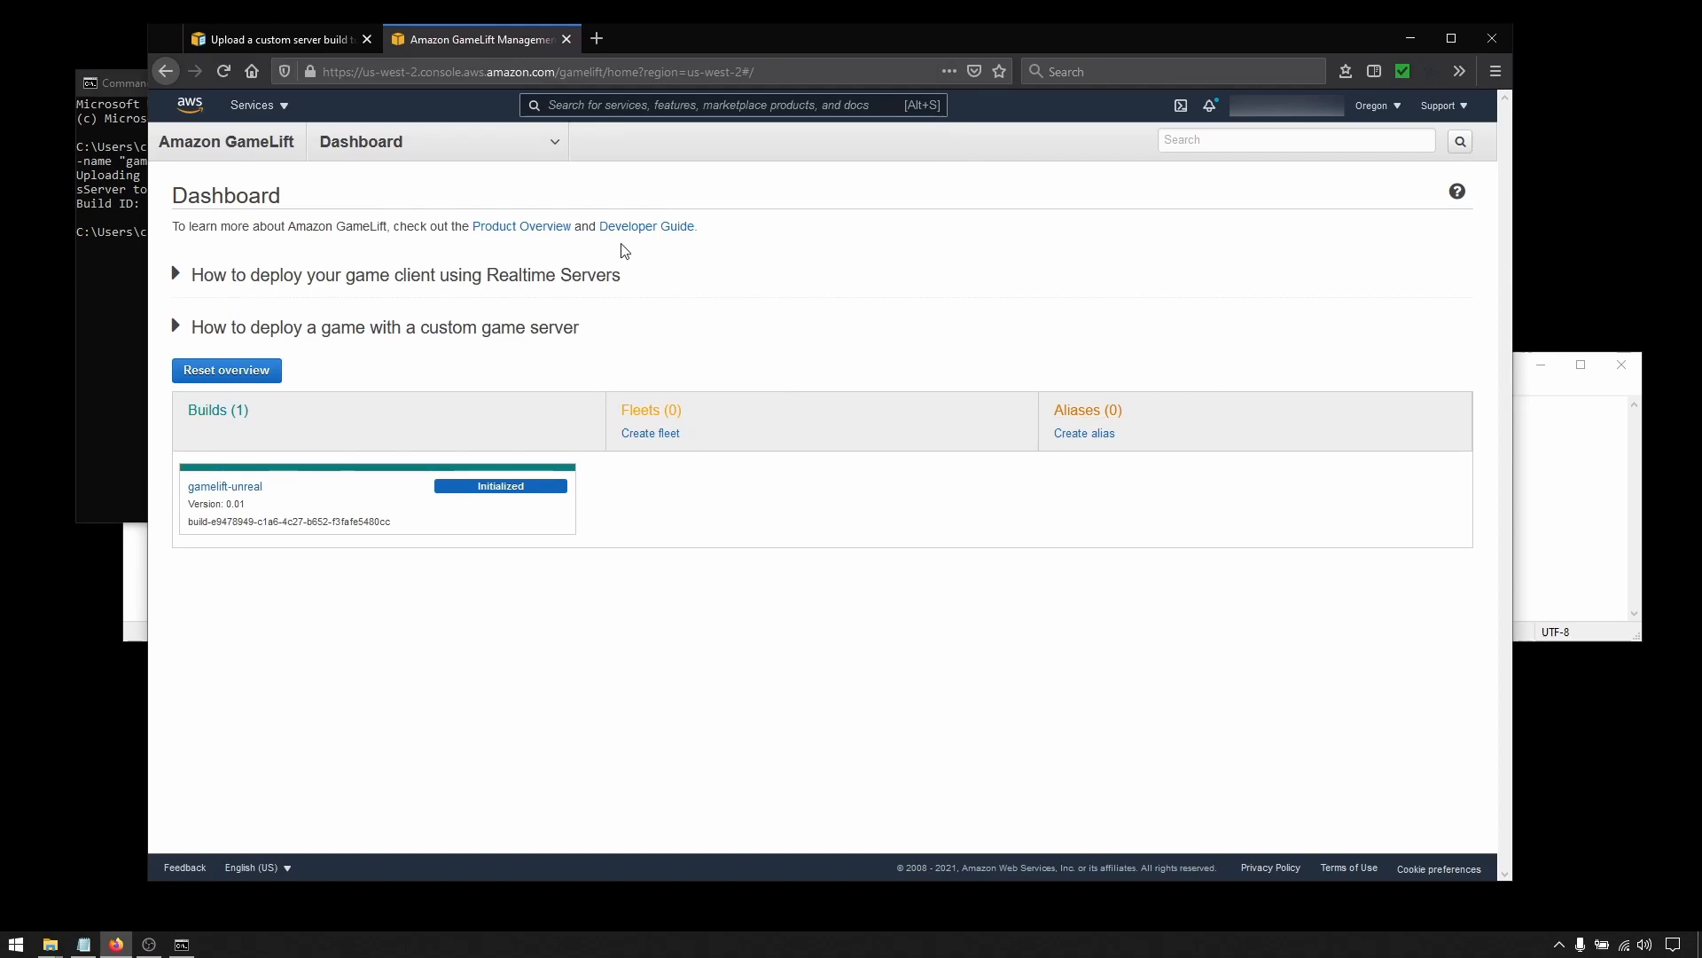
pyautogui.click(220, 77)
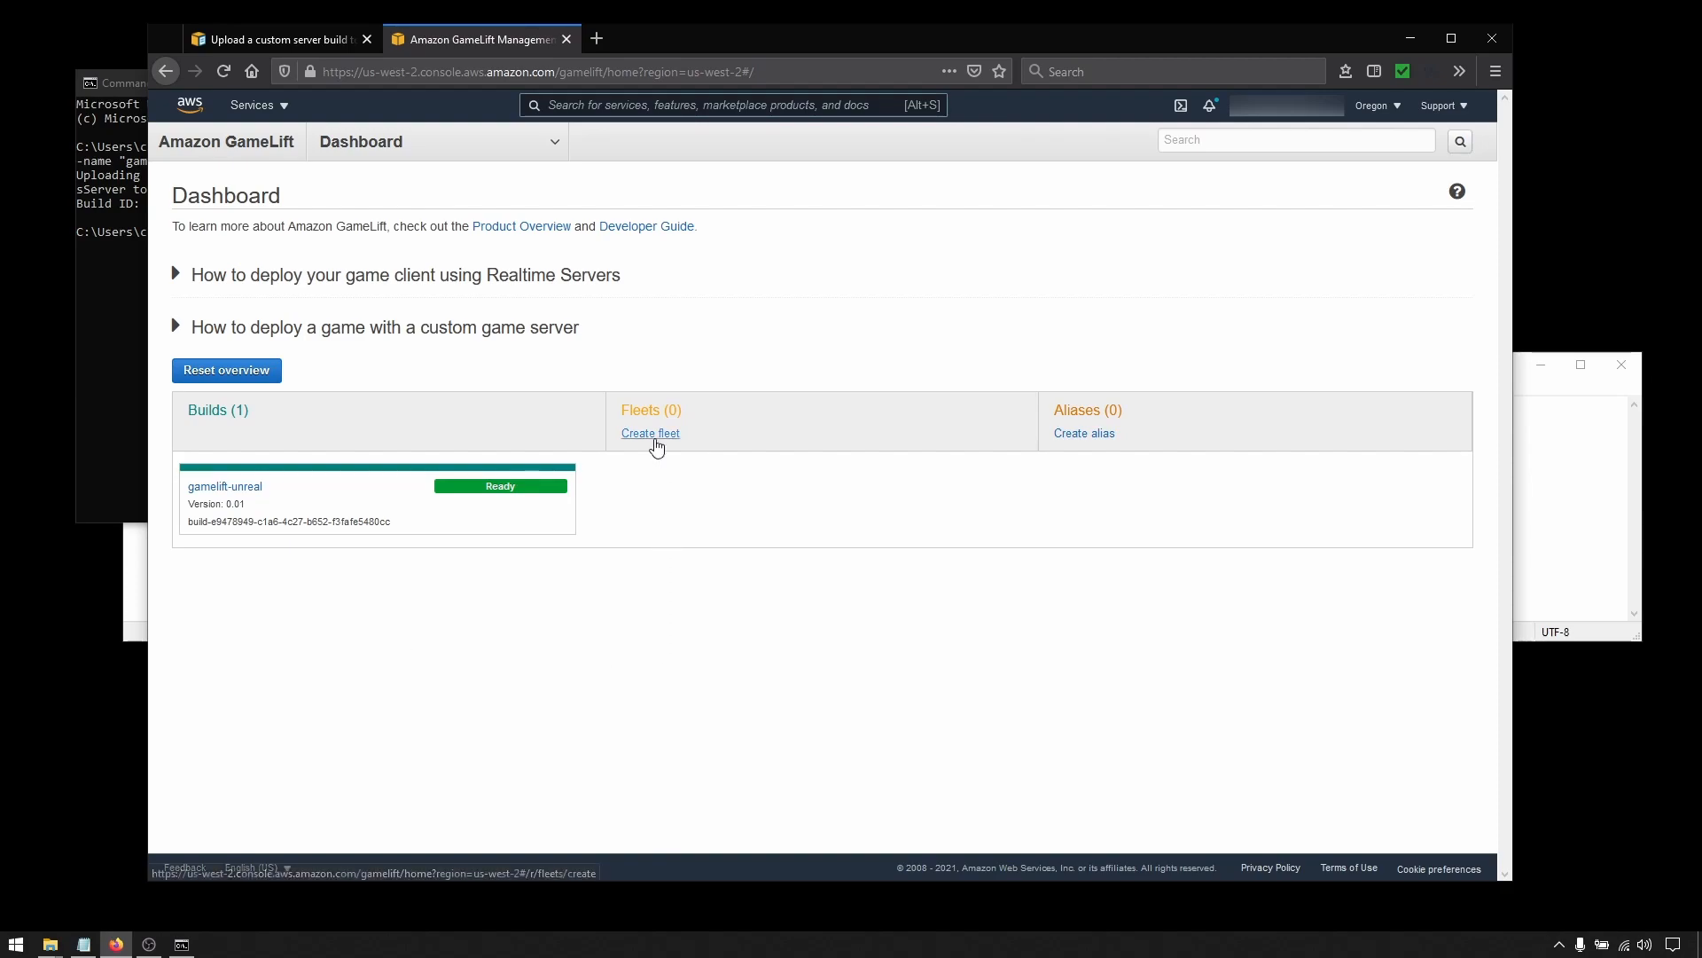
pyautogui.click(654, 435)
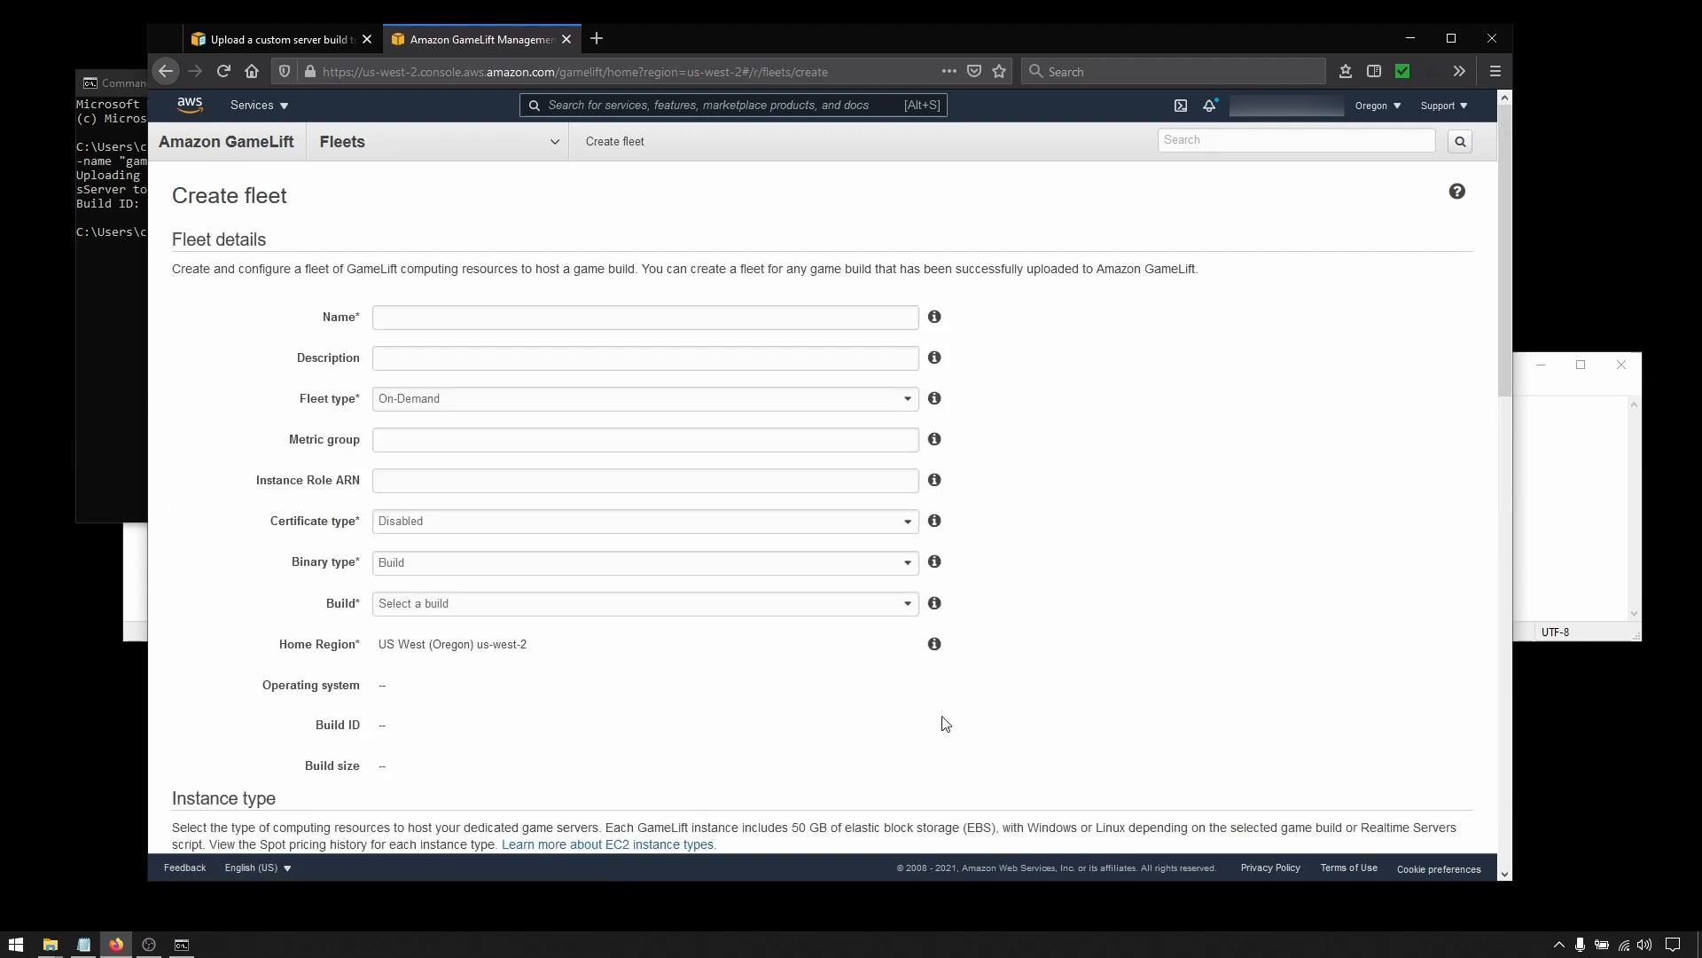
# Step: Name the fleet "gamelift-unreal-fleet01" and choose On-Demand as its fleet type
pyautogui.click(677, 321)
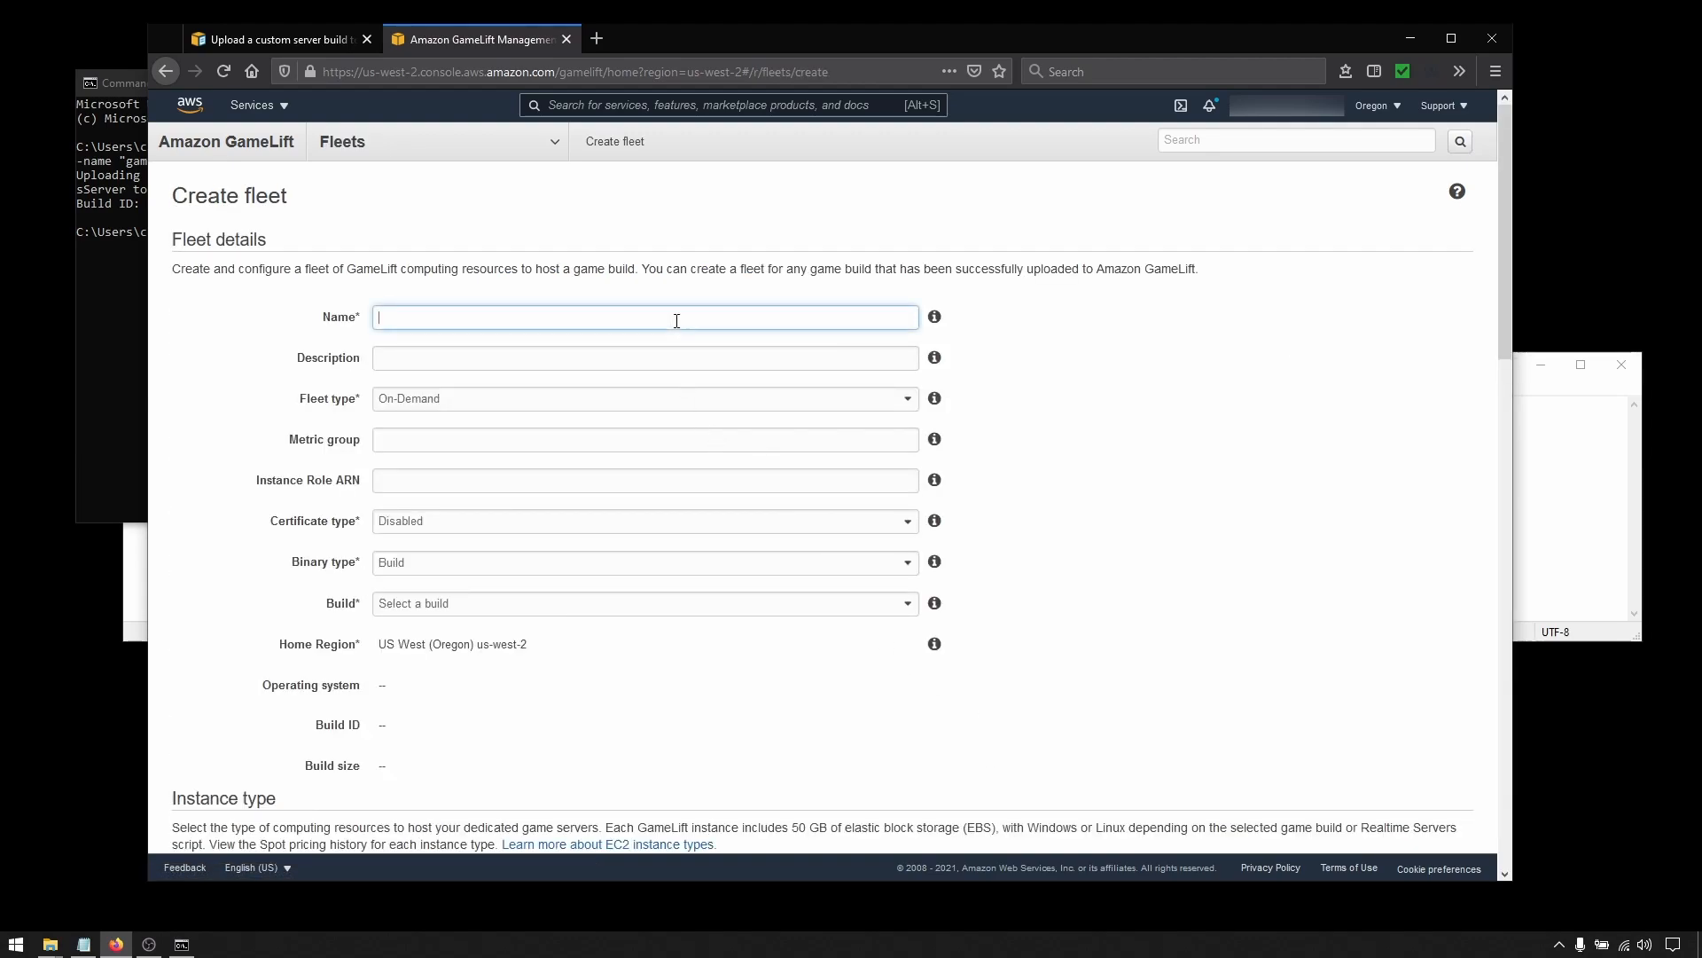
pyautogui.write('gamelift-unreal-fleet01')
pyautogui.click(459, 409)
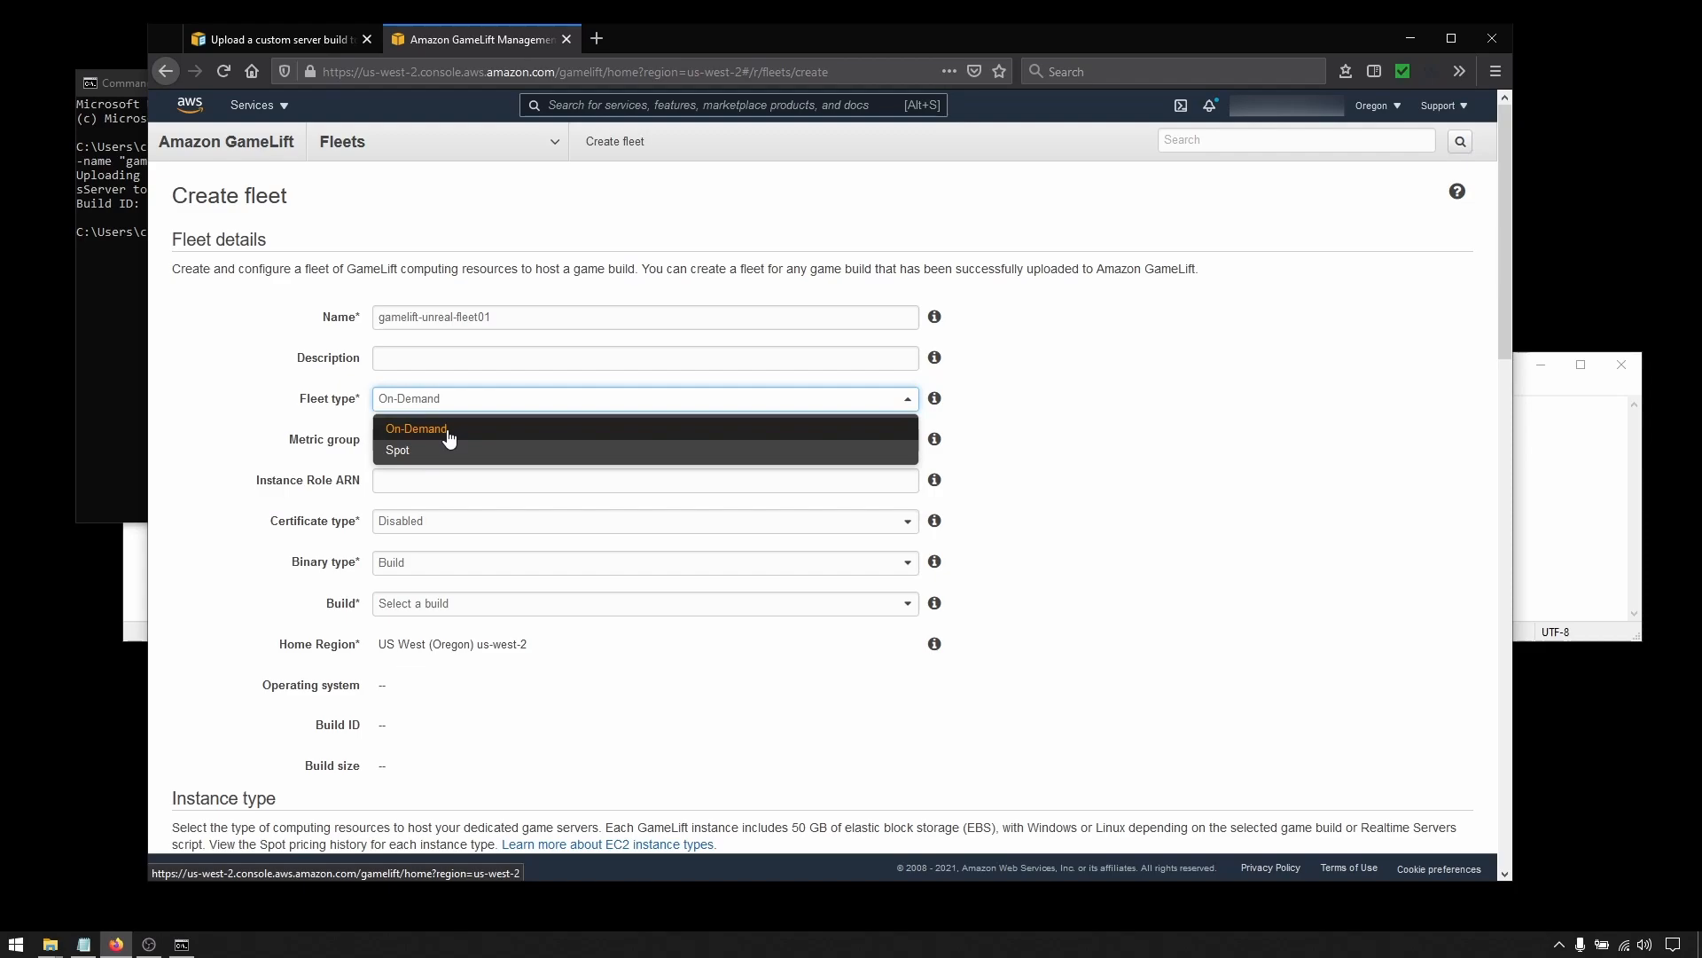
pyautogui.click(449, 432)
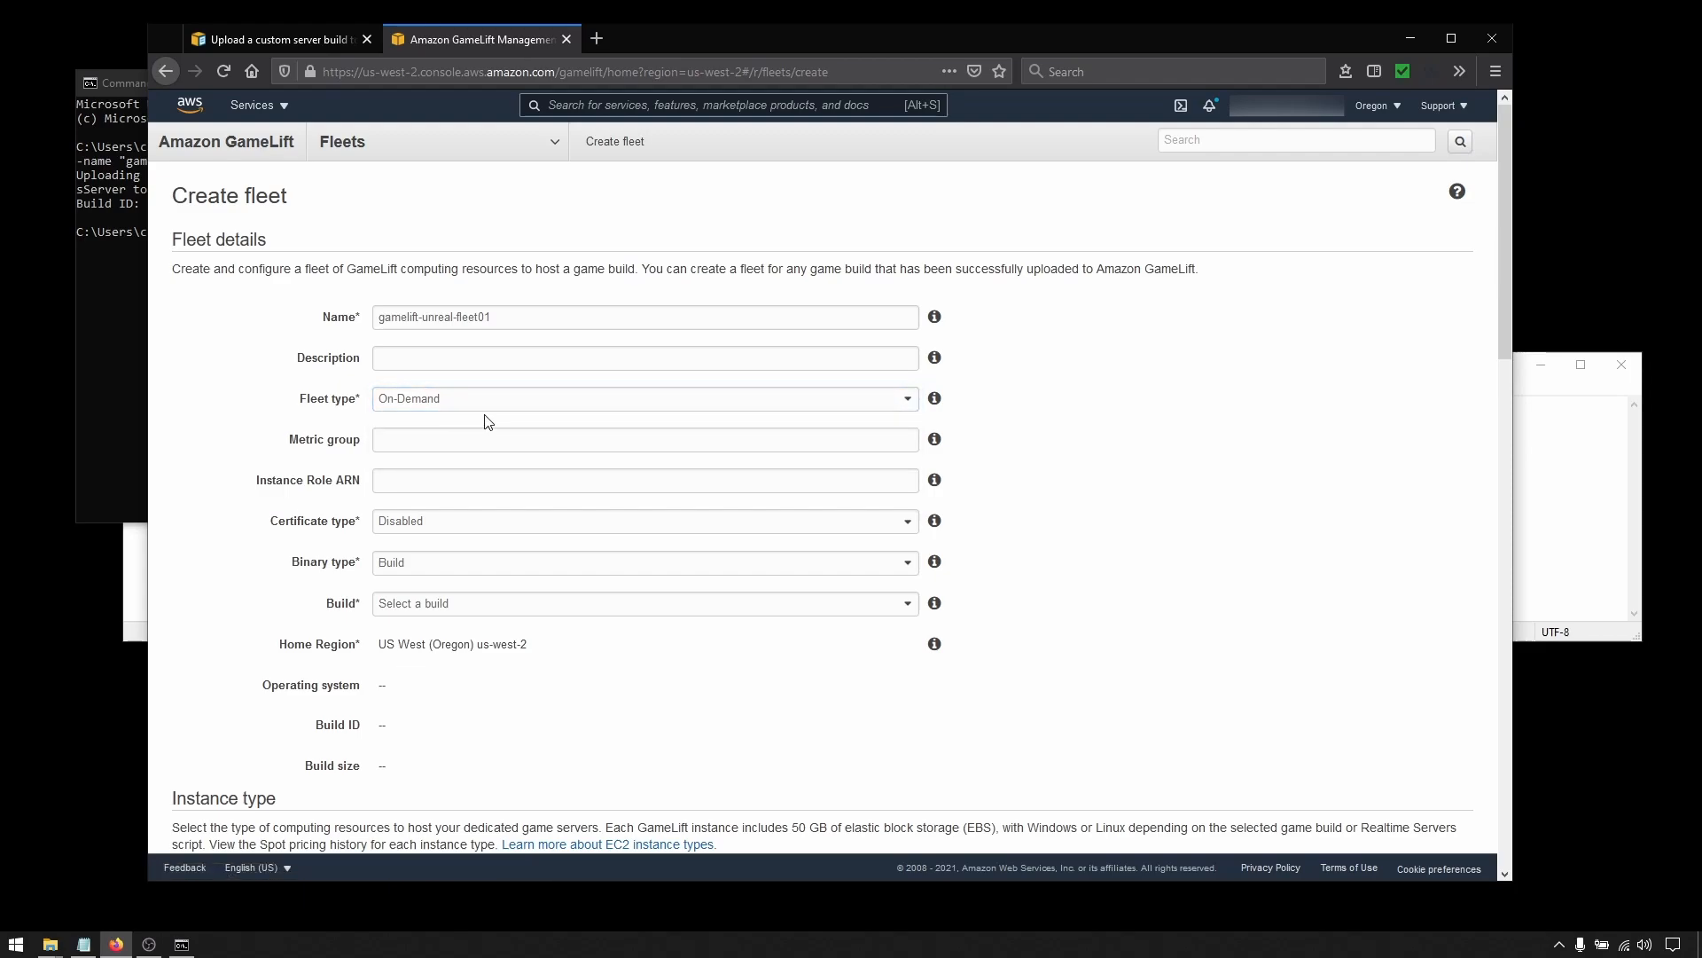
# Step: Choose Build as the fleet's binary type and select the gamelift-unreal 0.01 build
pyautogui.scroll(-1, 495, 417)
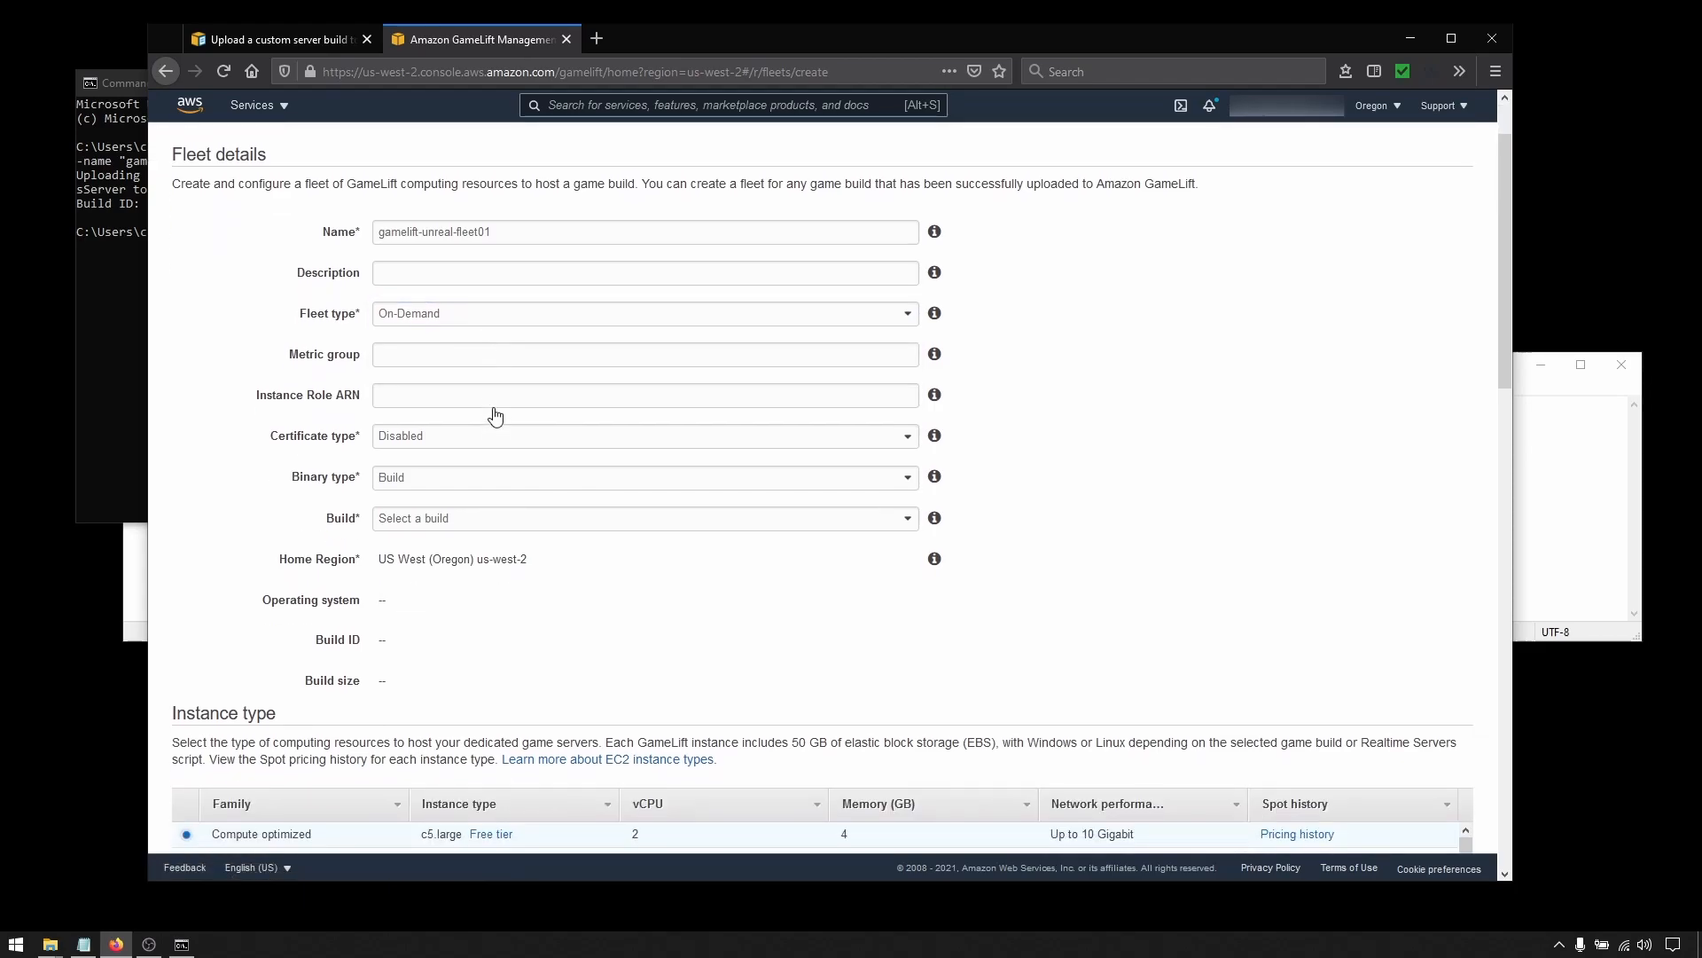
pyautogui.click(539, 478)
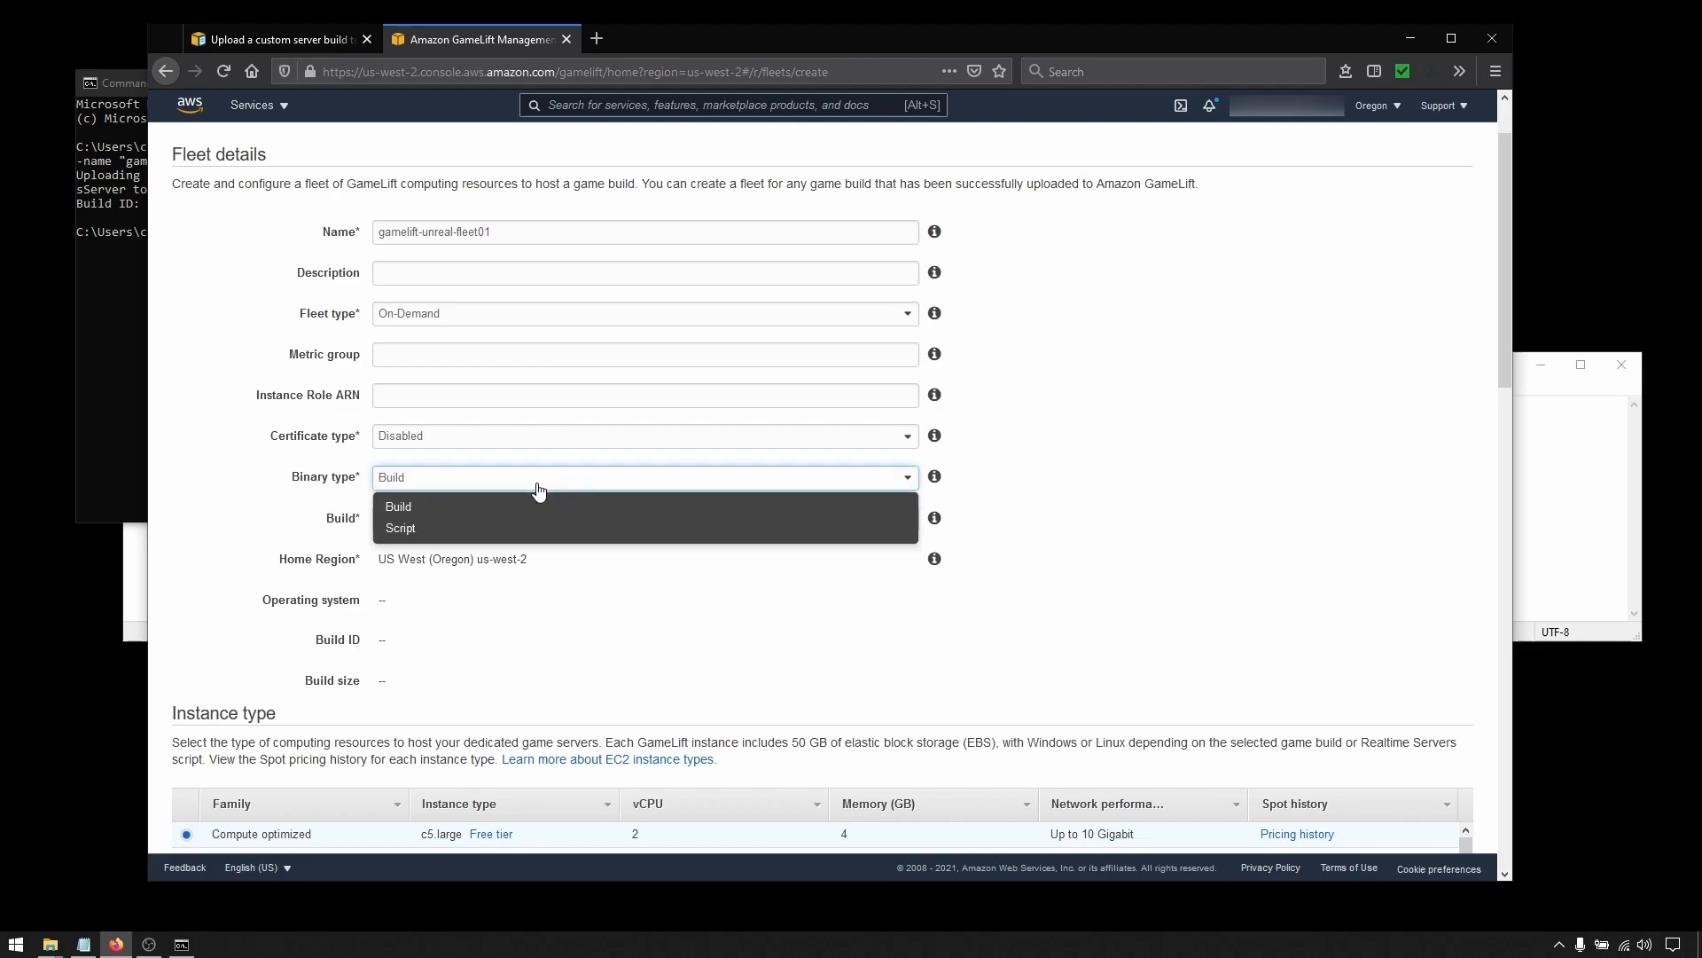
pyautogui.click(434, 512)
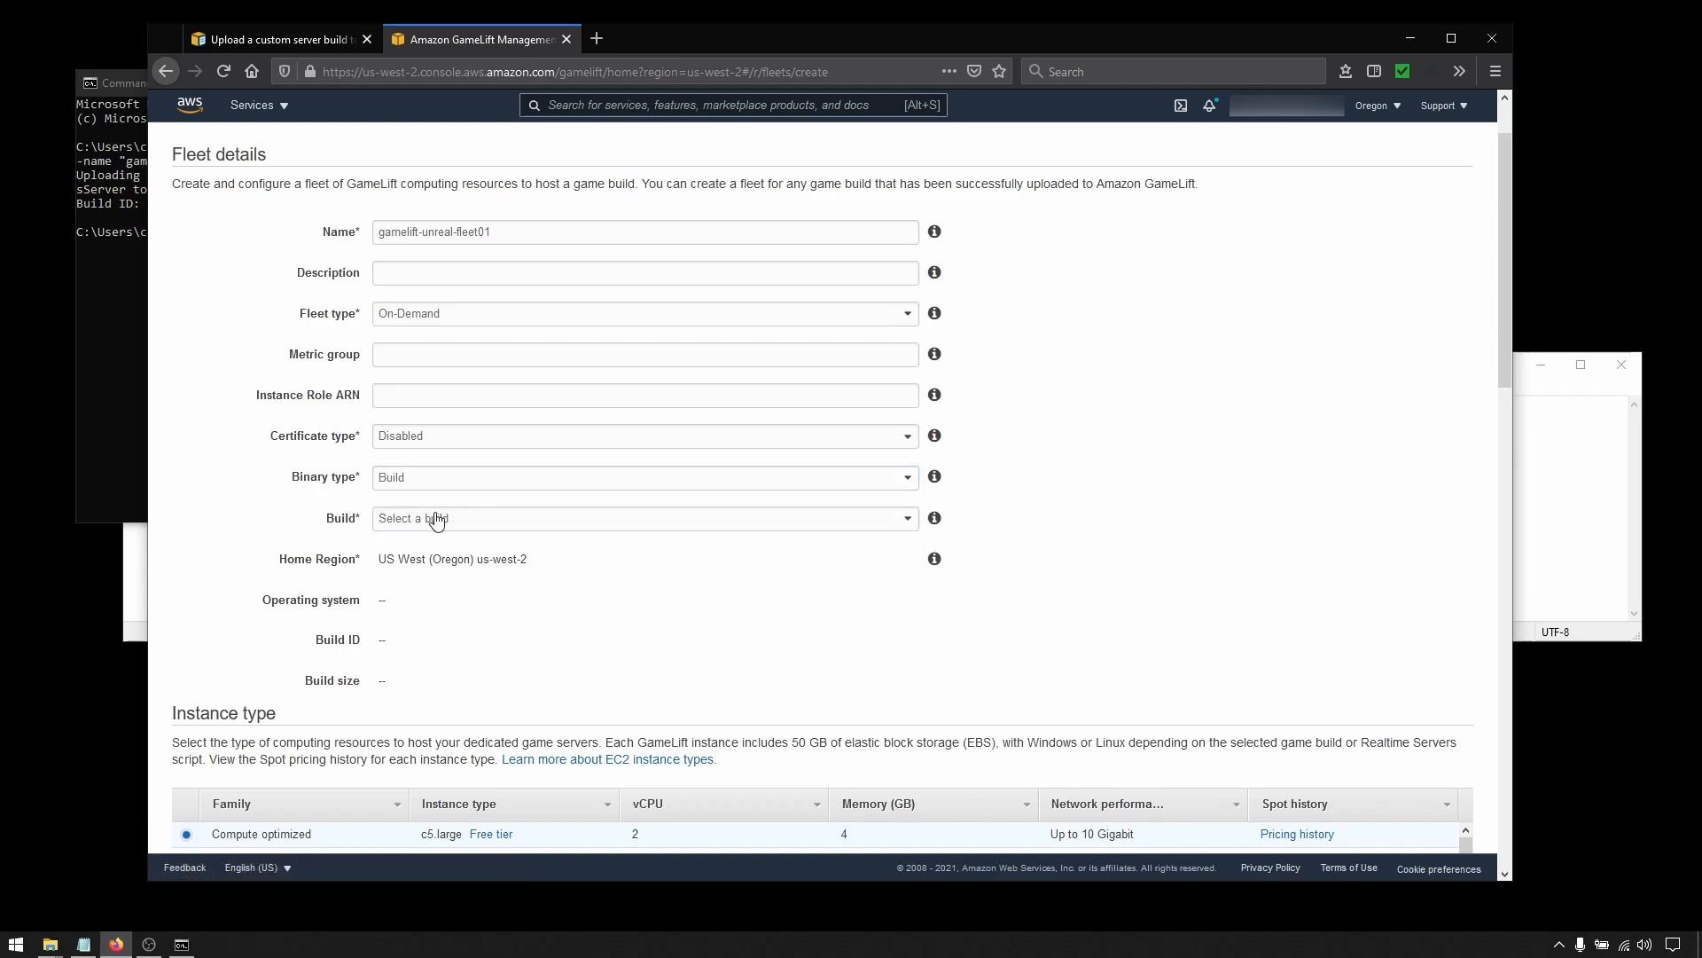
pyautogui.click(569, 523)
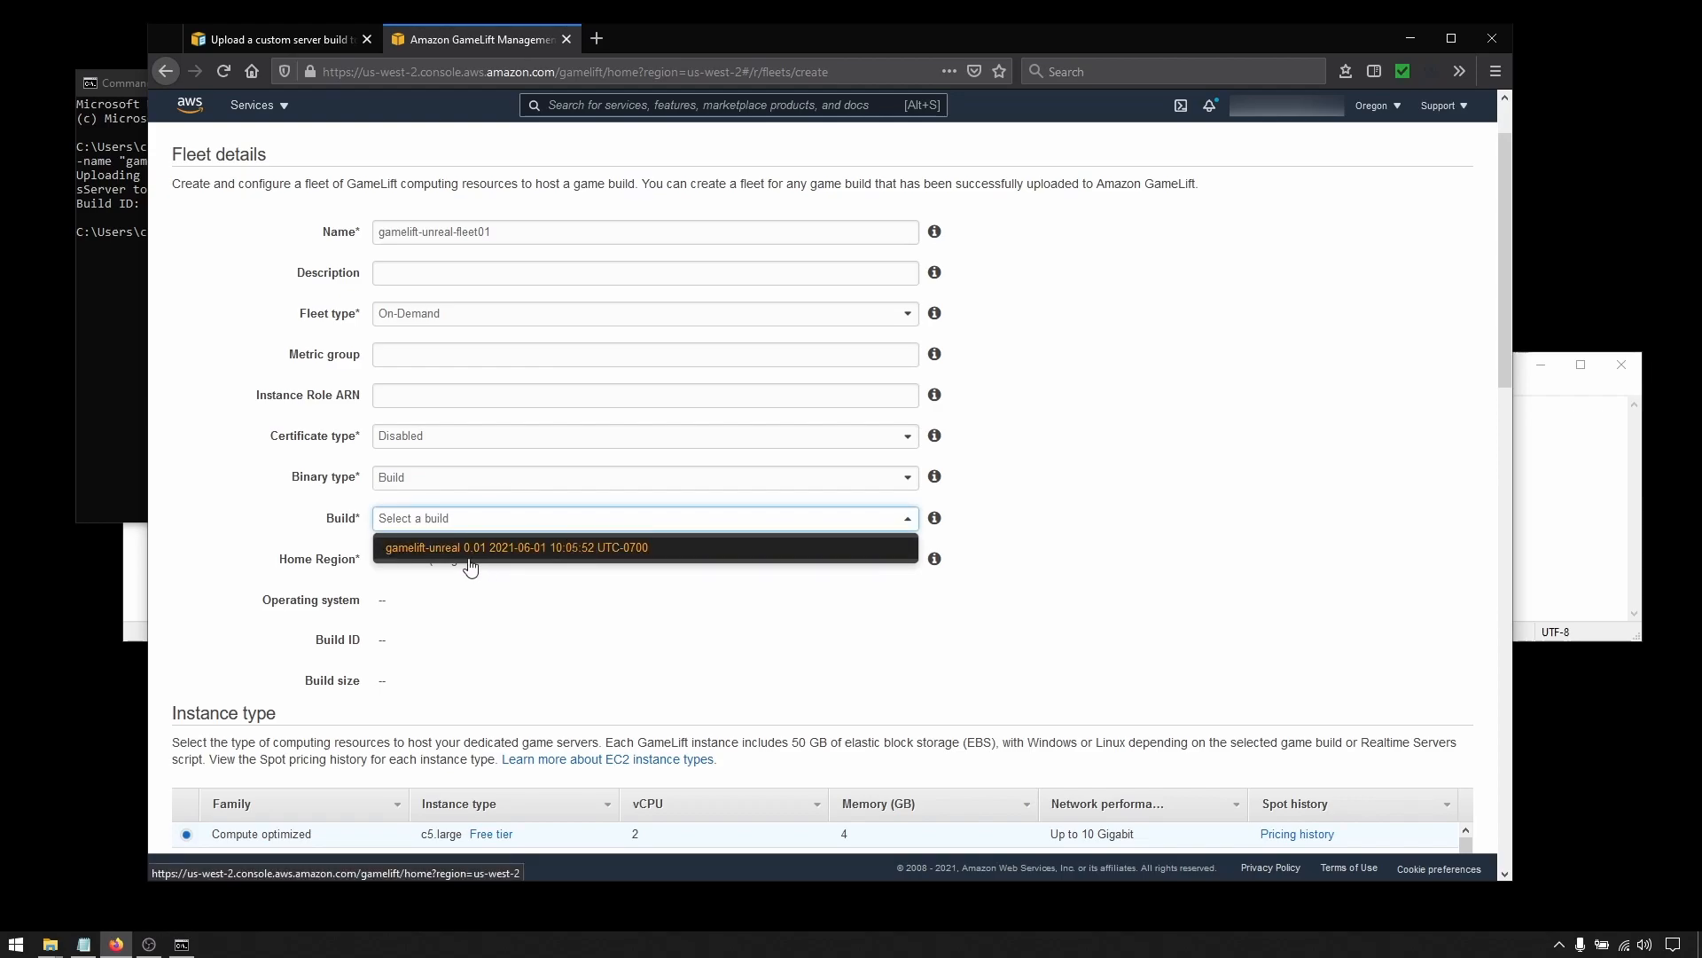
pyautogui.click(515, 549)
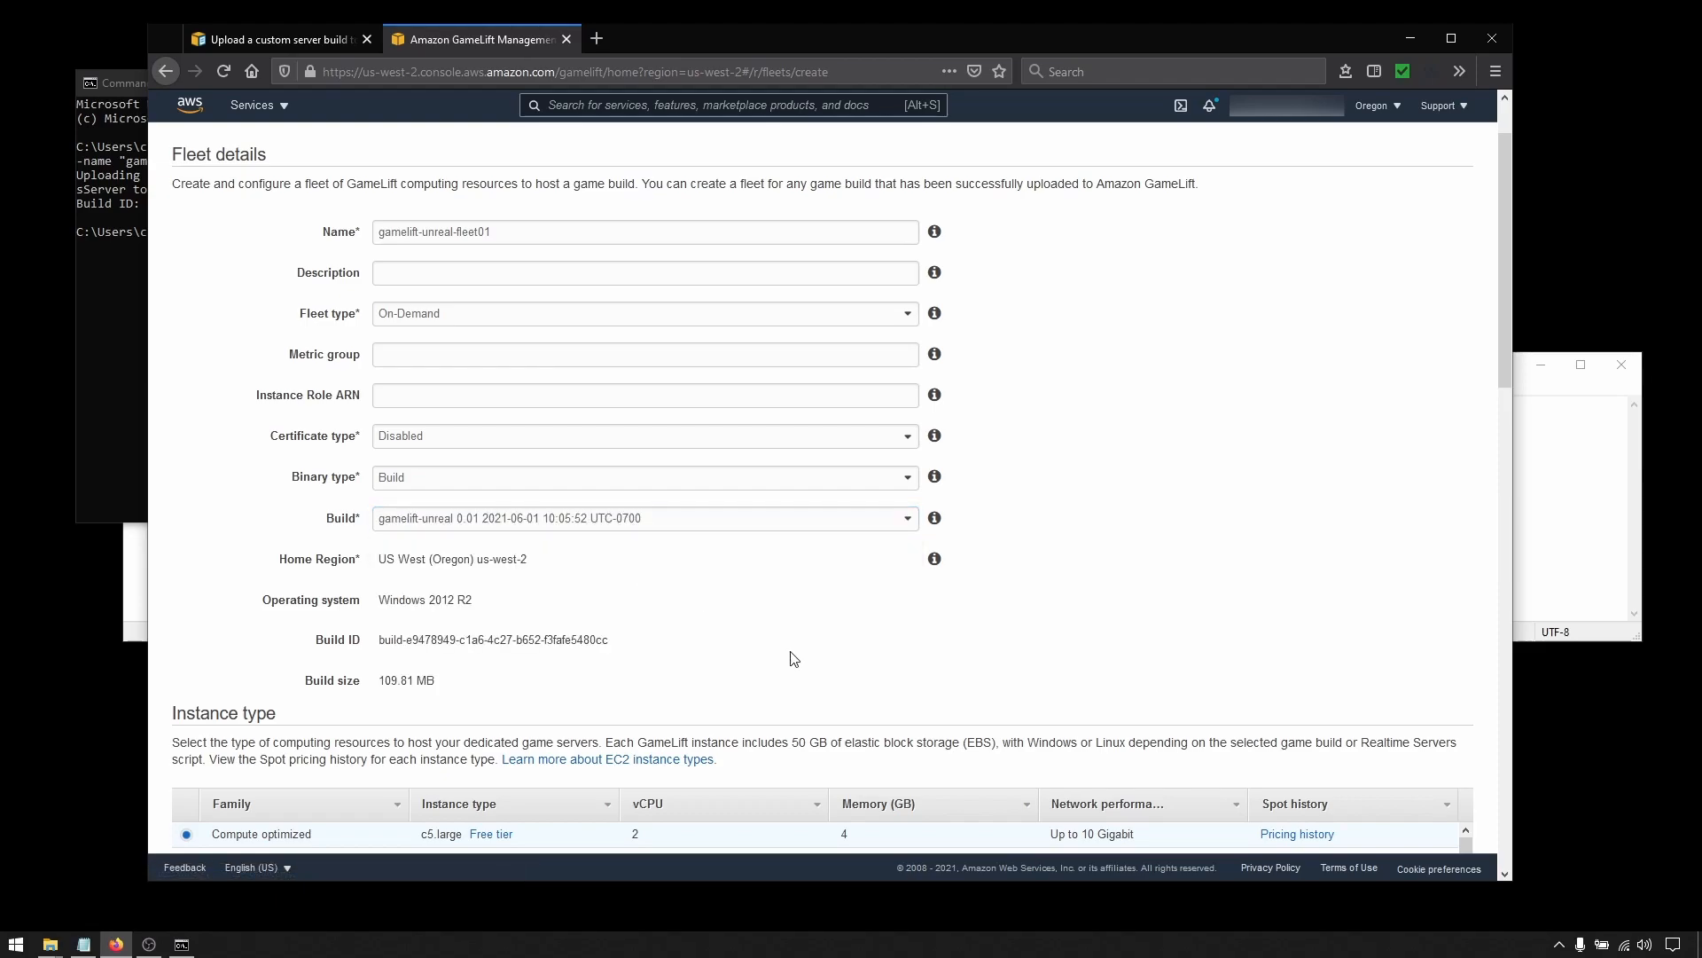
# Step: Review the fleet form's instance types and deployment locations, continuing down to the process management settings
pyautogui.scroll(-3, 1424, 502)
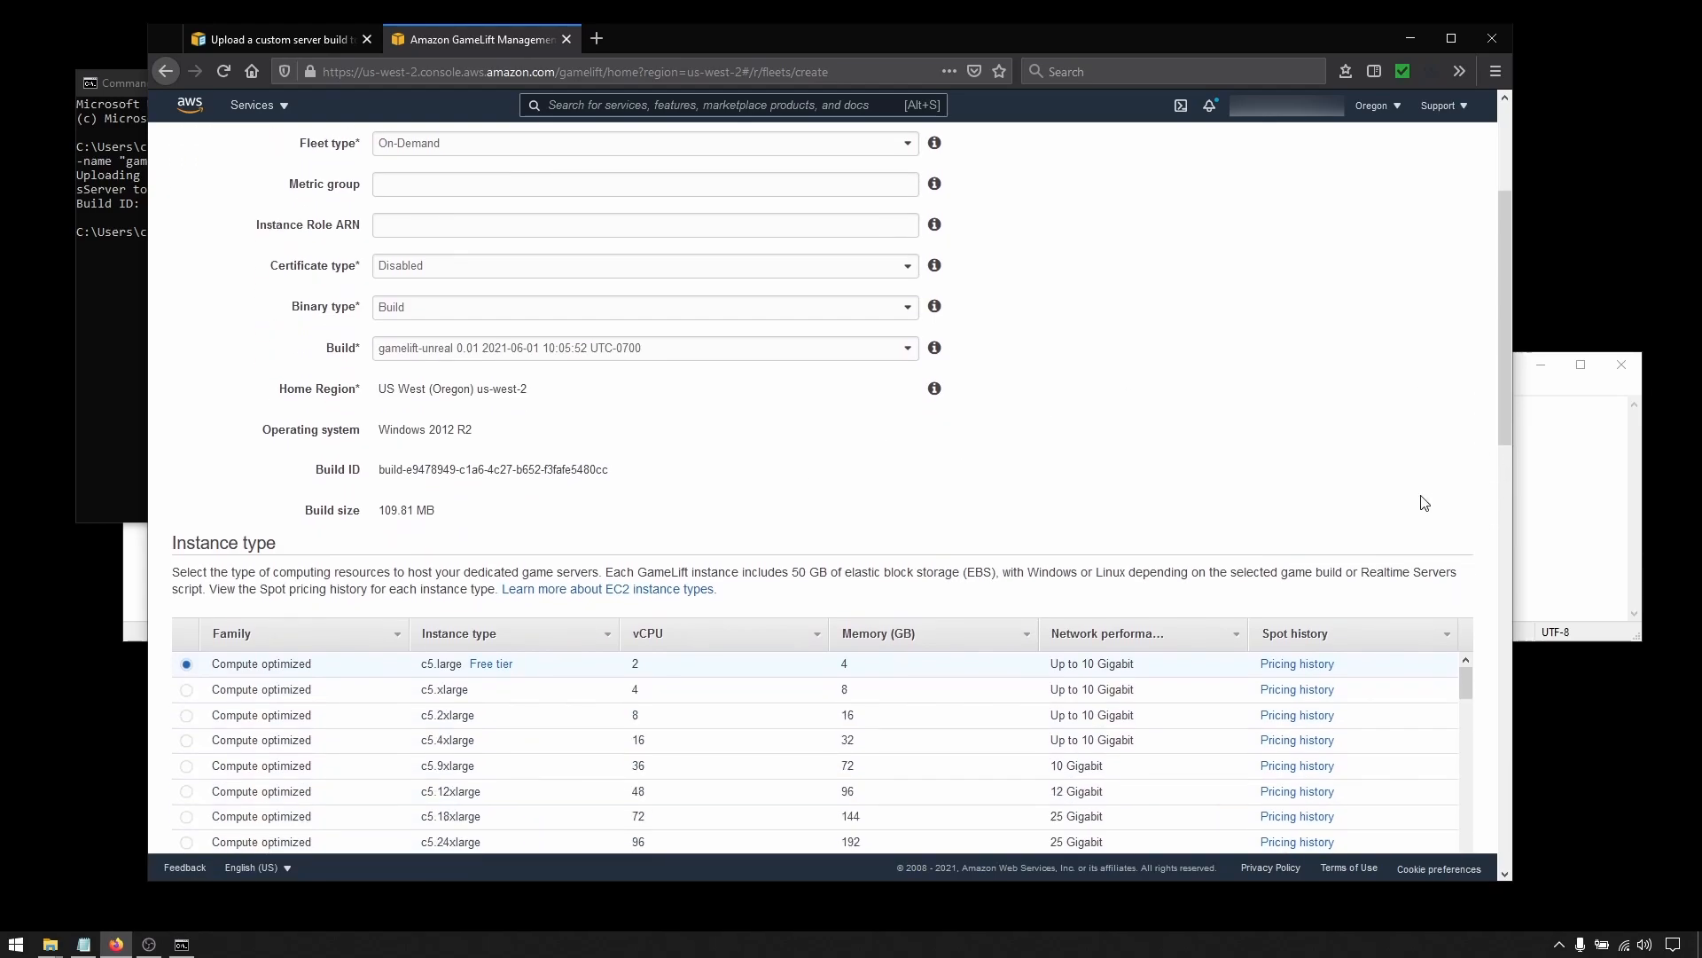
pyautogui.scroll(-1, 1425, 503)
pyautogui.scroll(-1, 1488, 709)
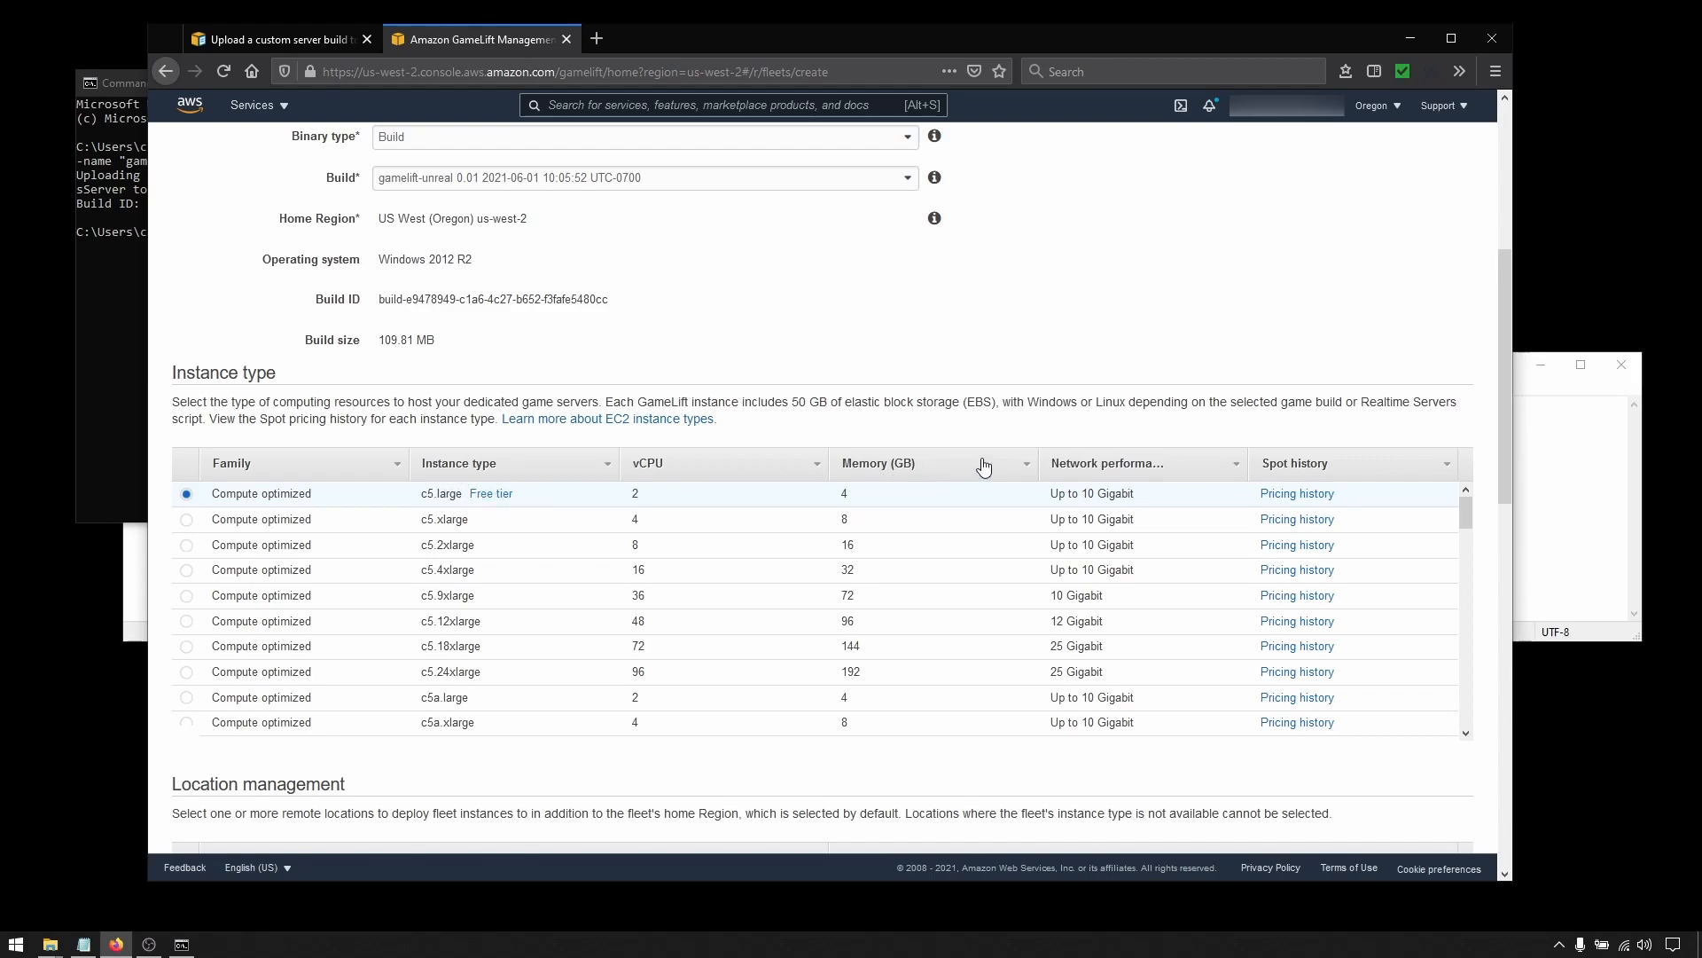
pyautogui.scroll(-2, 864, 784)
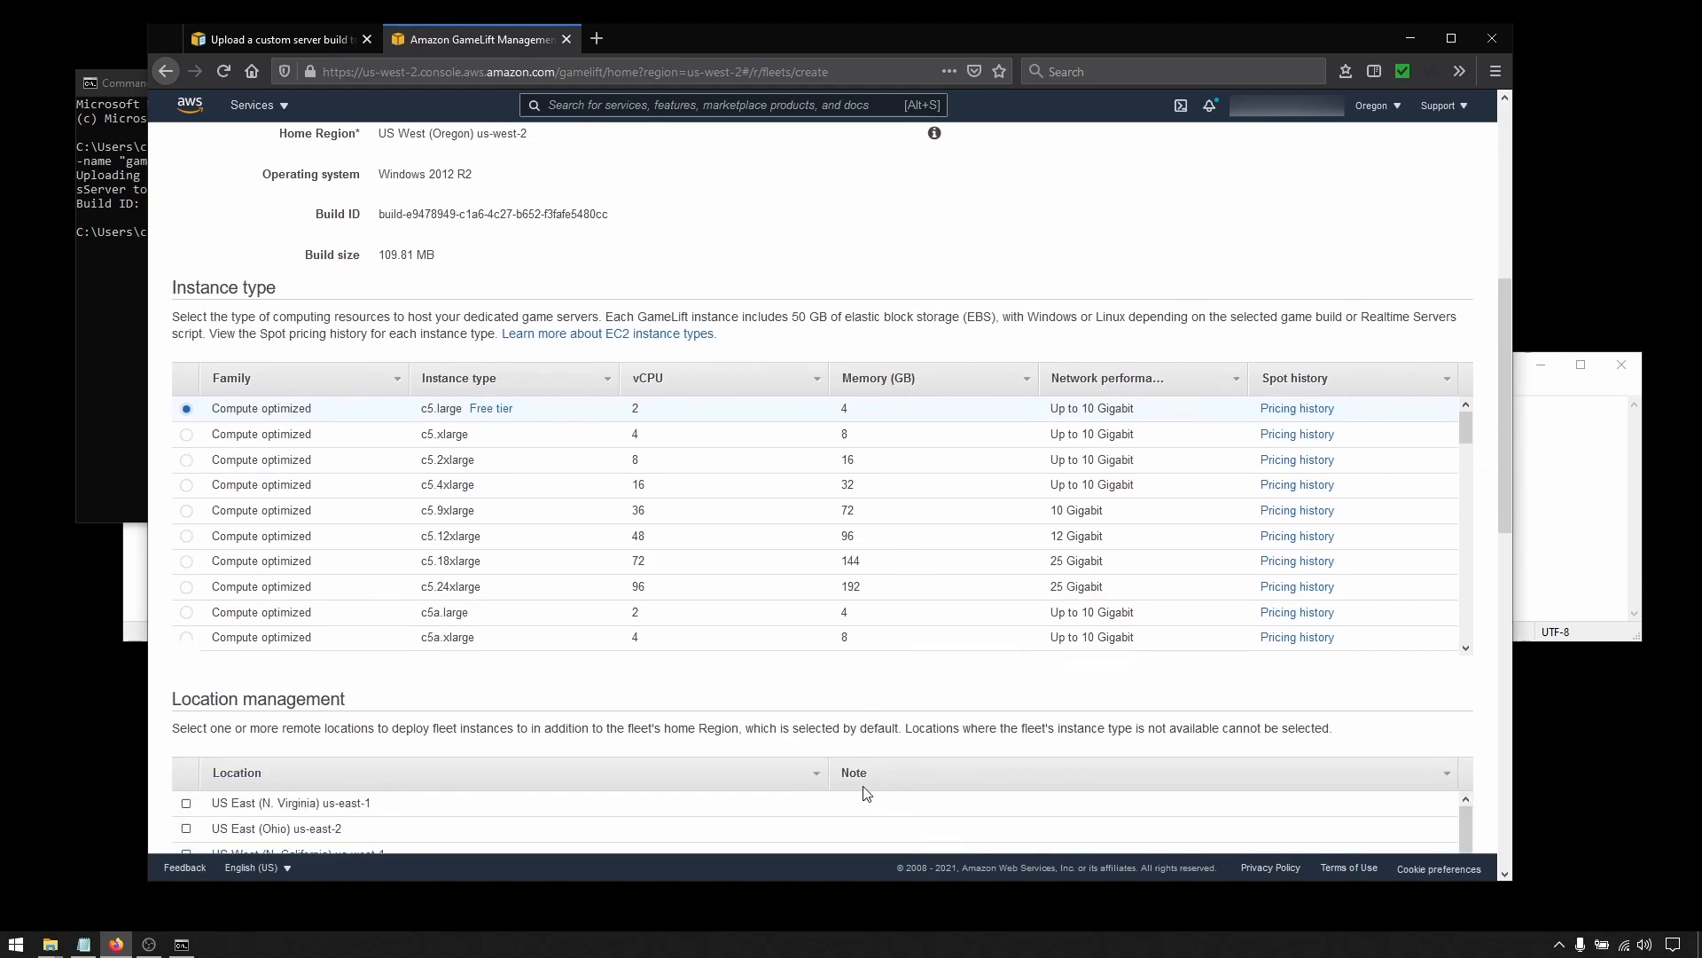
pyautogui.scroll(-1, 1222, 694)
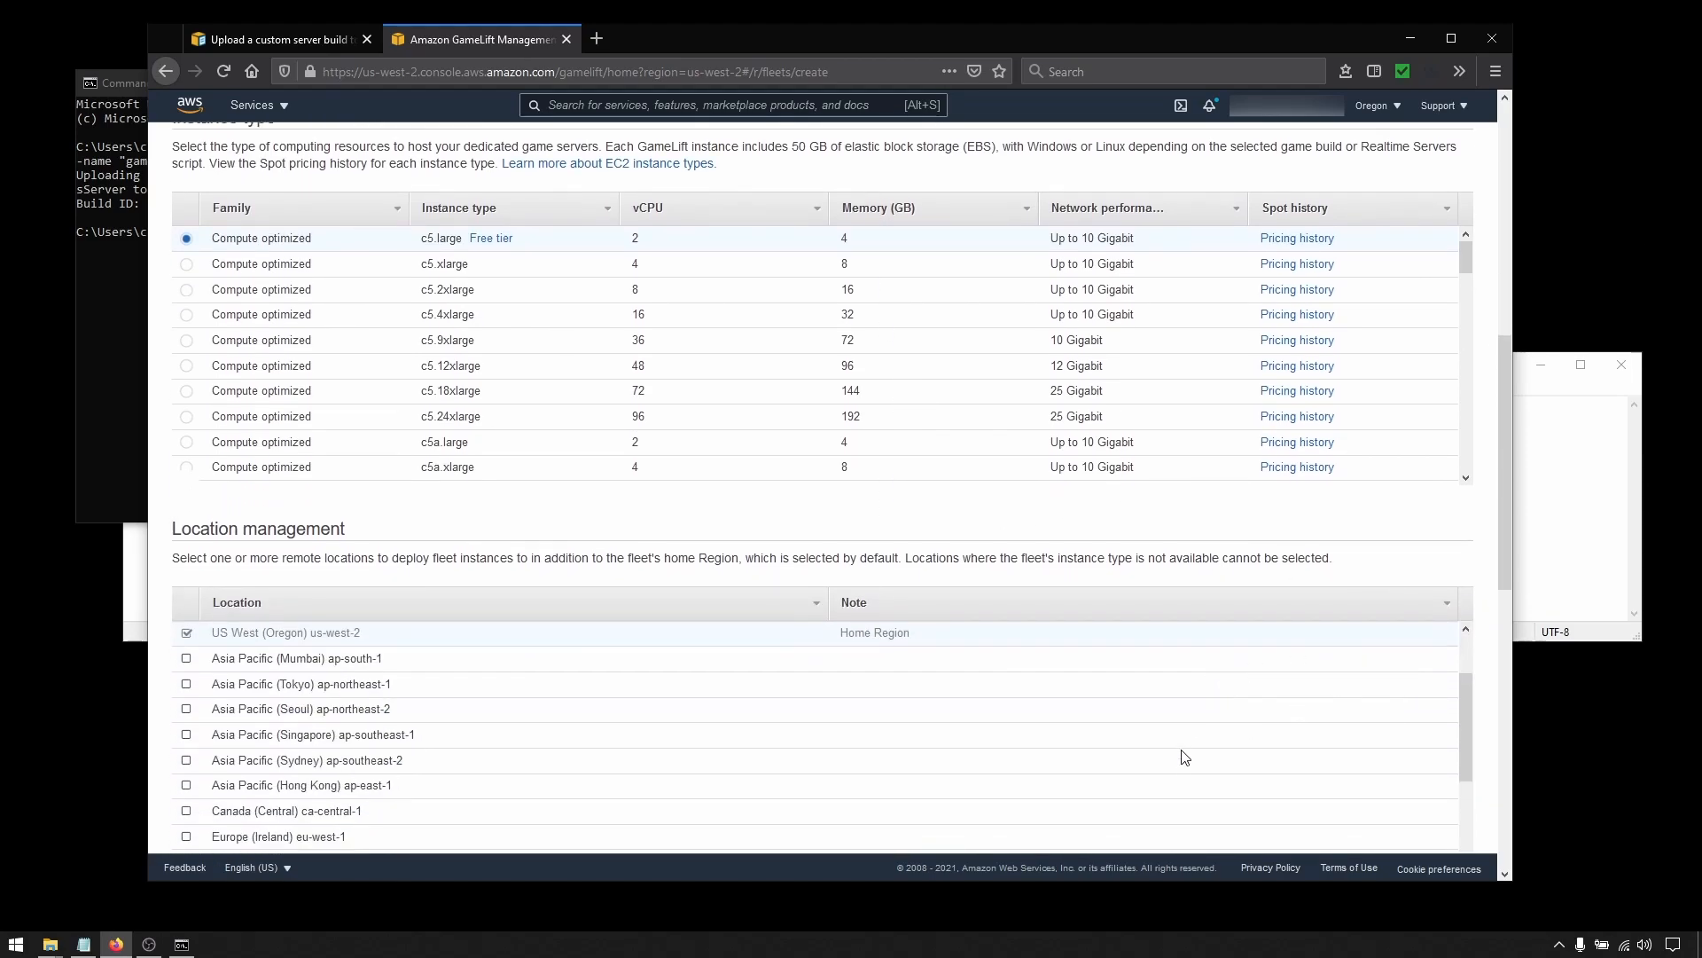
pyautogui.scroll(2, 1185, 754)
pyautogui.scroll(-3, 1486, 650)
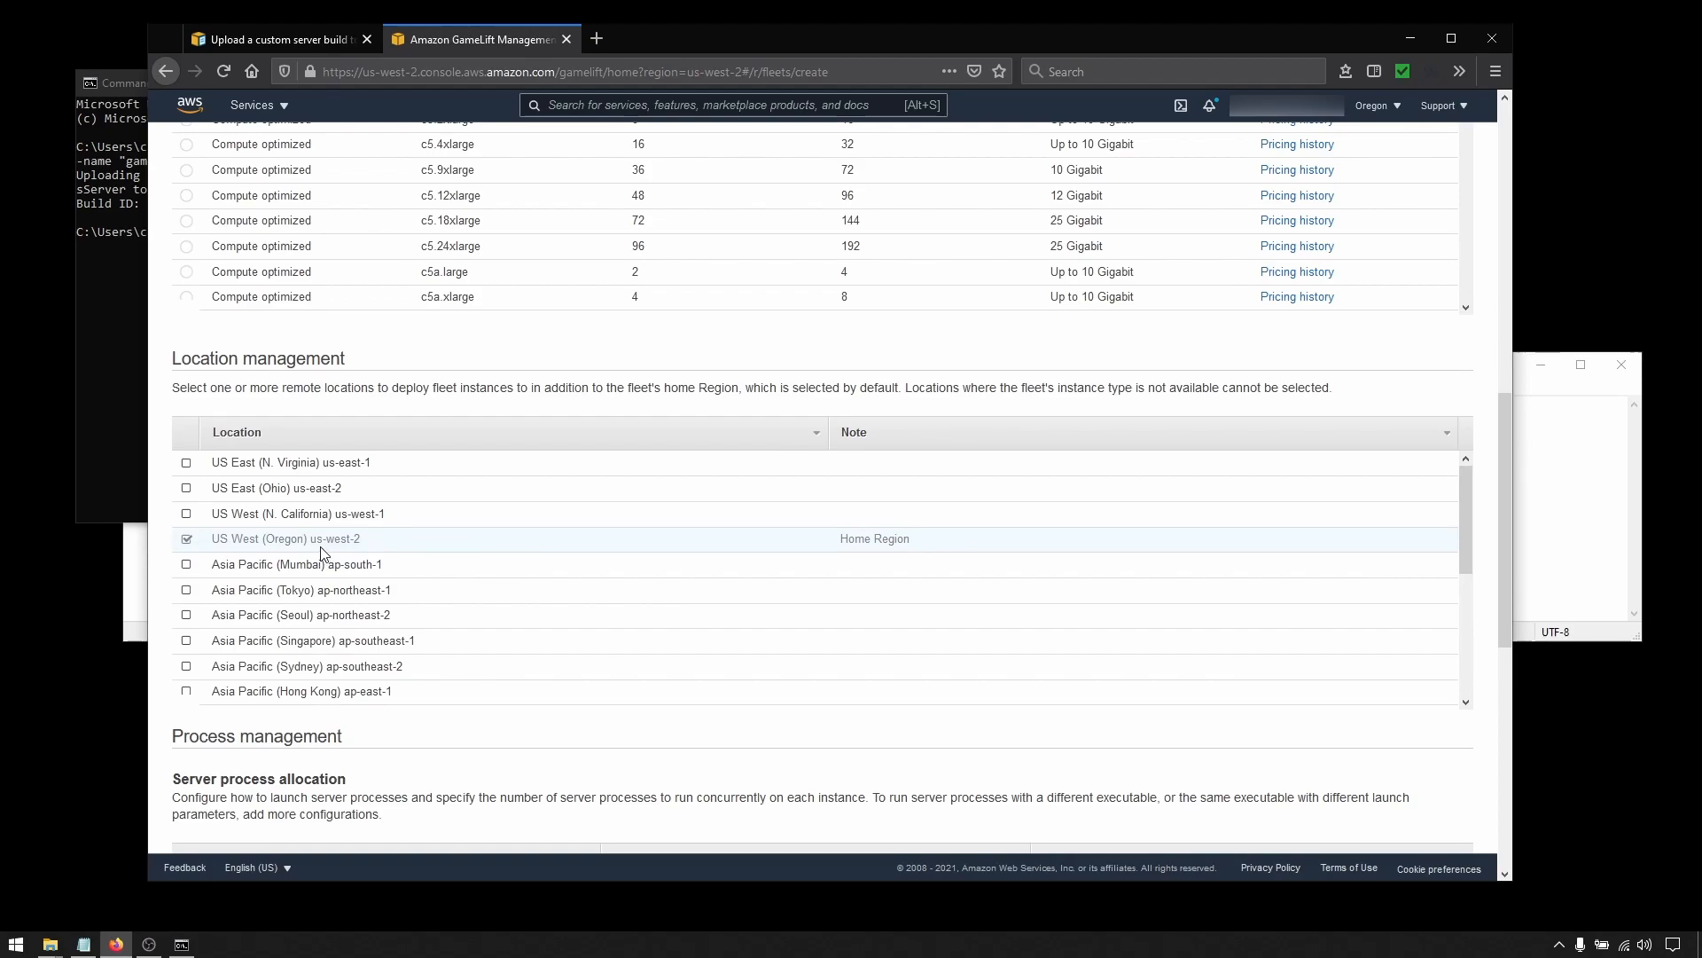
pyautogui.scroll(-2, 842, 785)
pyautogui.scroll(-6, 868, 754)
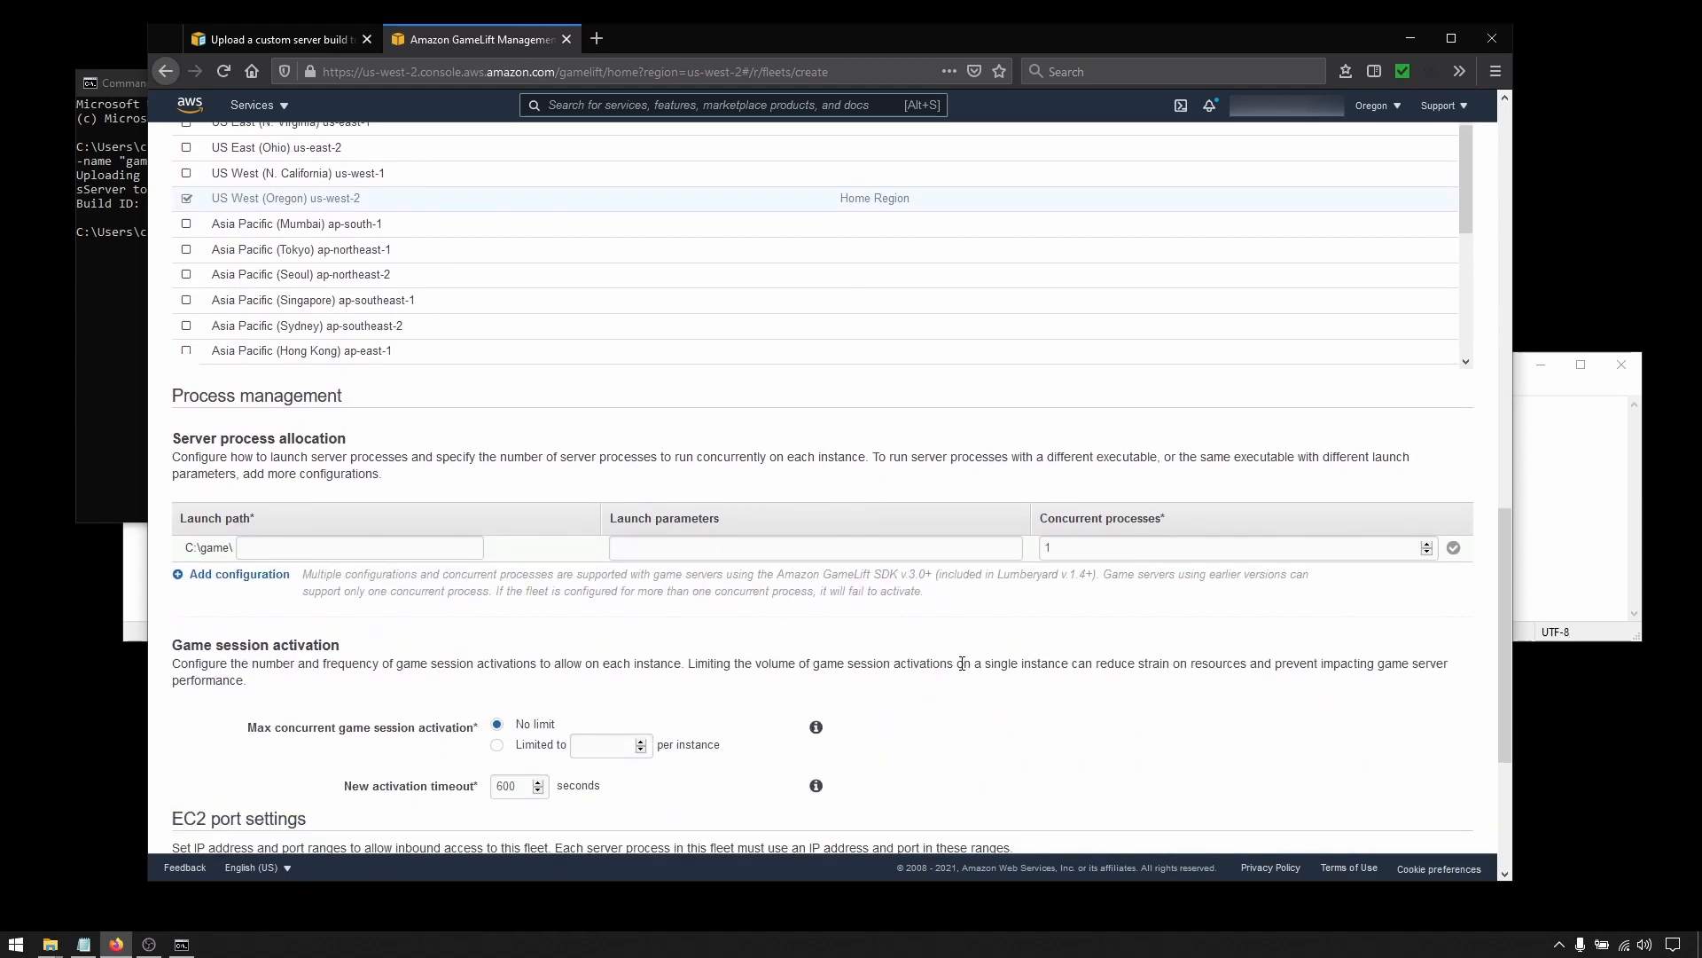
# Step: In File Explorer, copy the full path of the GameLift_UE4Server application in the WindowsServer build's GameLift_UE4\Binaries\Win64 folder
pyautogui.click(306, 550)
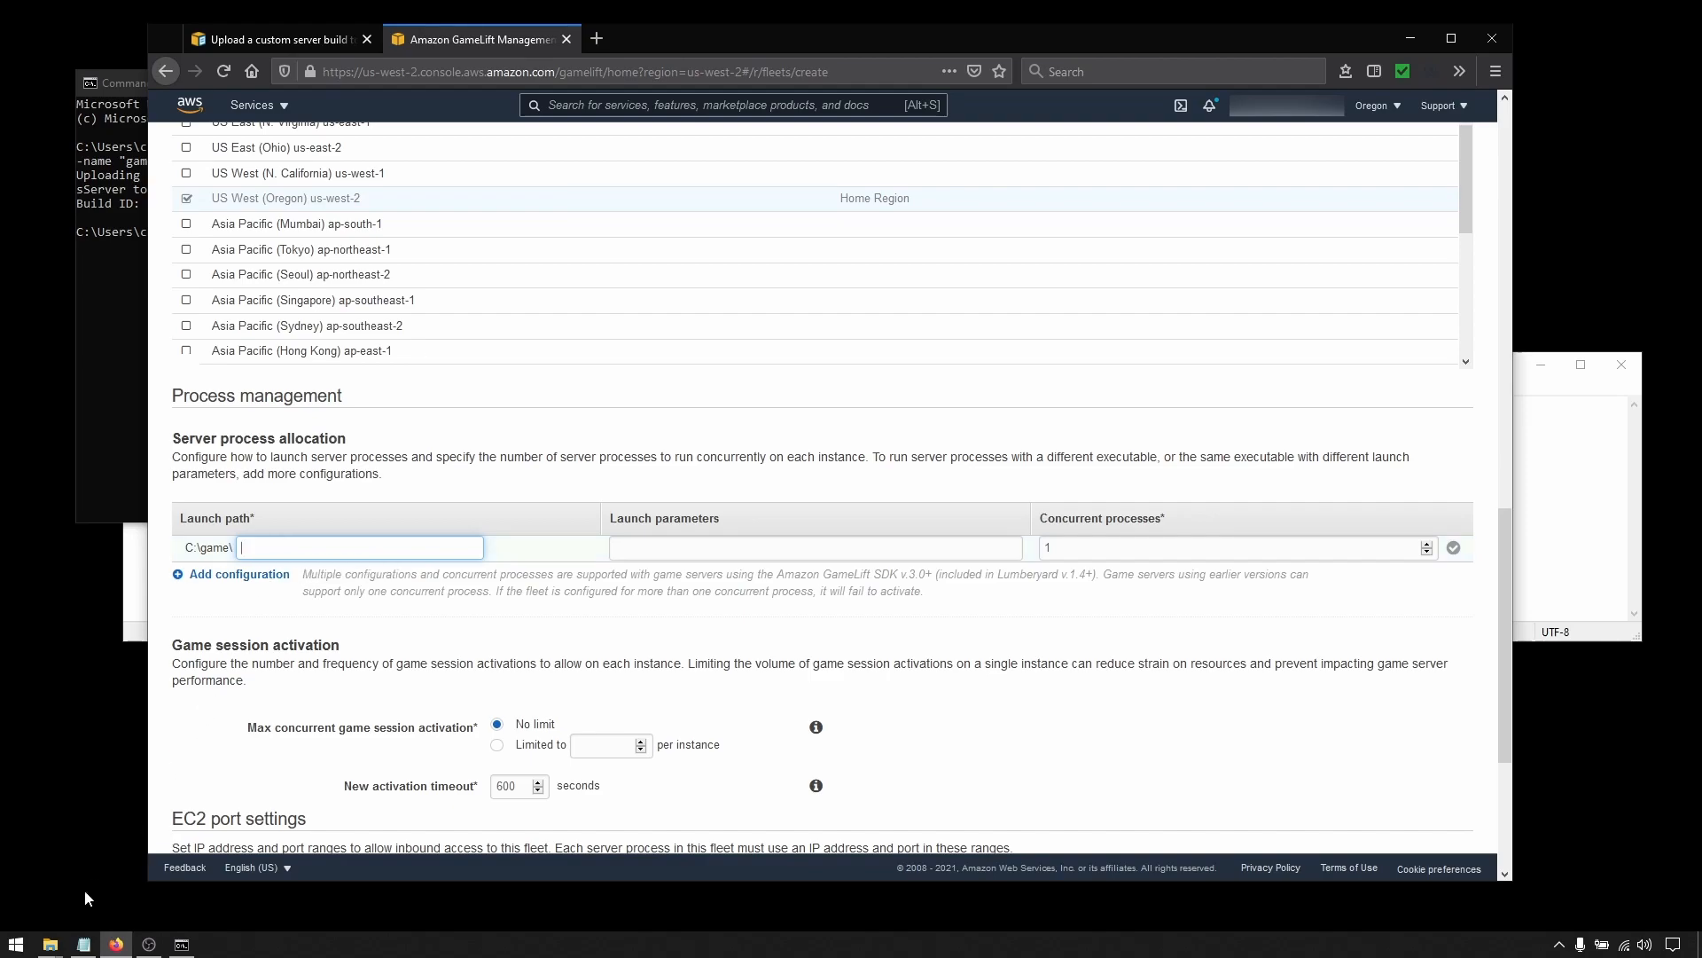
pyautogui.click(50, 945)
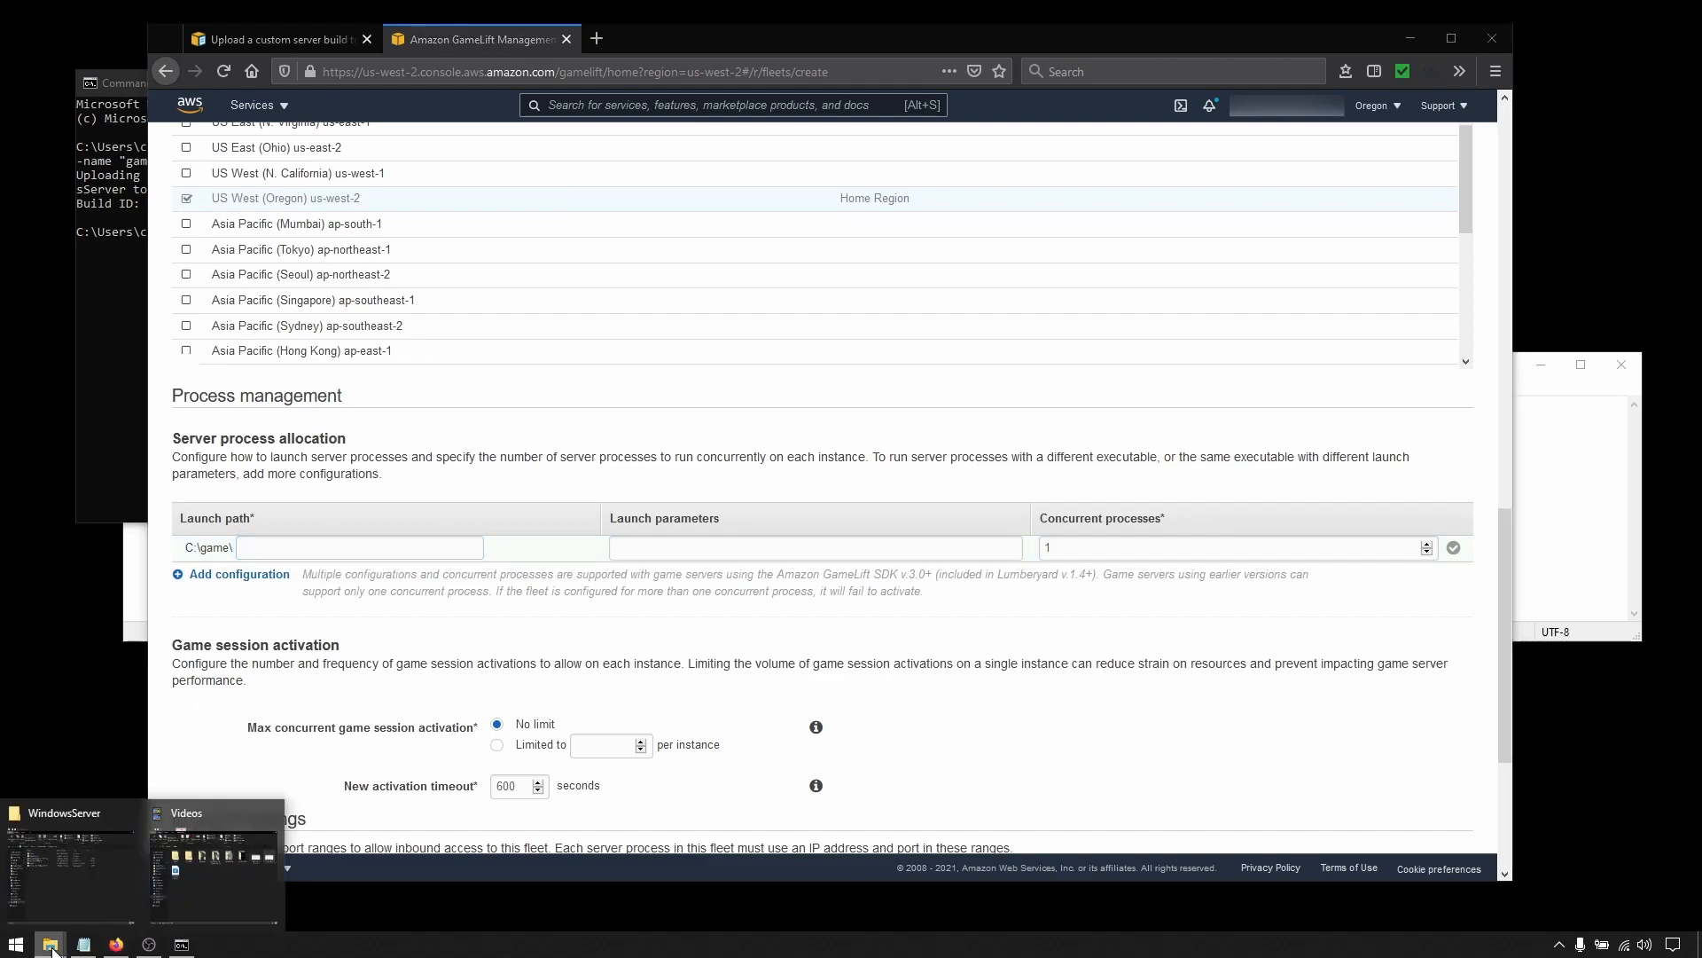
pyautogui.click(80, 901)
pyautogui.click(687, 634)
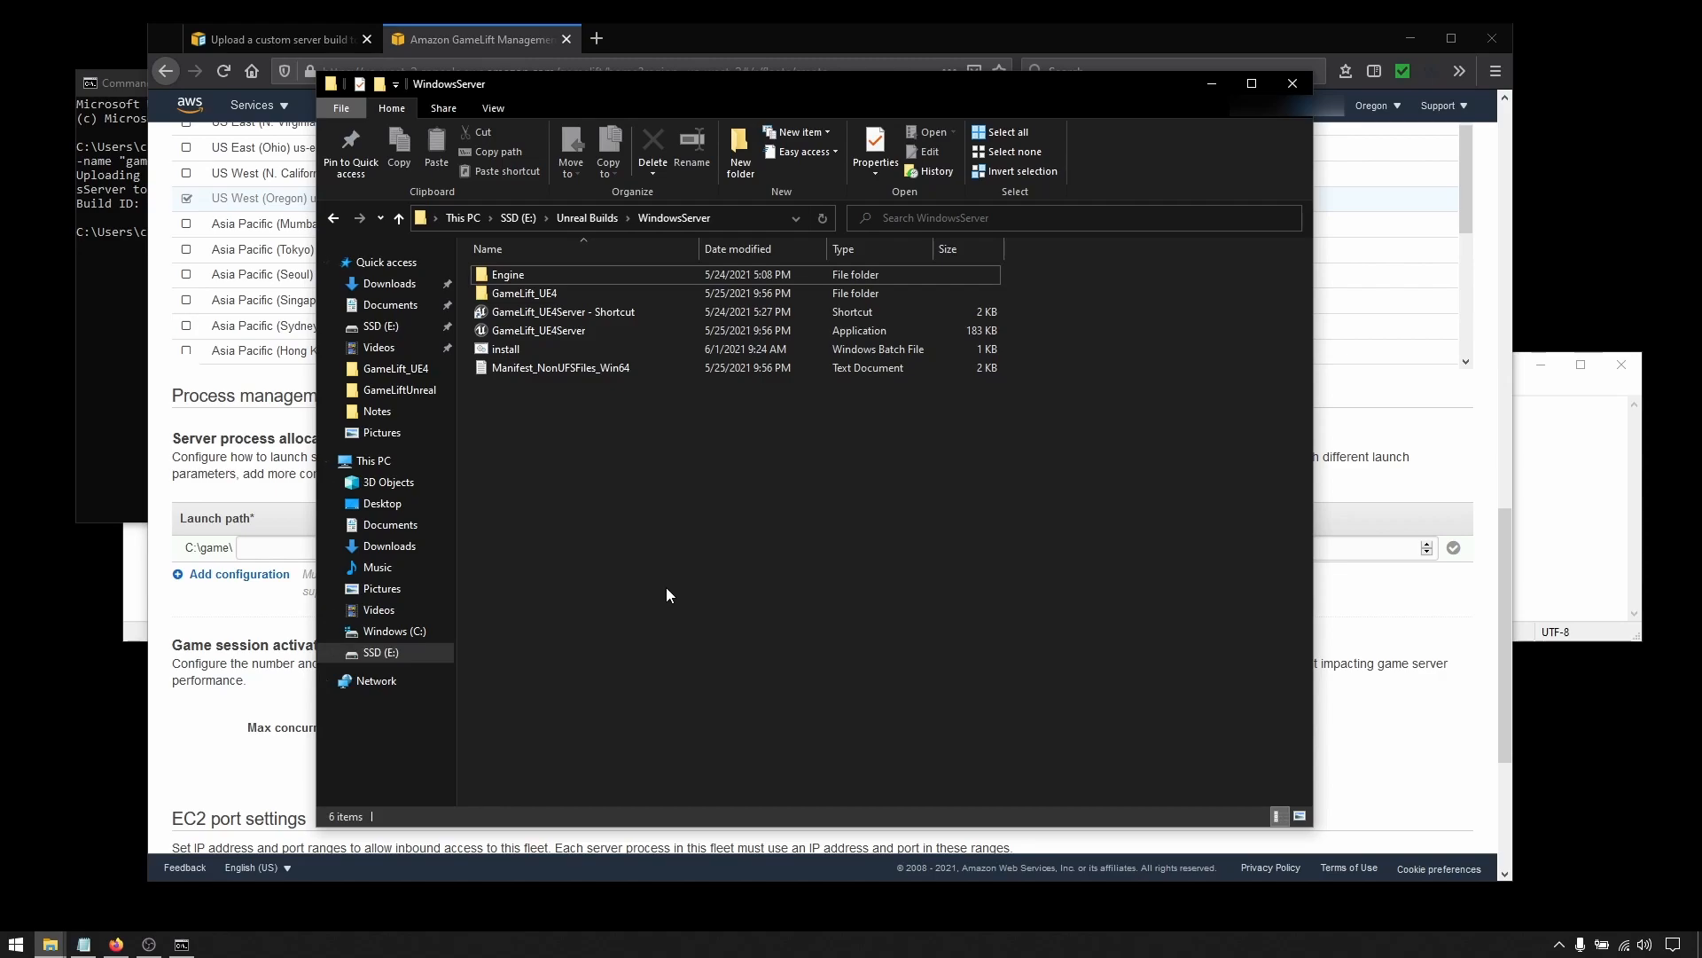
pyautogui.doubleClick(562, 294)
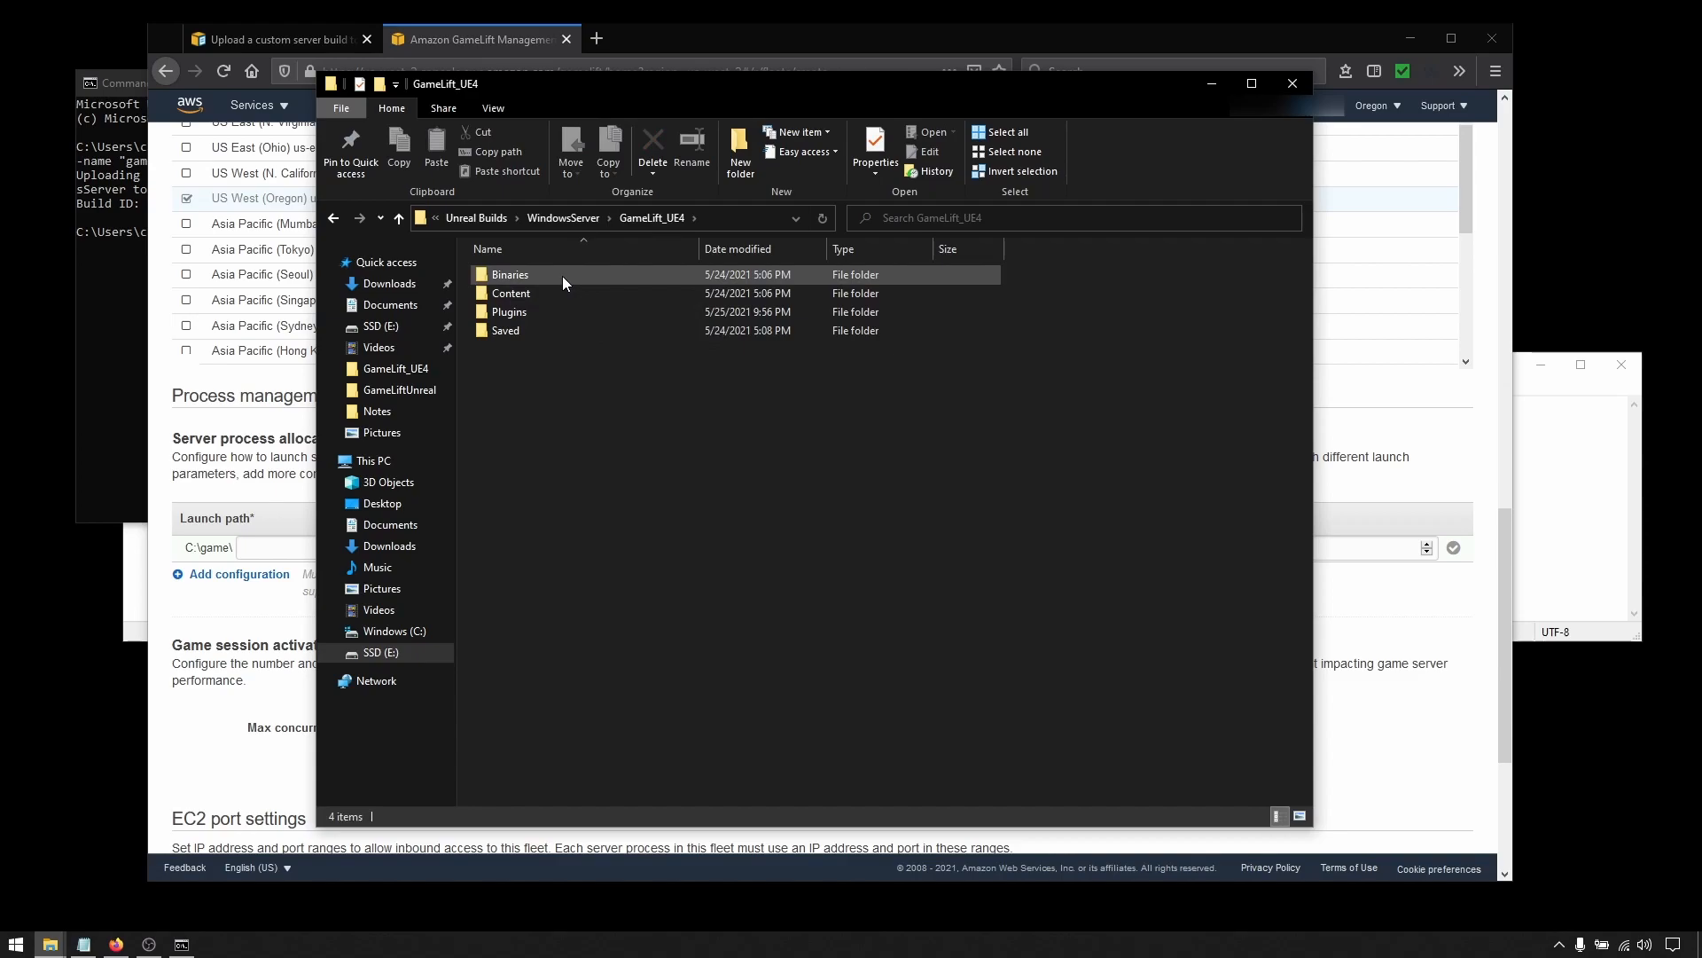
pyautogui.doubleClick(563, 275)
pyautogui.doubleClick(562, 275)
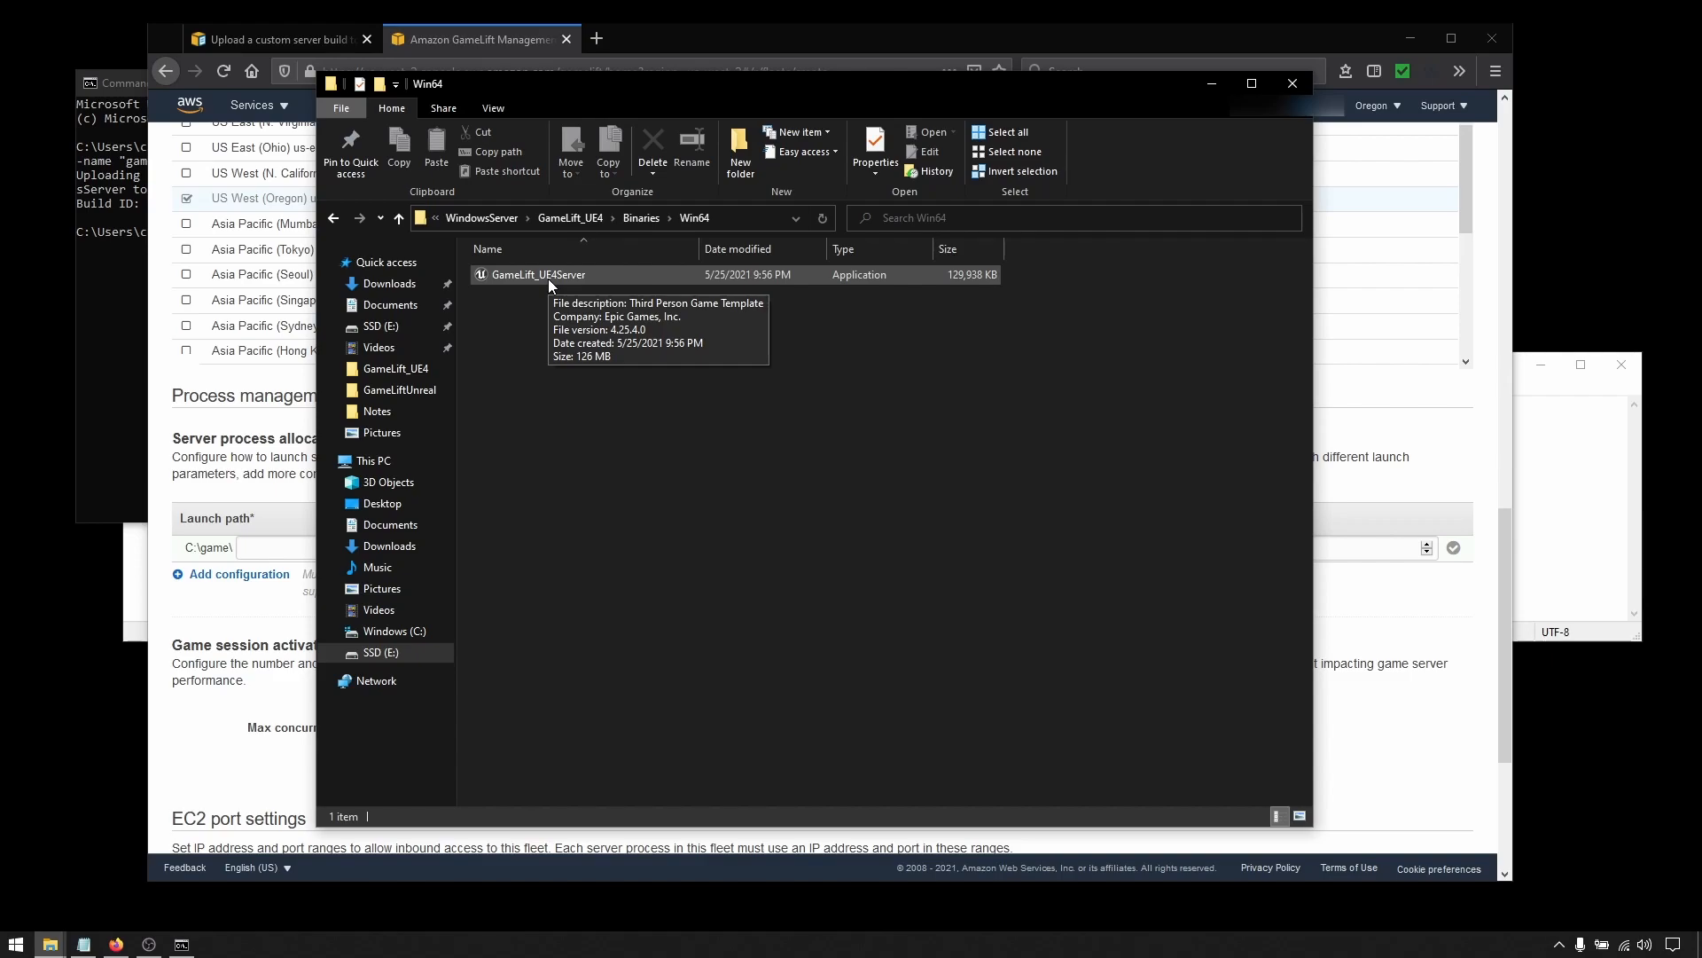
pyautogui.rightClick(548, 279)
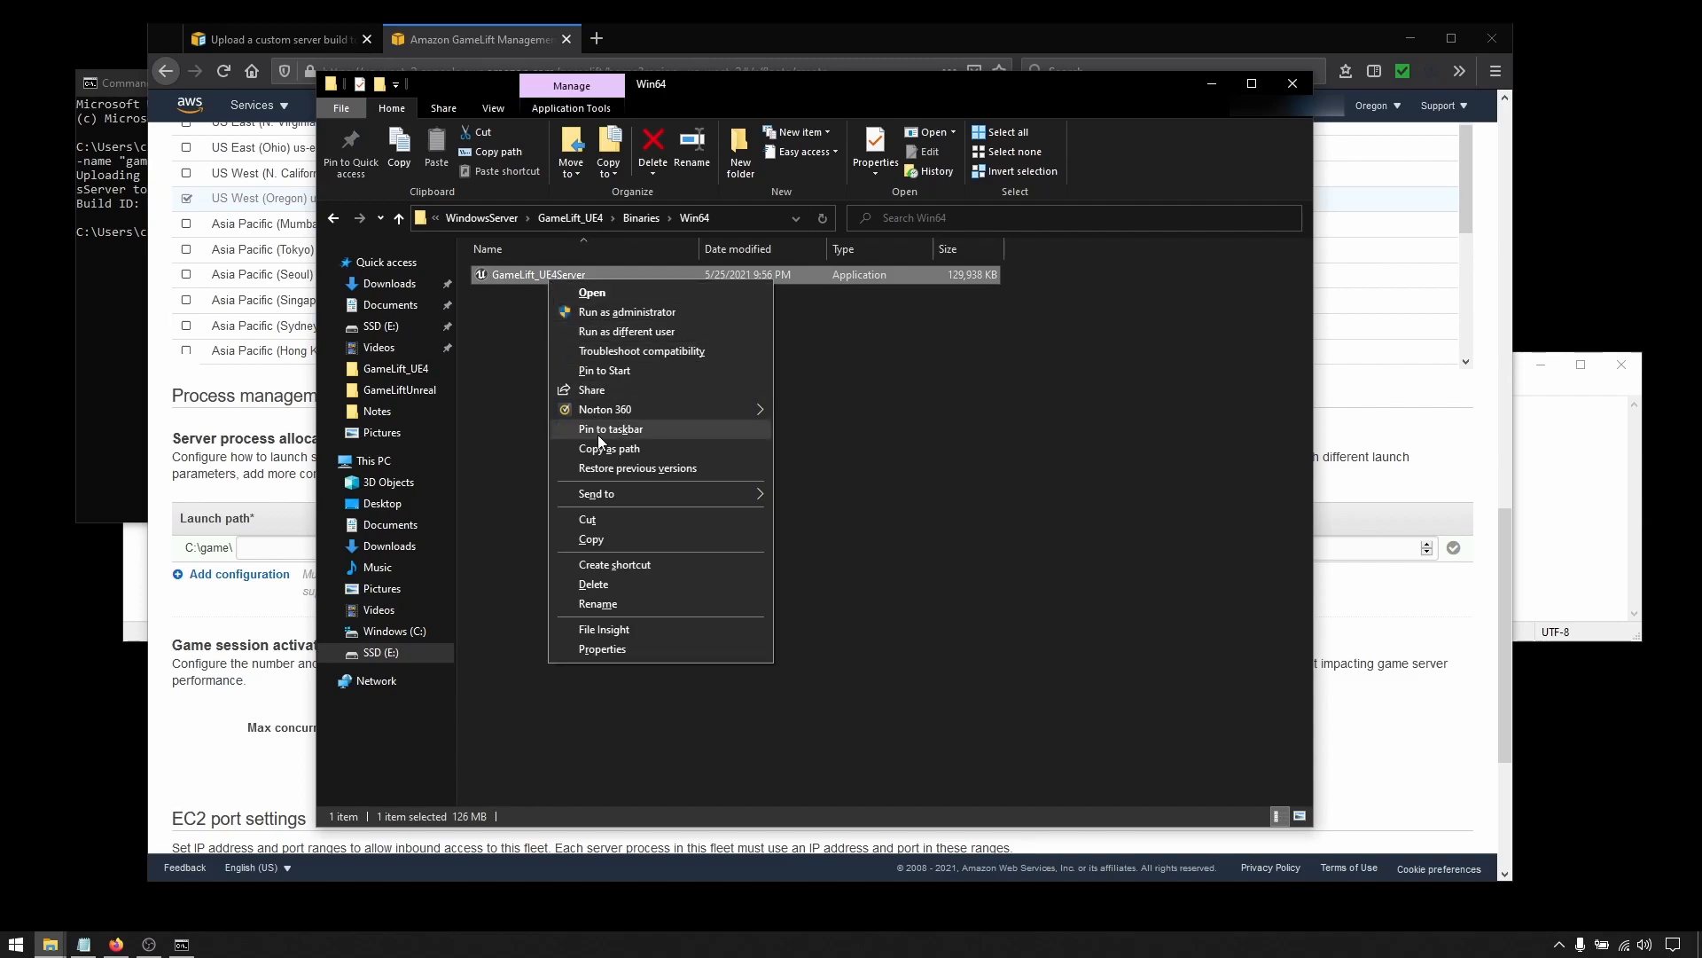
pyautogui.click(600, 449)
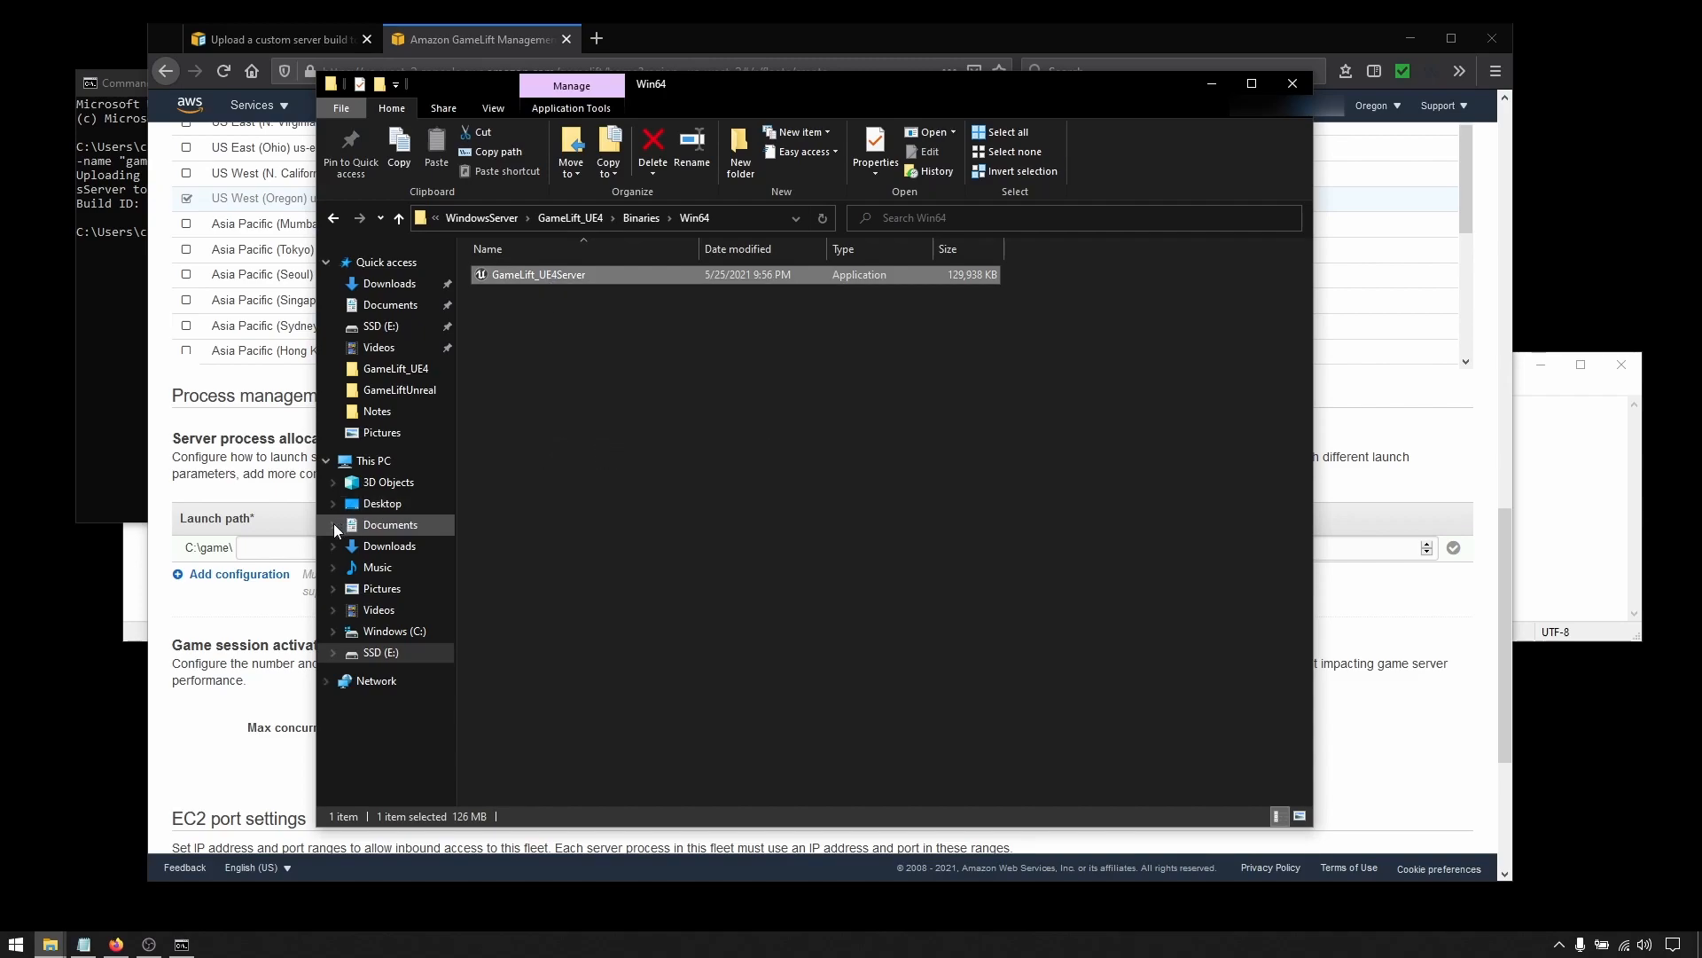
# Step: Paste the copied path as the launch path, trim it to GameLift_UE4\Binaries\Win64\GameLift_UE4Server.exe after C:\game\, and save the configuration
pyautogui.click(289, 549)
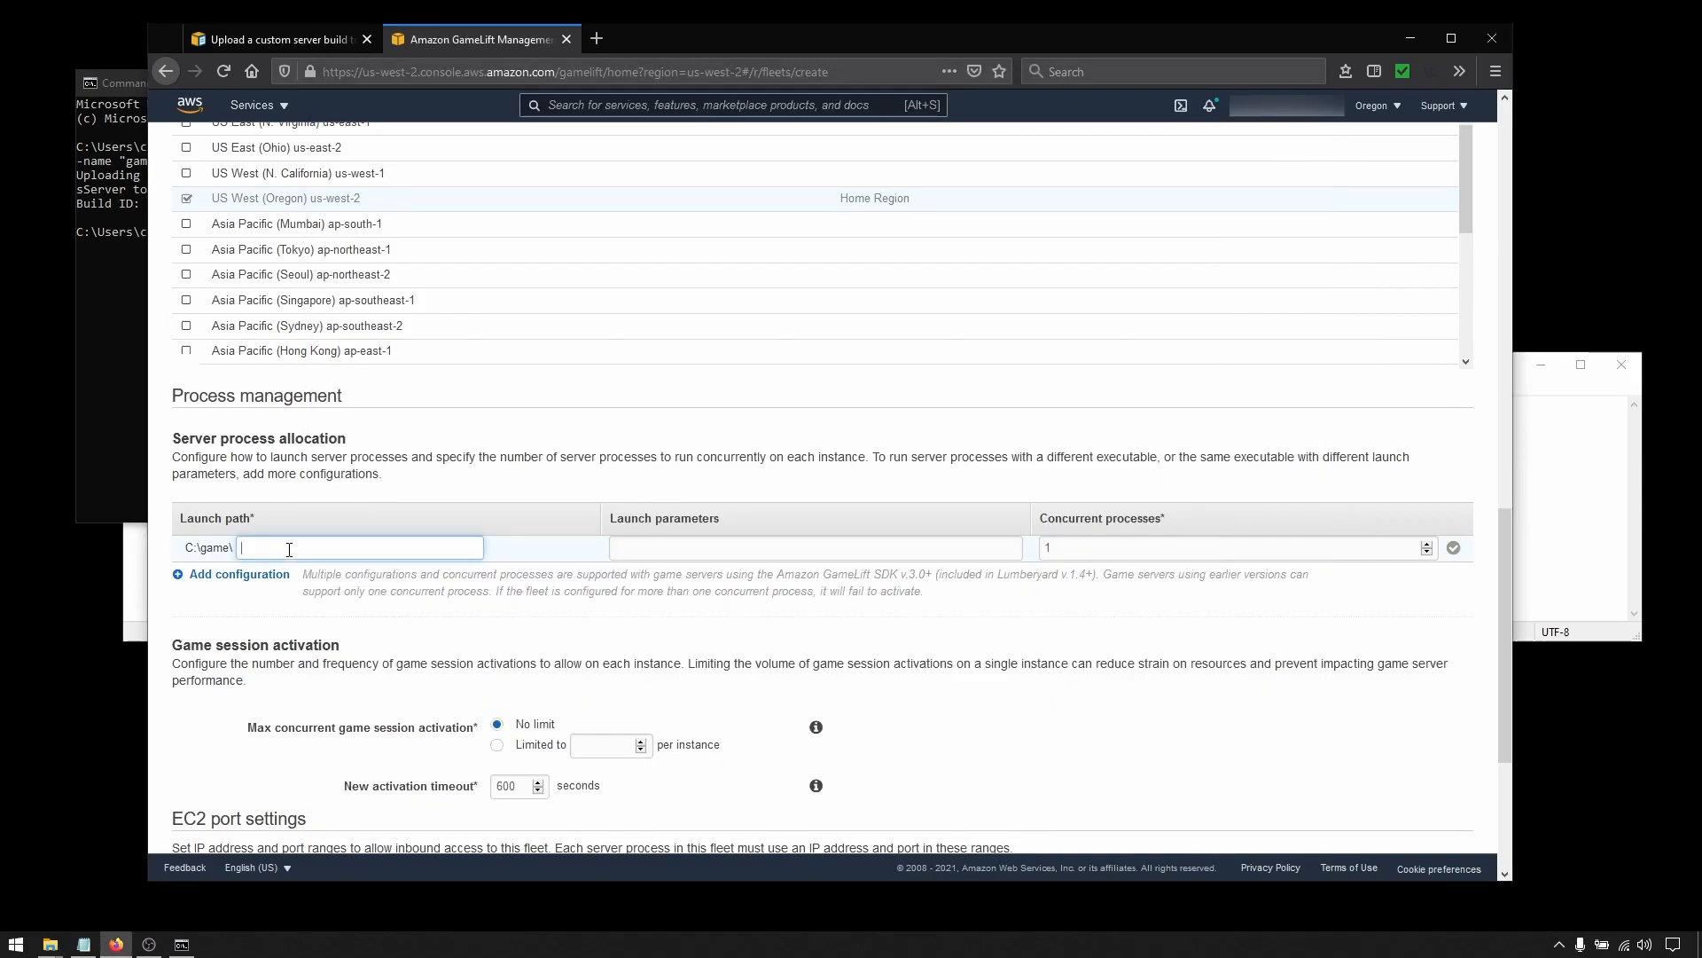
pyautogui.hotkey('ctrl', 'v')
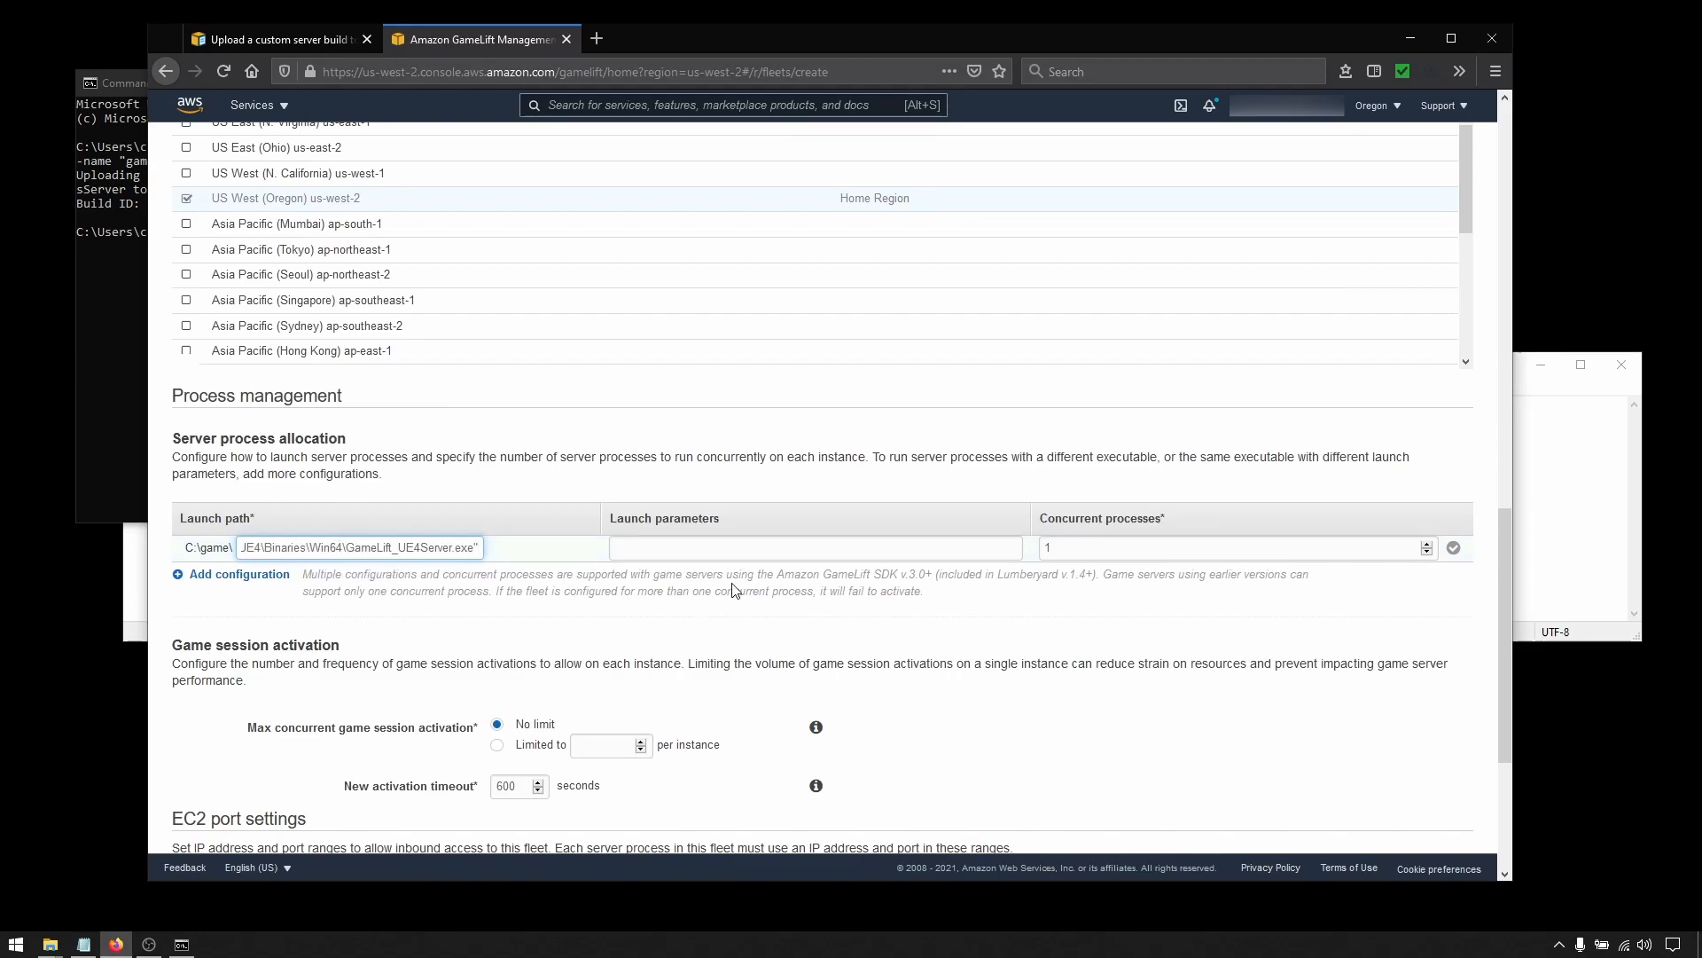
pyautogui.press('BackSpace')
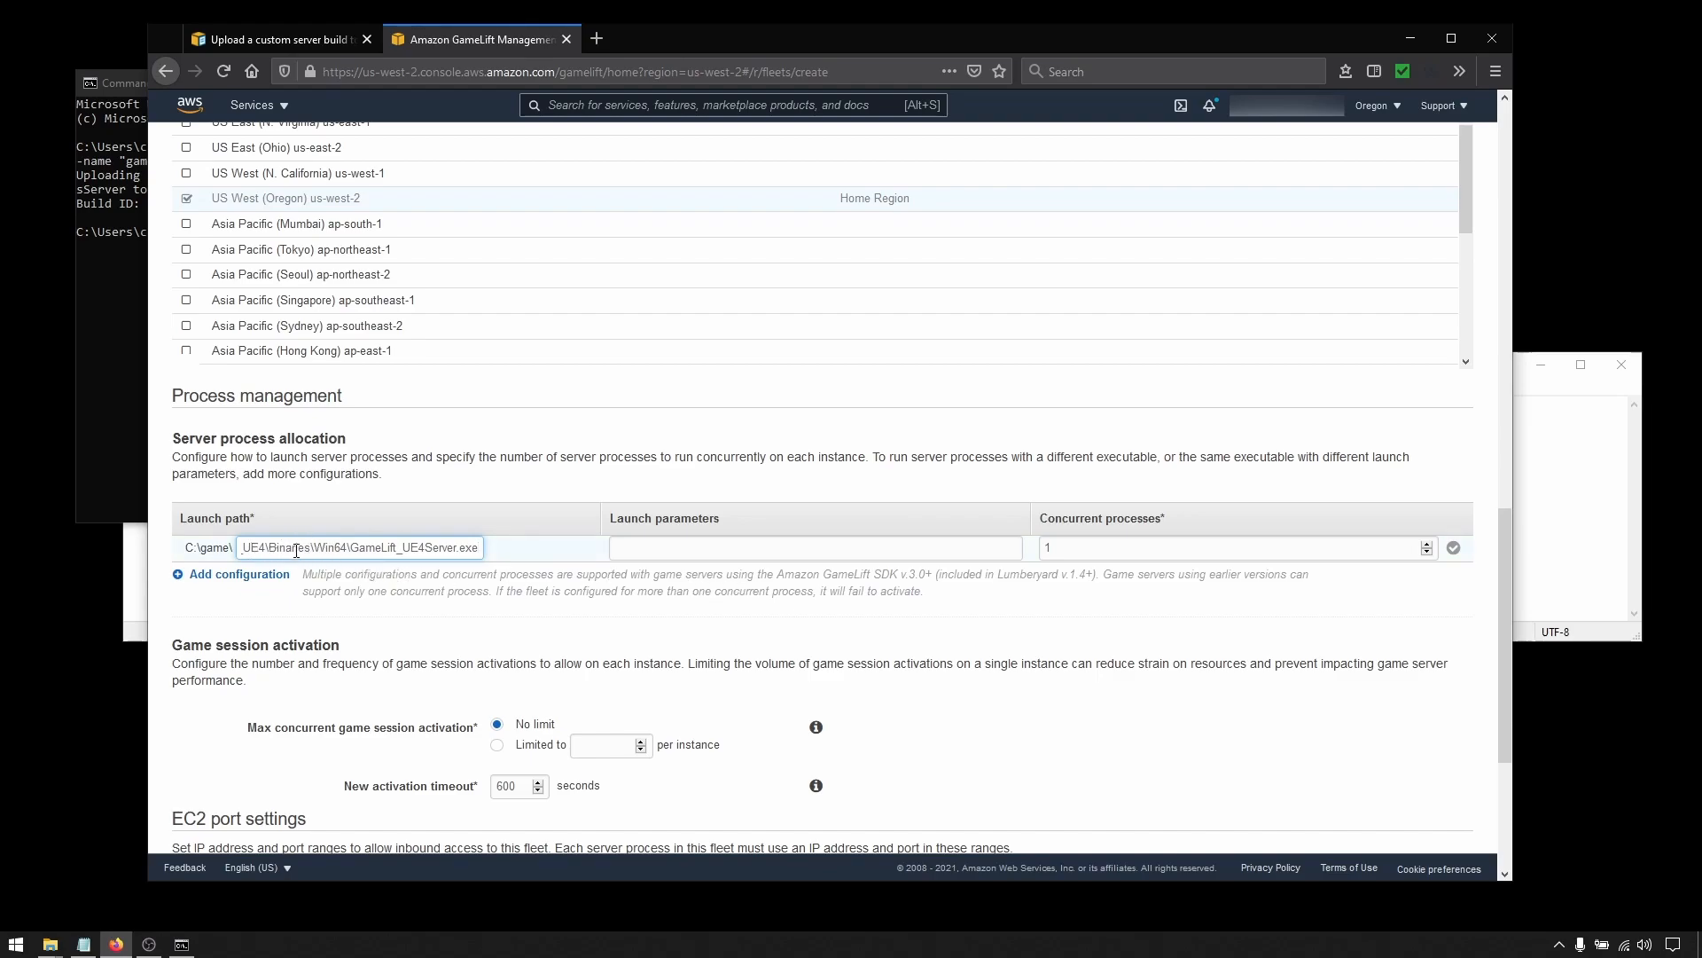
pyautogui.press('Home')
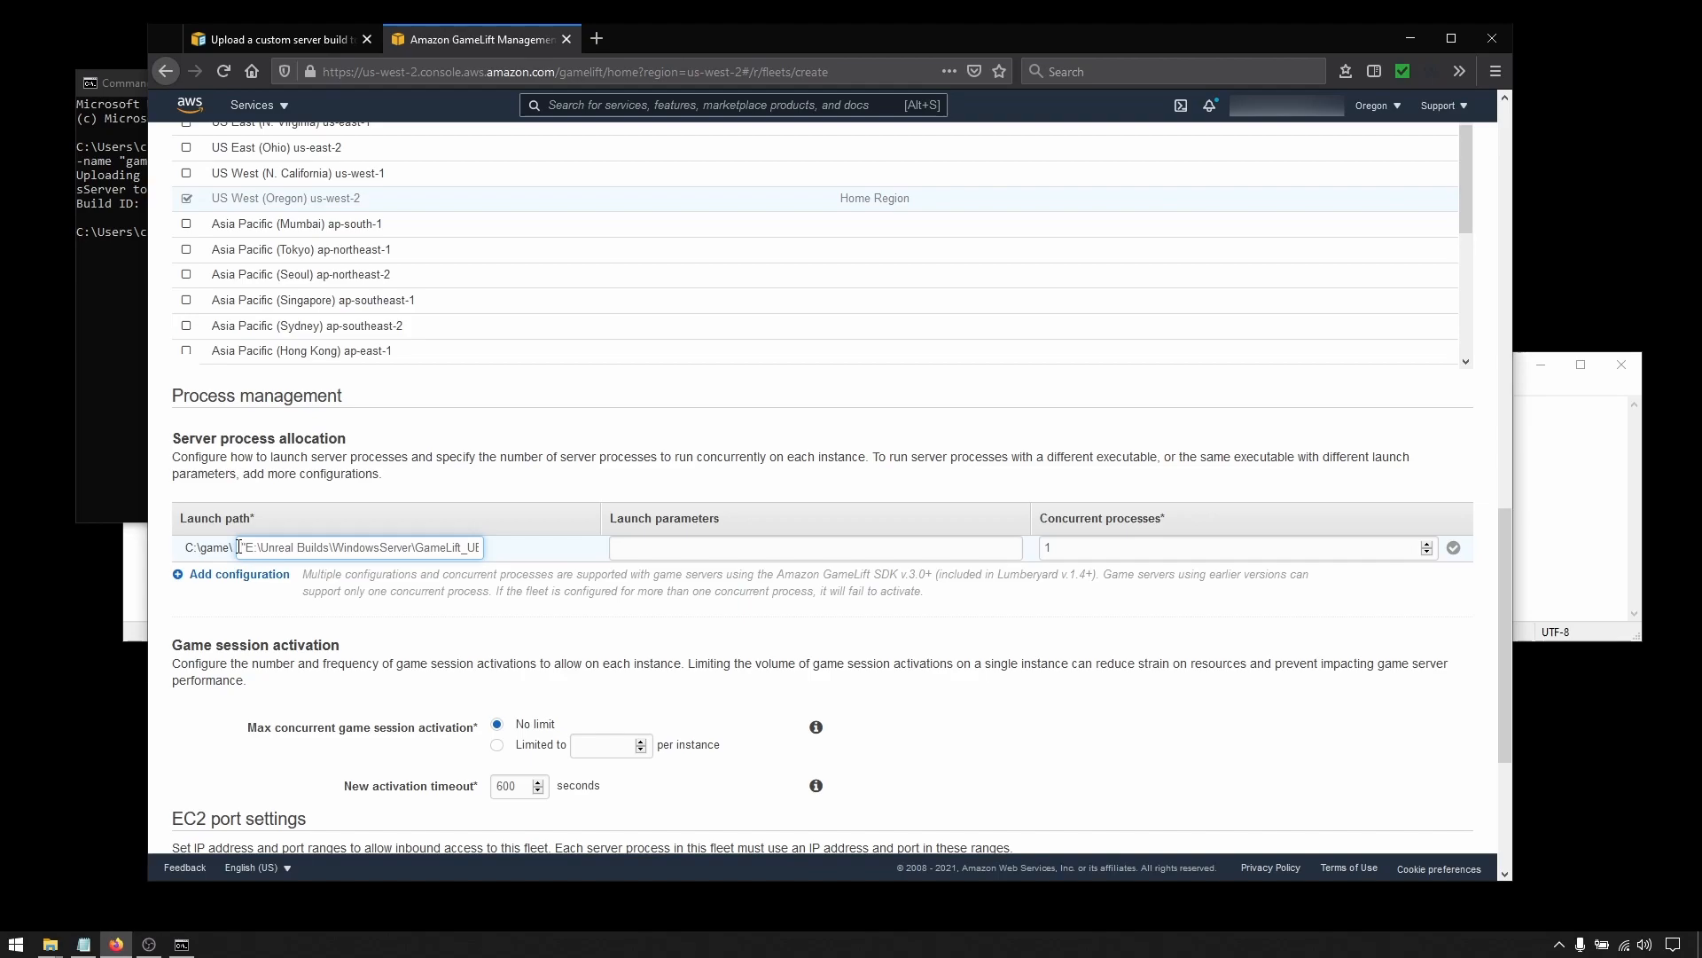
pyautogui.moveTo(239, 547); pyautogui.dragTo(416, 542)
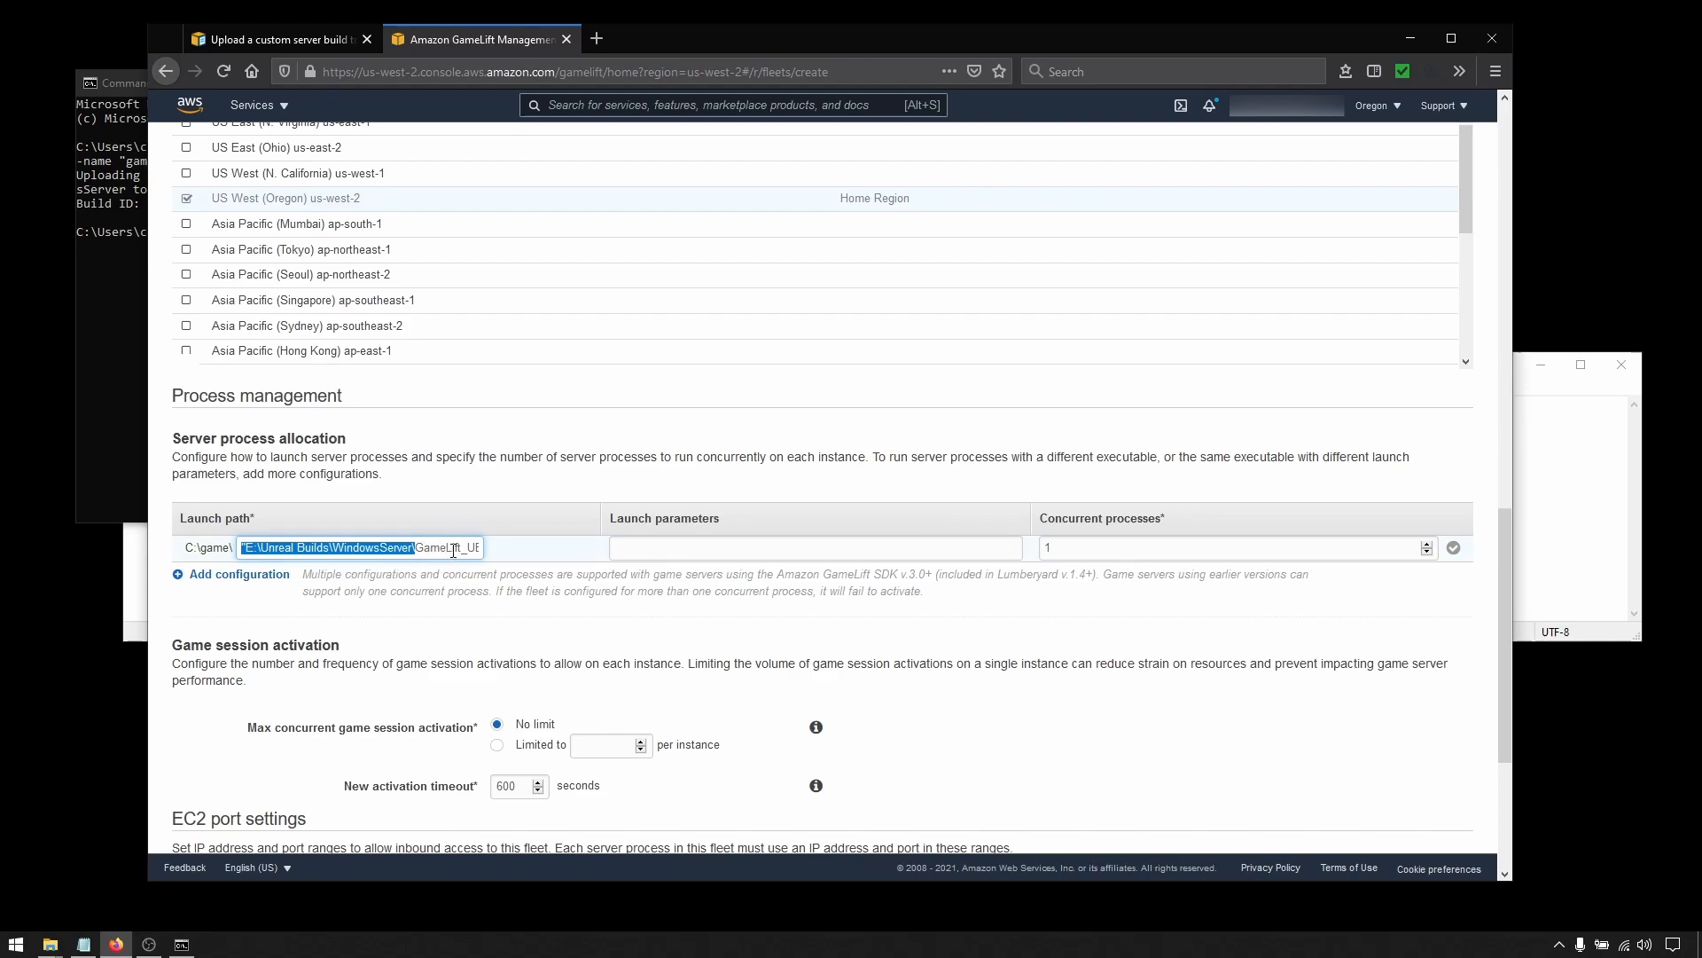
pyautogui.press('BackSpace')
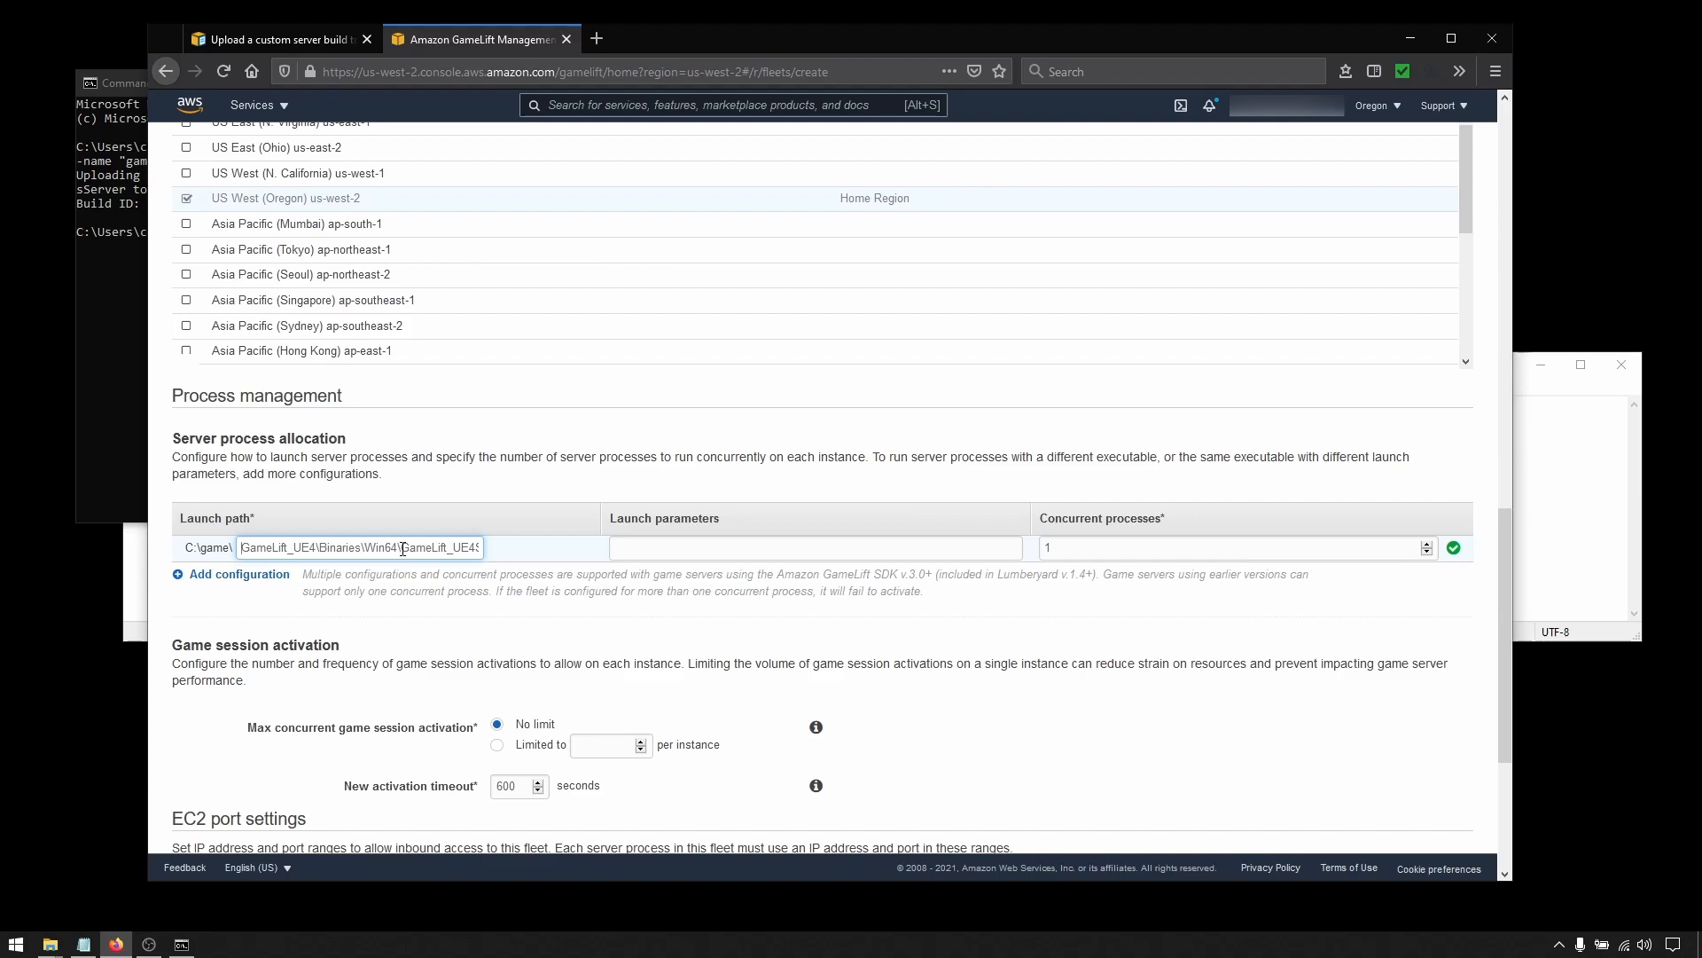
pyautogui.moveTo(402, 550); pyautogui.dragTo(482, 552)
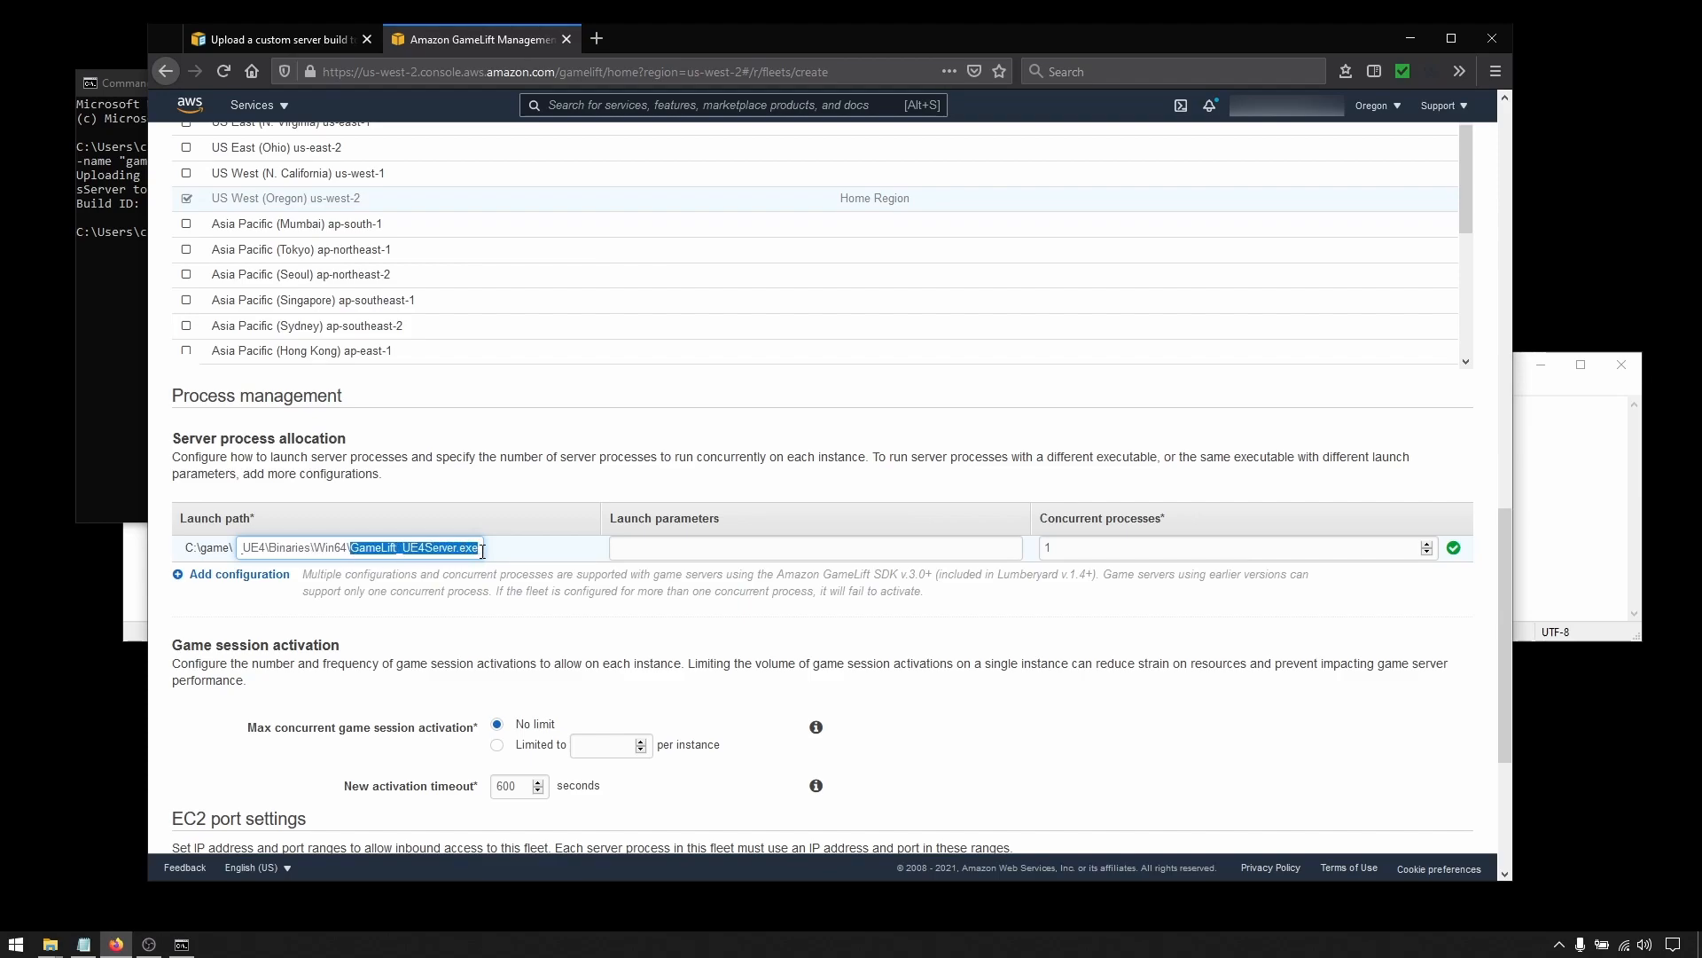
pyautogui.click(532, 557)
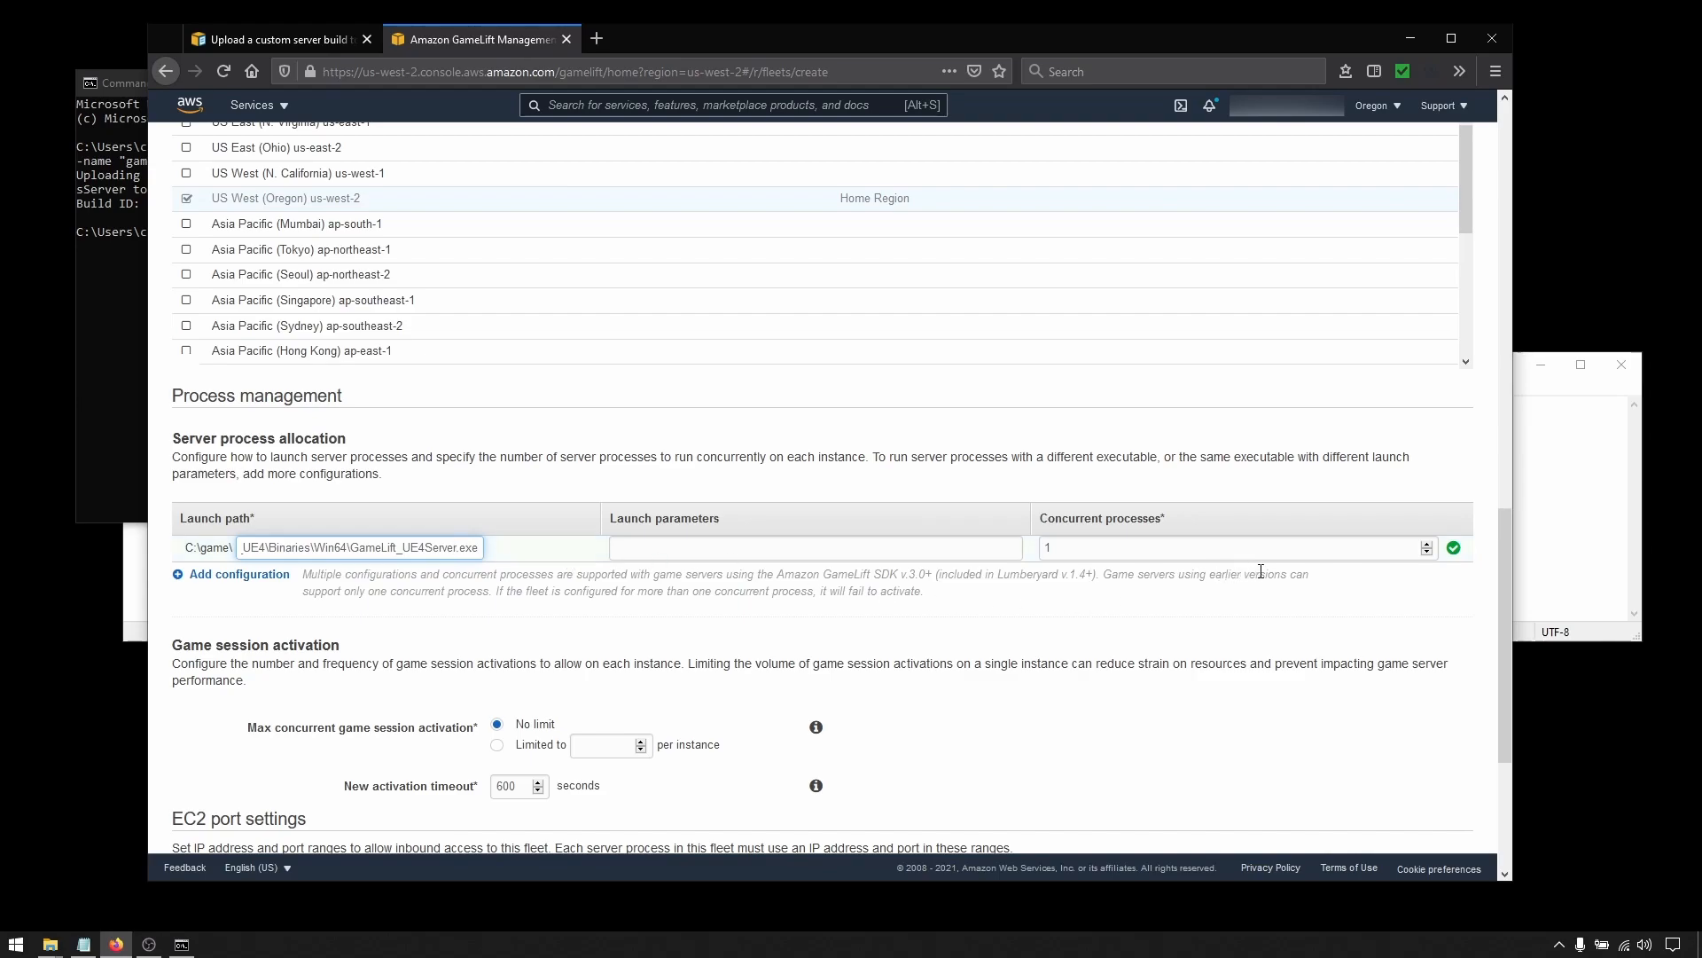
pyautogui.click(1454, 549)
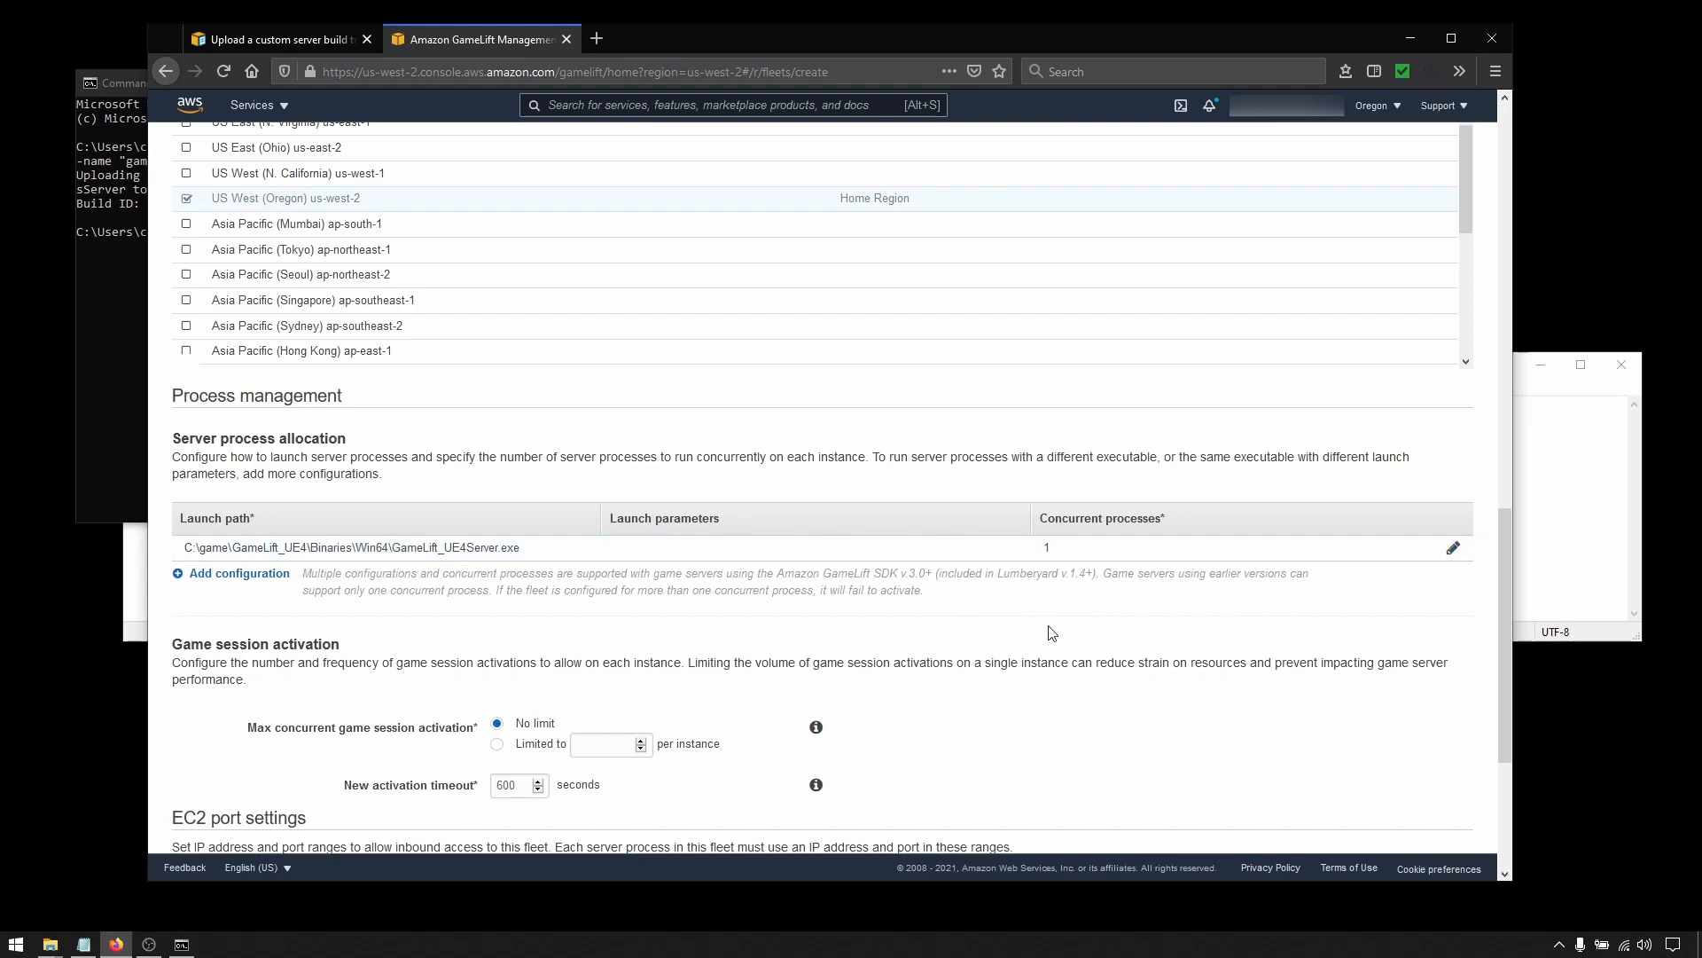
# Step: Add and save an EC2 port setting with port range 7777, protocol UDP and IP address range 0.0.0.0/0
pyautogui.scroll(-3, 1105, 602)
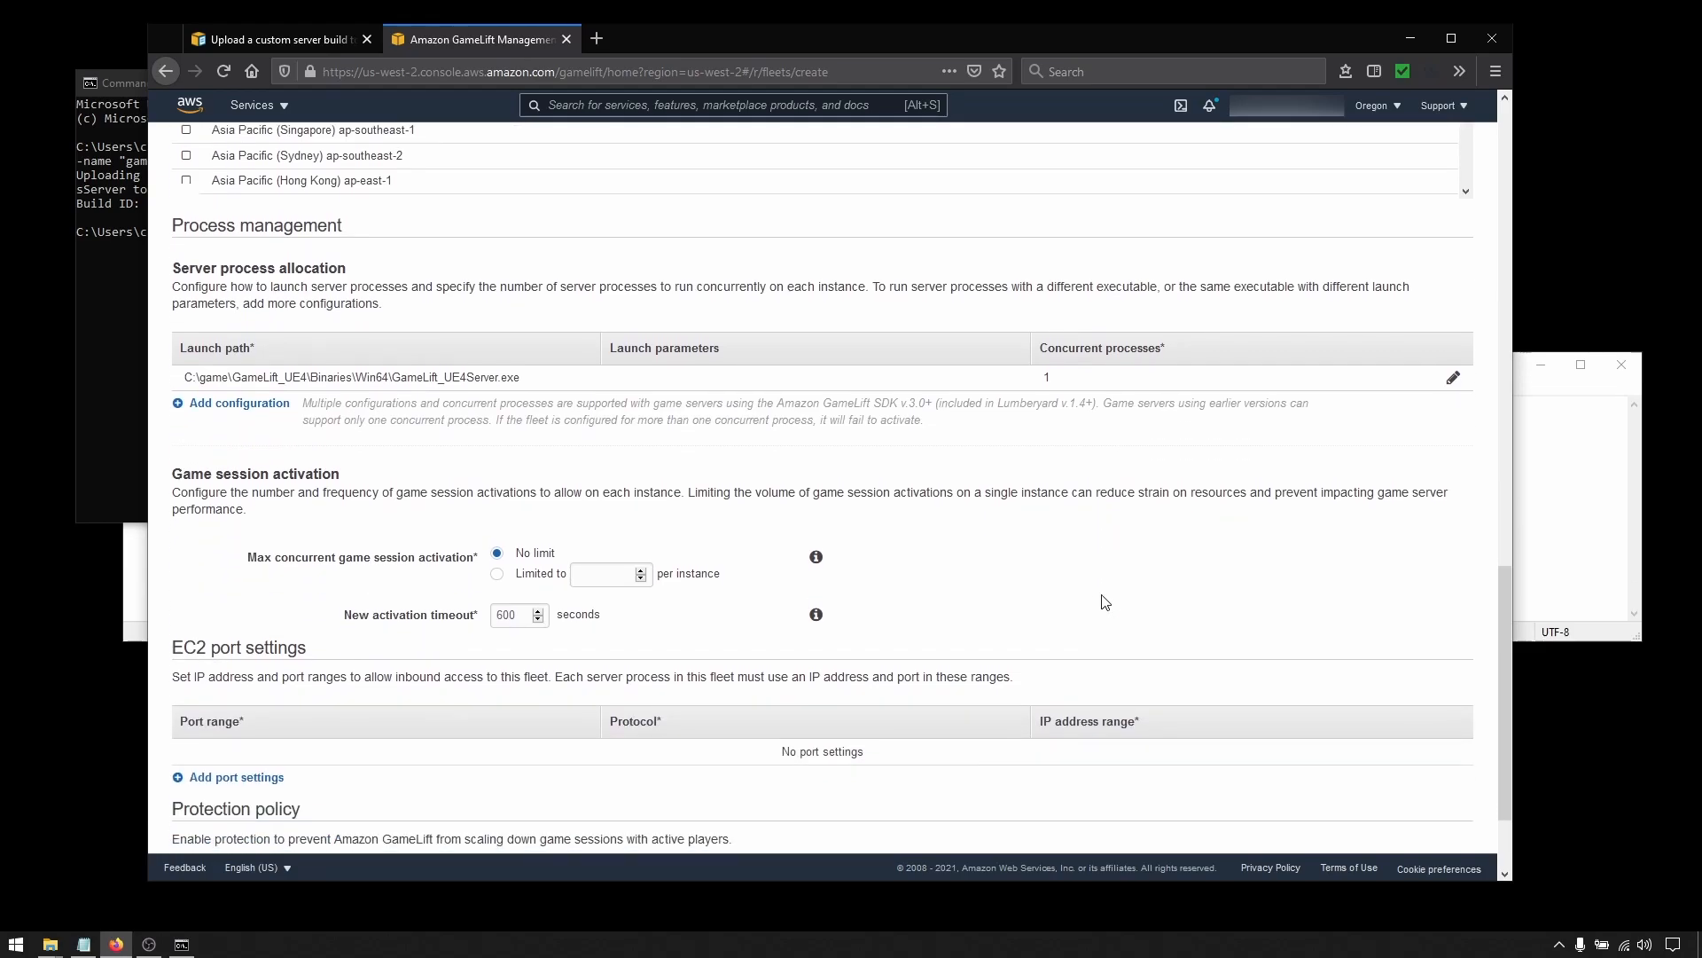
pyautogui.scroll(-2, 1105, 602)
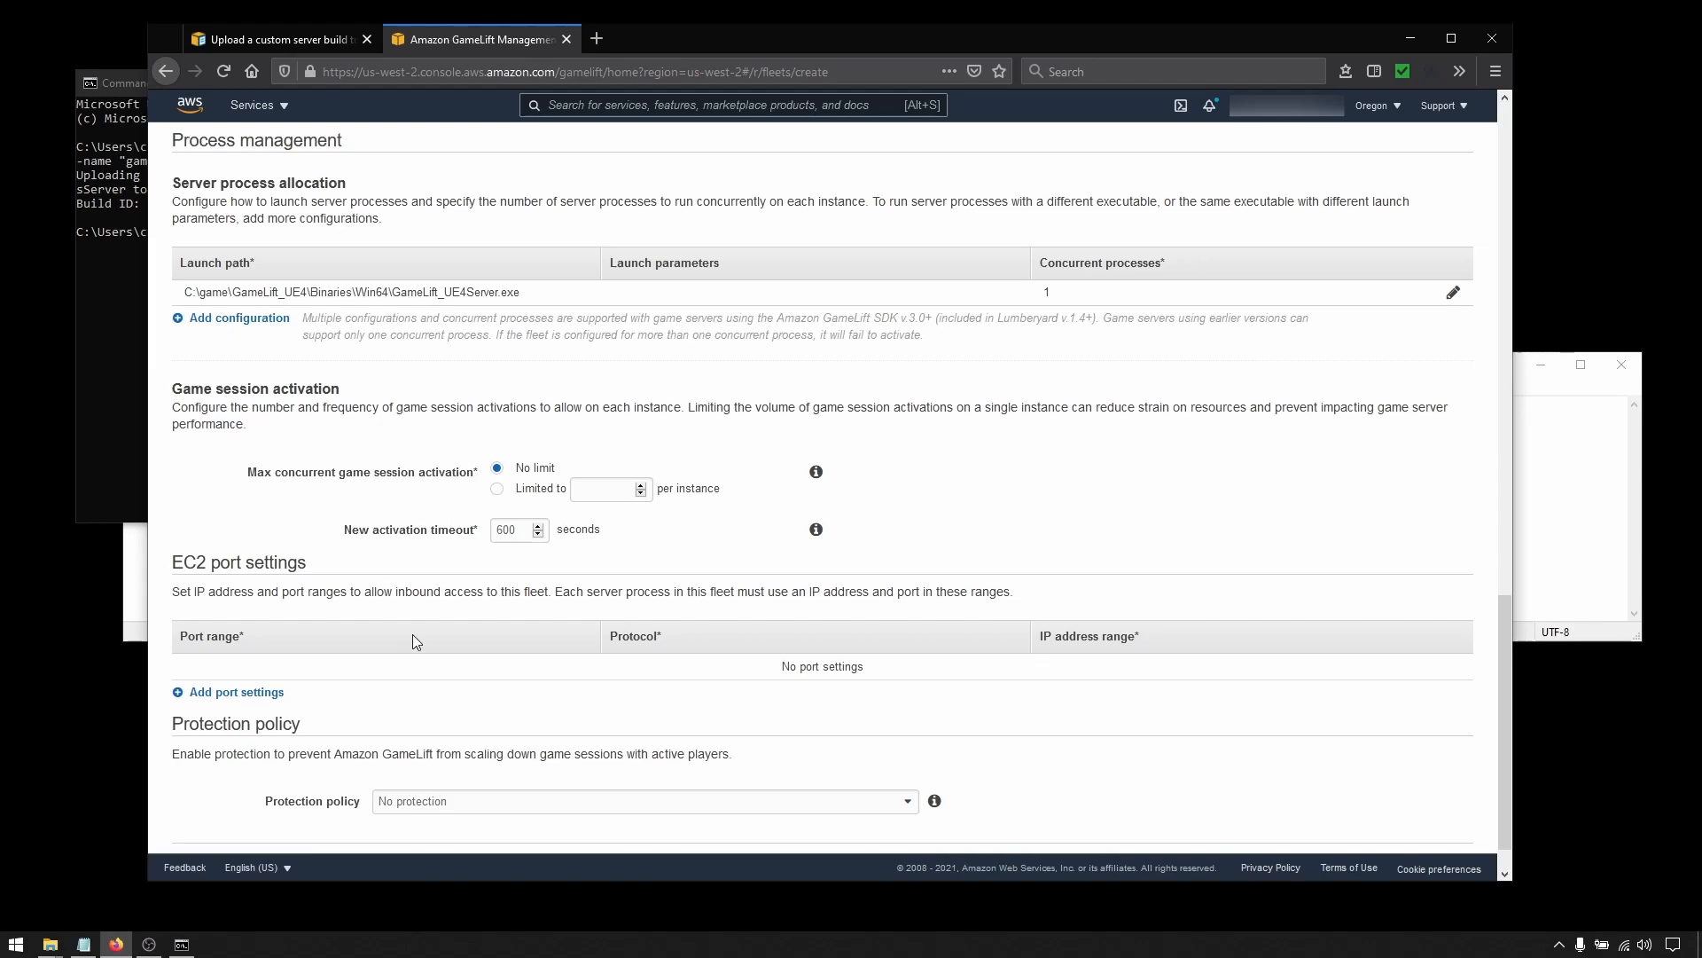
pyautogui.scroll(-1, 484, 700)
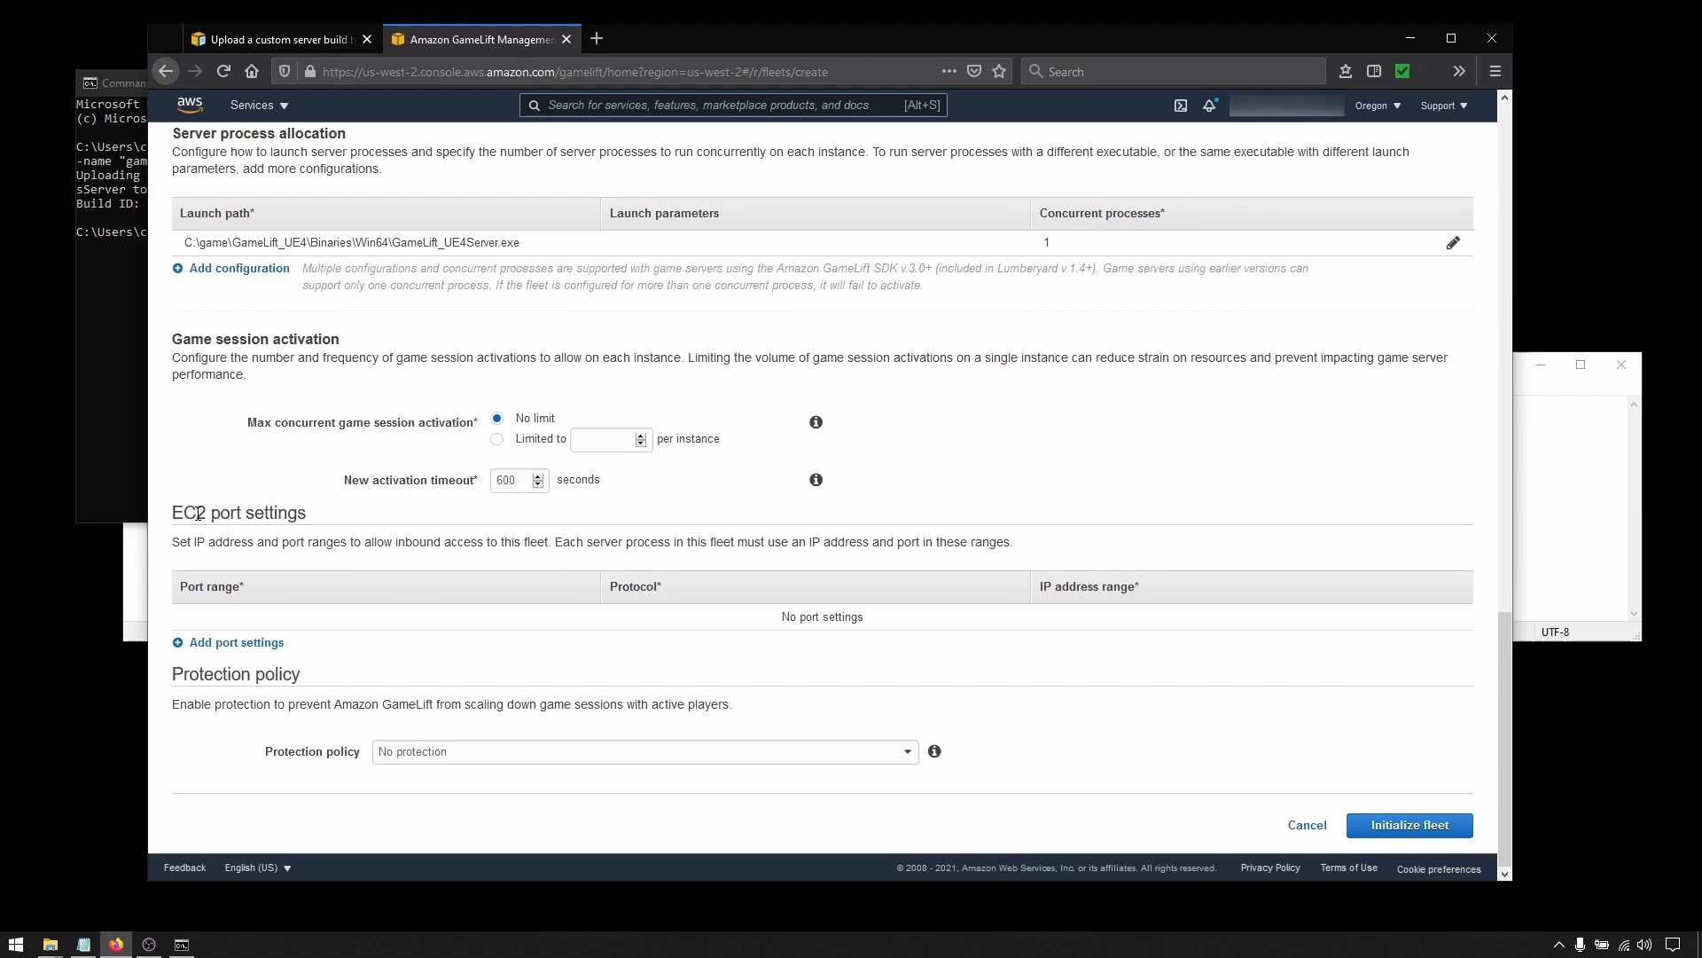
pyautogui.click(190, 642)
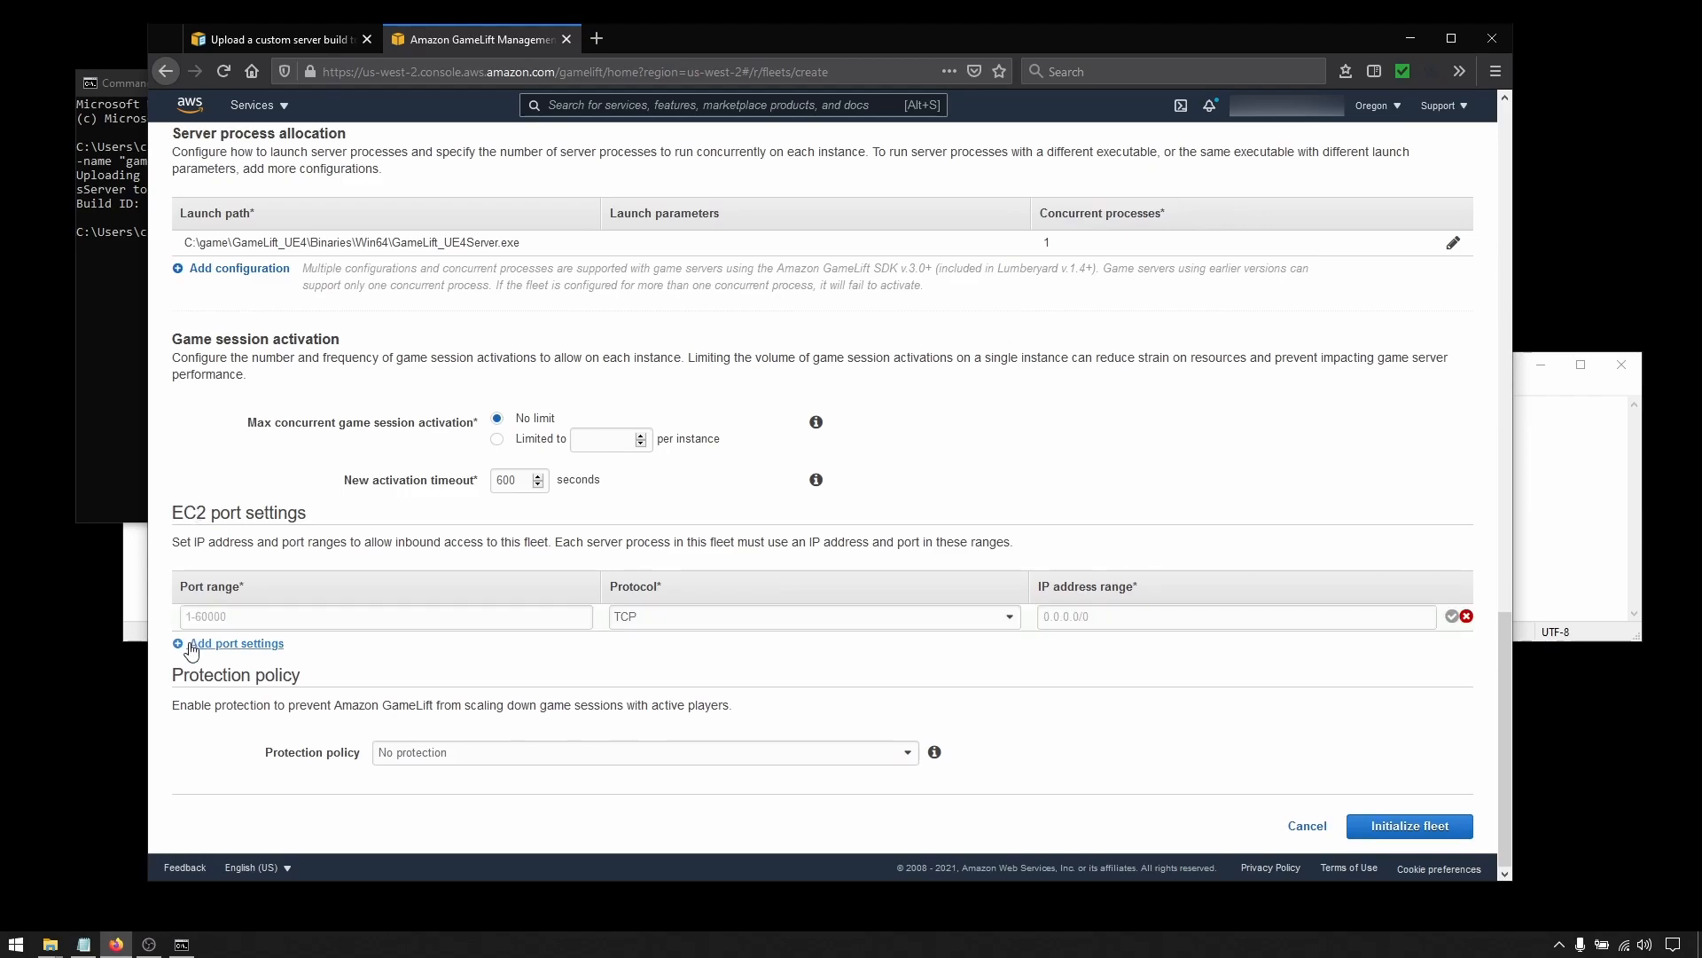
pyautogui.click(346, 618)
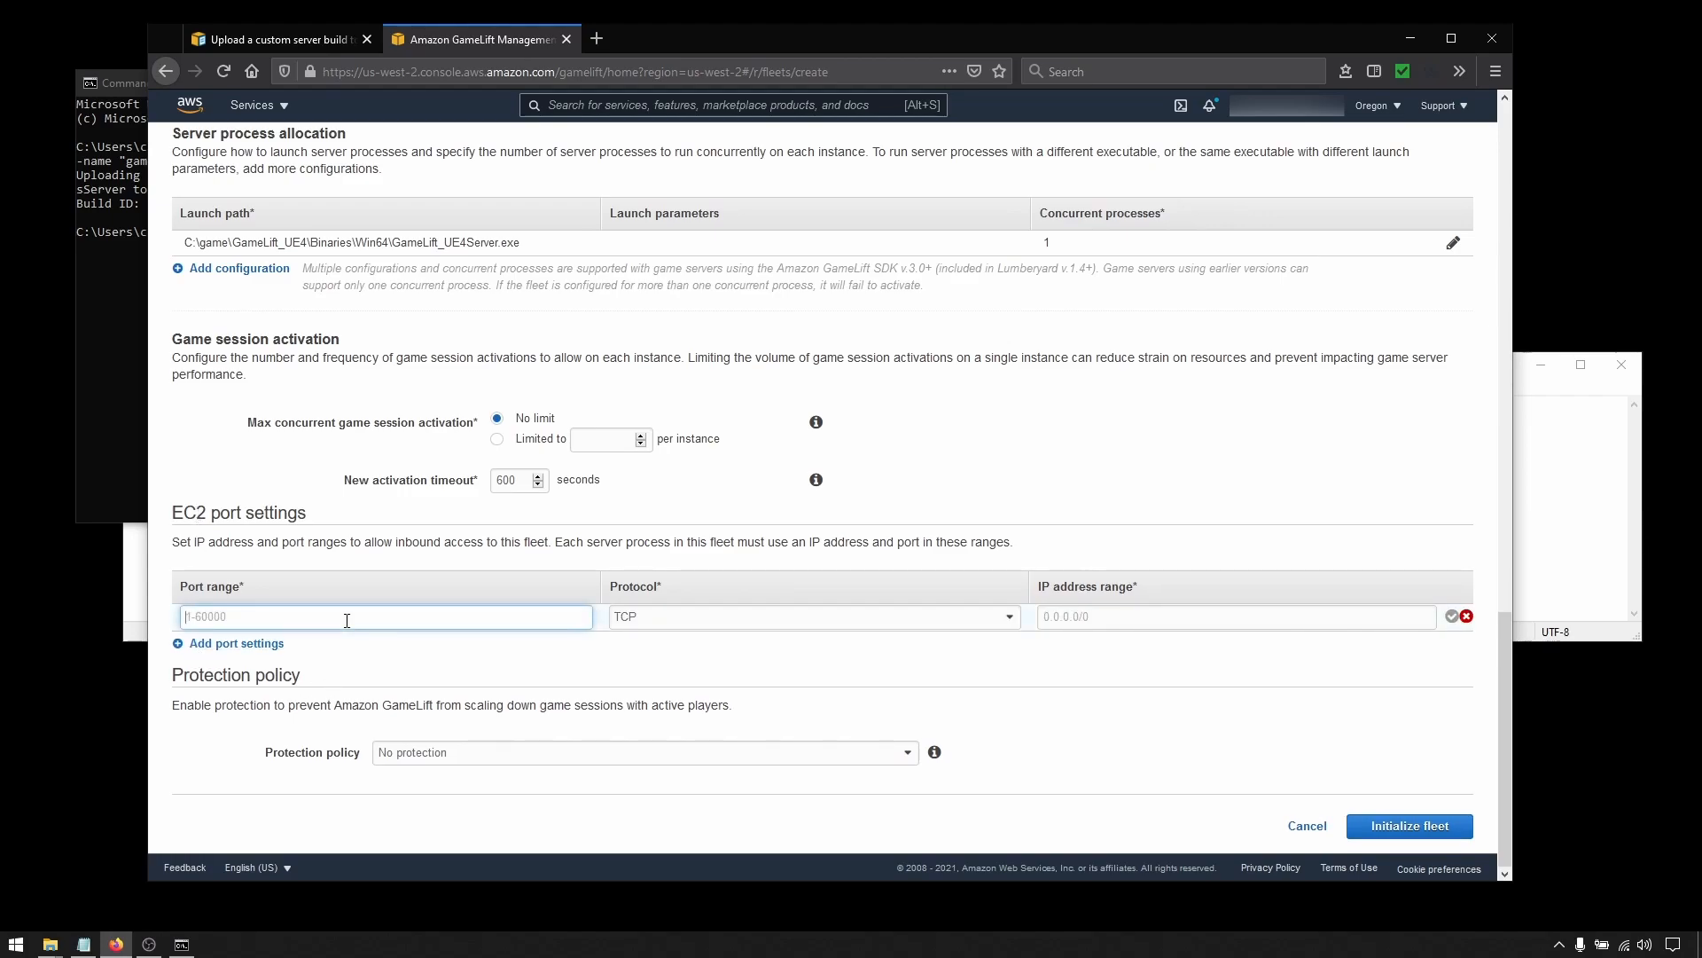
pyautogui.write('7777')
pyautogui.click(1007, 621)
pyautogui.click(639, 669)
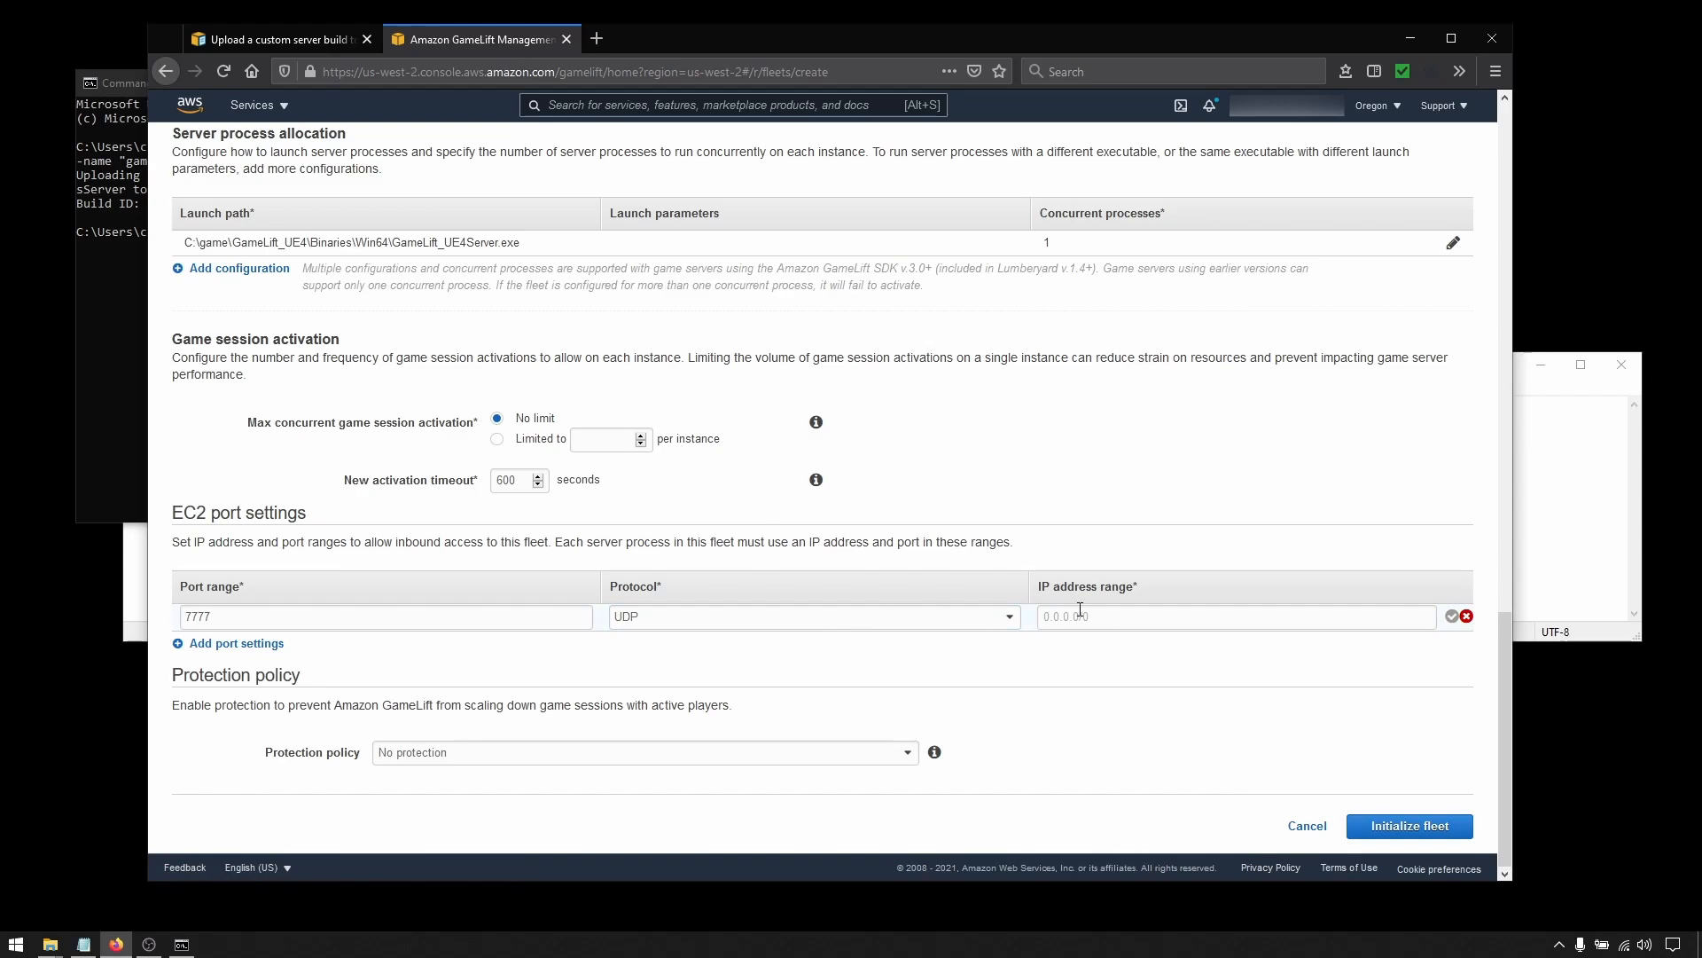
pyautogui.click(1127, 615)
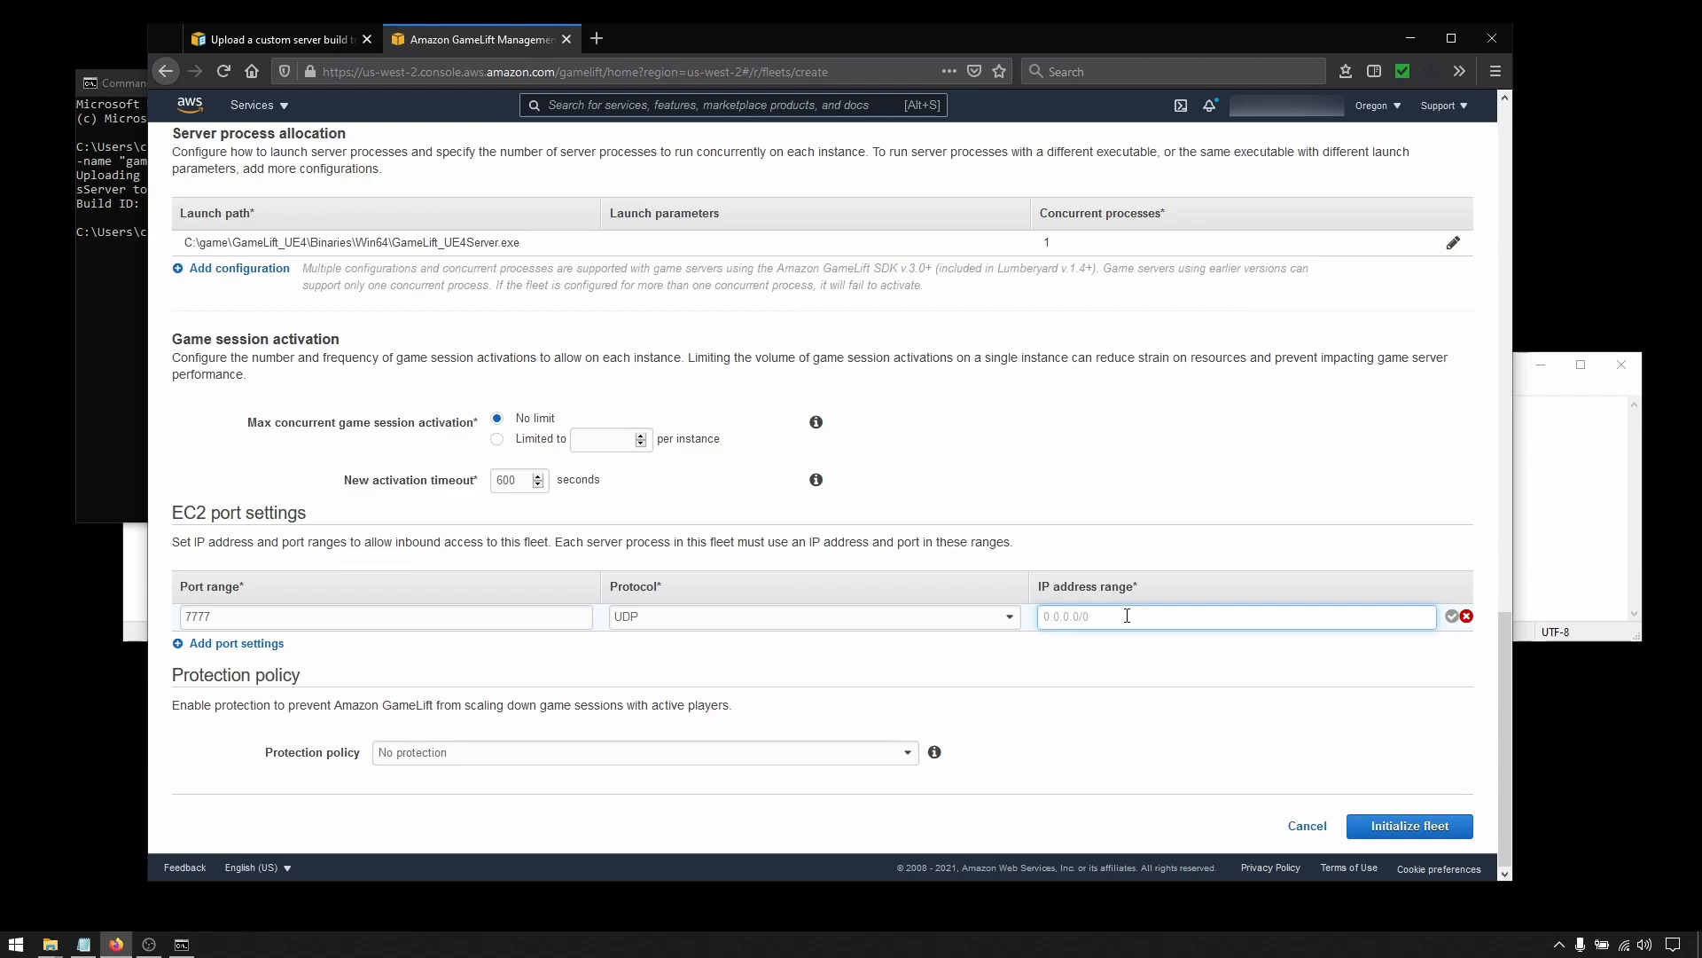
pyautogui.write('0.0.0.0/0')
pyautogui.click(1451, 617)
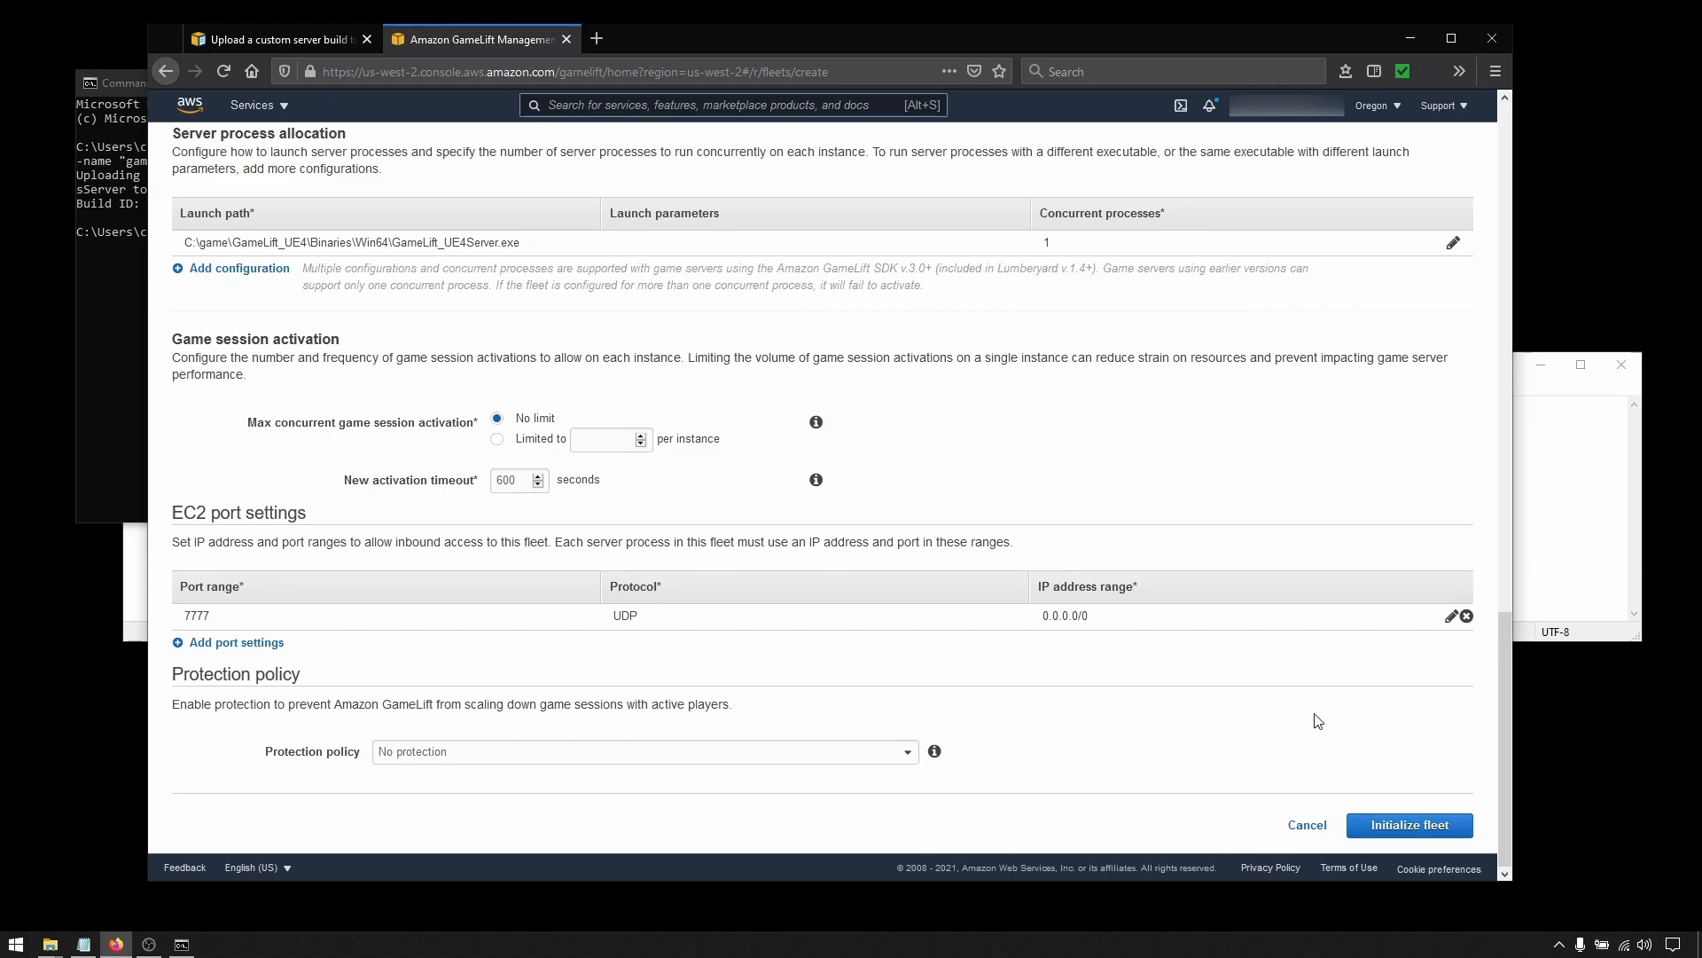
# Step: Initialize the fleet and open the event list of gamelift-unreal-fleet01
pyautogui.click(1410, 824)
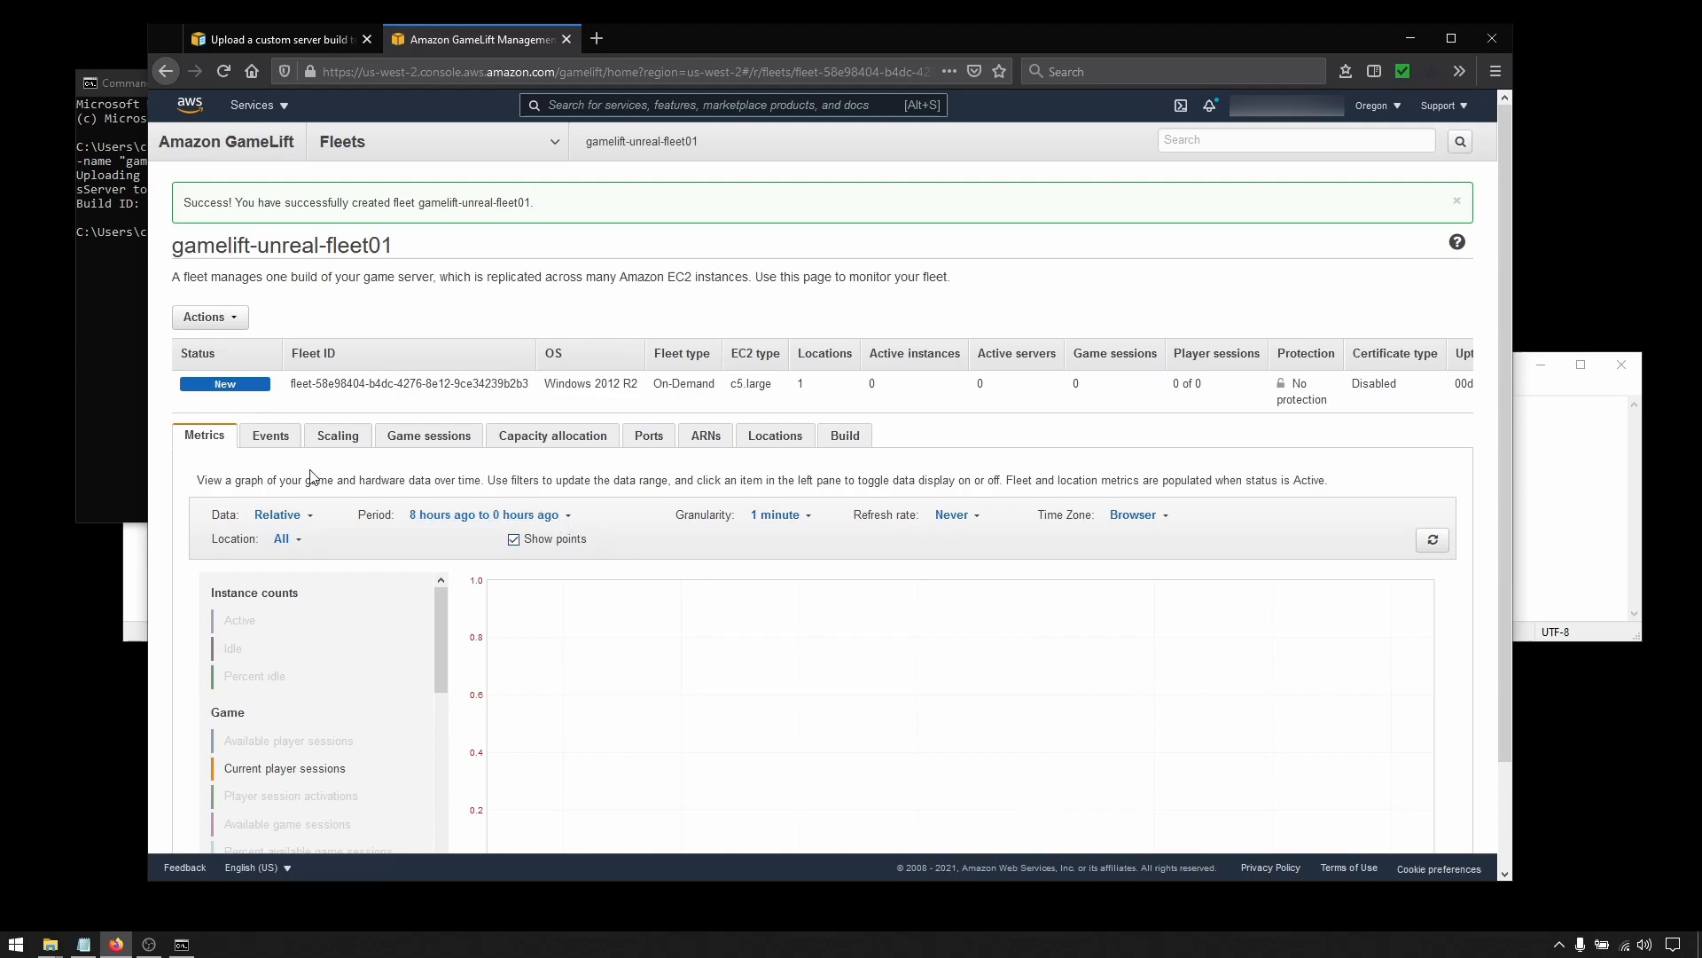
pyautogui.click(274, 438)
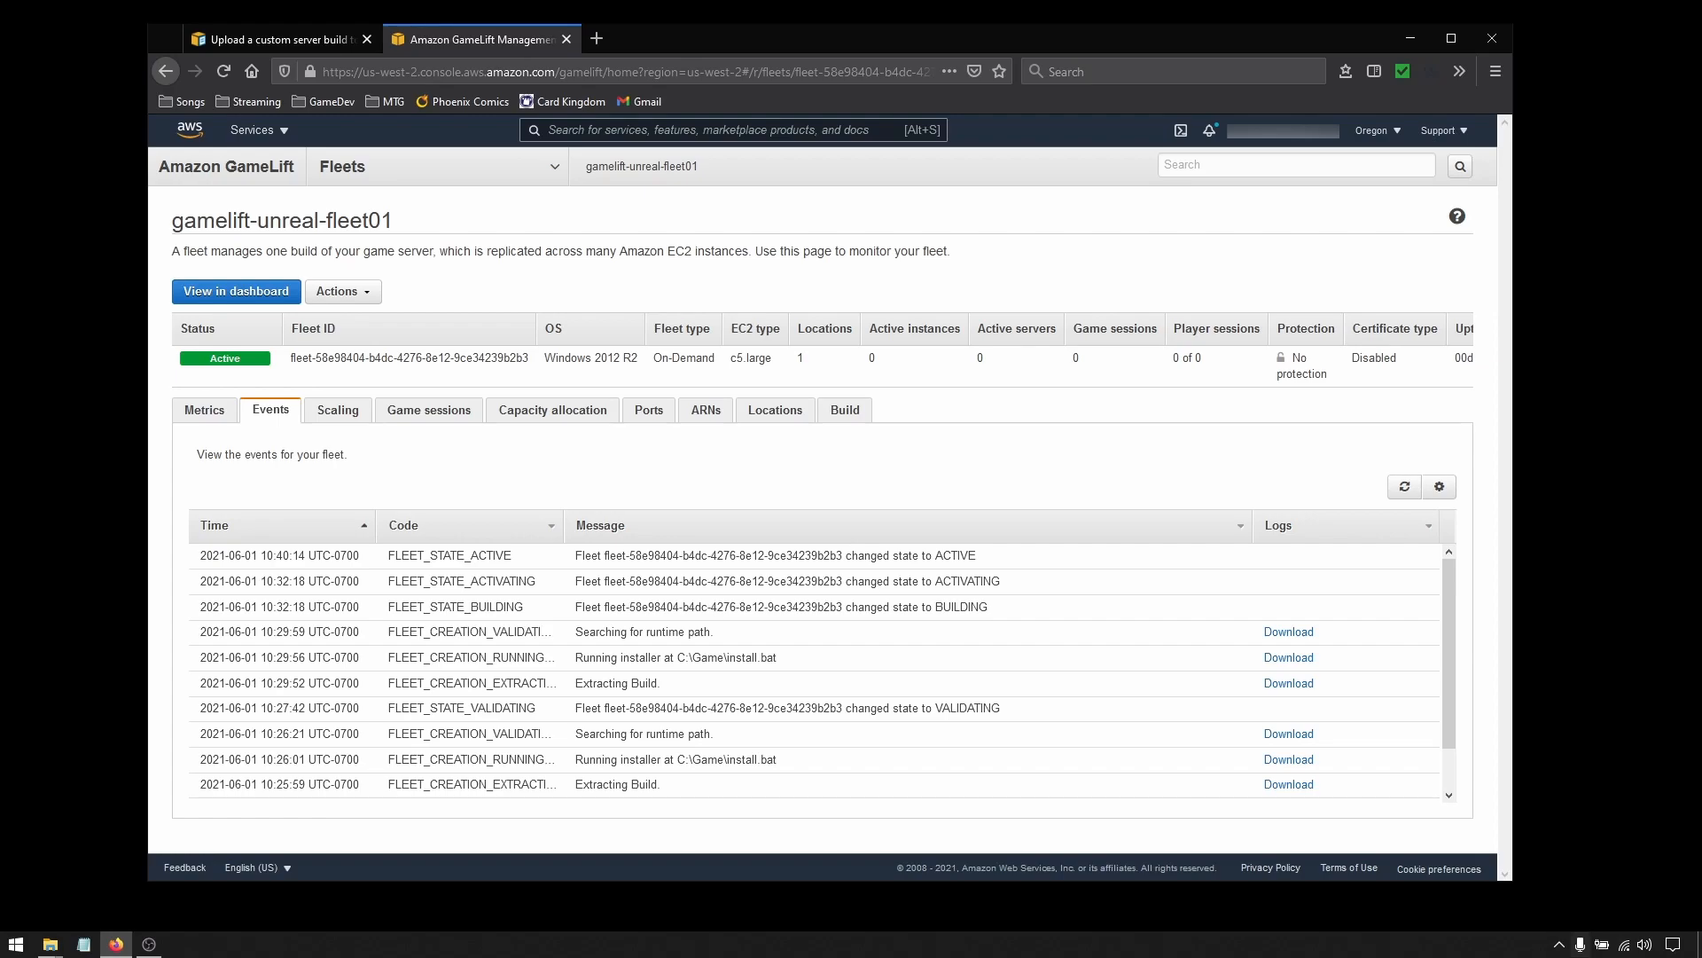
# Step: Open a Command Prompt and enter aws gamelift create-game-session --fleet-id without running it
pyautogui.rightClick(5, 949)
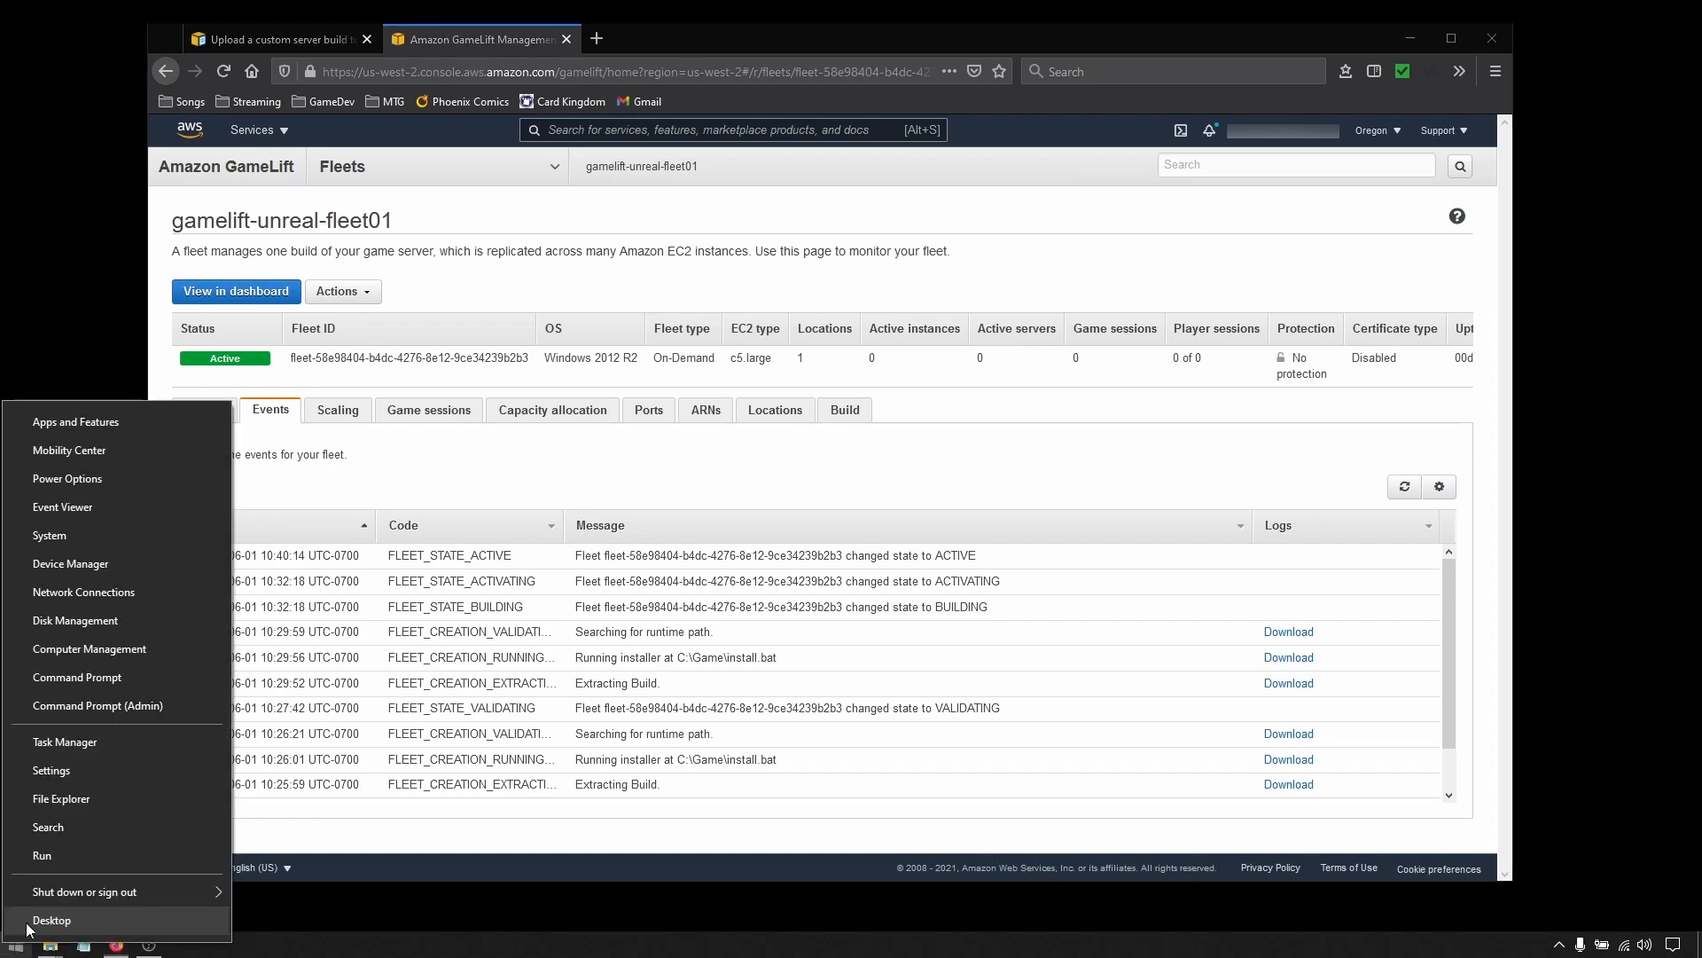
pyautogui.click(93, 679)
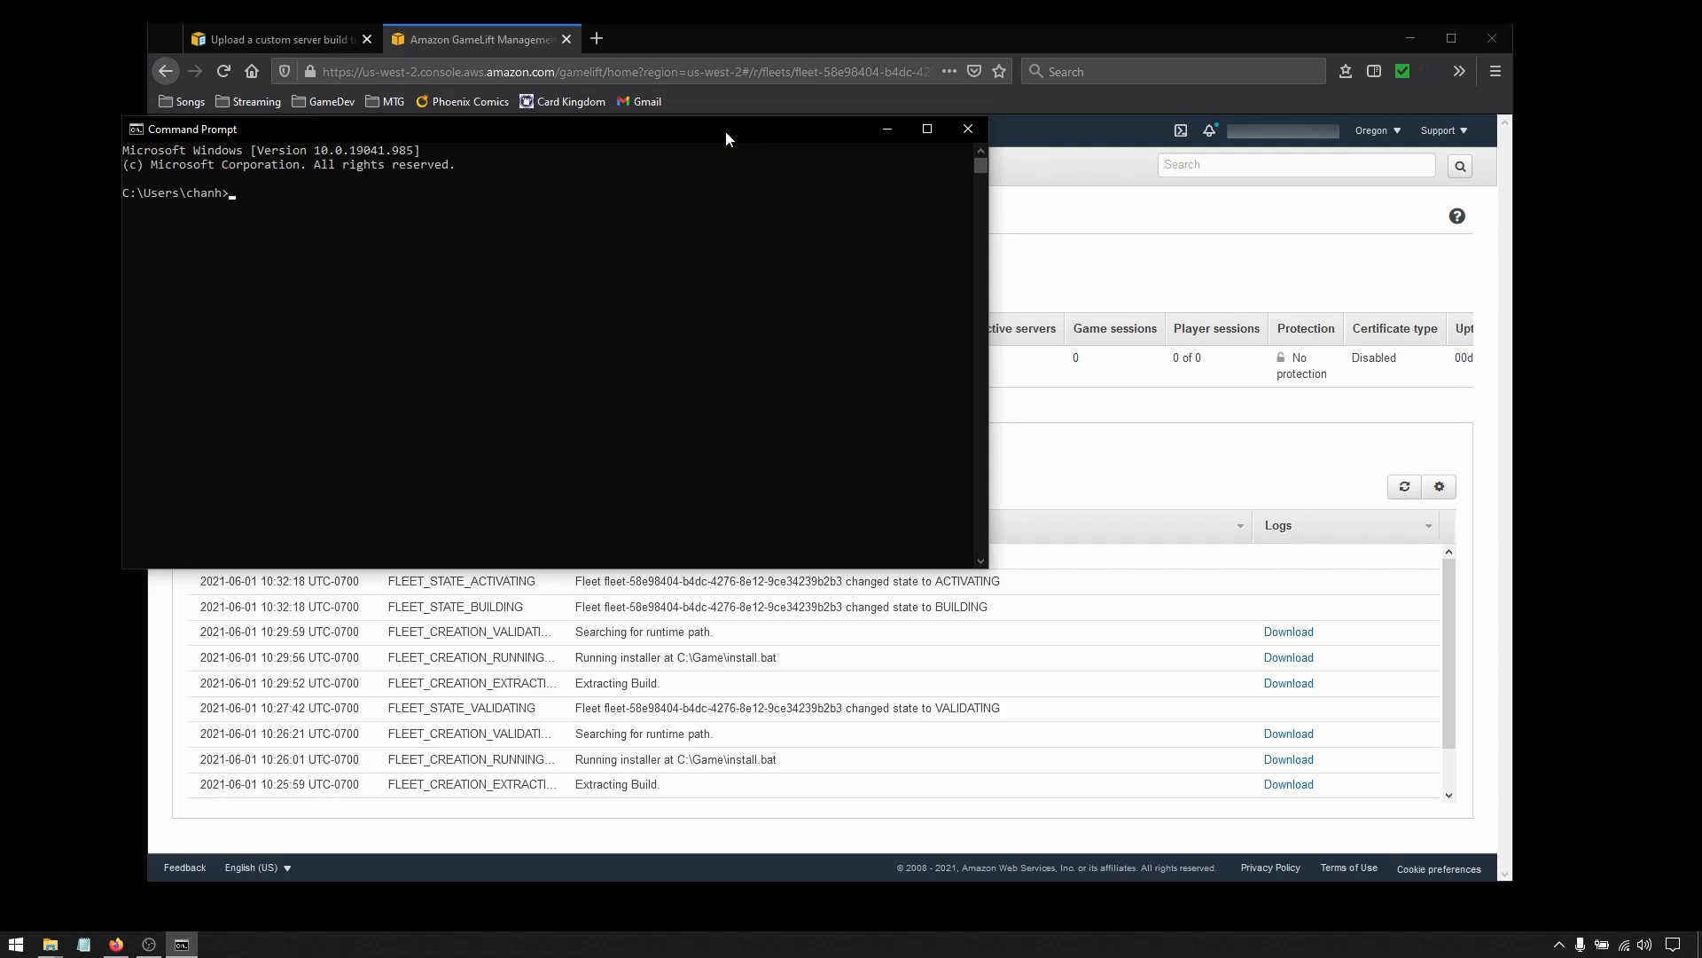
pyautogui.write('aws gamelift create-game-session')
pyautogui.write('--fleet')
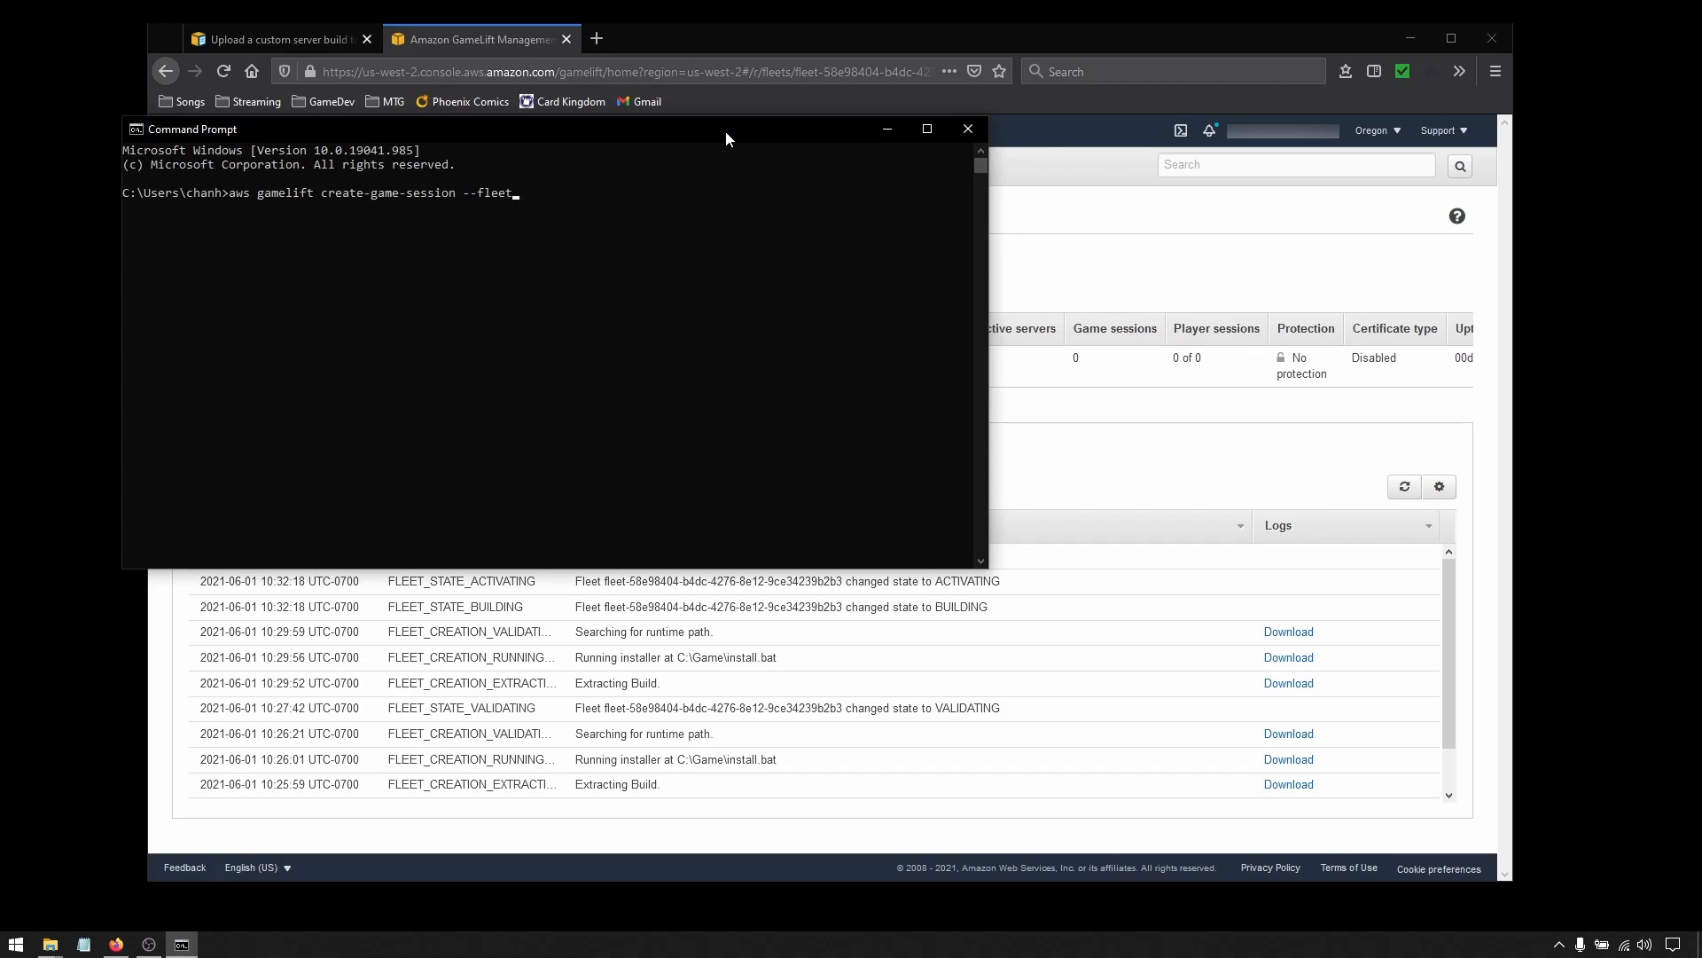
pyautogui.write('-id')
# Step: Switch to the GameLift console in Firefox, copy the fleet ID of gamelift-unreal-fleet01, and minimize the browser
pyautogui.click(1112, 194)
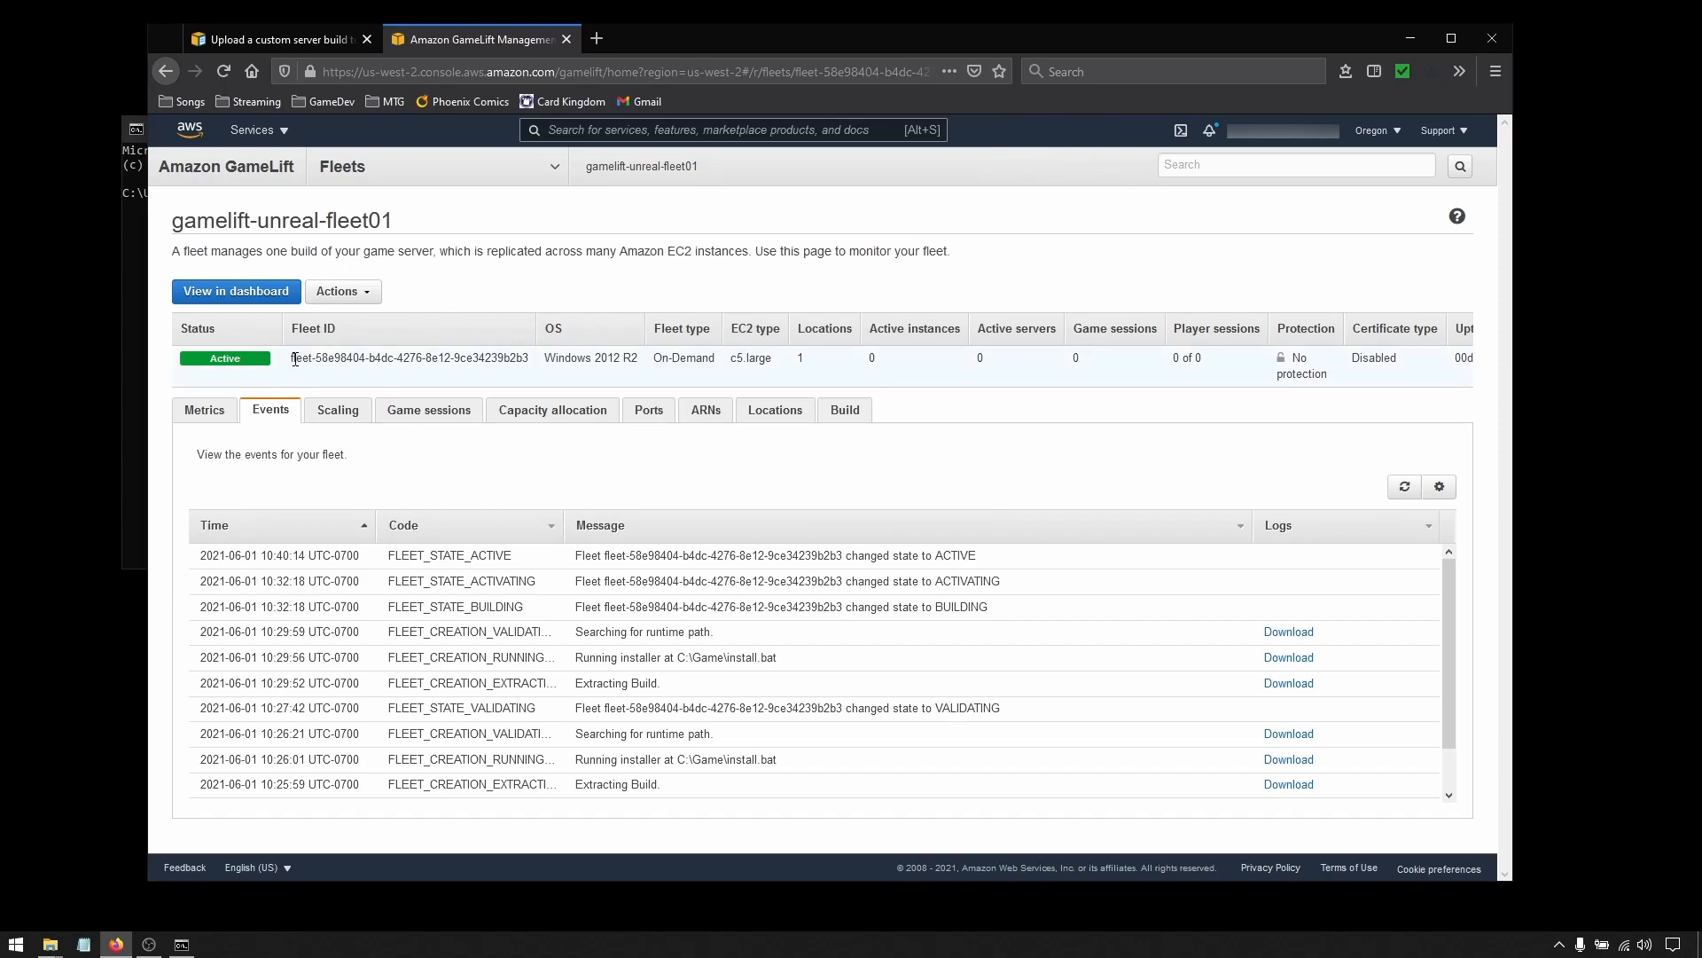
pyautogui.moveTo(294, 360); pyautogui.dragTo(527, 359)
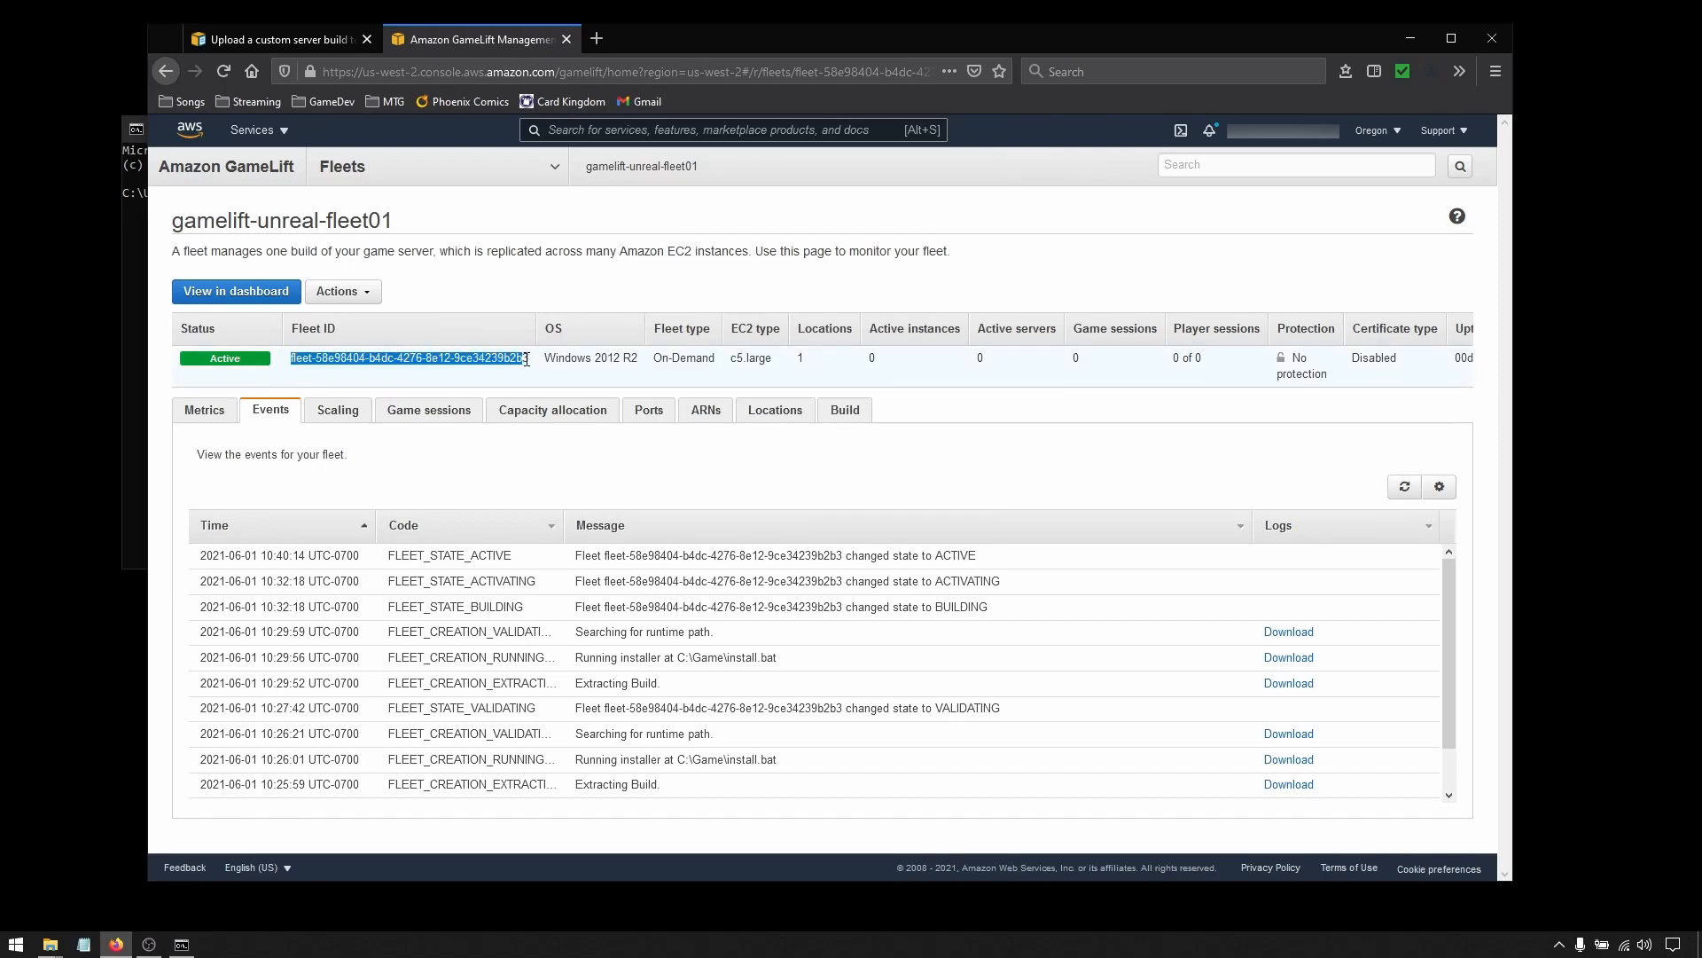
pyautogui.rightClick(520, 360)
pyautogui.click(557, 379)
pyautogui.click(1401, 41)
# Step: Paste the copied fleet ID after --fleet-id in the Command Prompt and run the create-game-session command
pyautogui.click(615, 193)
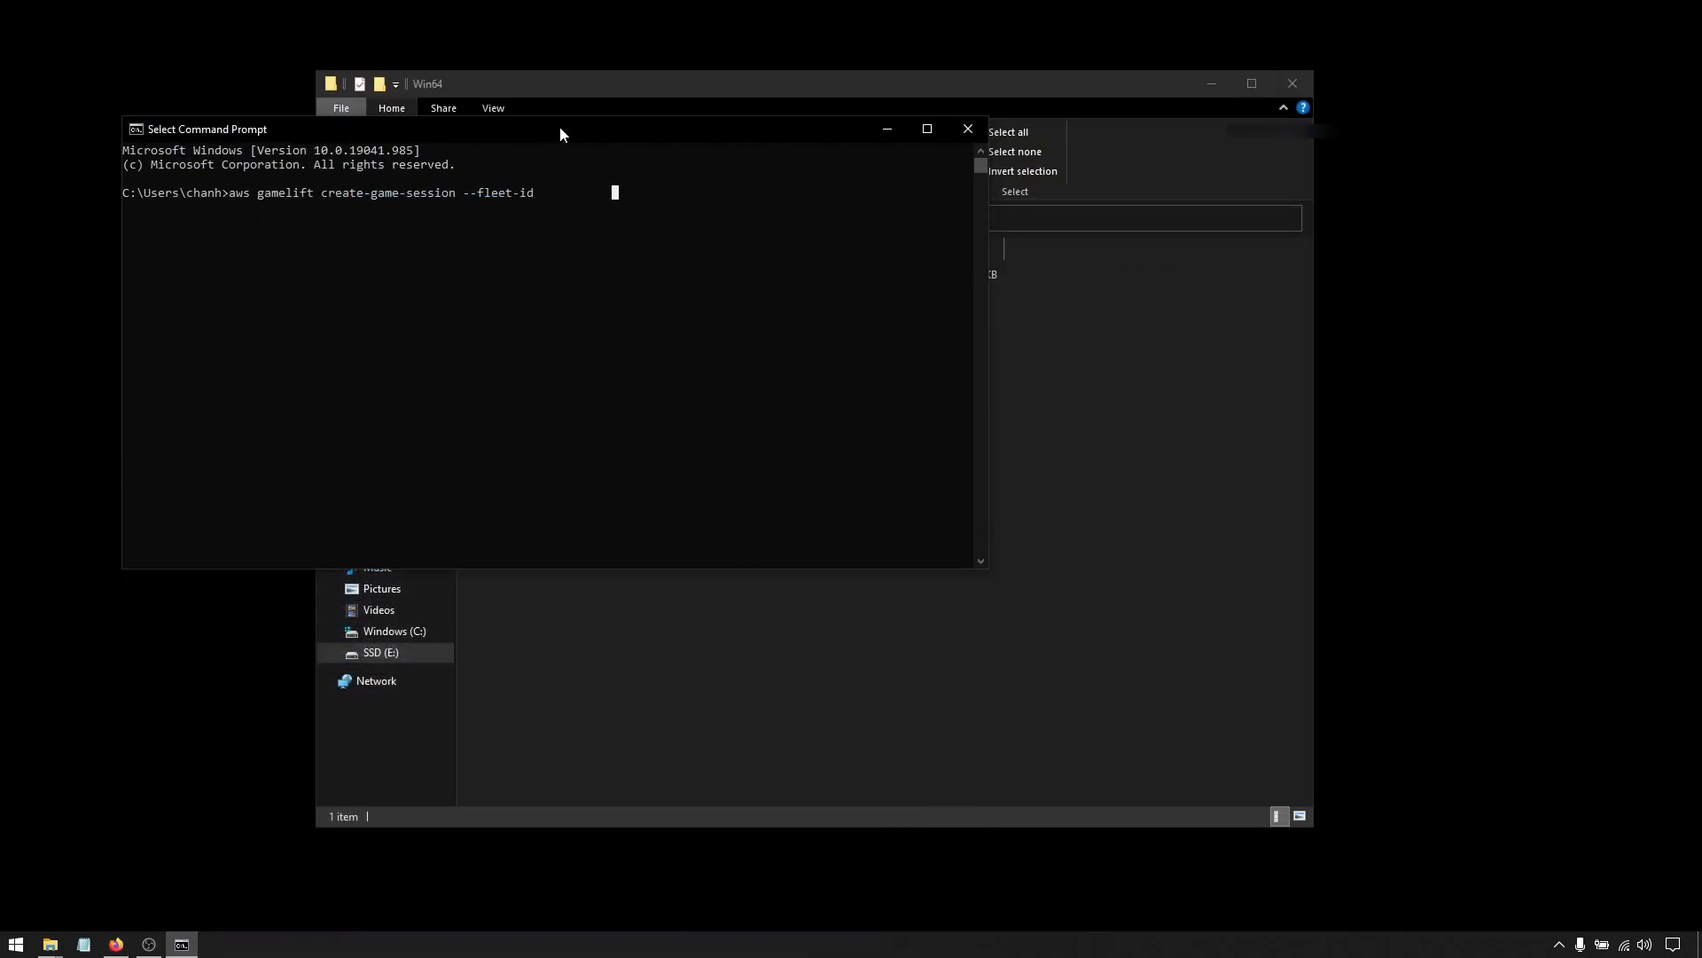
pyautogui.hotkey('ctrl', 'v')
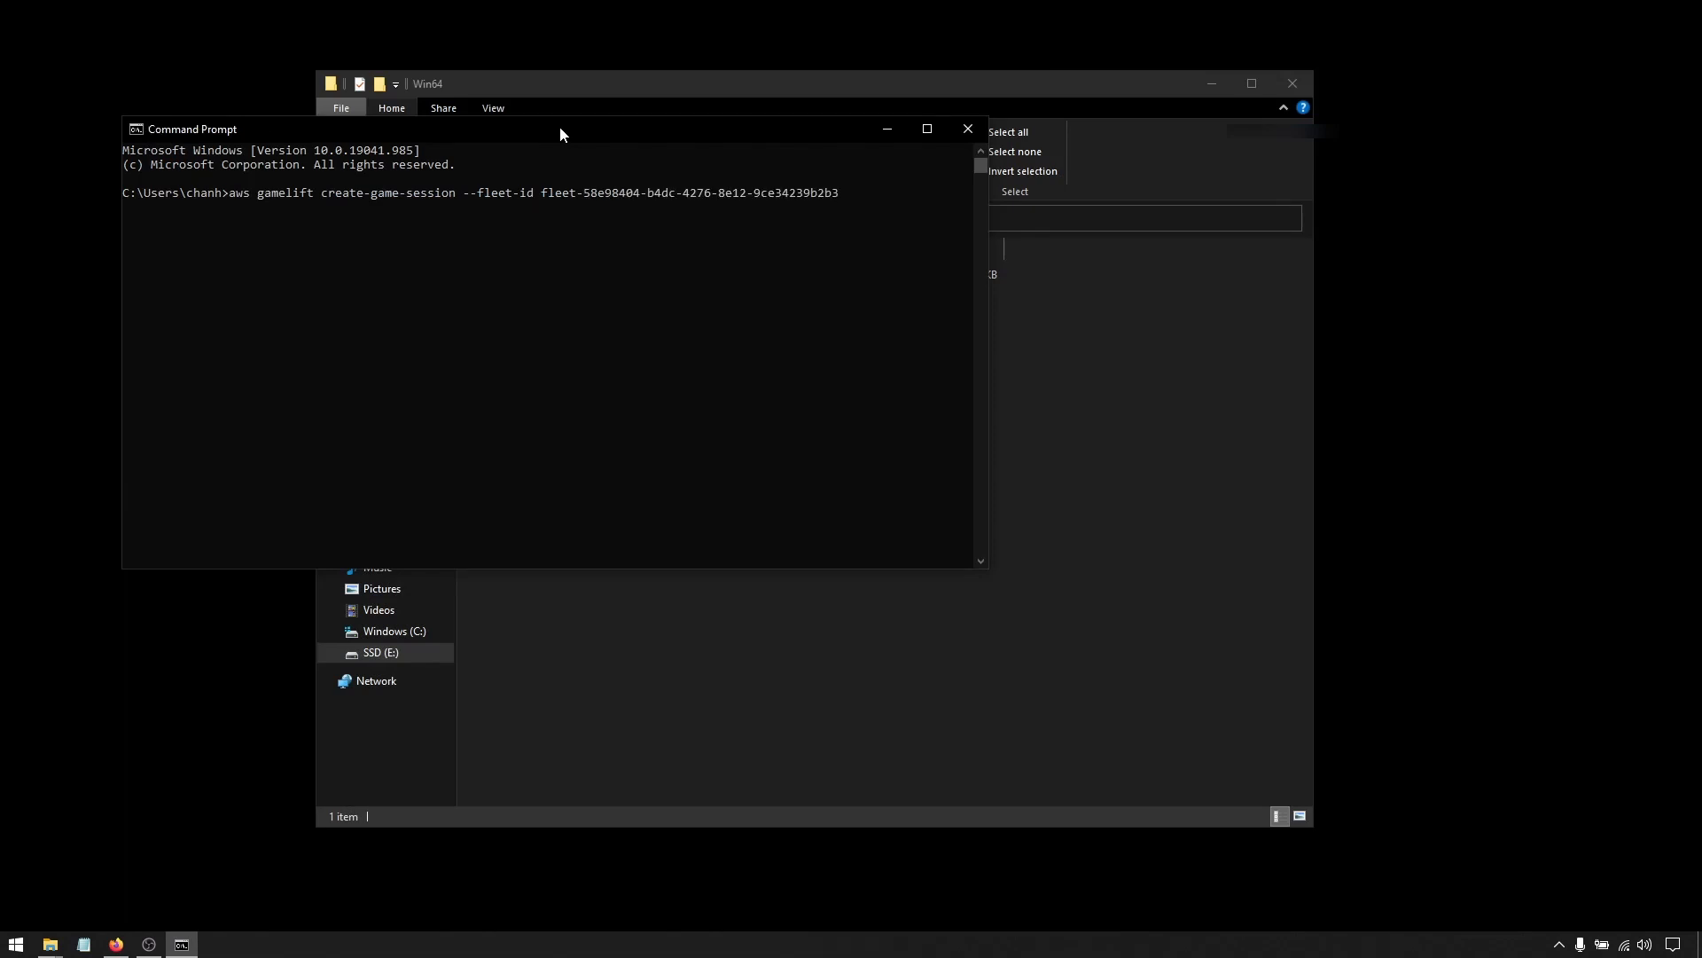
pyautogui.press('Return')
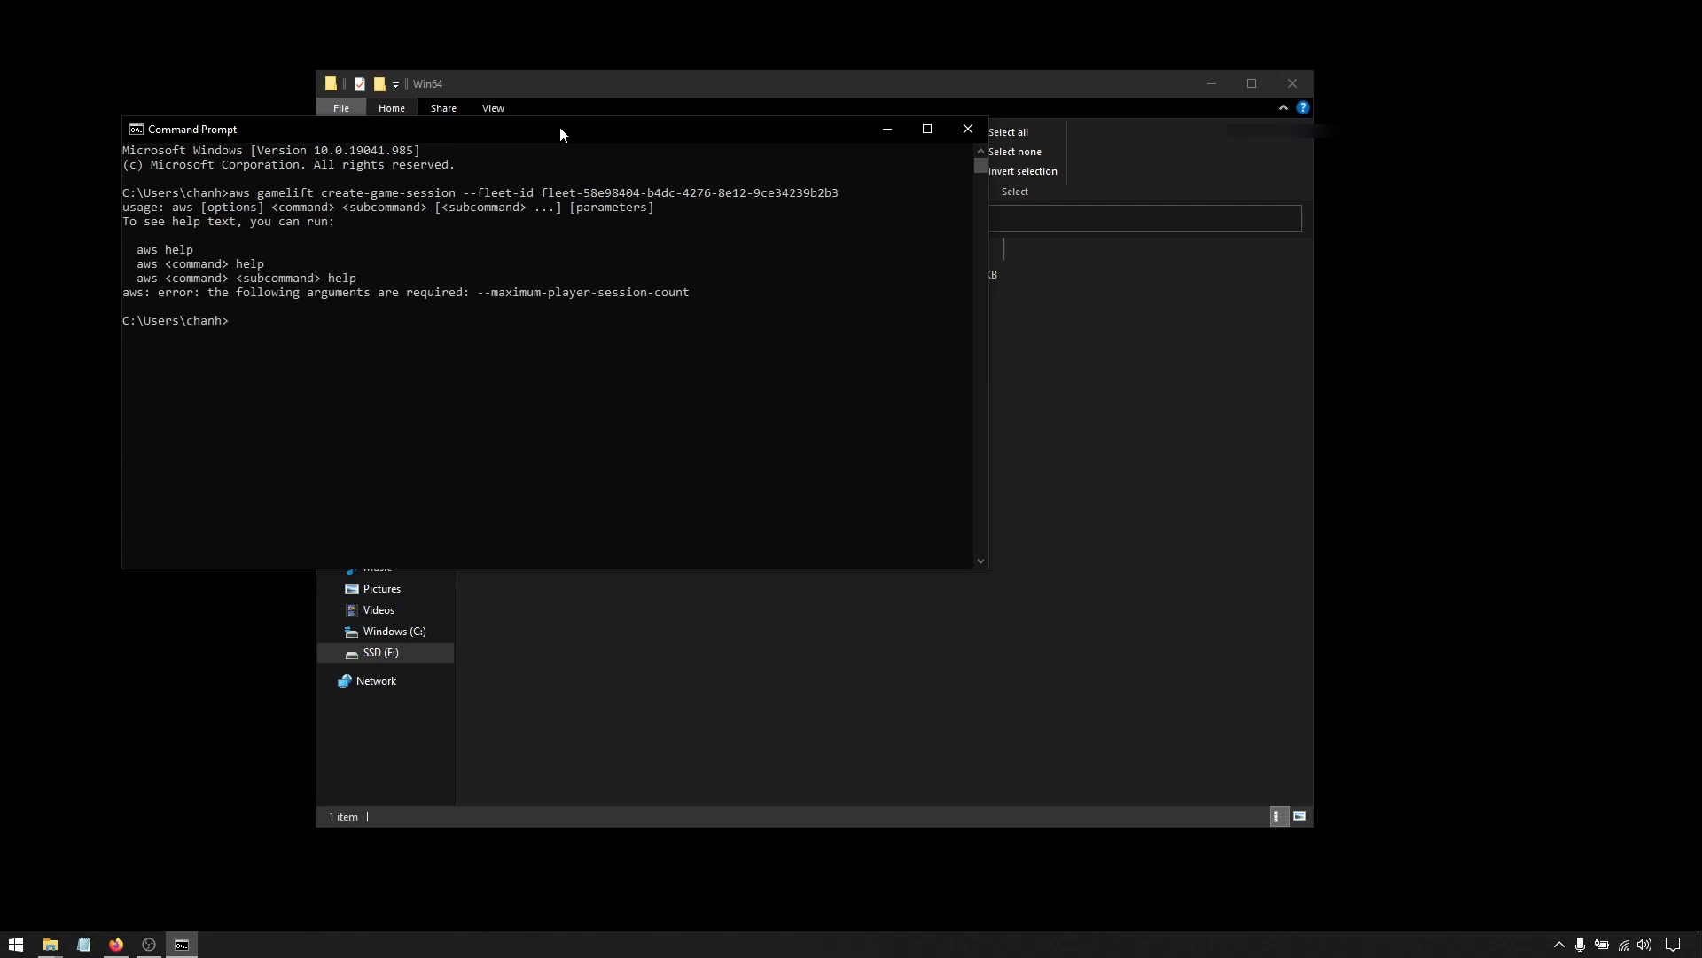
# Step: Recall the create-game-session command, append --maximum-player-session-count 2, and run it
pyautogui.press('Up')
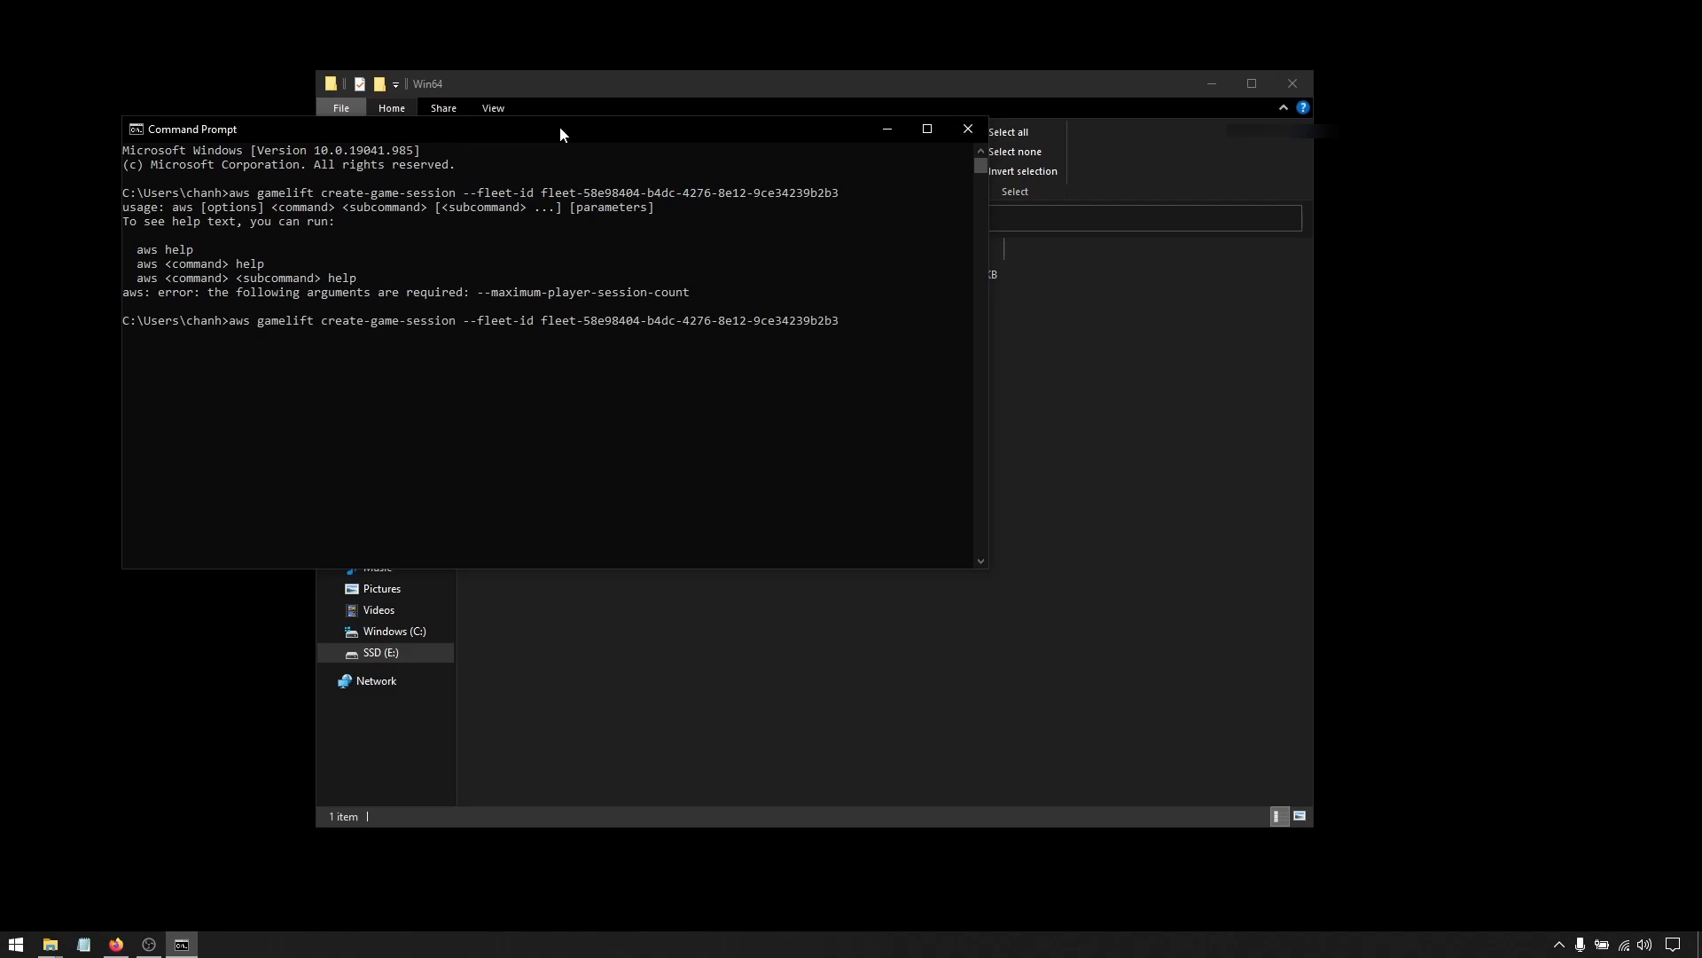
pyautogui.write('--maximum-player-session-count 2')
pyautogui.press('Return')
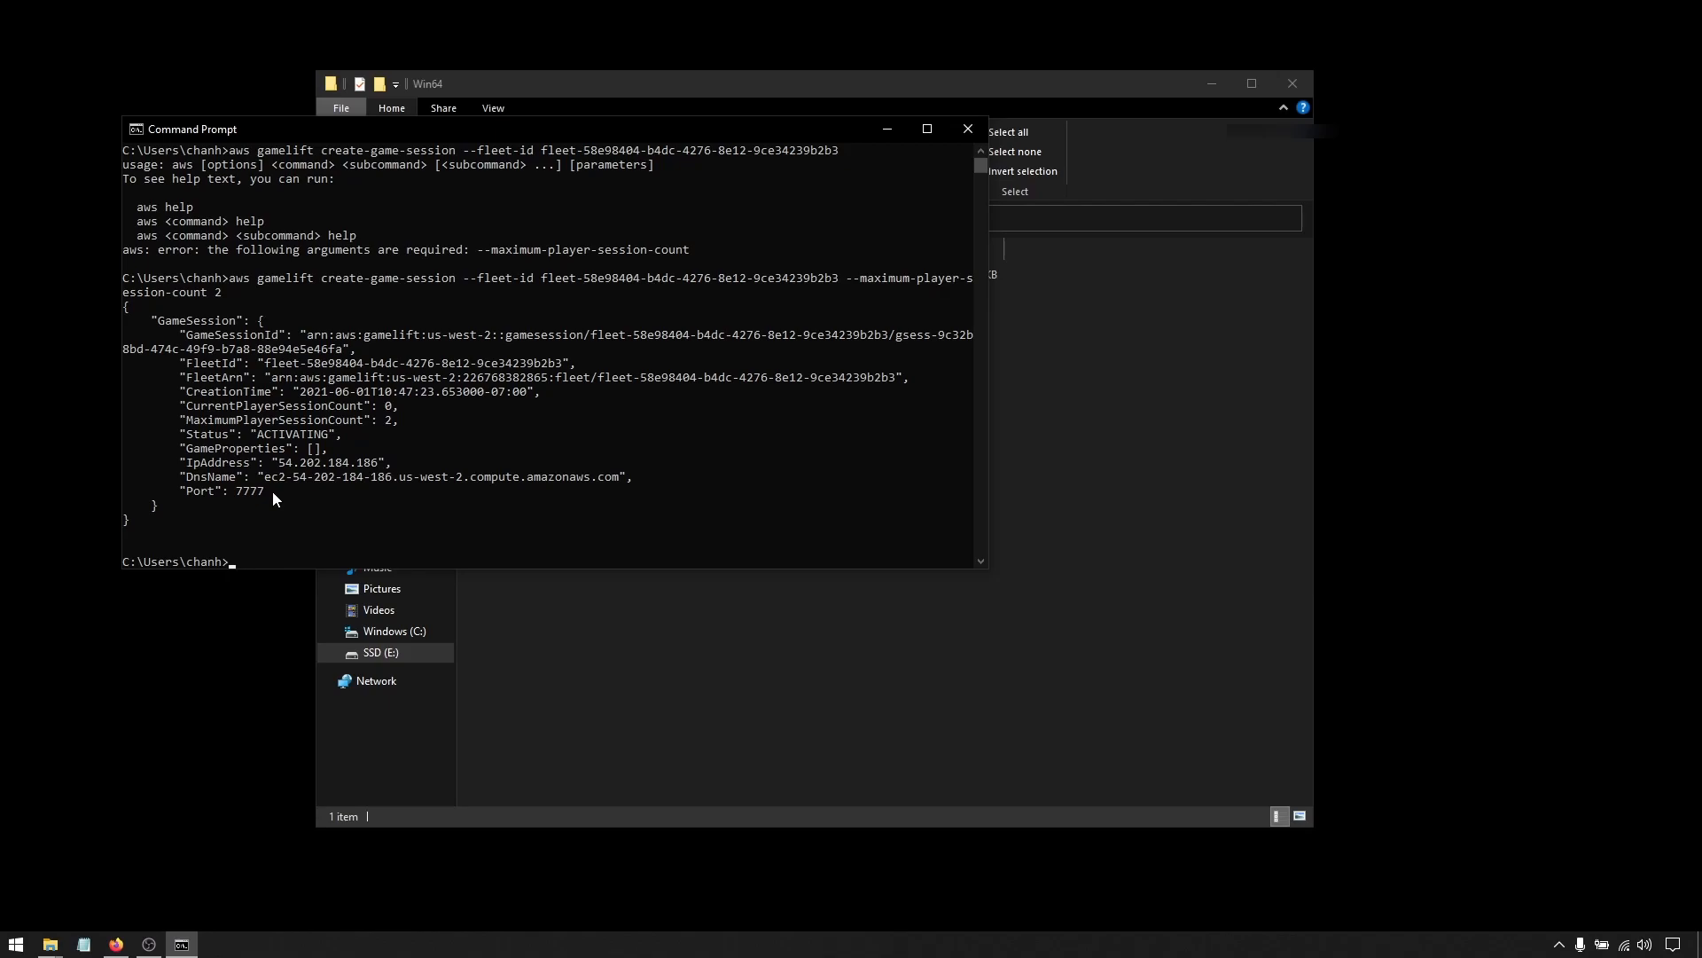
# Step: Switch to the GameLift console in Firefox and view the fleet's game sessions
pyautogui.click(116, 943)
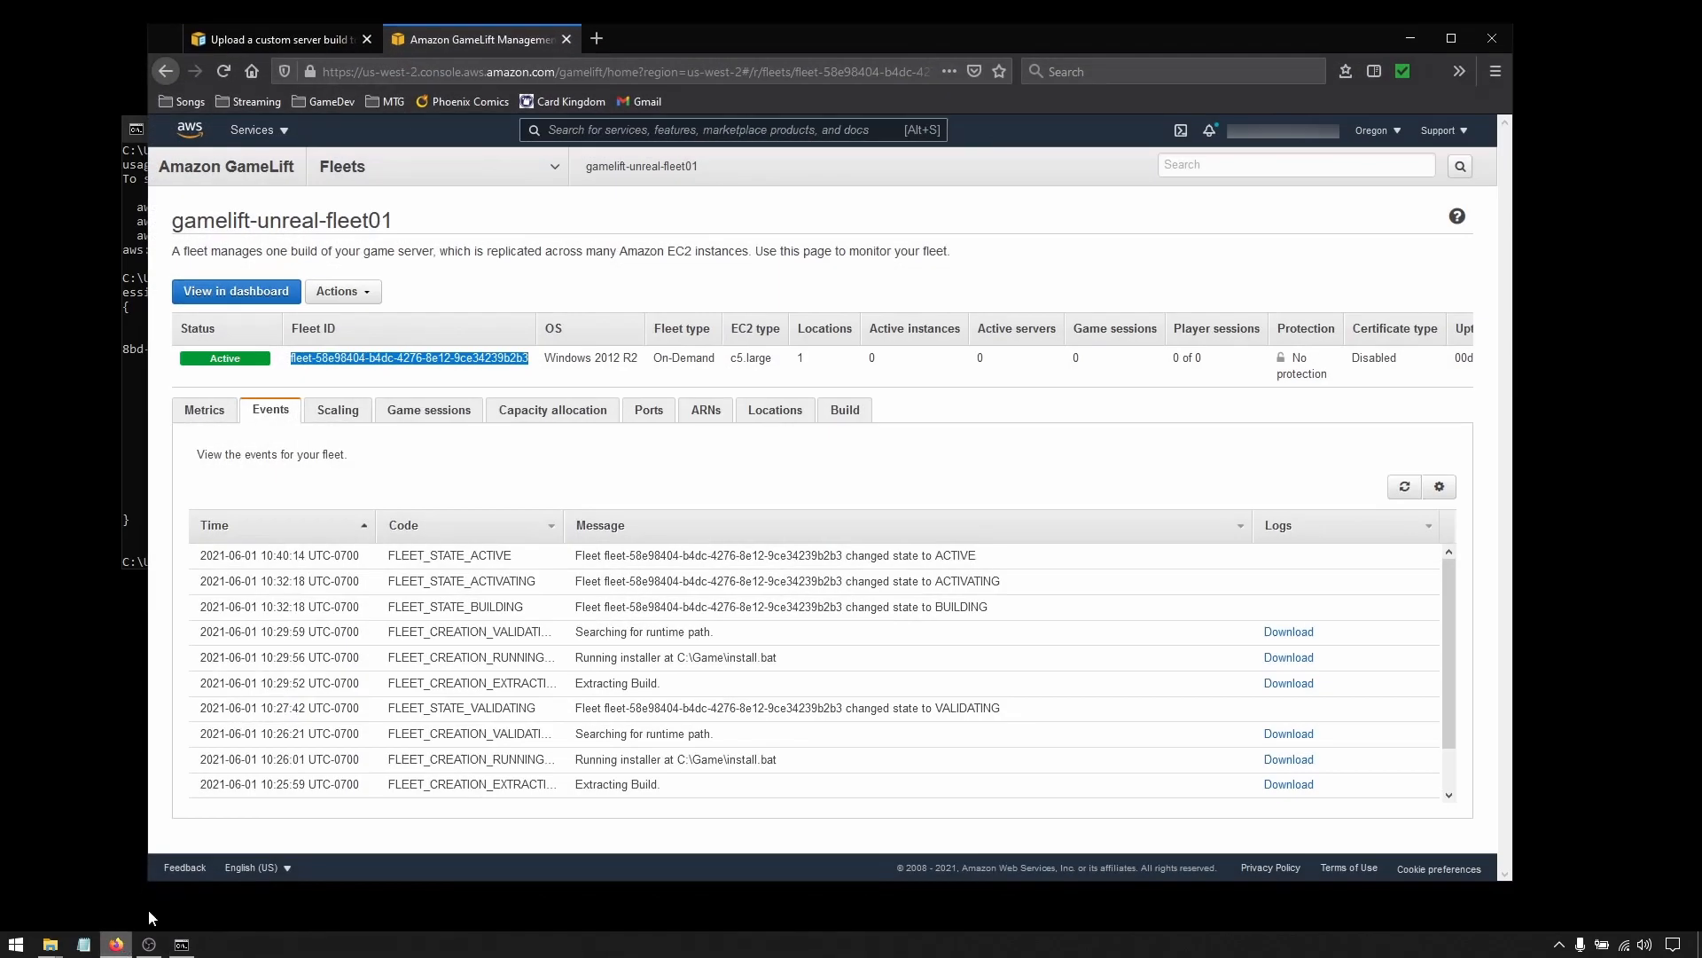
pyautogui.click(469, 462)
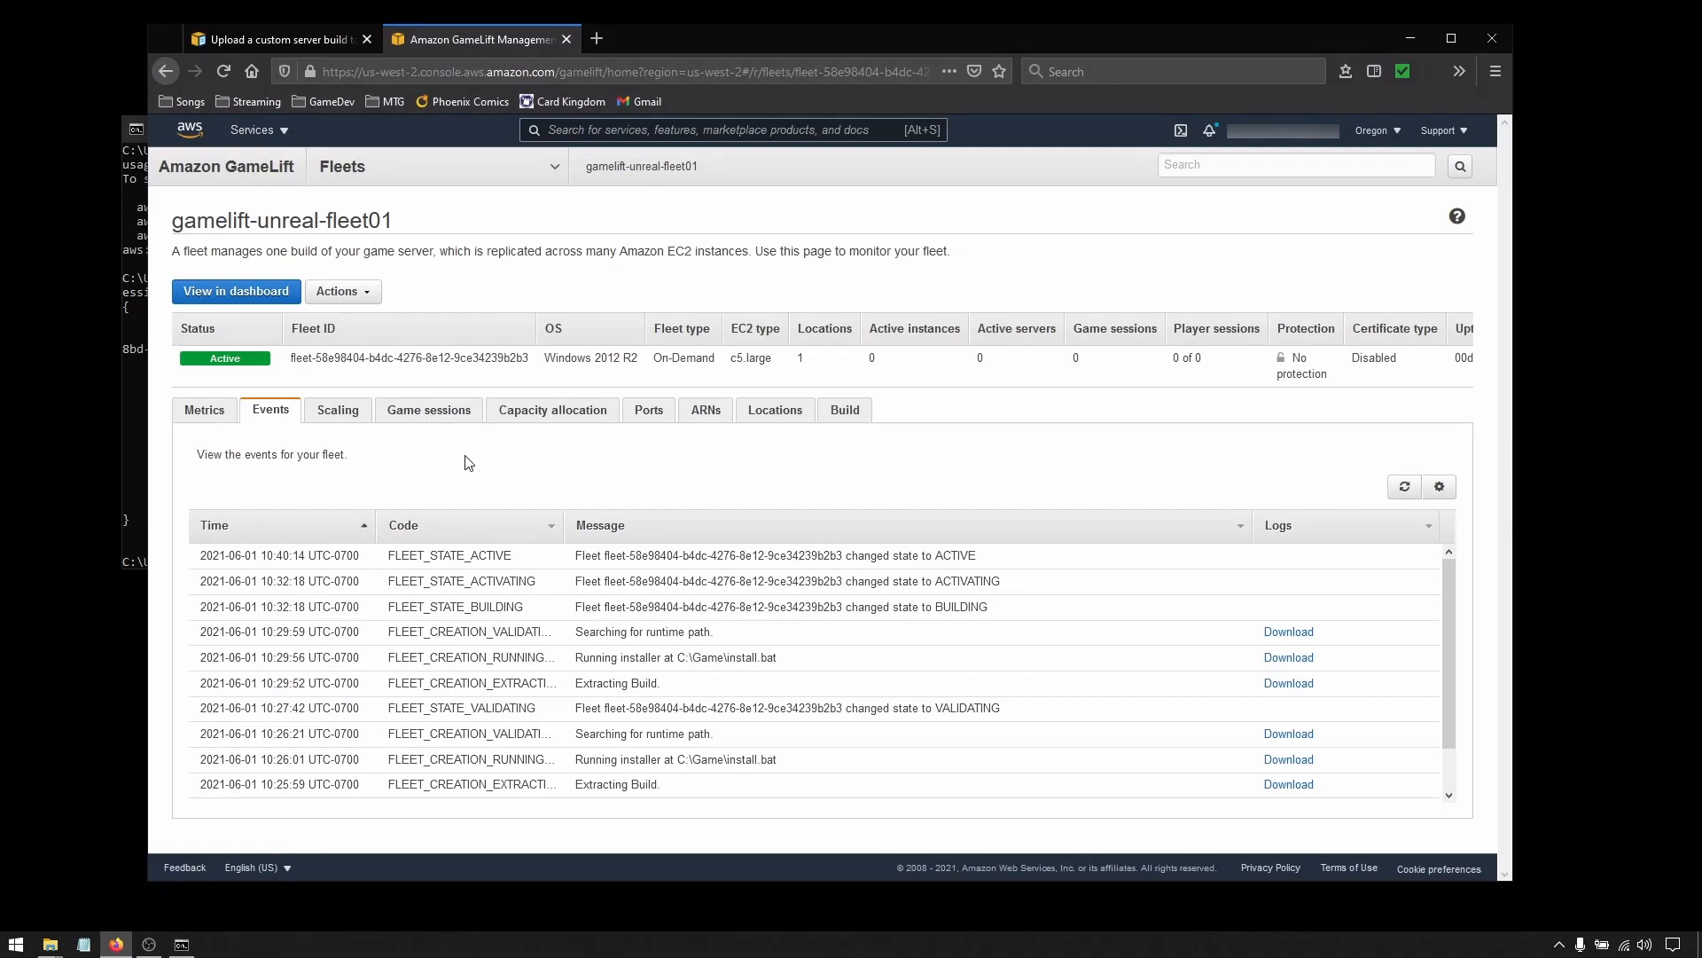
pyautogui.click(428, 412)
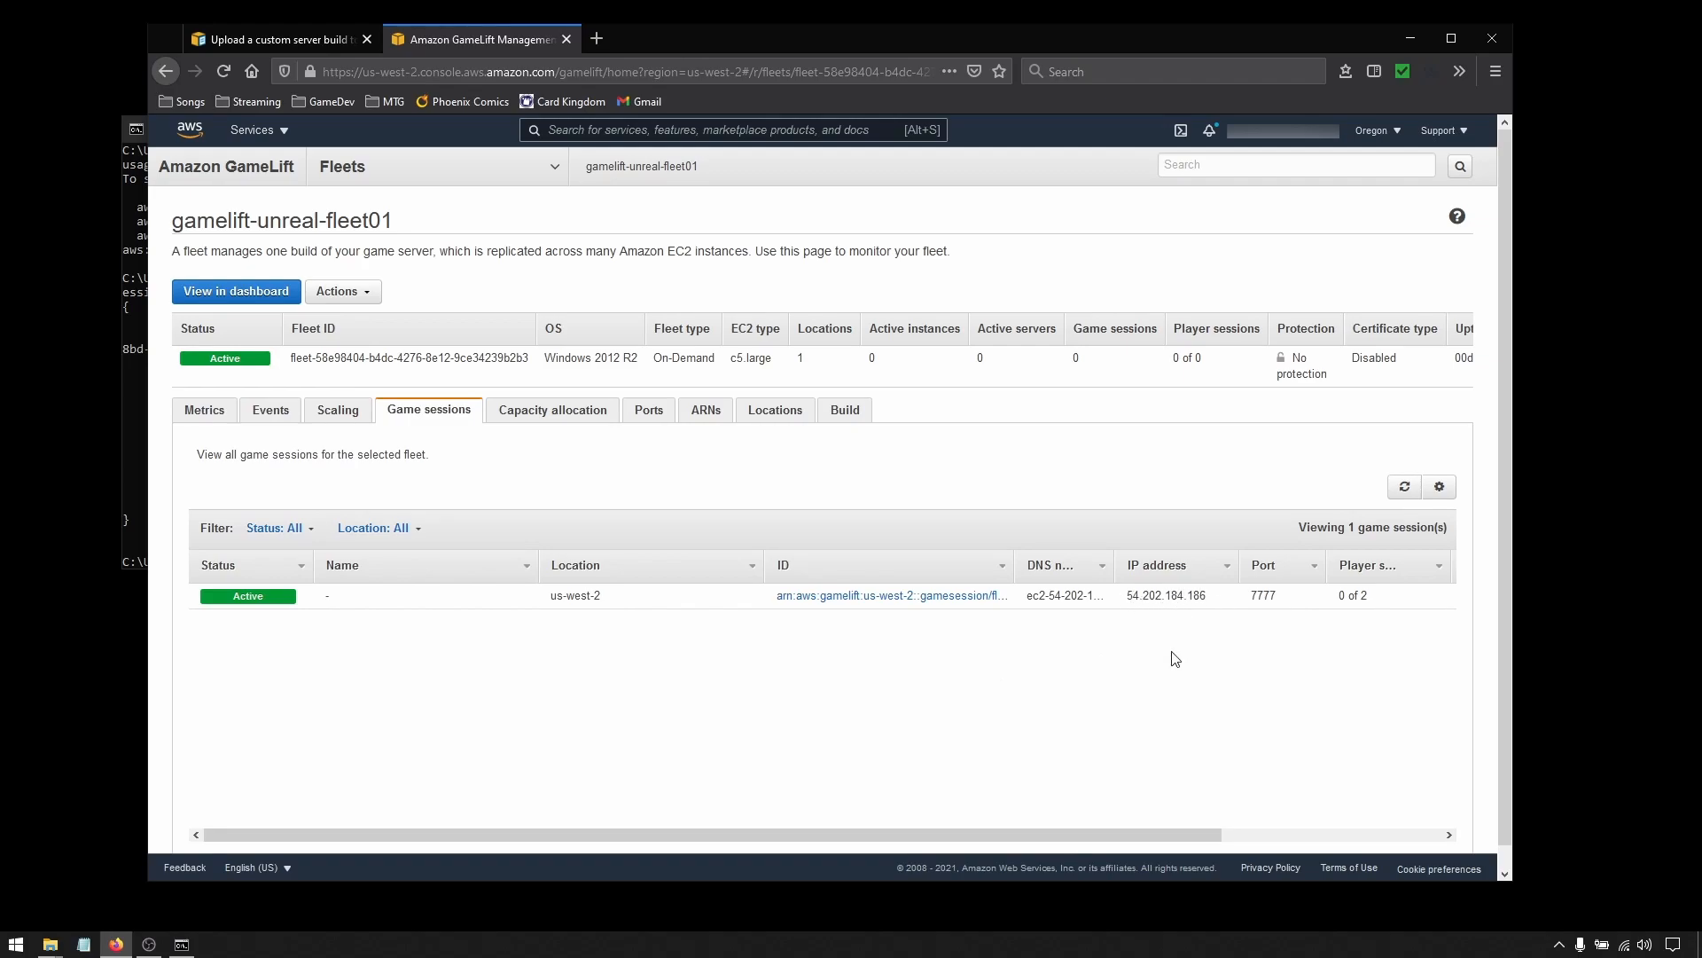
# Step: In File Explorer, go to Unreal Projects\GameLift_UE4 on SSD (E:) and open the GameLift_UE4 project in Unreal Editor
pyautogui.moveTo(49, 945)
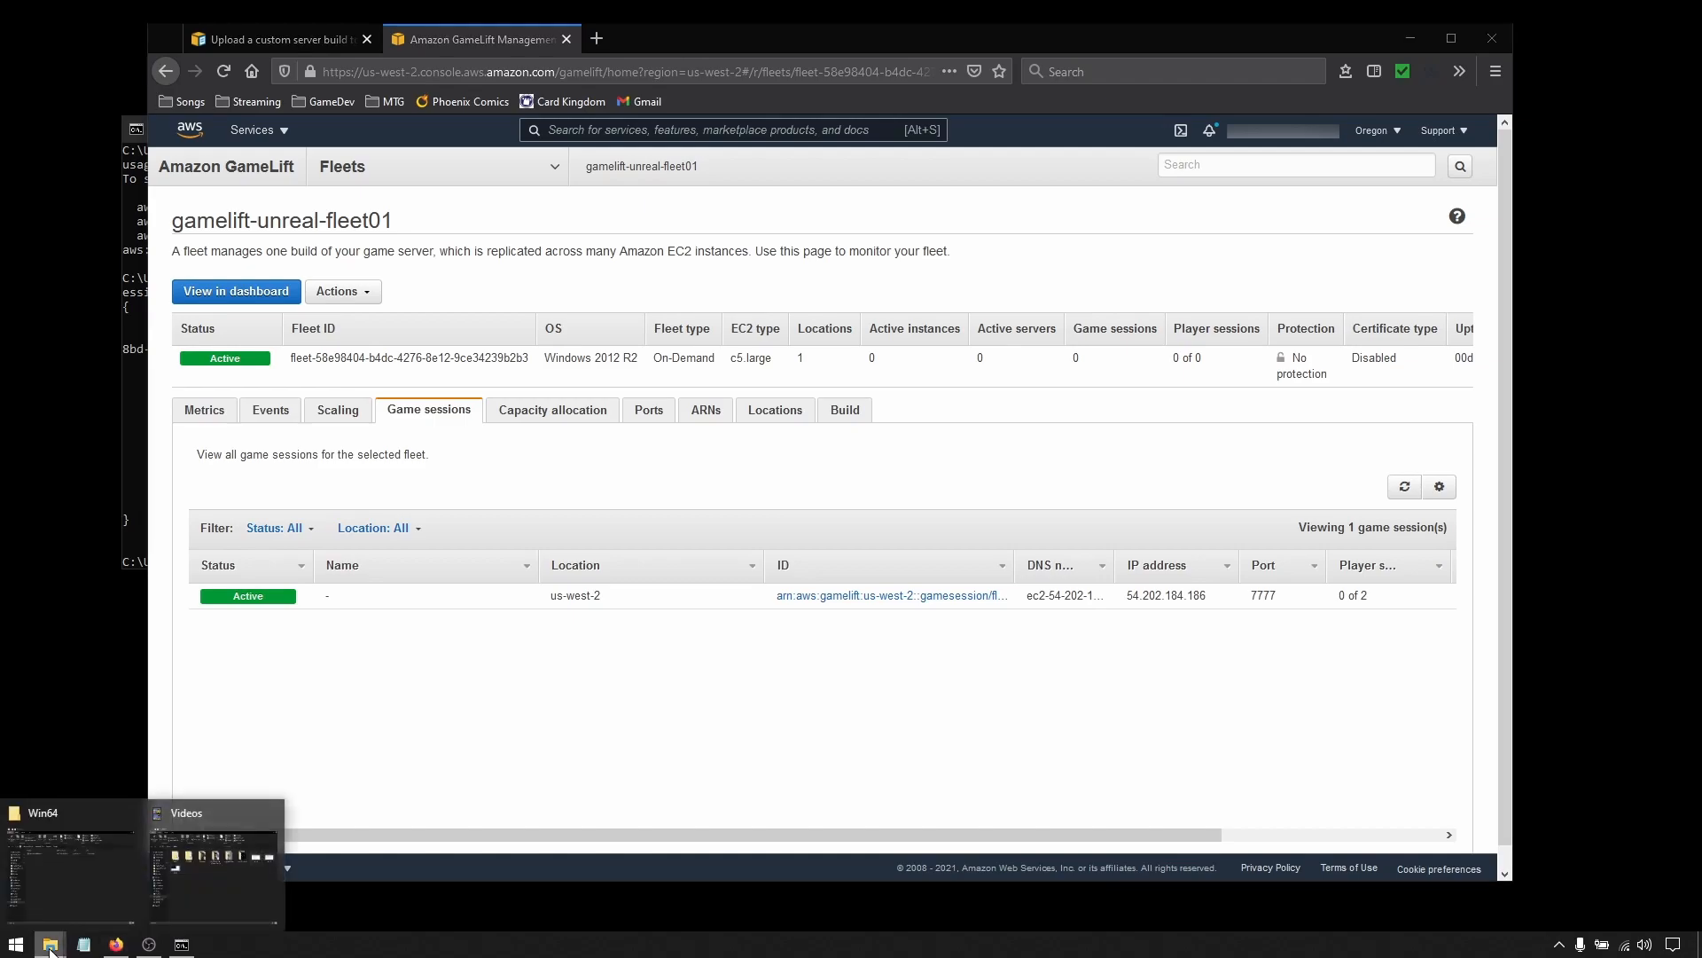
pyautogui.click(77, 898)
pyautogui.click(778, 603)
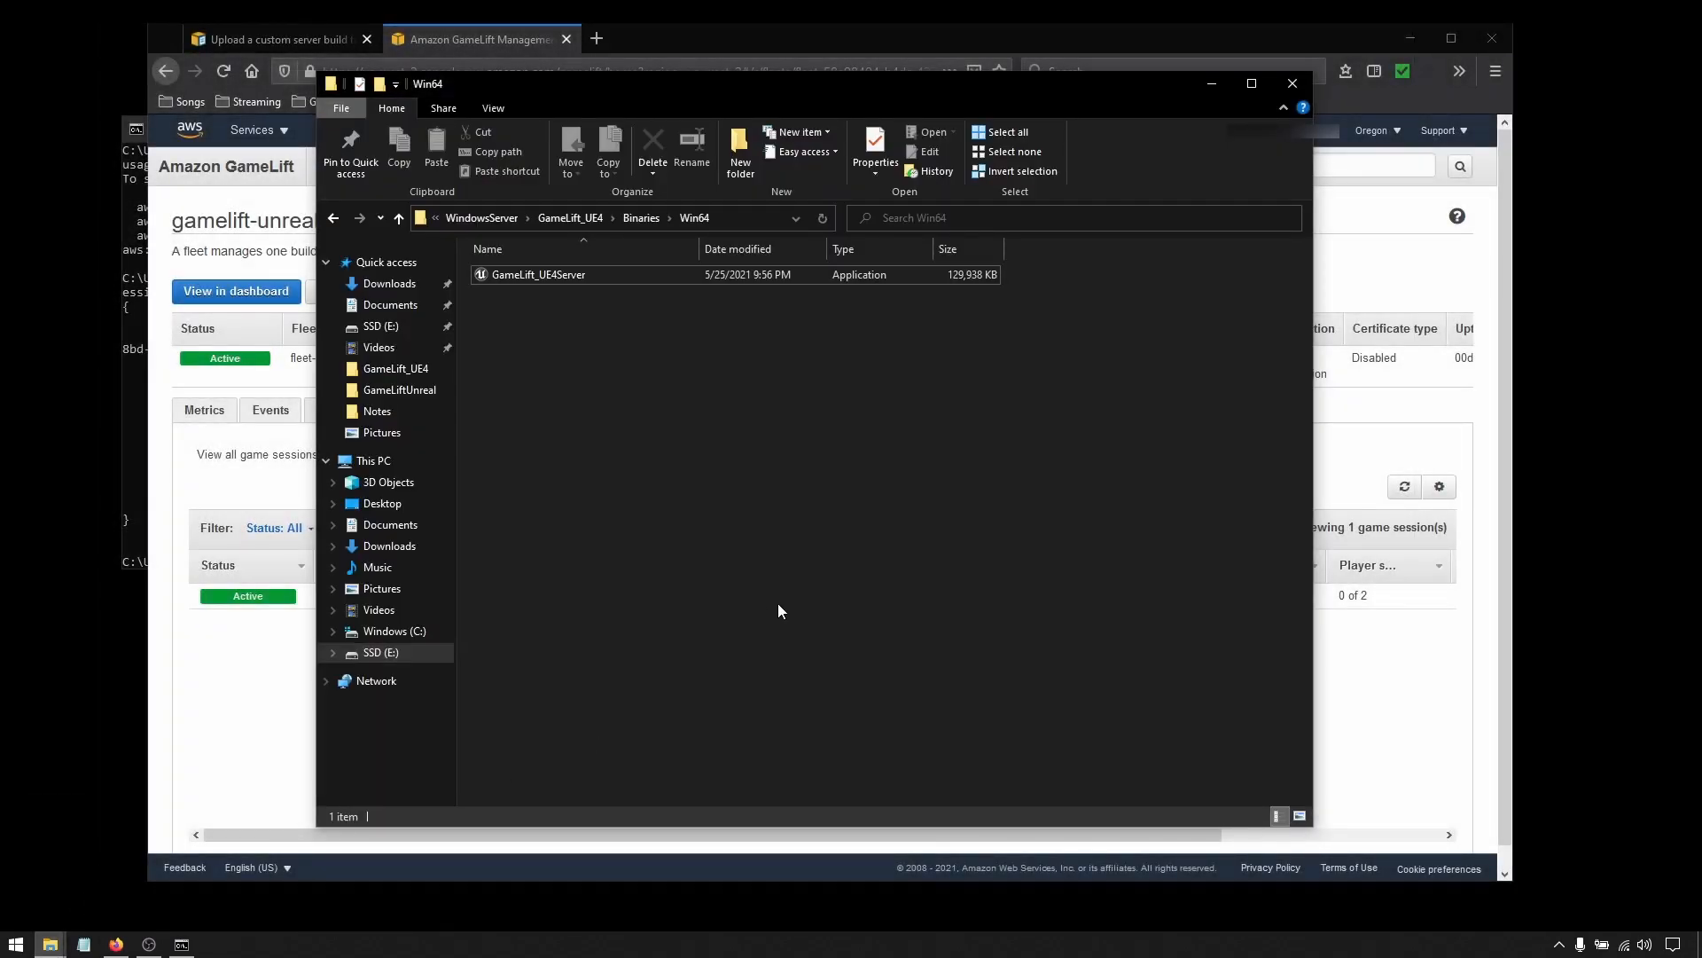
pyautogui.click(383, 327)
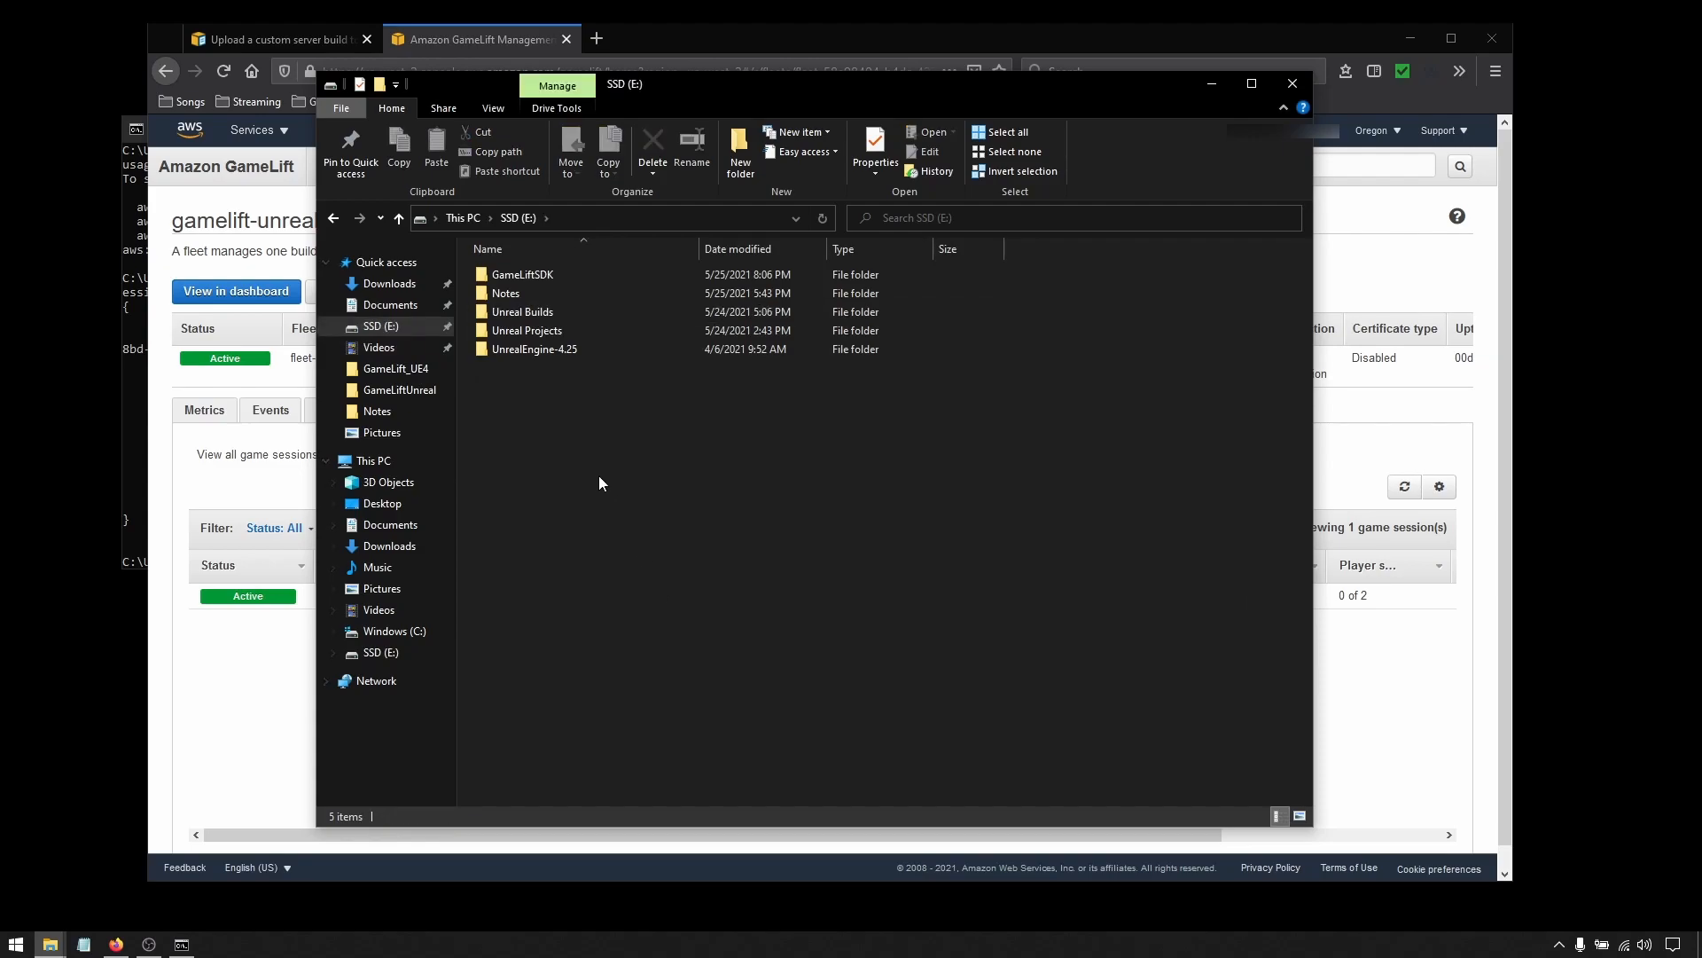
pyautogui.doubleClick(541, 330)
pyautogui.doubleClick(544, 274)
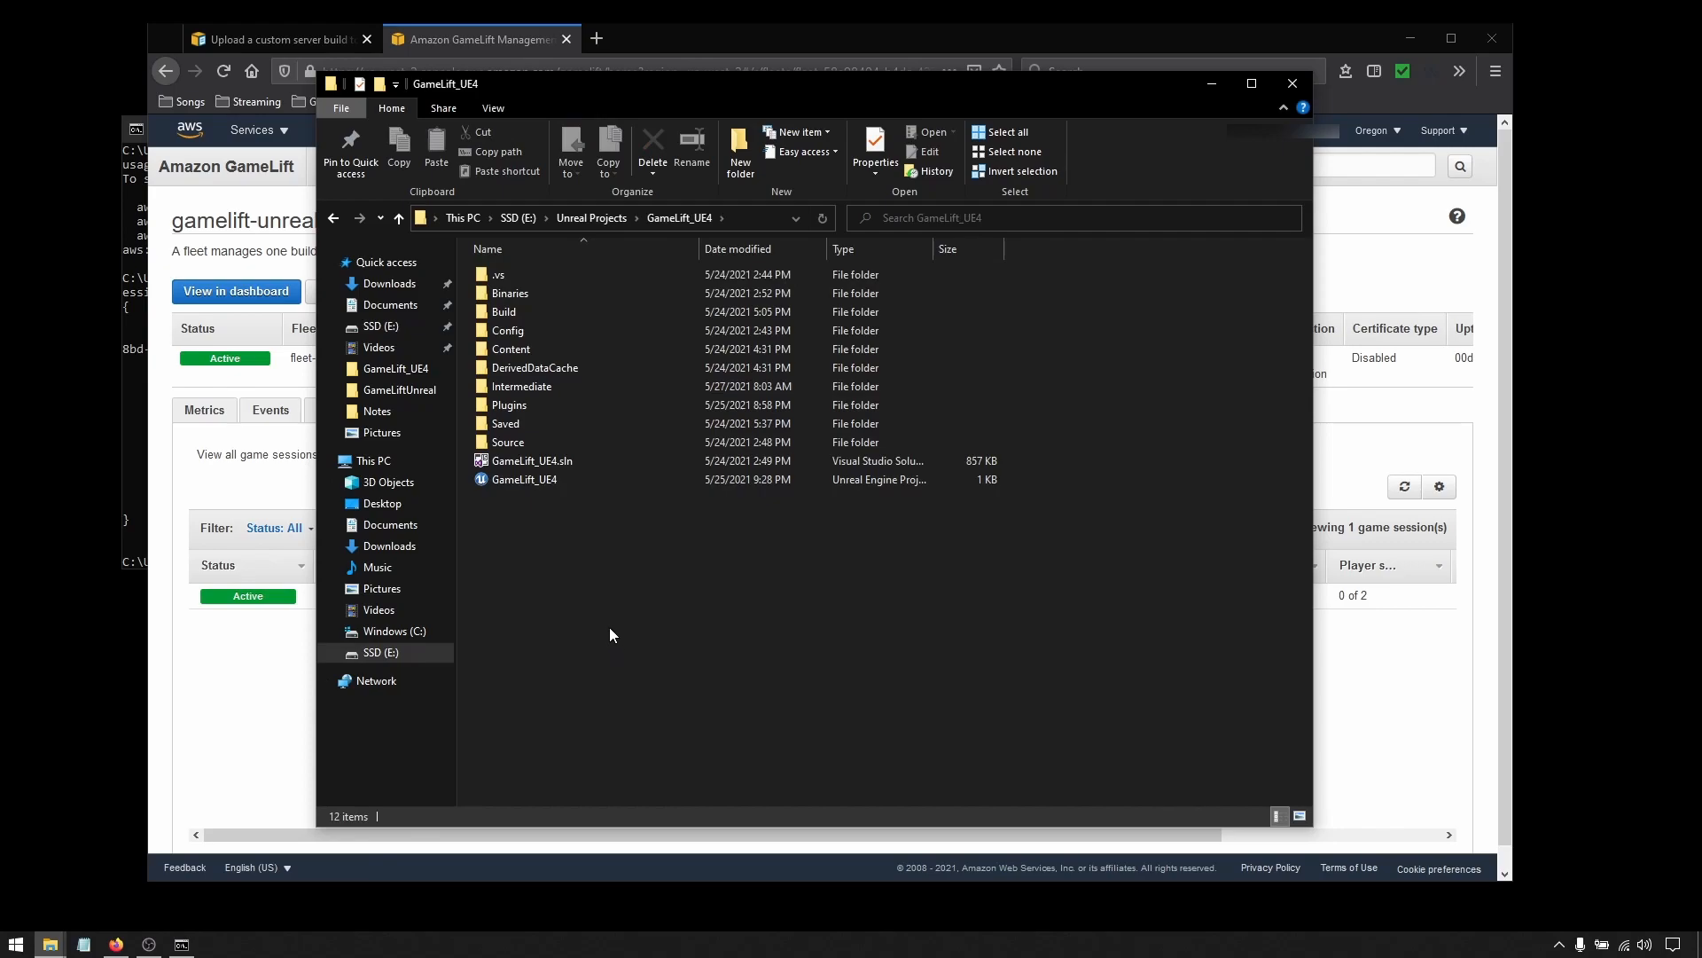
pyautogui.doubleClick(539, 484)
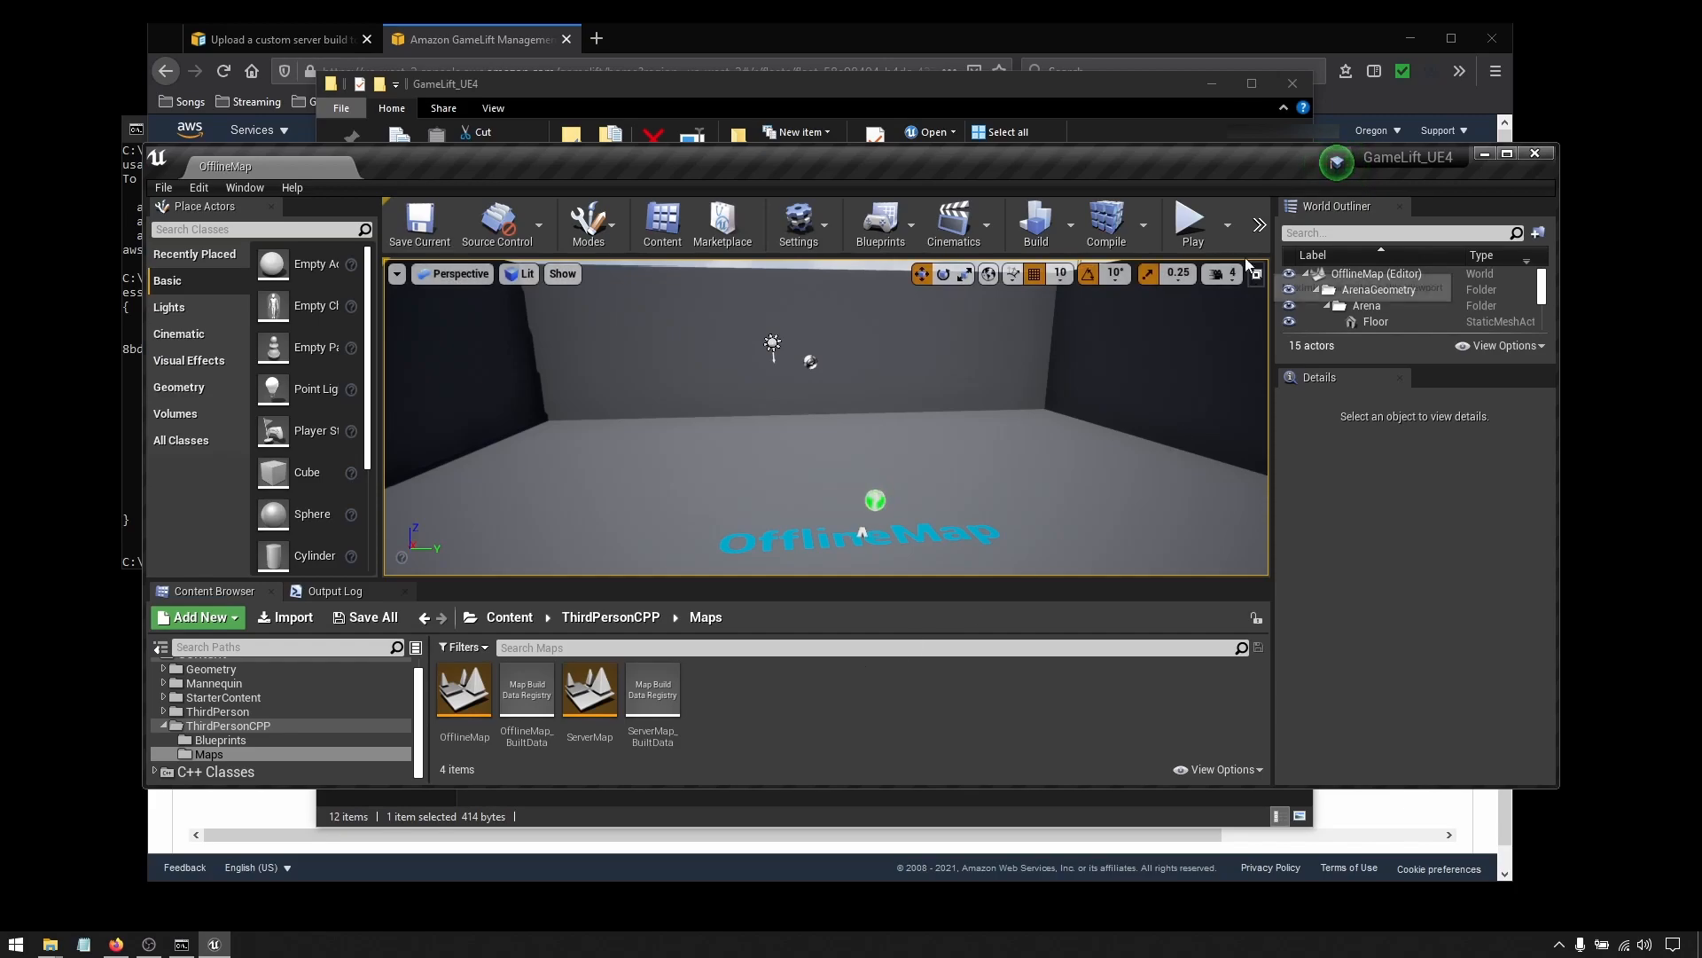
# Step: Launch the OfflineMap level as a Standalone Game
pyautogui.click(1231, 228)
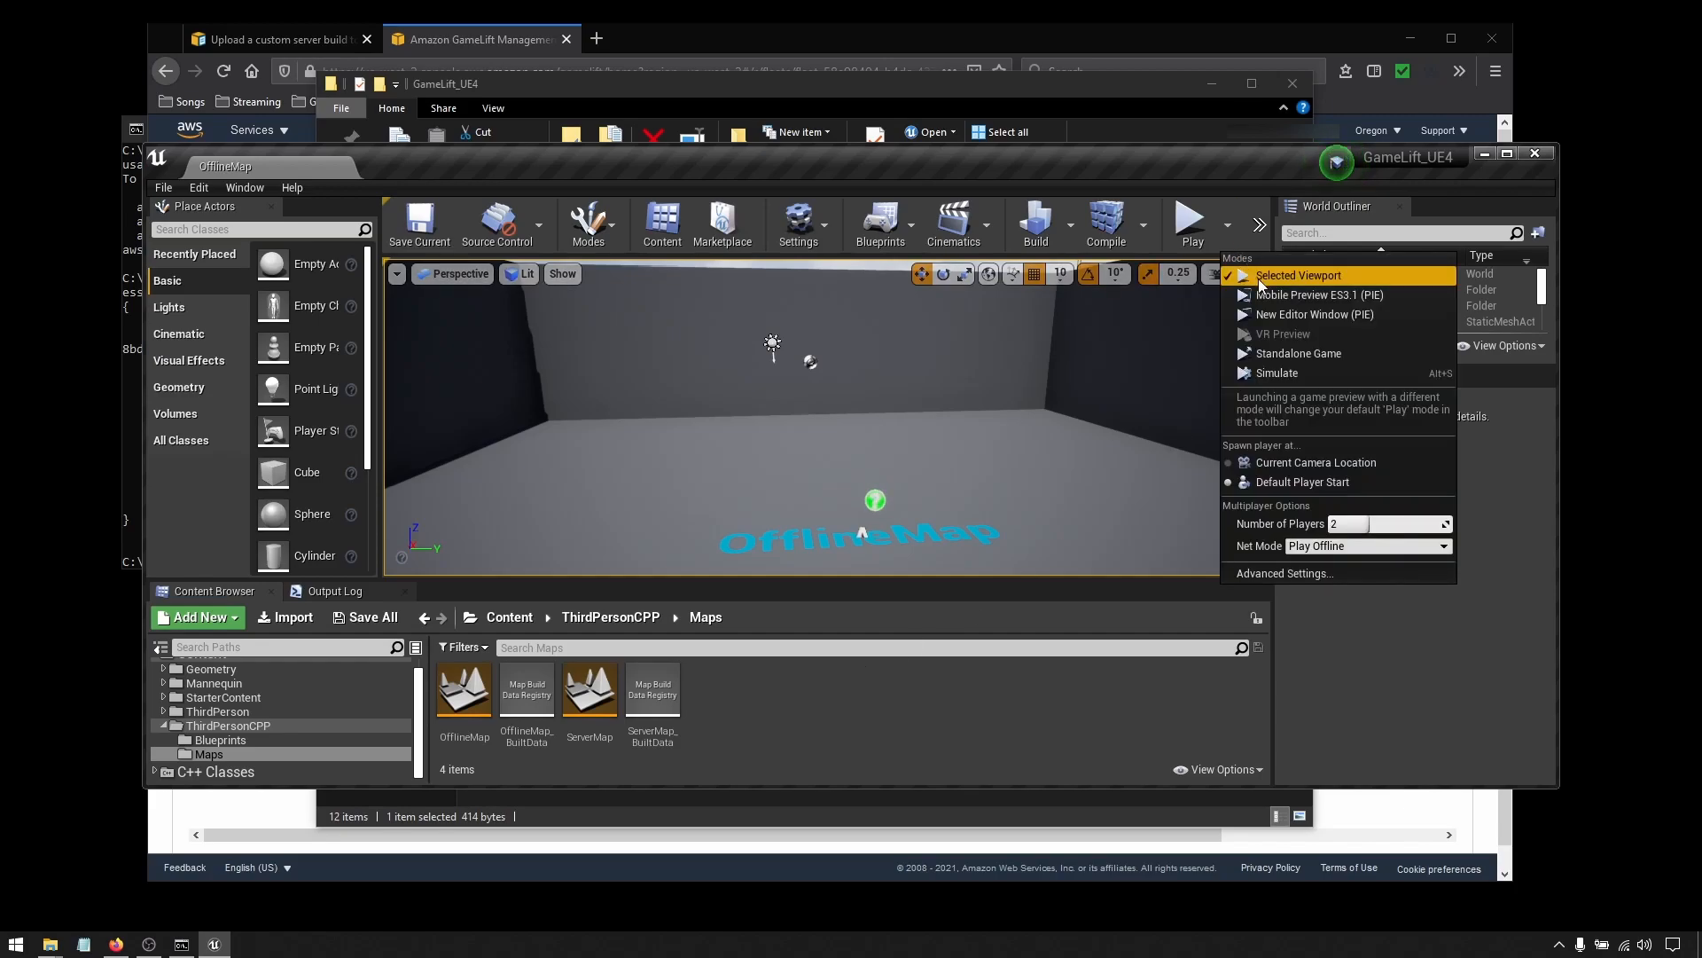
pyautogui.click(1294, 353)
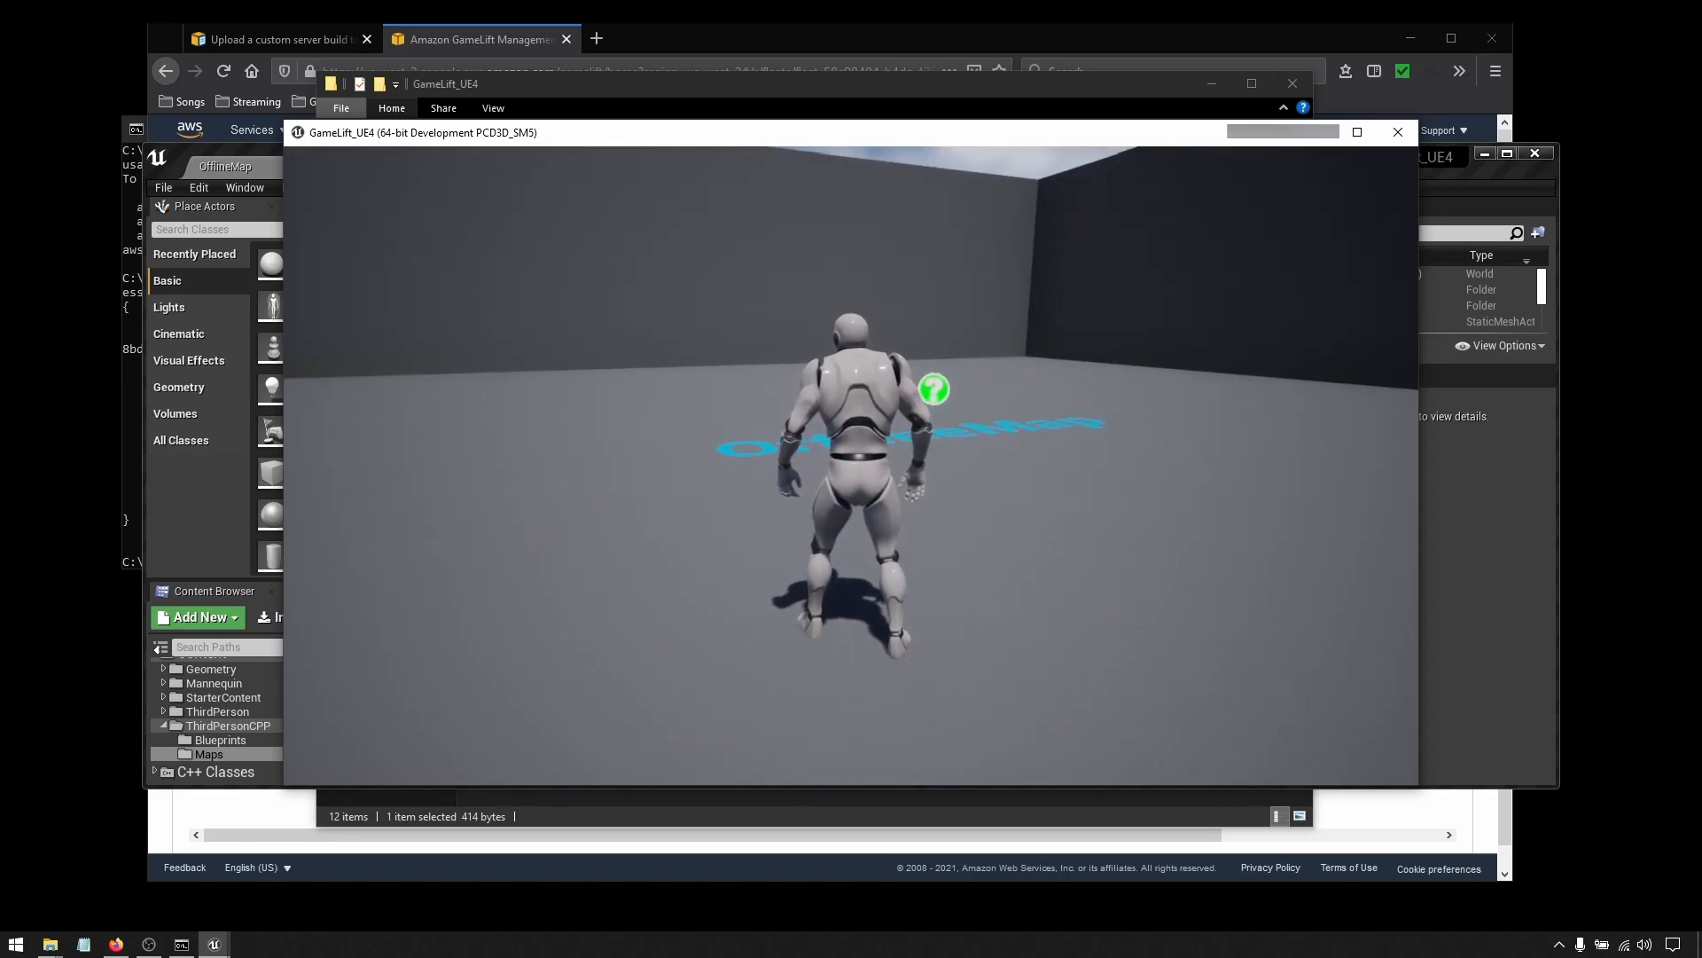
# Step: Switch to the Command Prompt and copy the game session's IpAddress value from the command output
pyautogui.hotkey('alt', 'Tab')
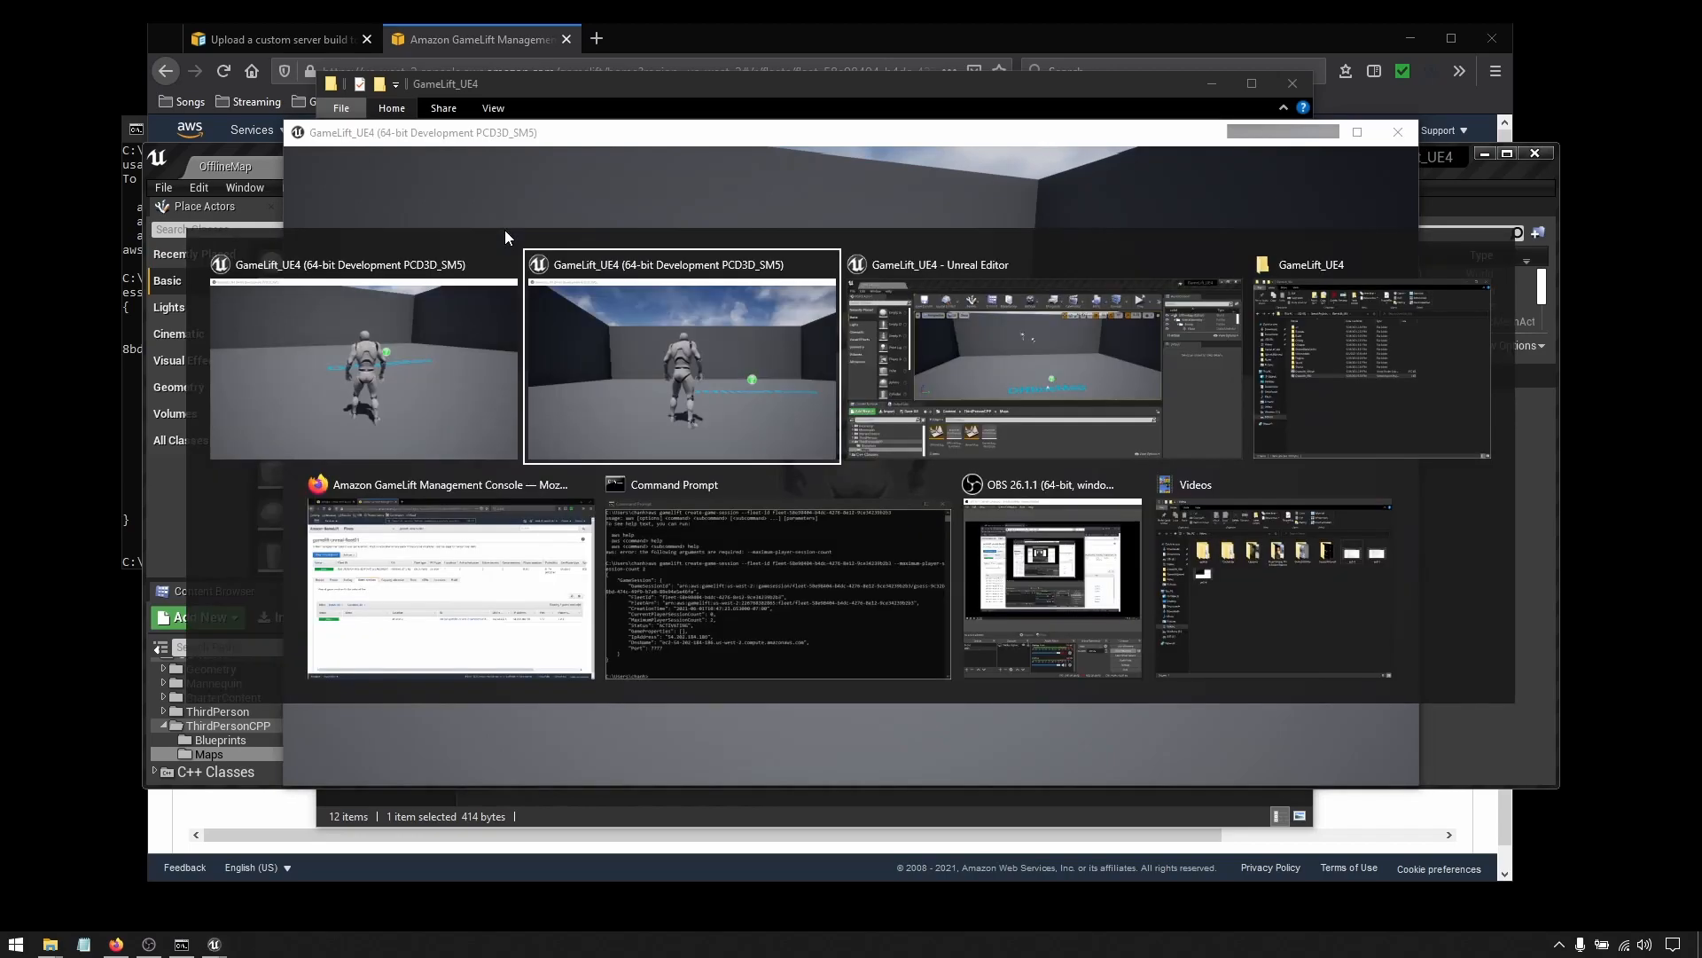
pyautogui.hotkey('alt', 'Tab')
pyautogui.hotkey('alt', 'Tab')
pyautogui.hotkey('alt', 'Tab')
pyautogui.hotkey('alt', 'Tab')
pyautogui.hotkey('alt', 'Tab')
pyautogui.hotkey('alt', 'Tab')
pyautogui.hotkey('alt', 'Tab')
pyautogui.hotkey('alt', 'Tab')
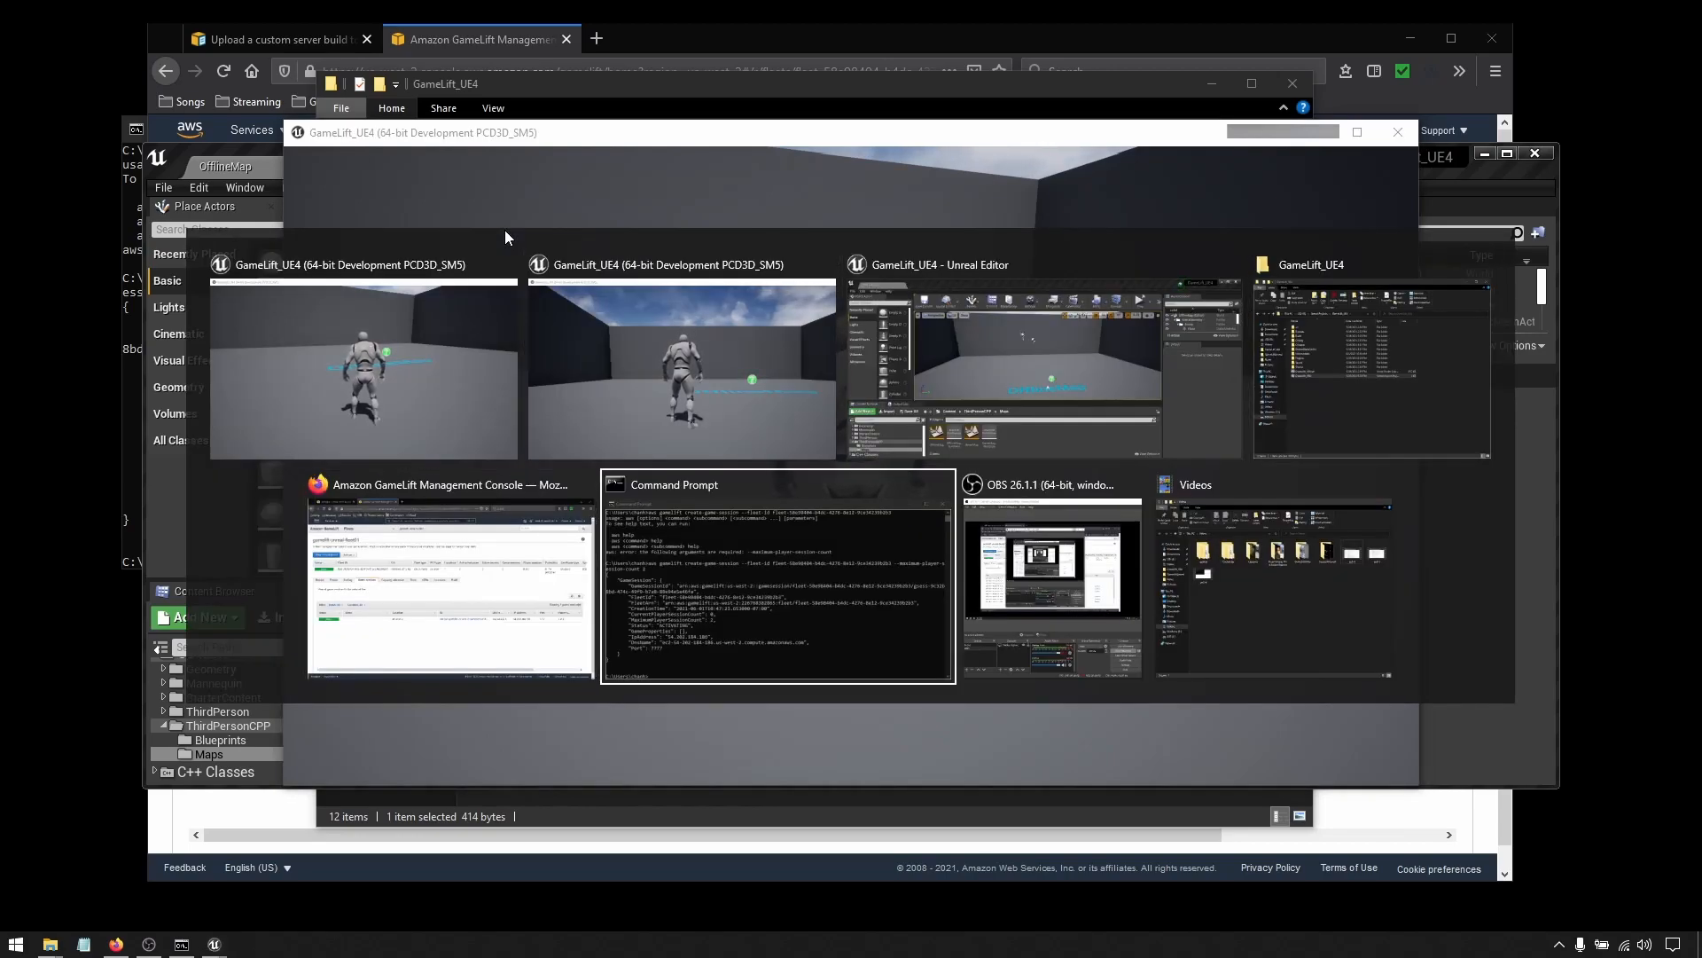
pyautogui.hotkey('alt', 'Tab')
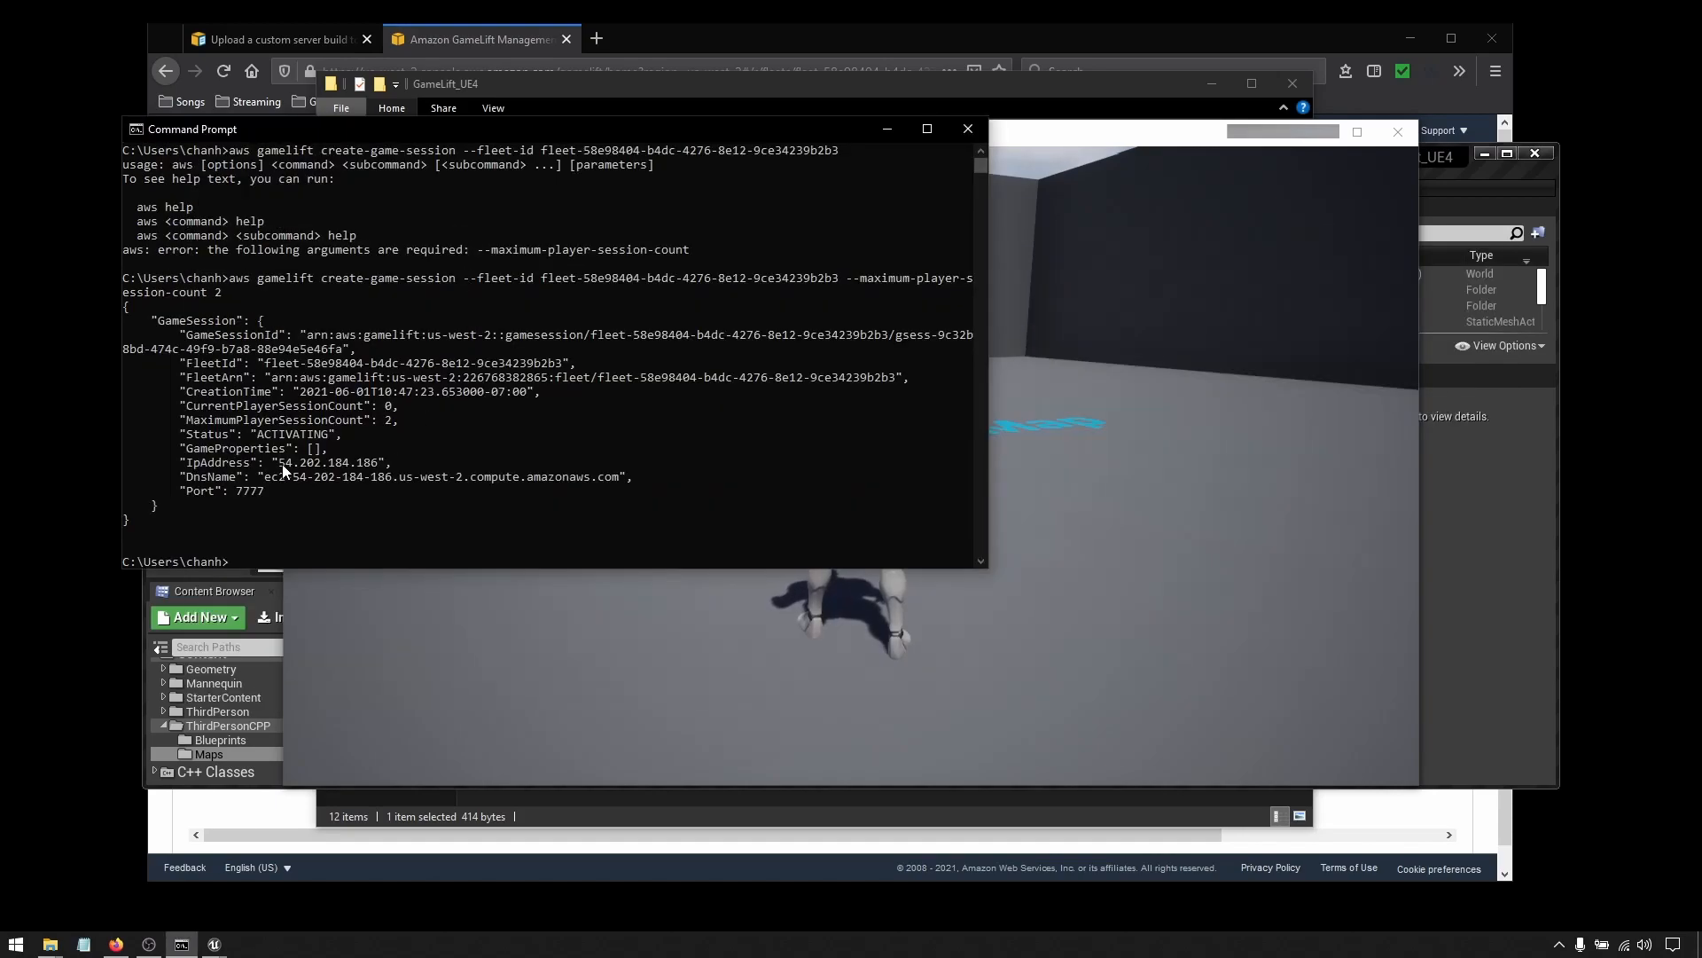
pyautogui.moveTo(278, 463); pyautogui.dragTo(375, 468)
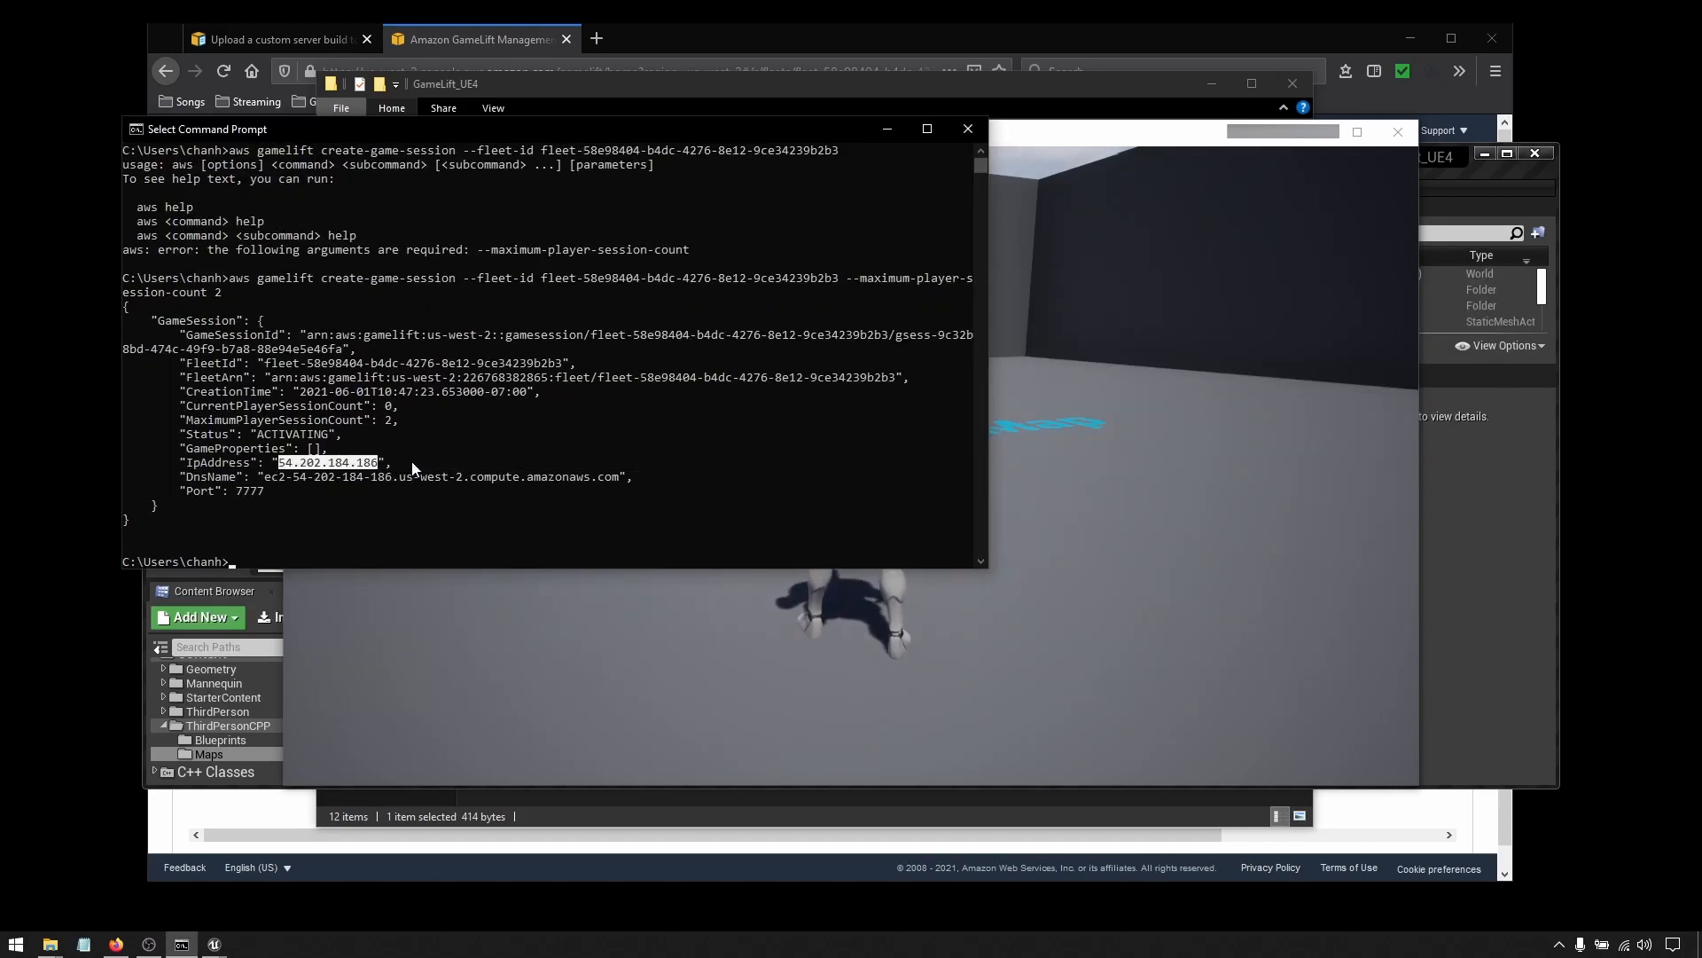
pyautogui.hotkey('ctrl', 'c')
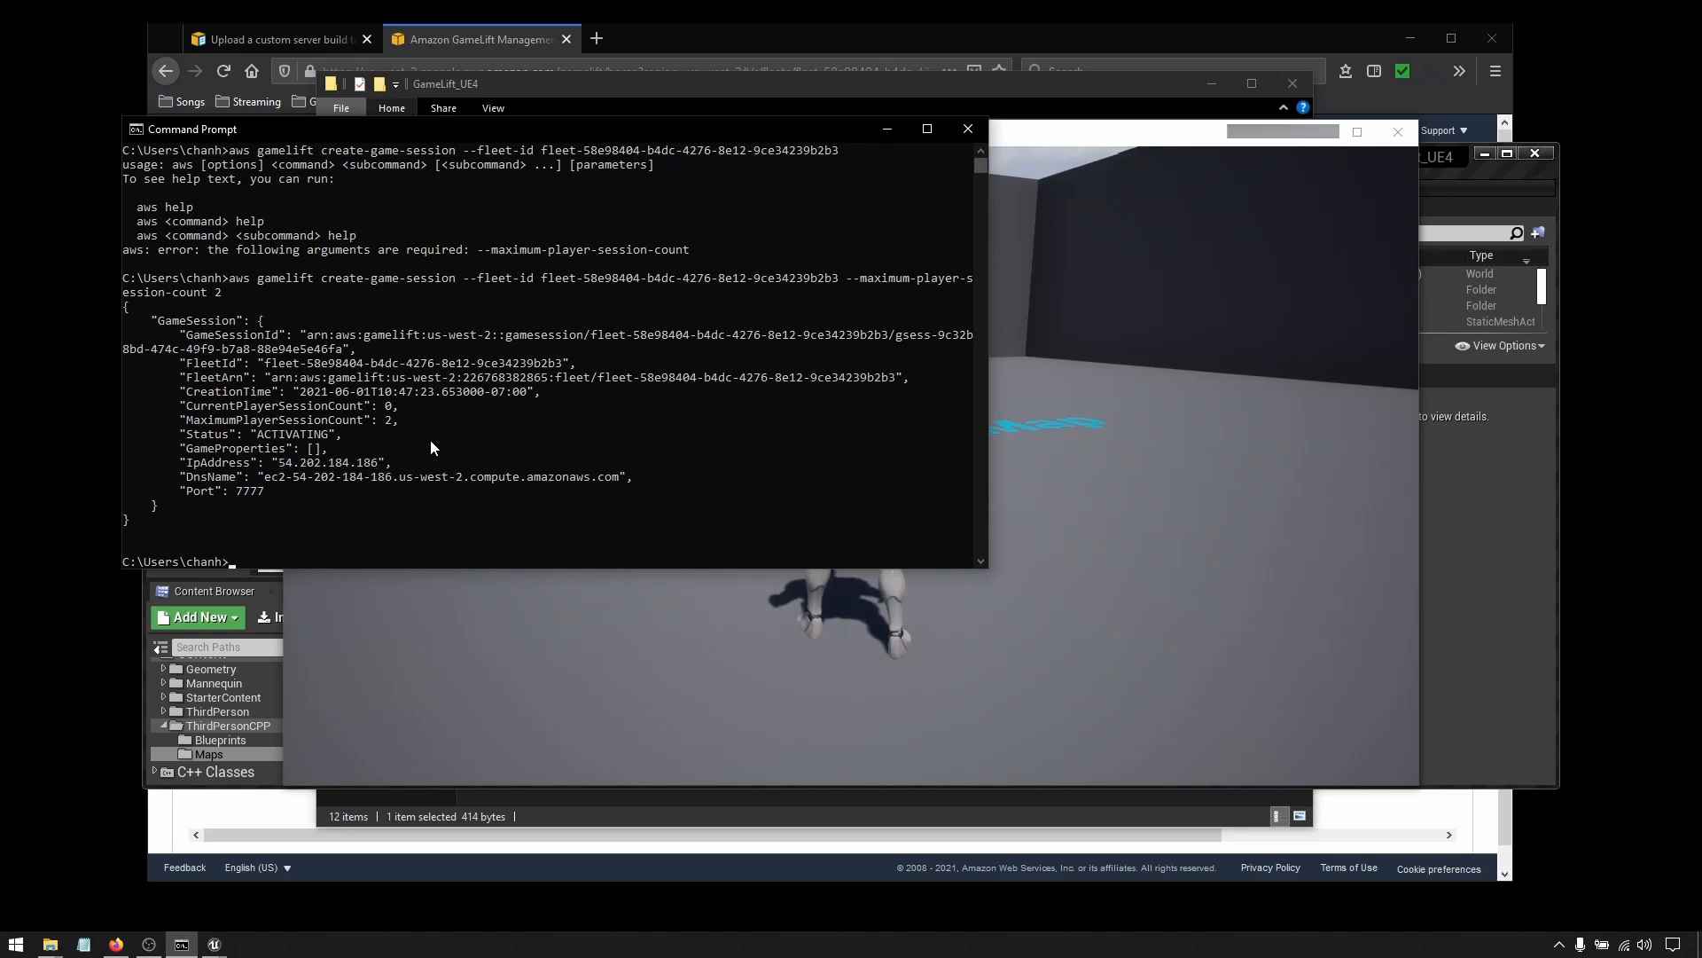
# Step: In the standalone game's console, run open 54.202.184.186 to join the GameLift session, and move the character on the server map
pyautogui.click(1122, 133)
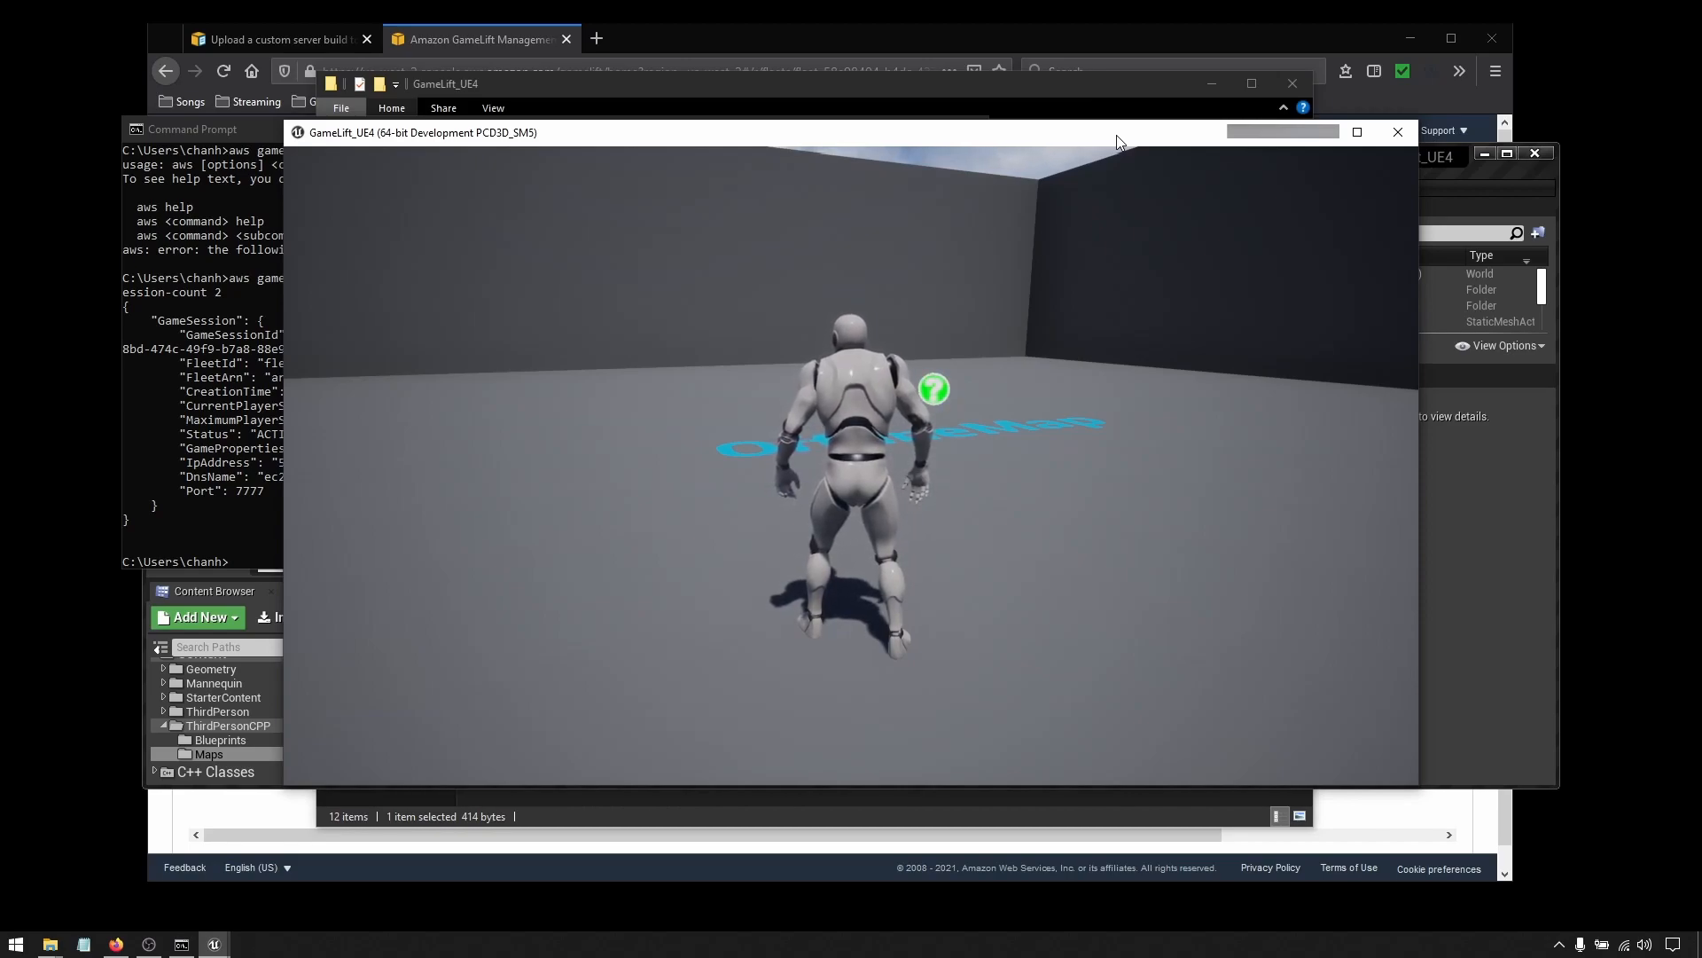
pyautogui.press('`')
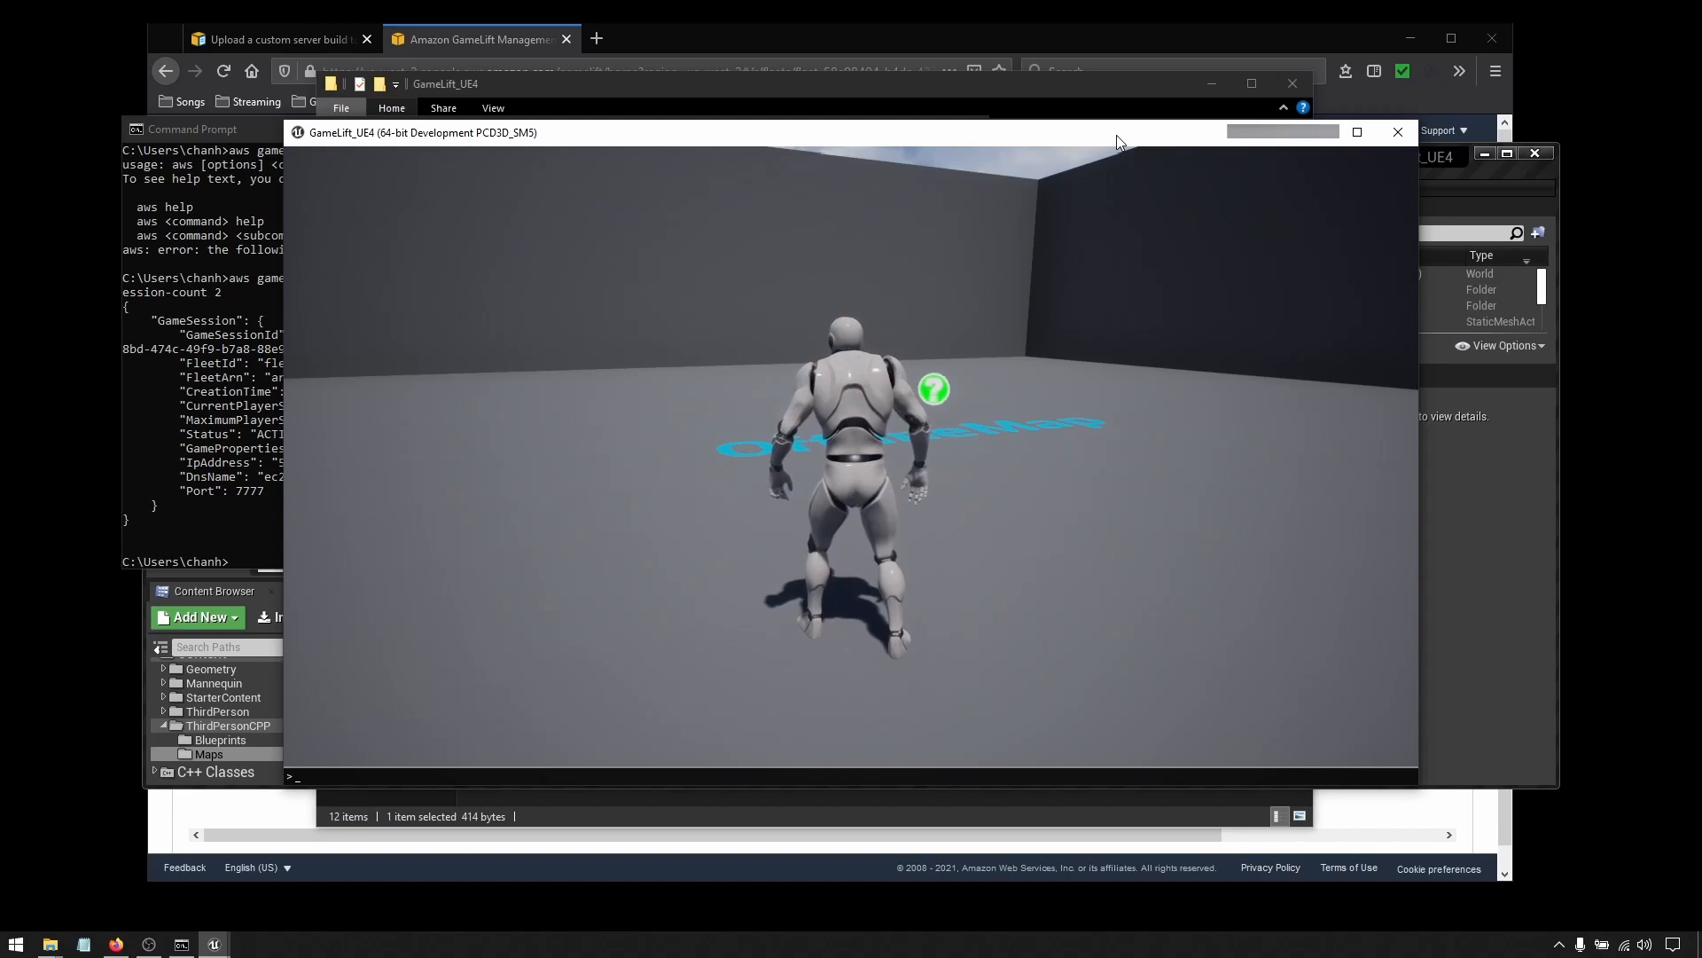
pyautogui.write('open')
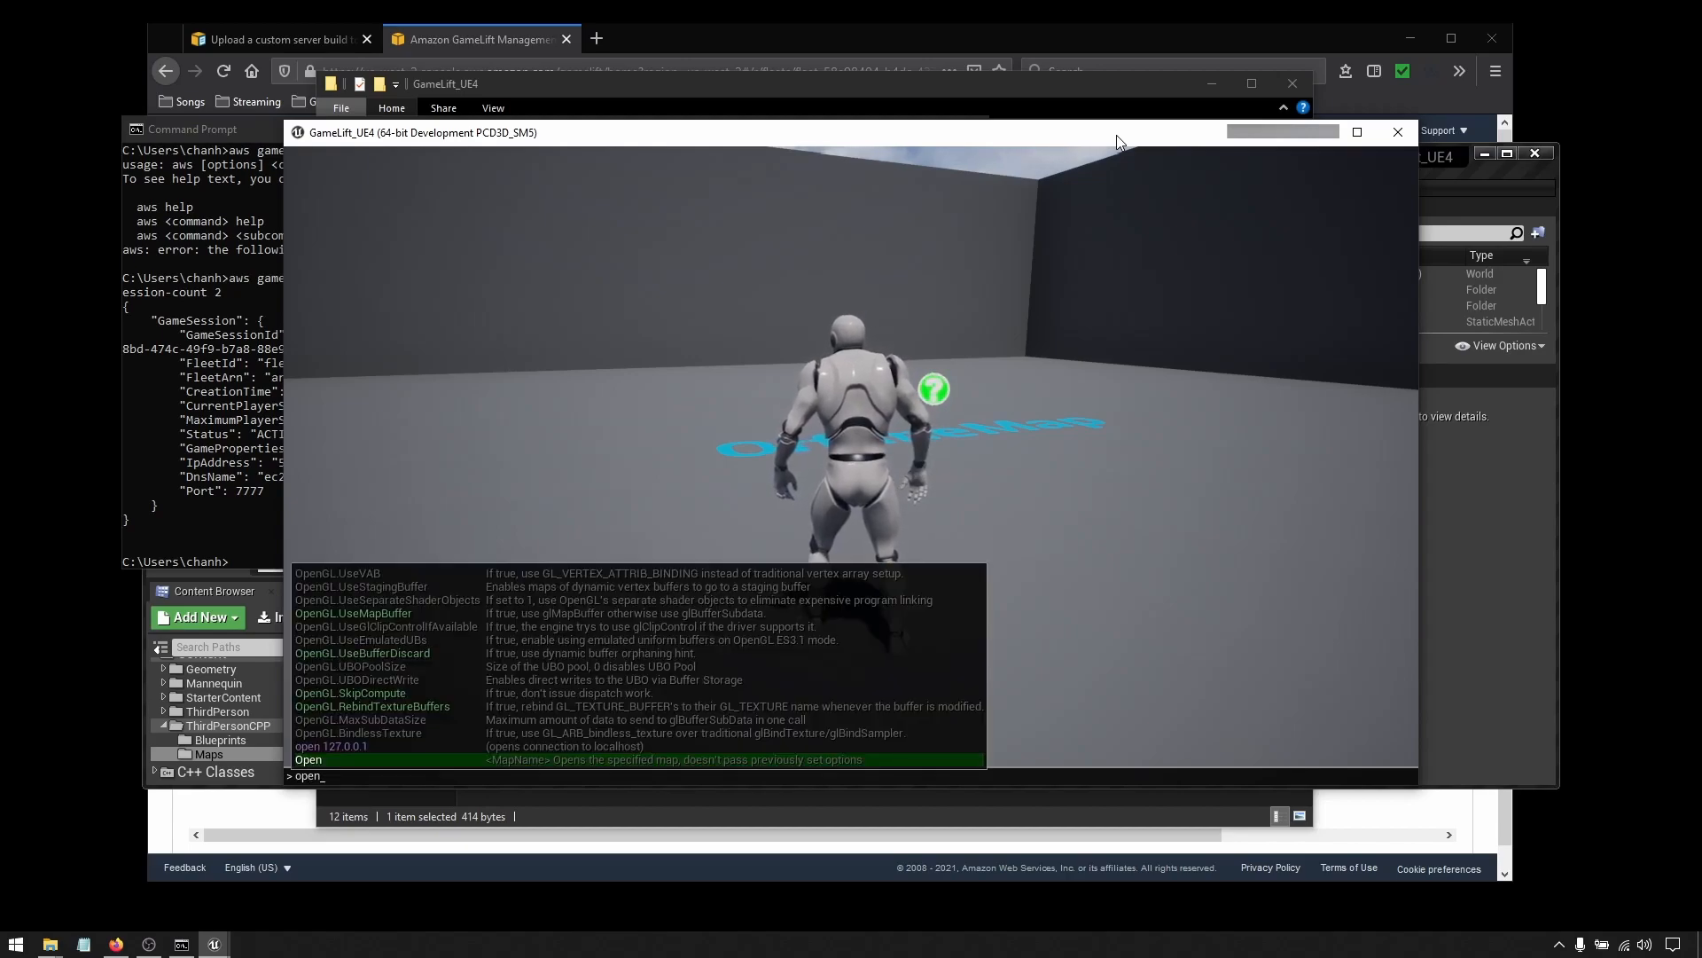
pyautogui.hotkey('ctrl', 'v')
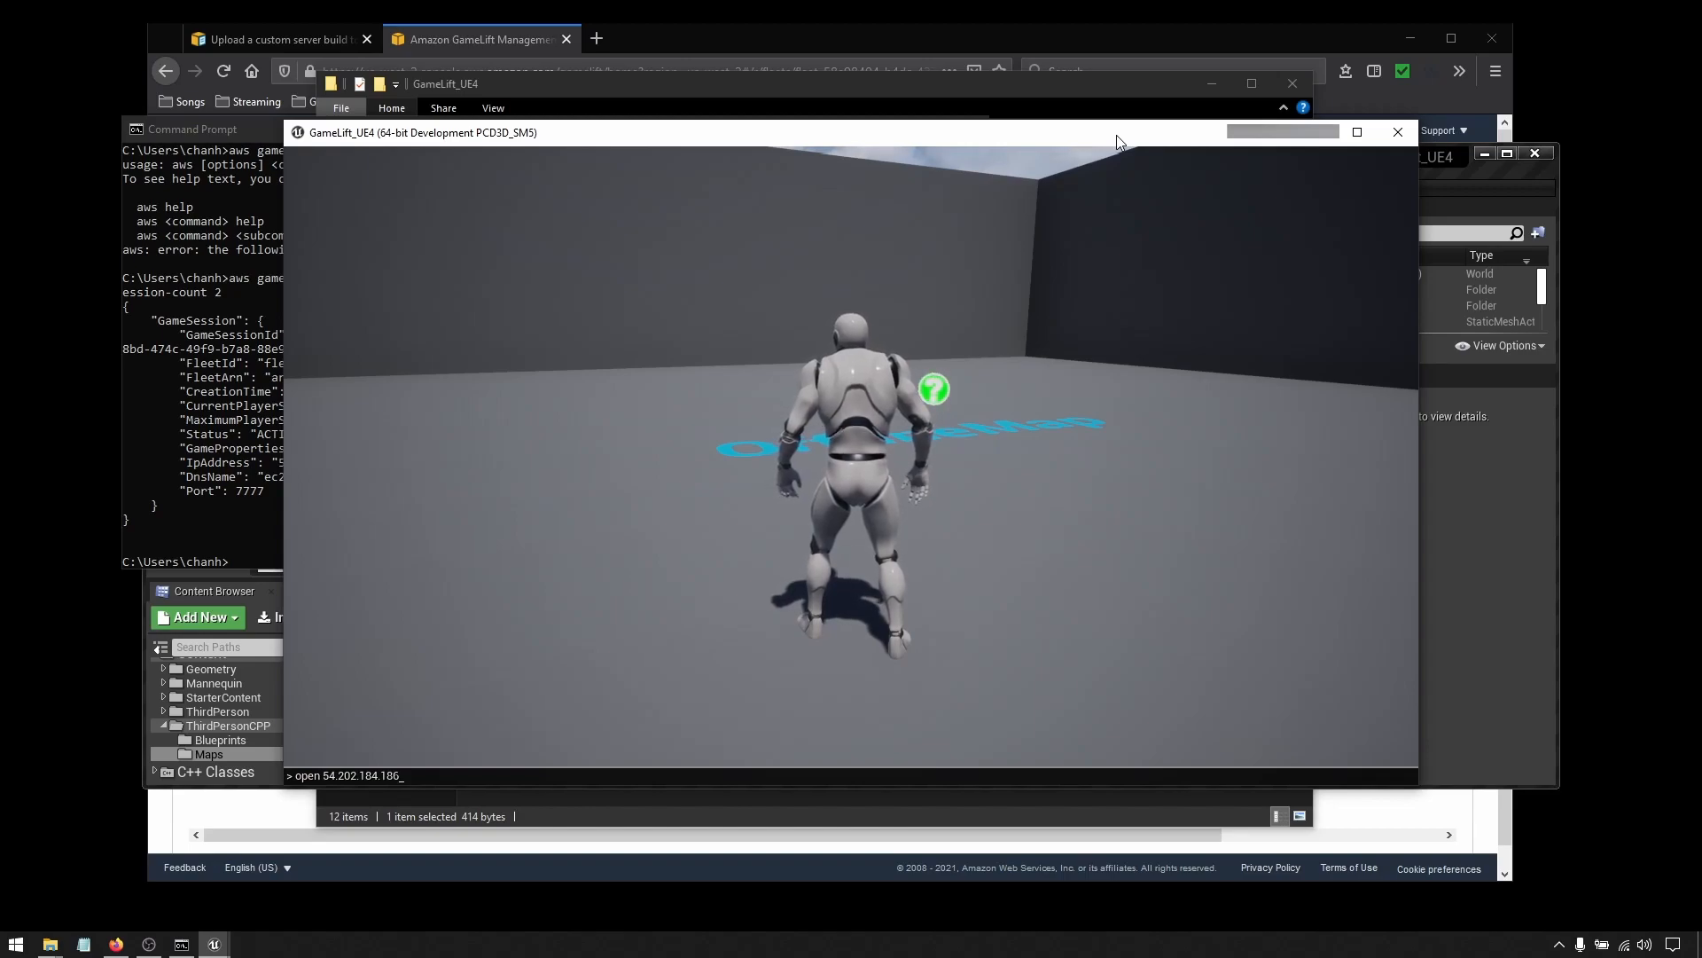
pyautogui.press('Return')
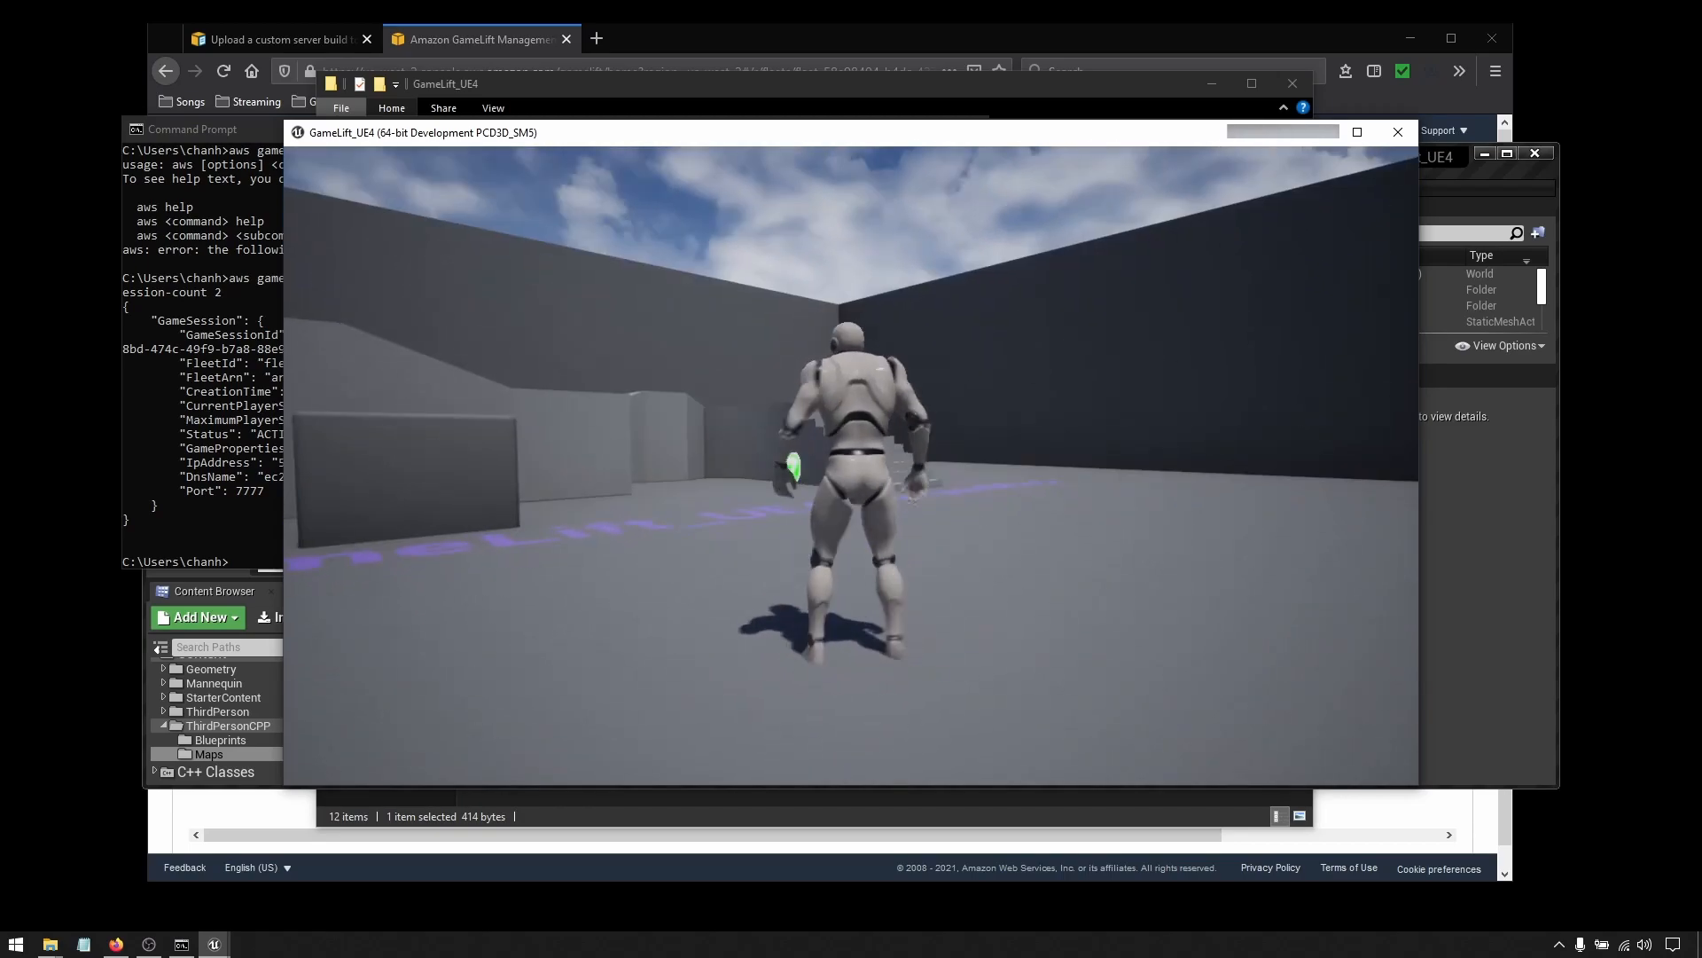
pyautogui.press('w')
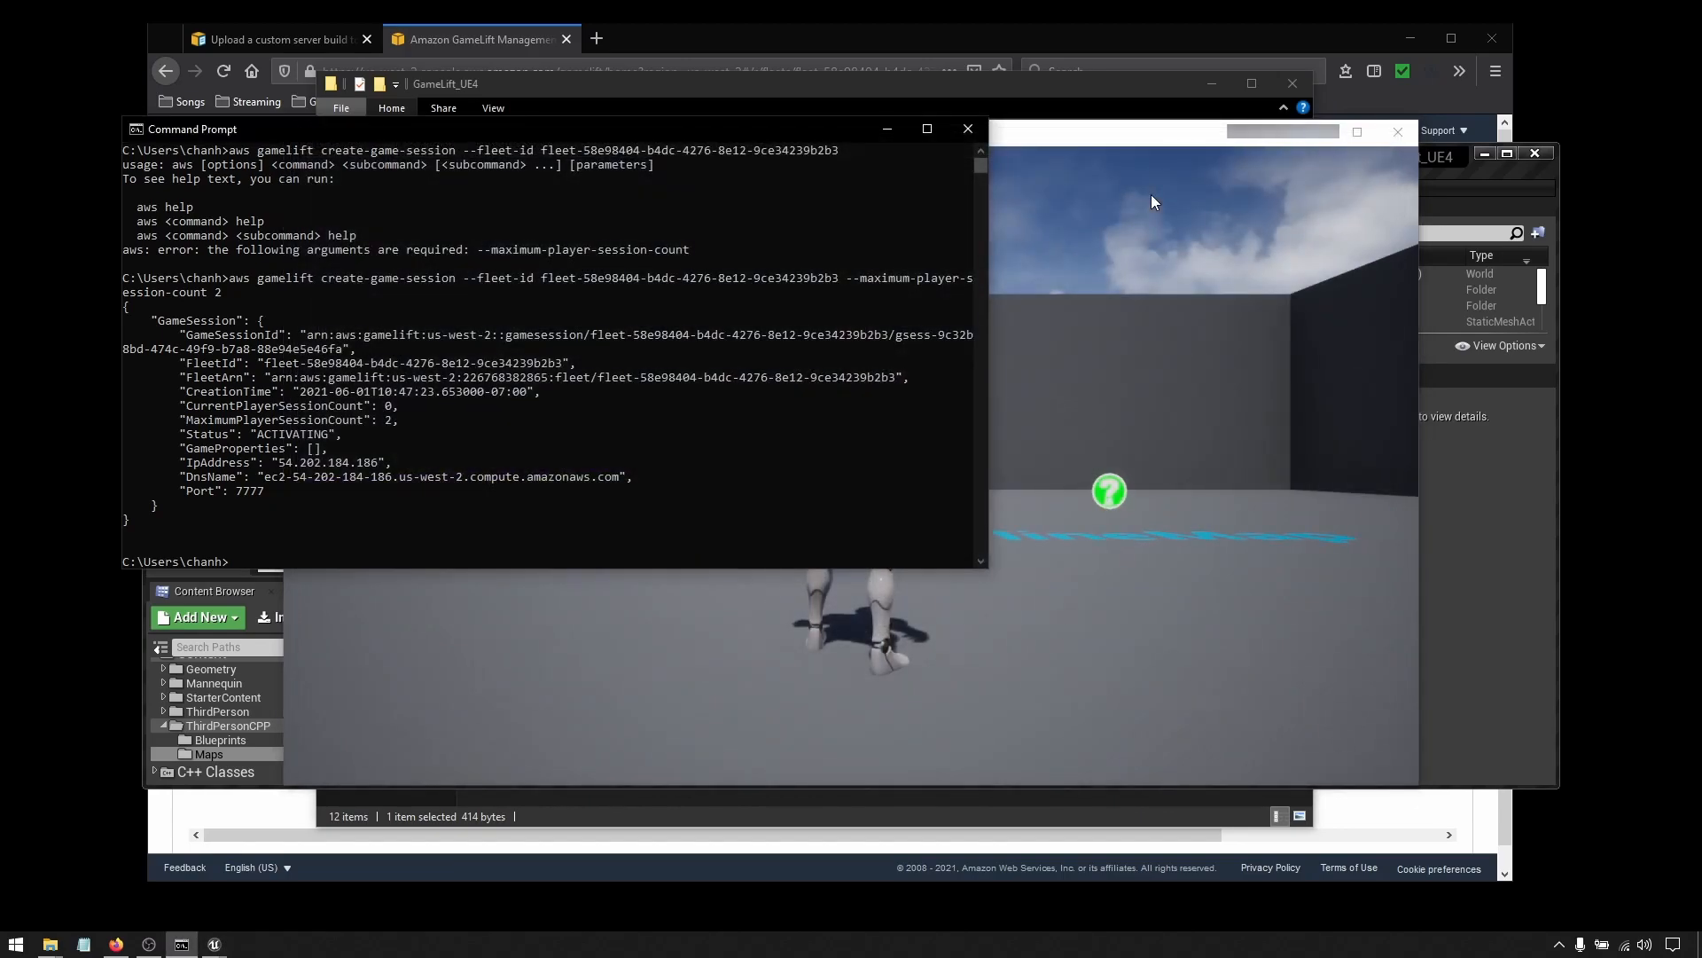
# Step: Close the running standalone game and relaunch OfflineMap from Unreal Editor as a two-player Standalone Game
pyautogui.click(1197, 135)
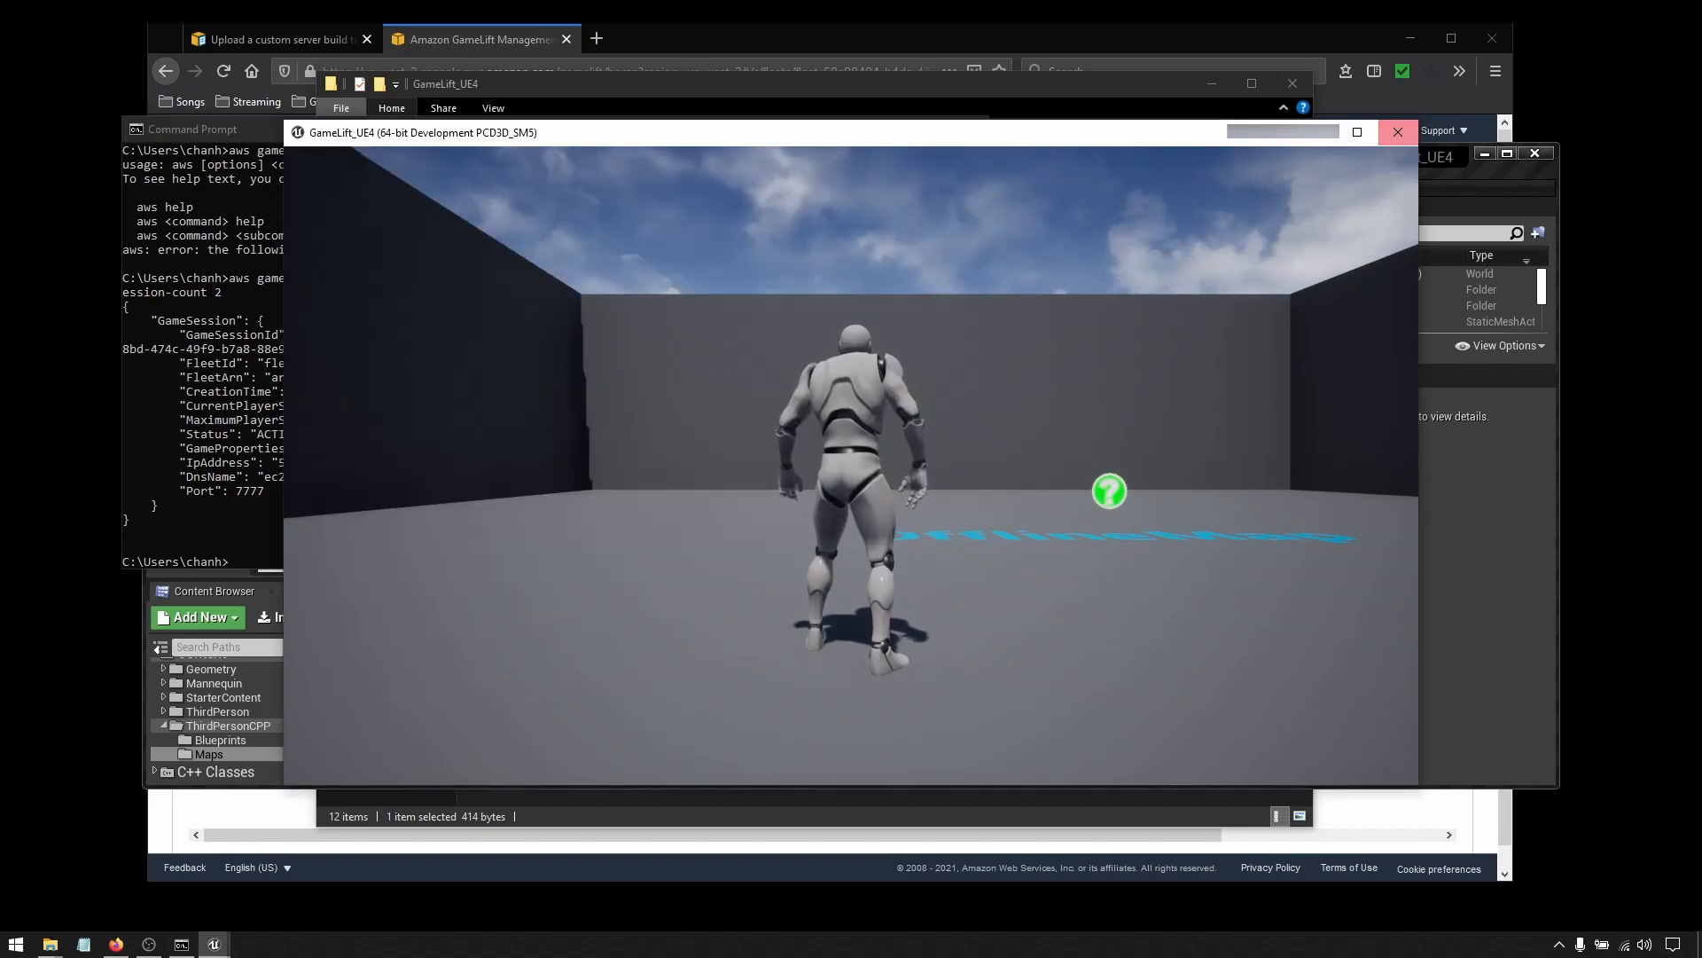
pyautogui.click(1401, 134)
pyautogui.click(1042, 724)
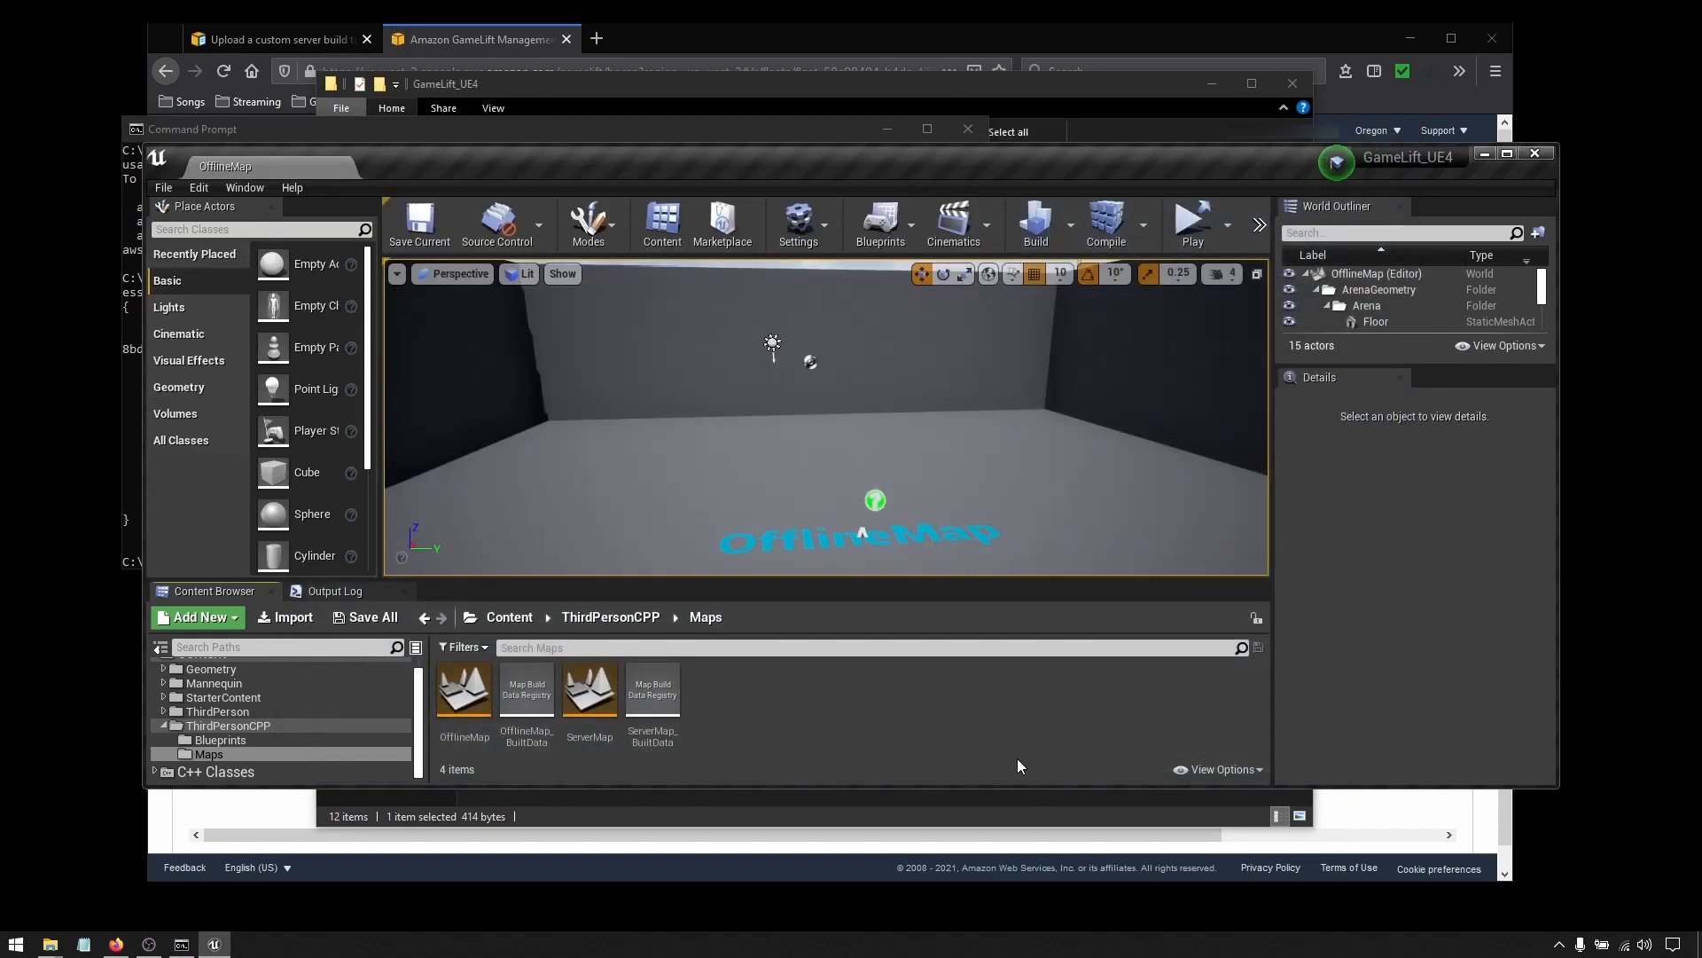
pyautogui.click(1232, 240)
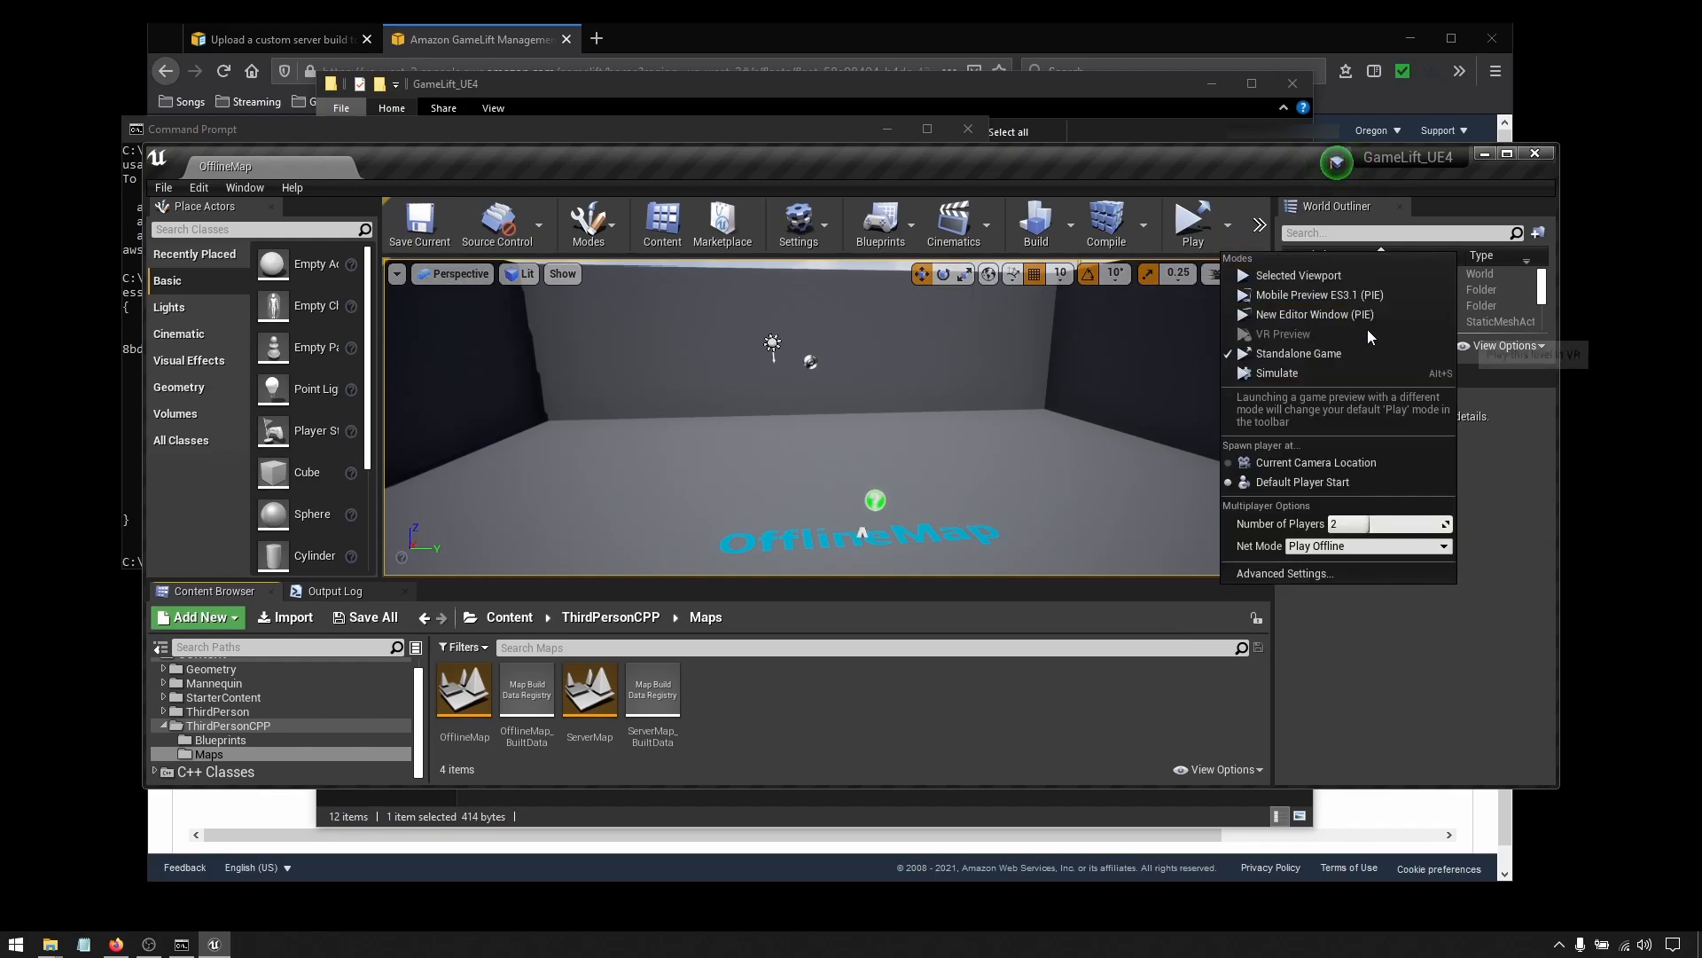
pyautogui.click(1371, 357)
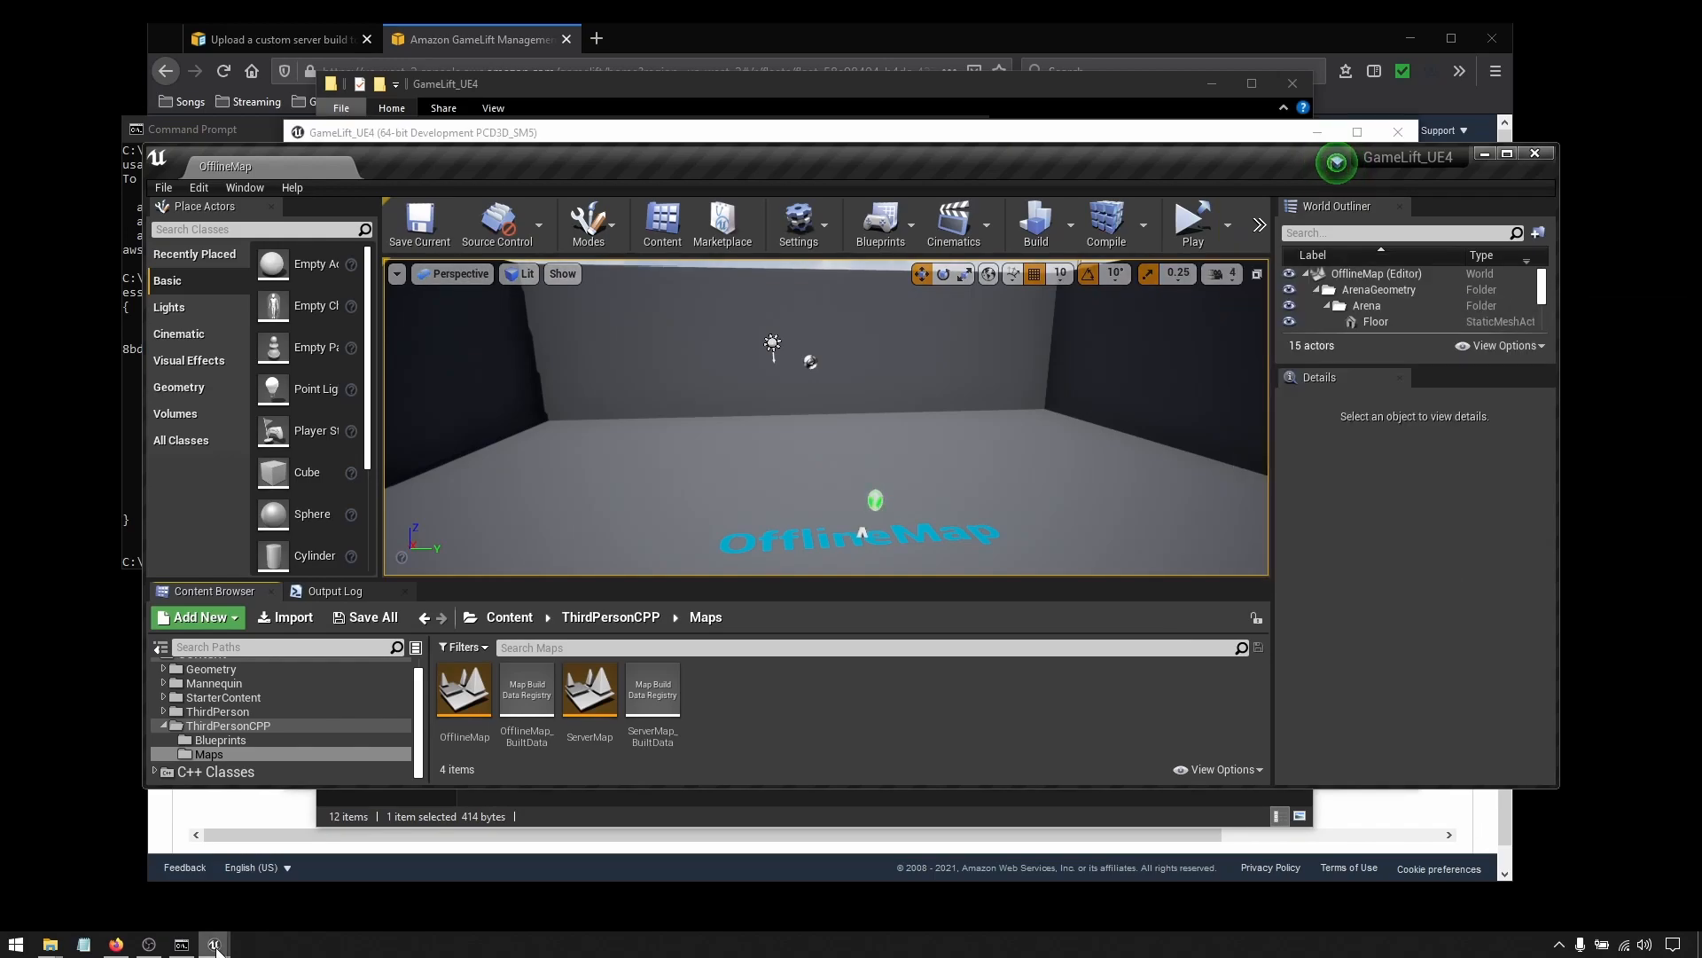
# Step: Arrange the two standalone game windows side by side, each filling one half of the screen
pyautogui.moveTo(214, 944)
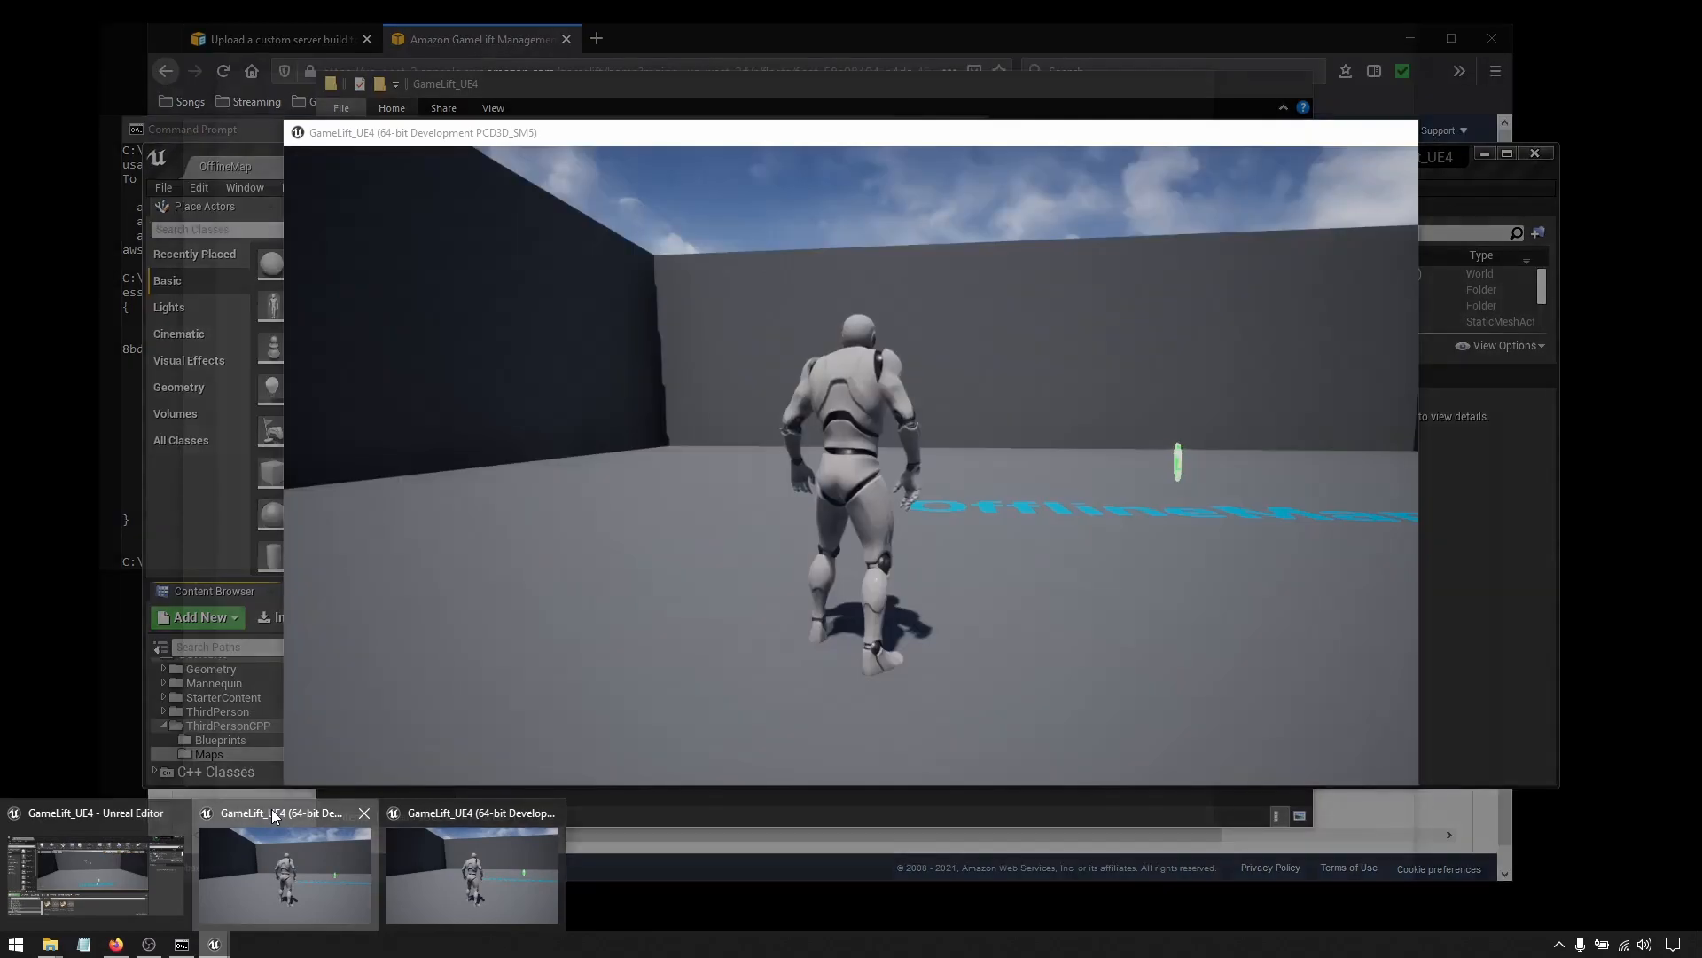
pyautogui.click(275, 817)
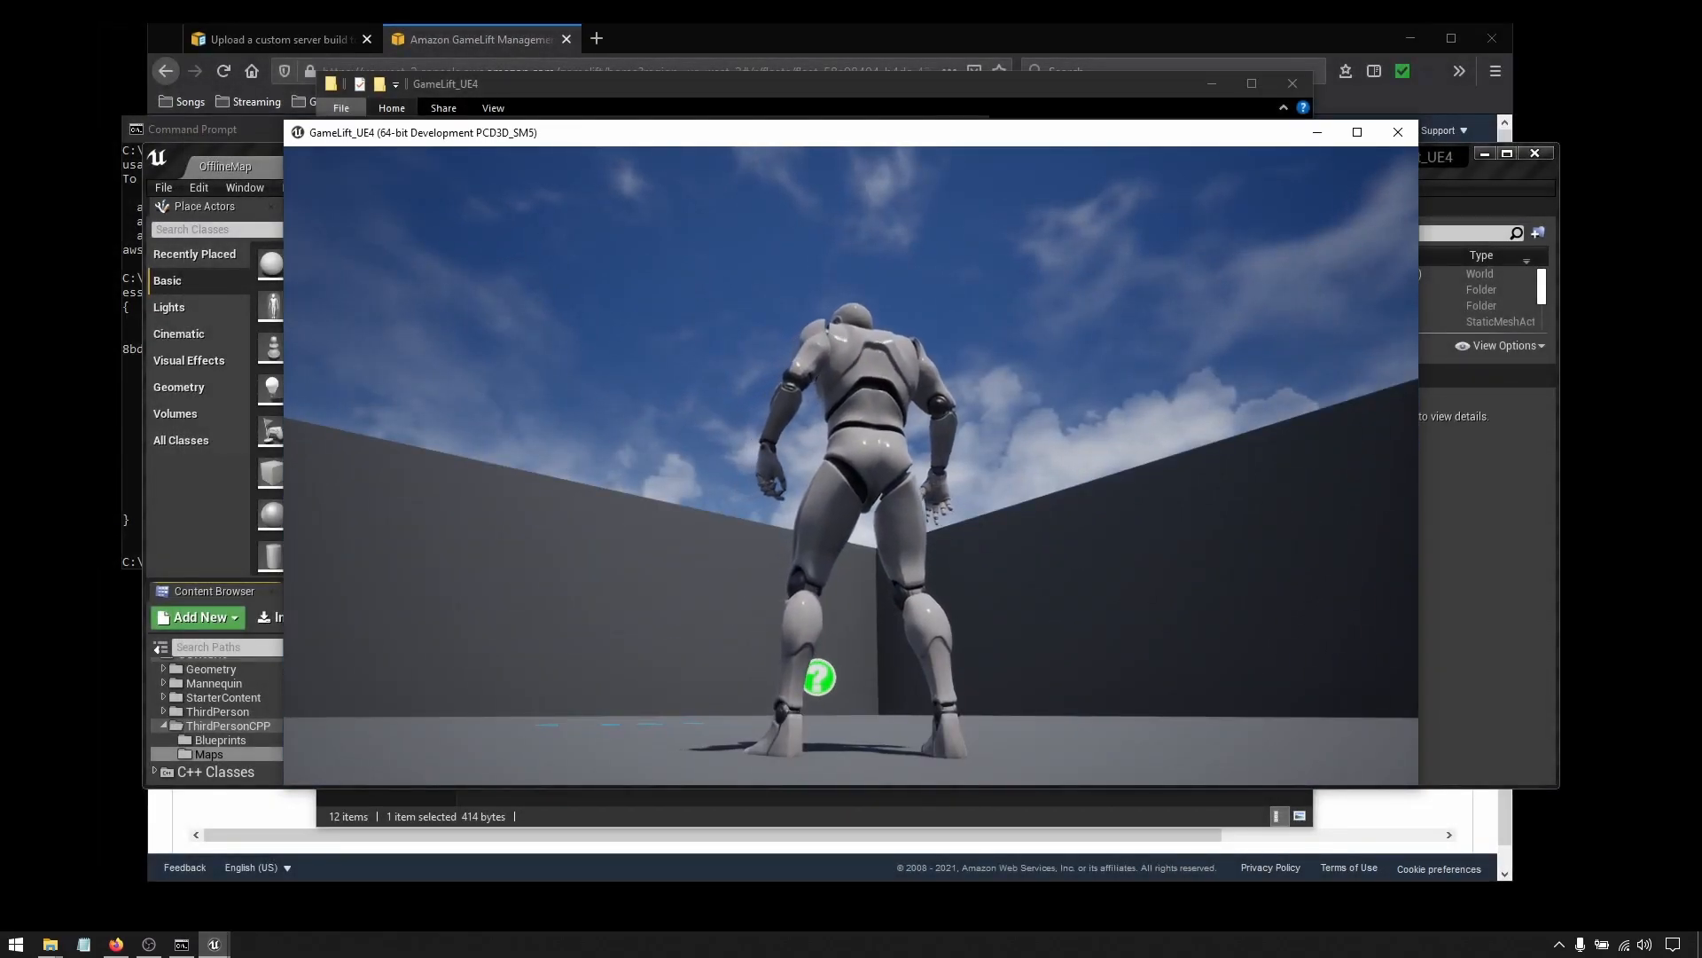
pyautogui.press('super+Left')
pyautogui.click(1336, 162)
pyautogui.press('Right')
pyautogui.press('Return')
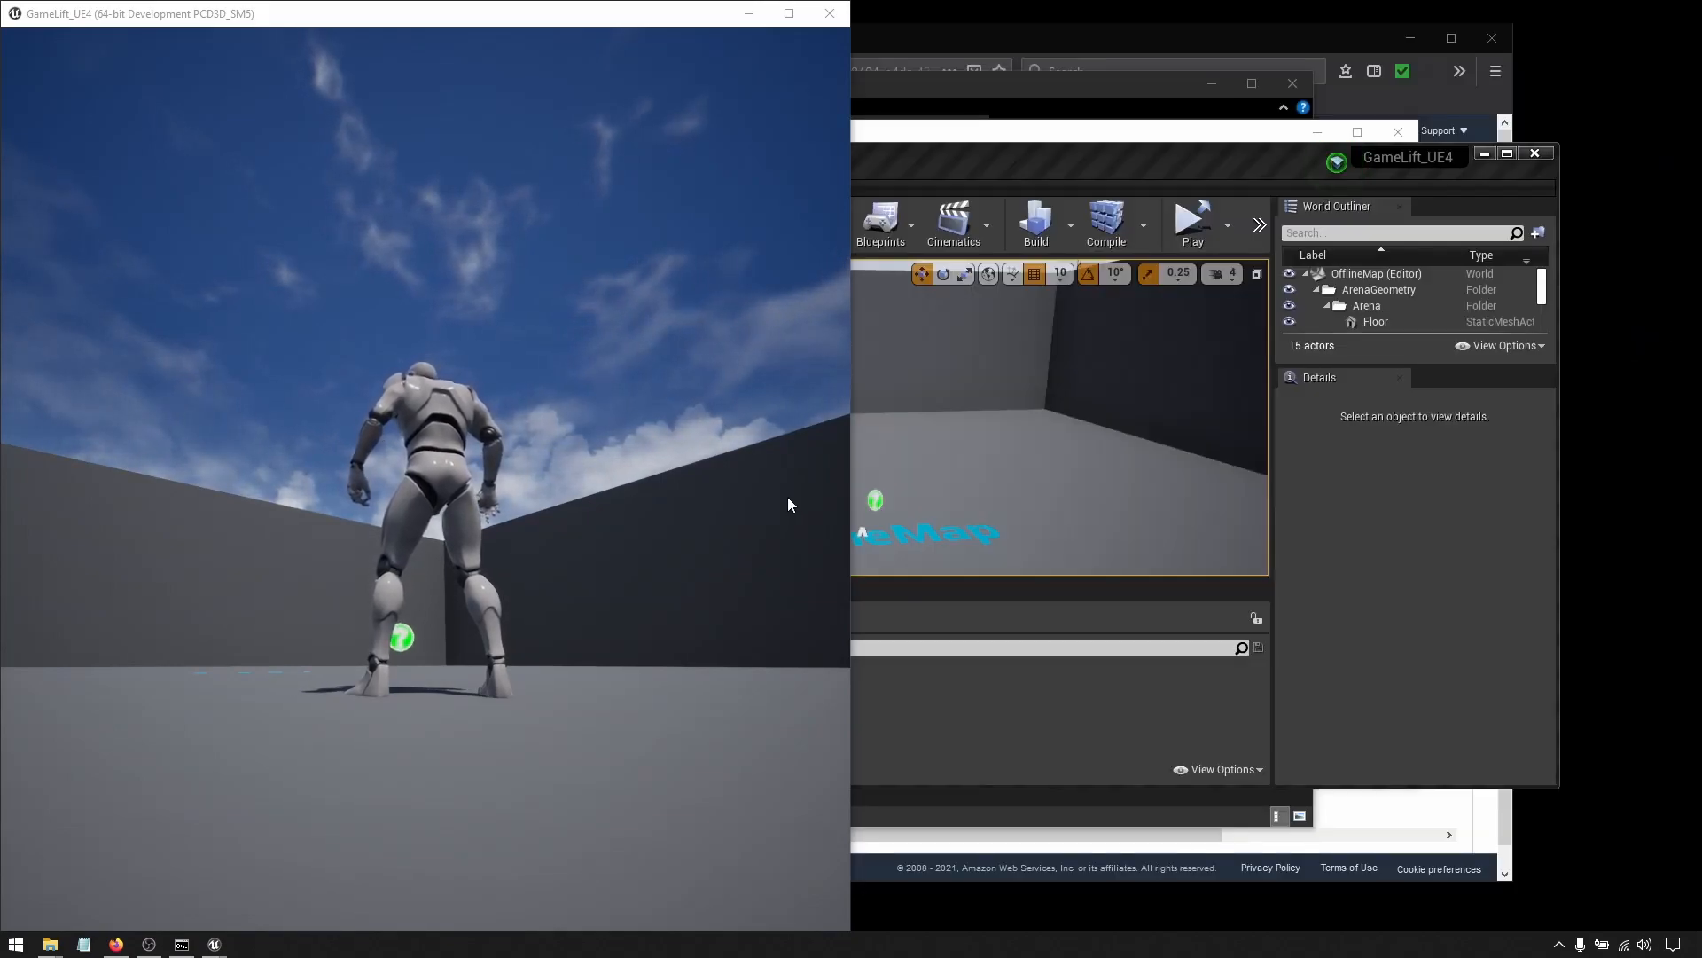
pyautogui.press('super+Tab')
pyautogui.click(924, 220)
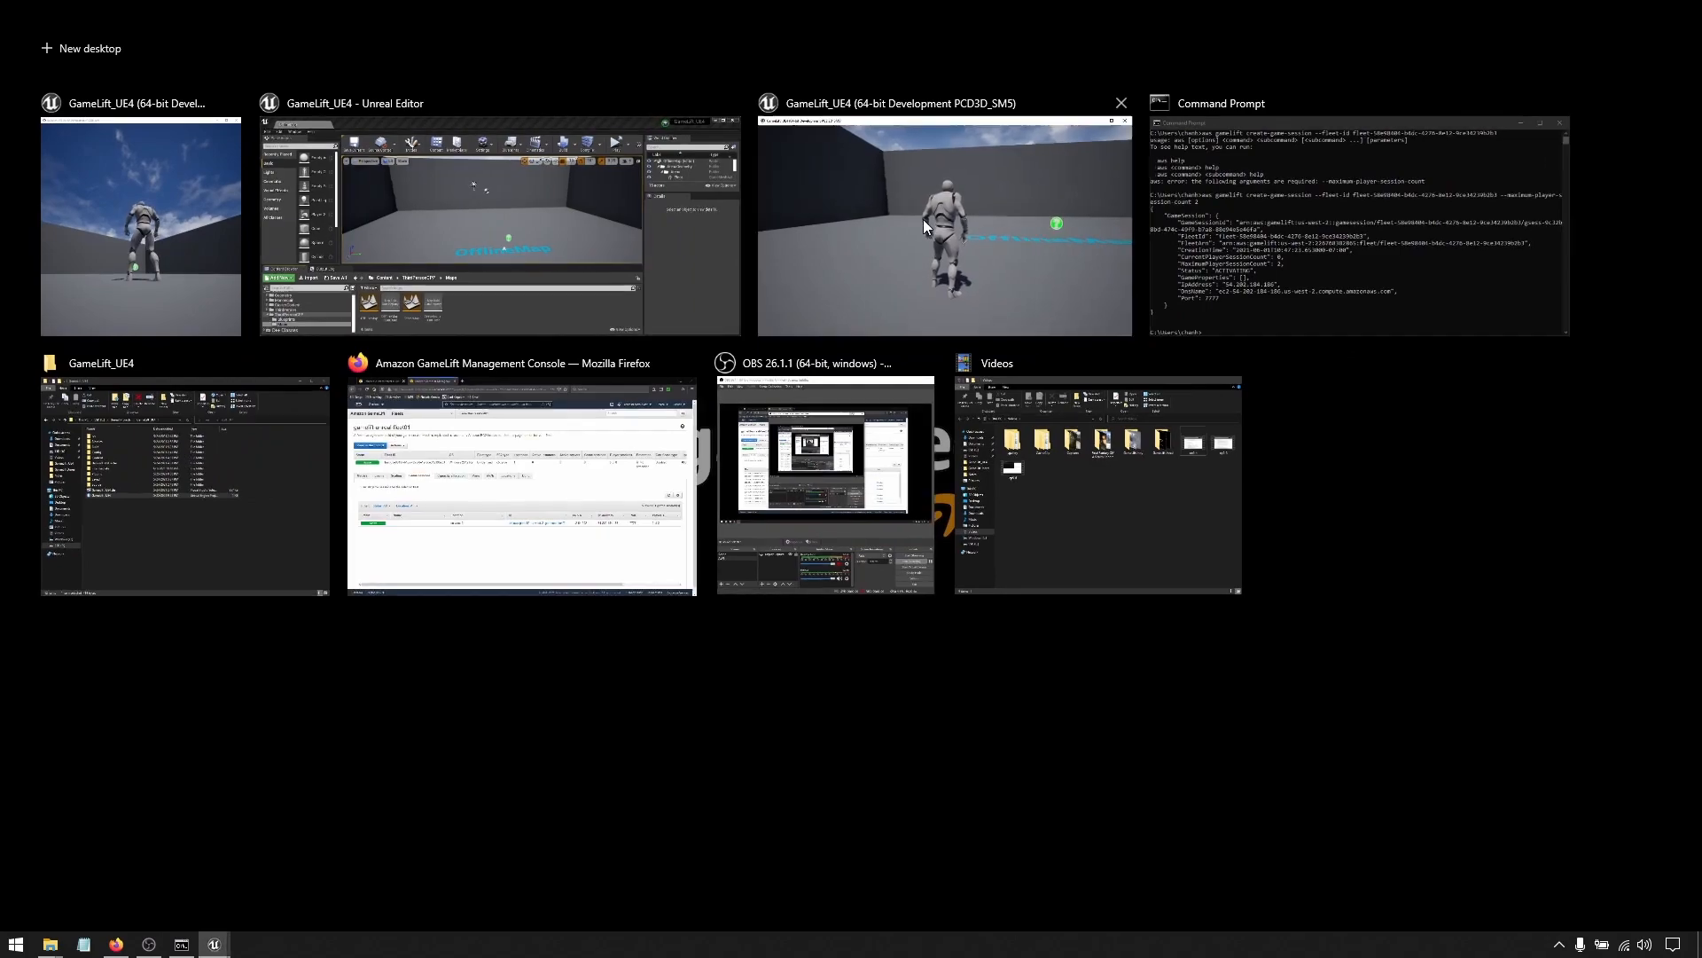
pyautogui.press('super+Right')
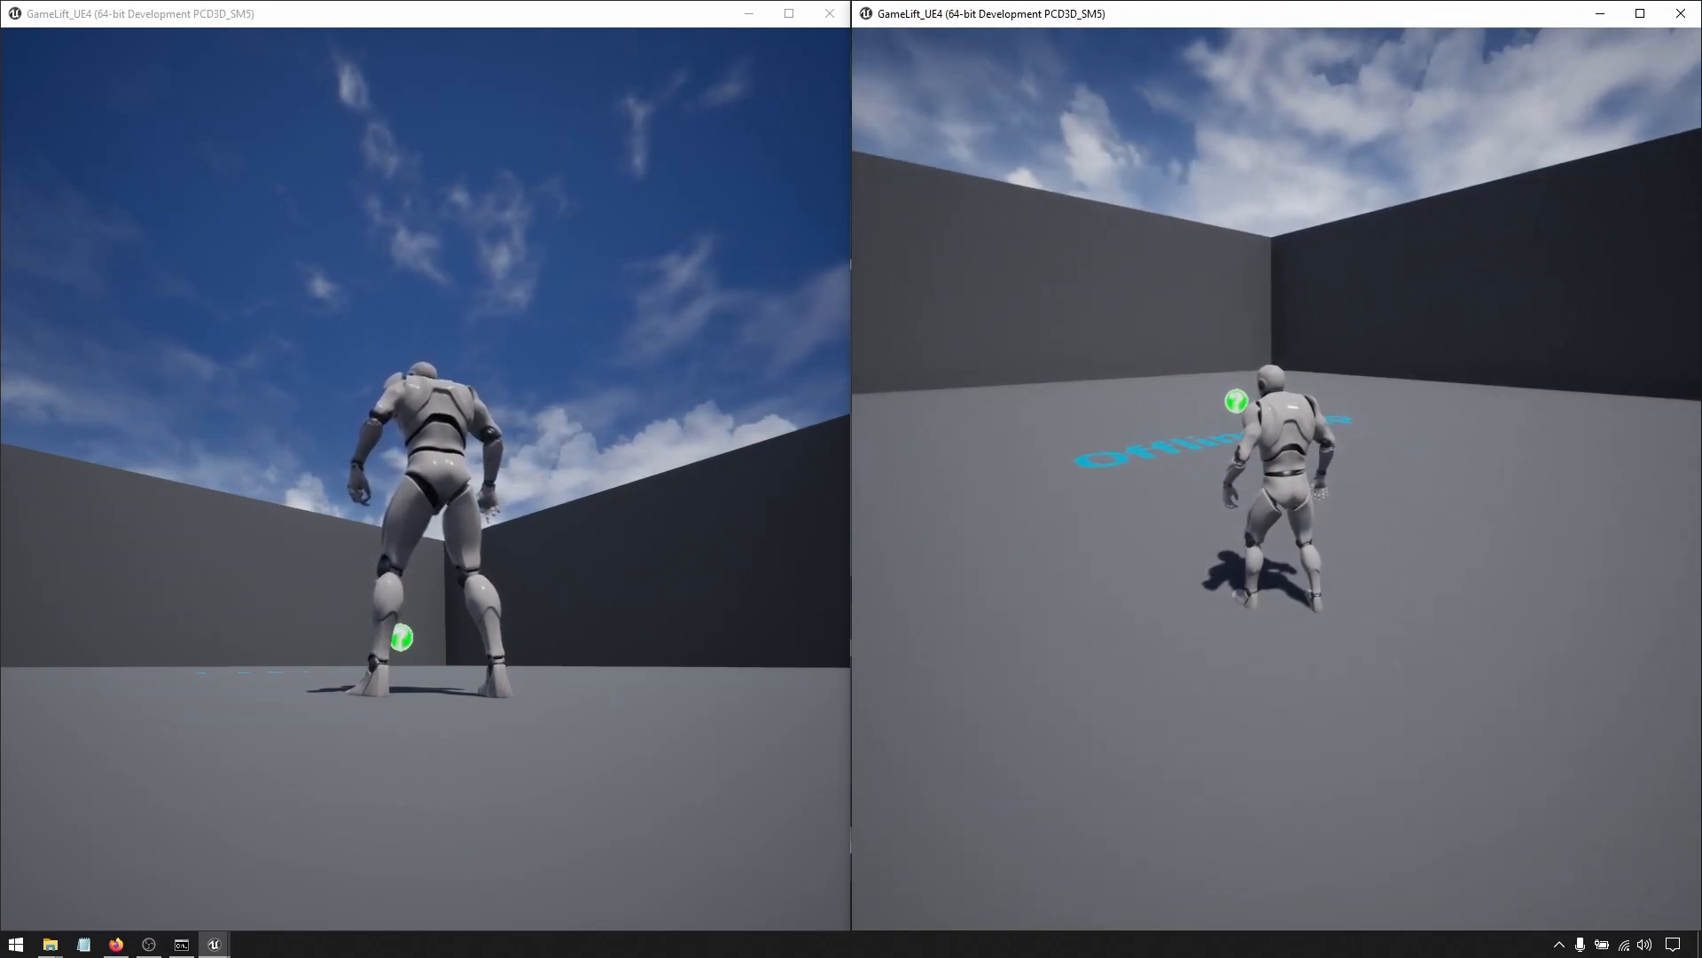
# Step: Connect the active game client to the GameLift session by running open 54.202.184.186 in its console
pyautogui.press('`')
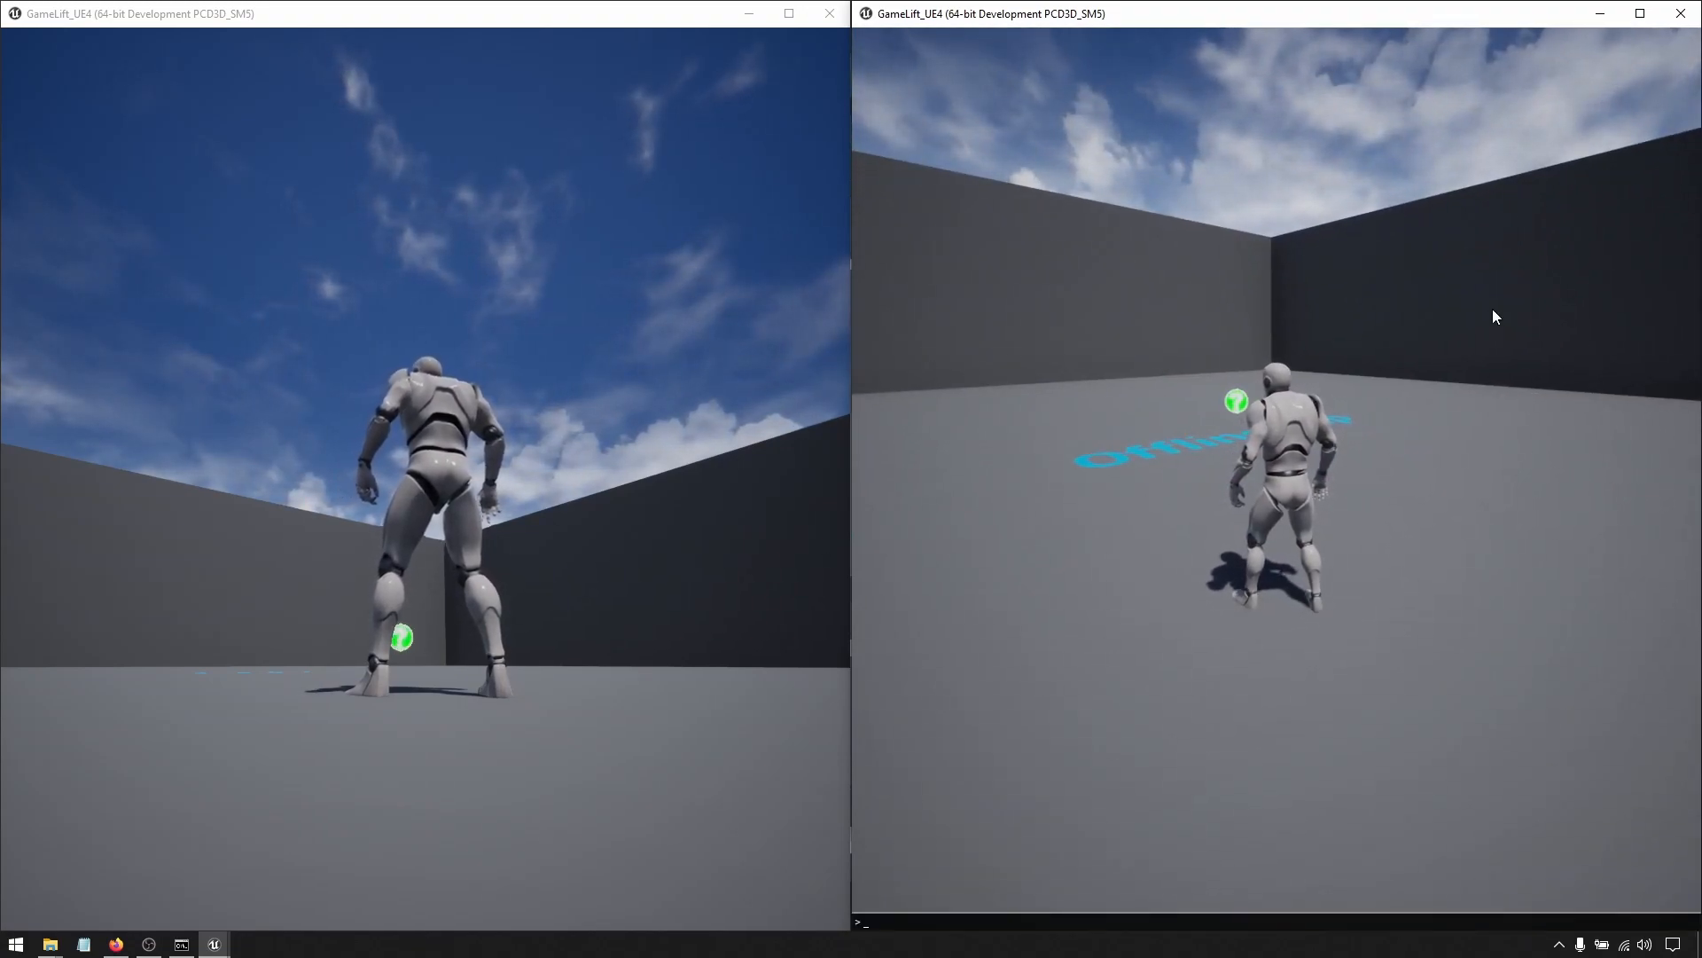
pyautogui.write('open 54.202.184.186')
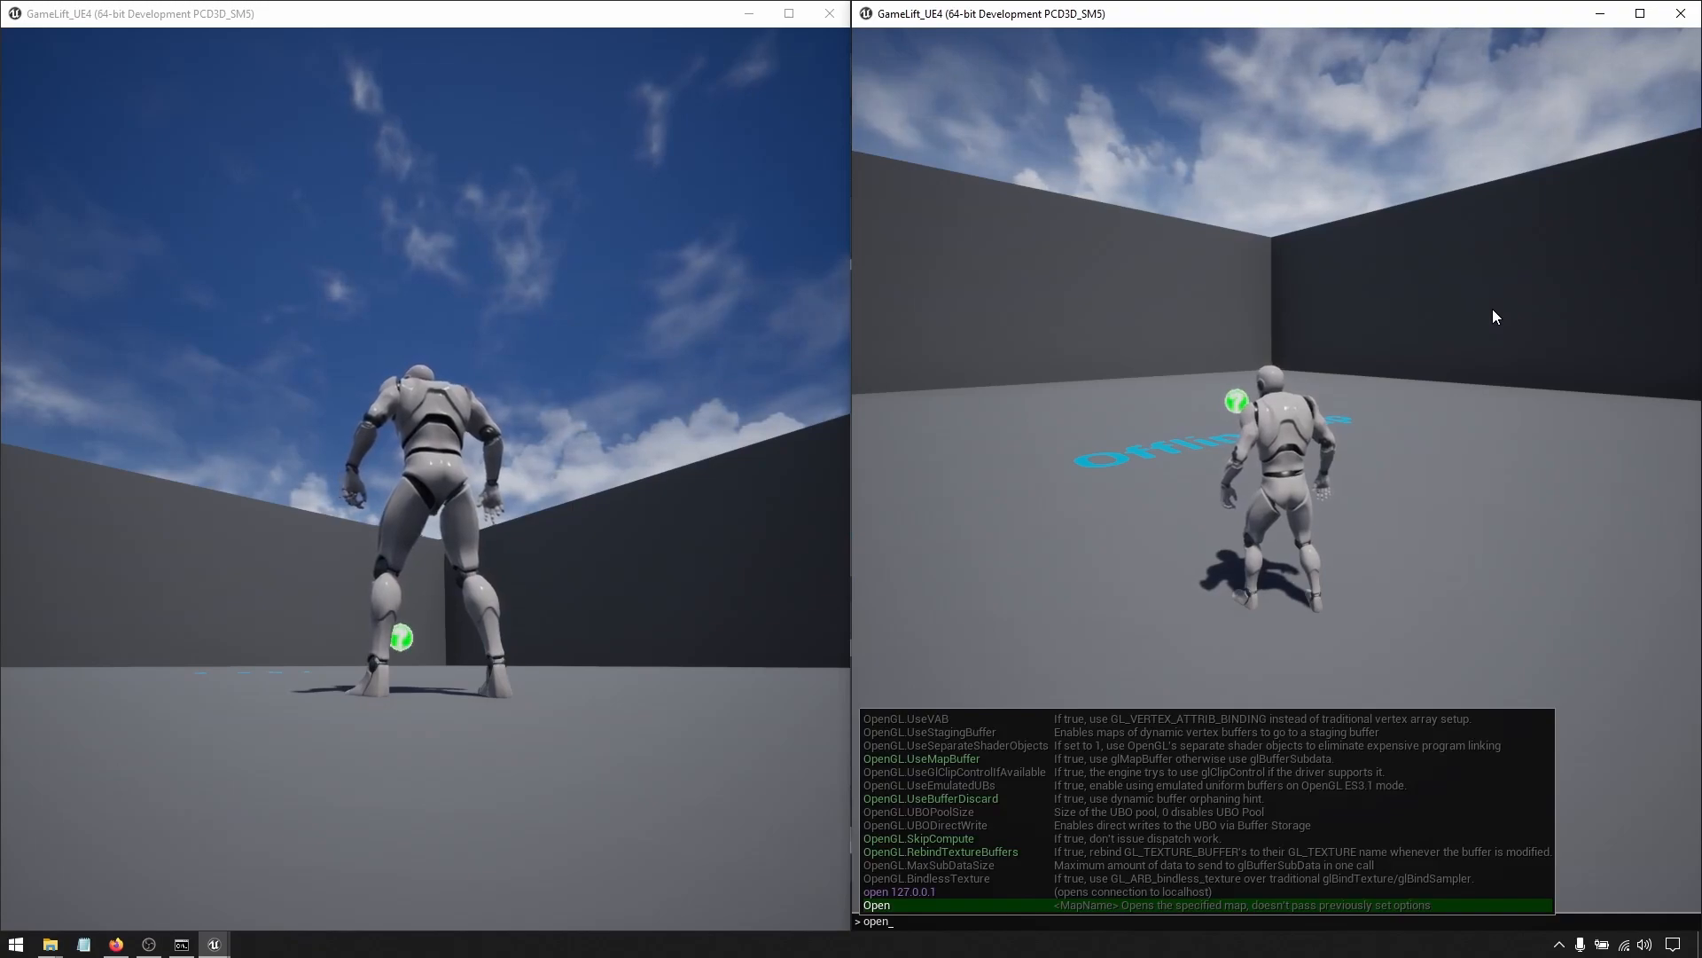
pyautogui.write('54.202.184.186')
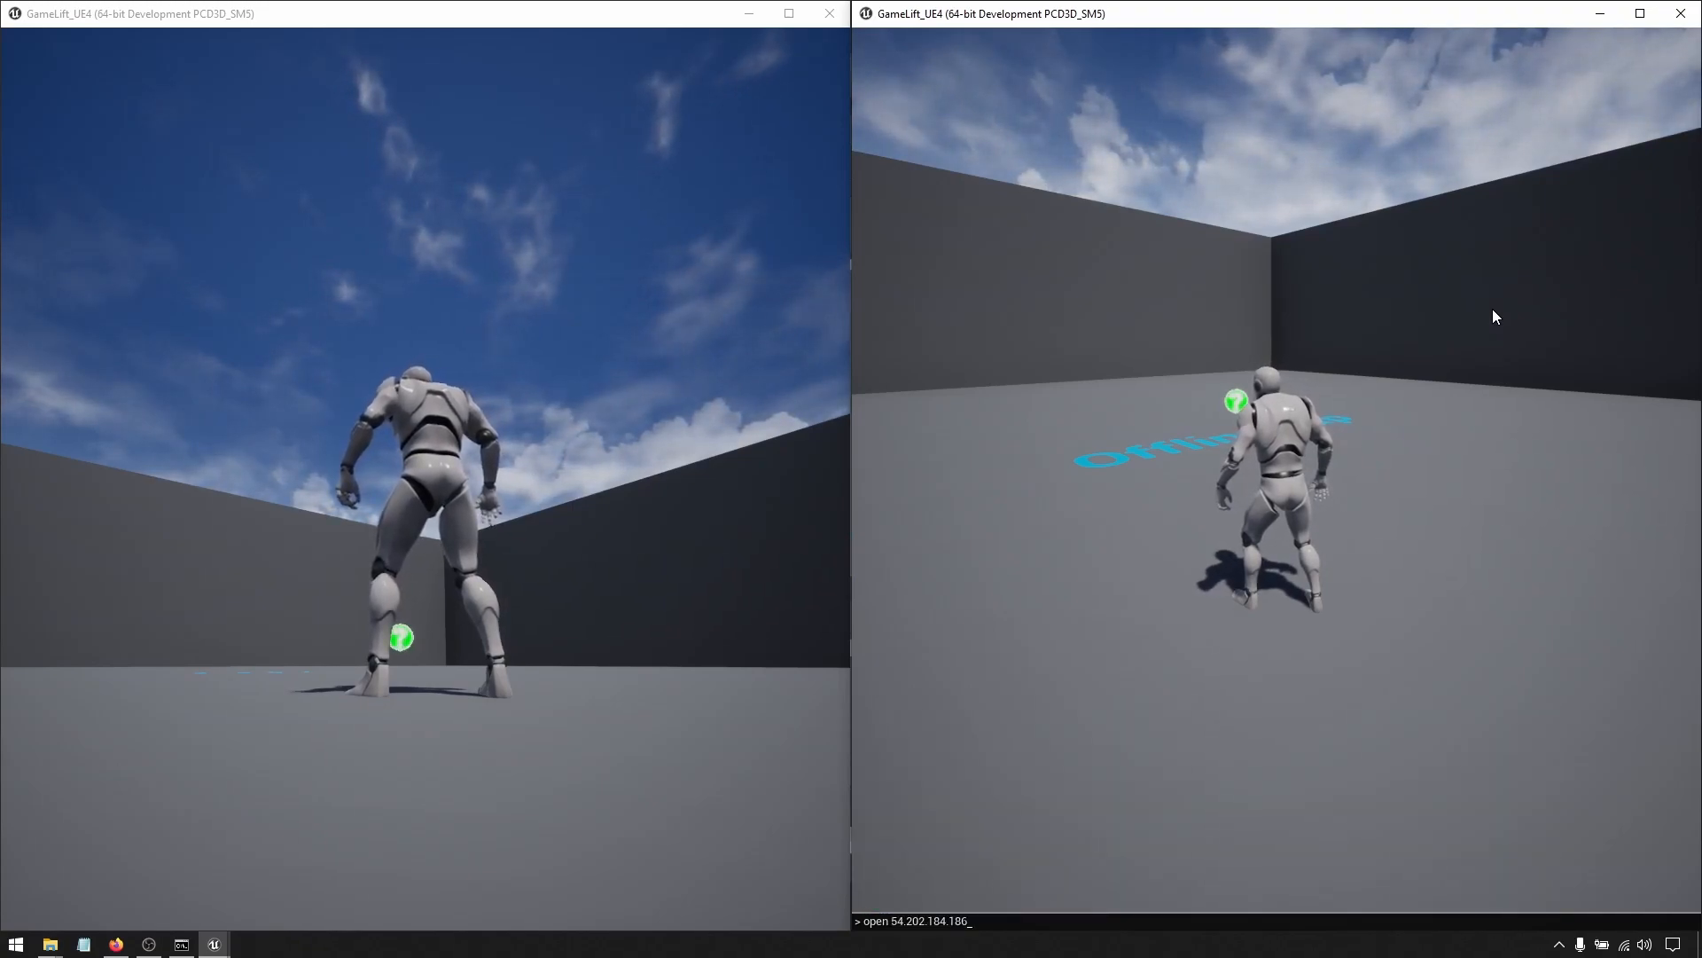
pyautogui.press('Return')
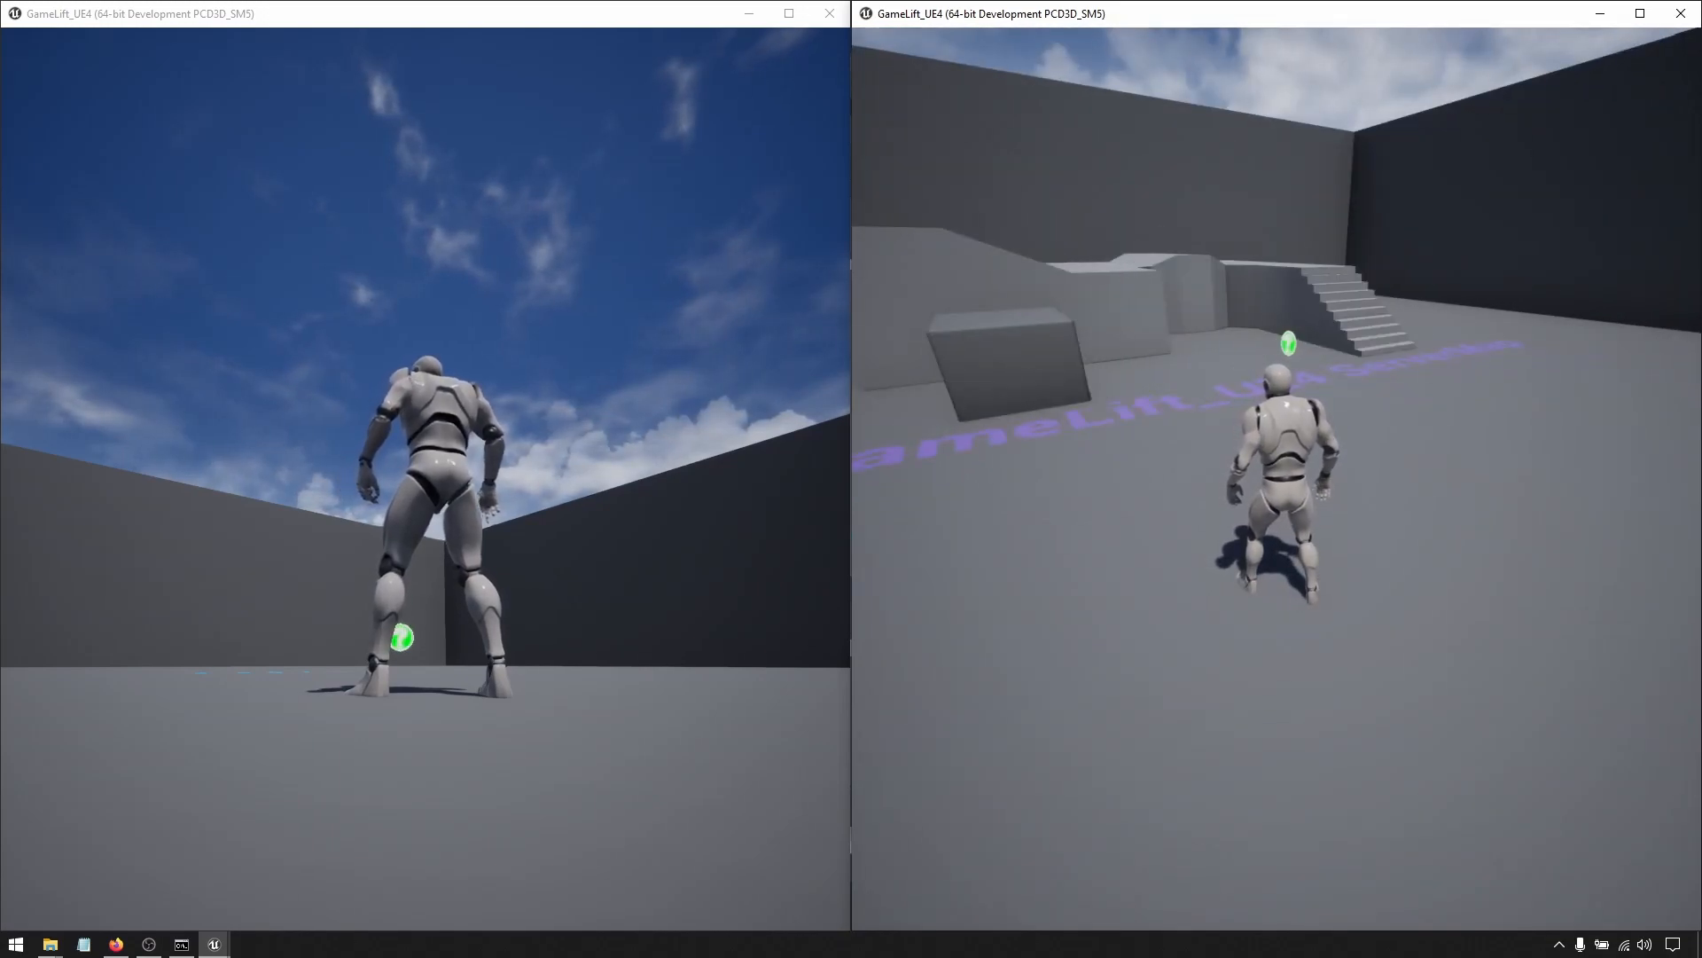
# Step: Switch to the client still on OfflineMap, connect it to the same server with the Open console command, and run its character forward
pyautogui.hotkey('alt', 'Tab')
pyautogui.hotkey('alt', 'shift', 'Tab')
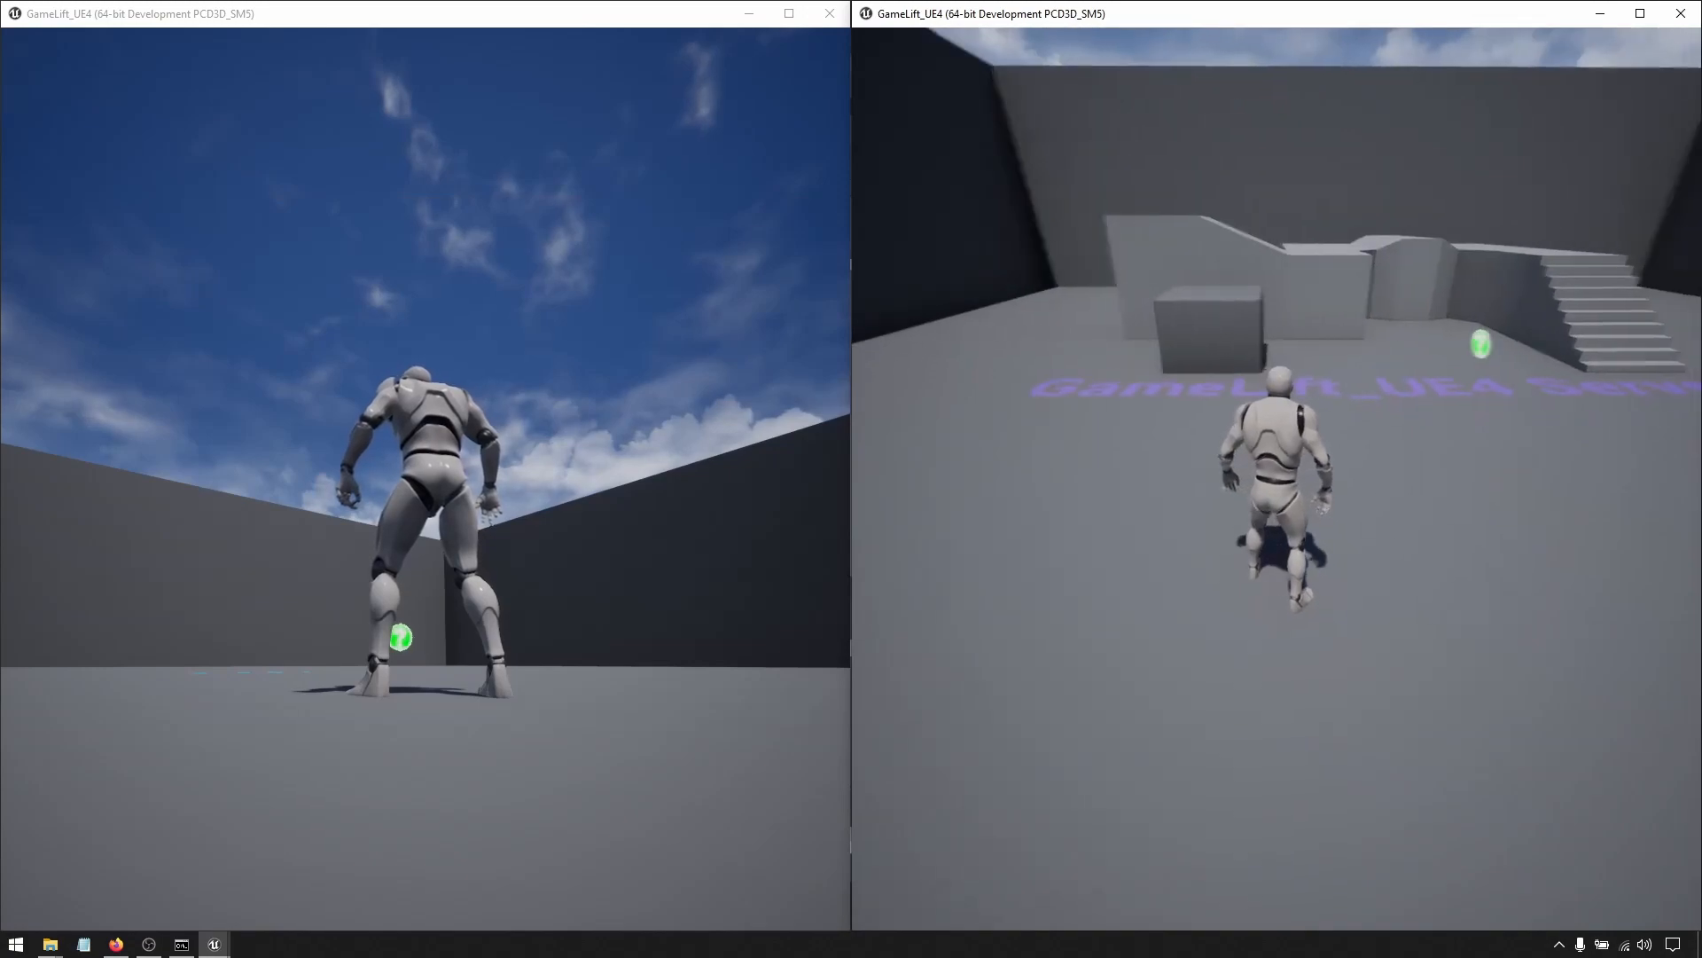
pyautogui.hotkey('alt', 'Tab')
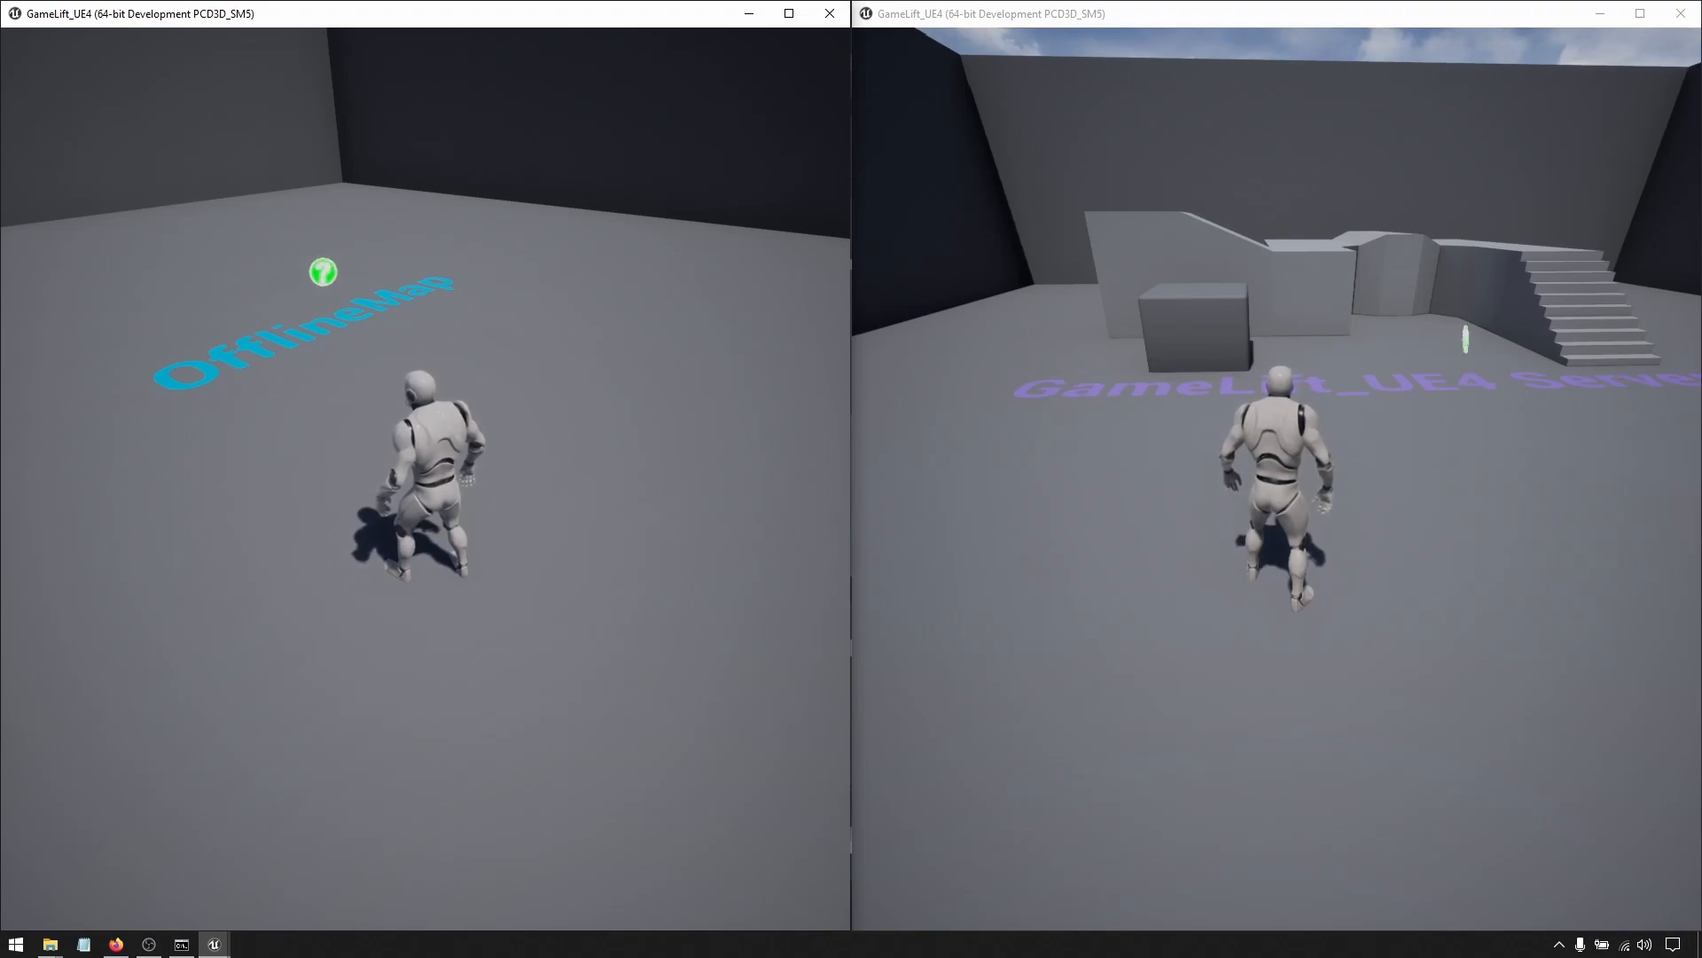
pyautogui.press('`')
pyautogui.write('Open')
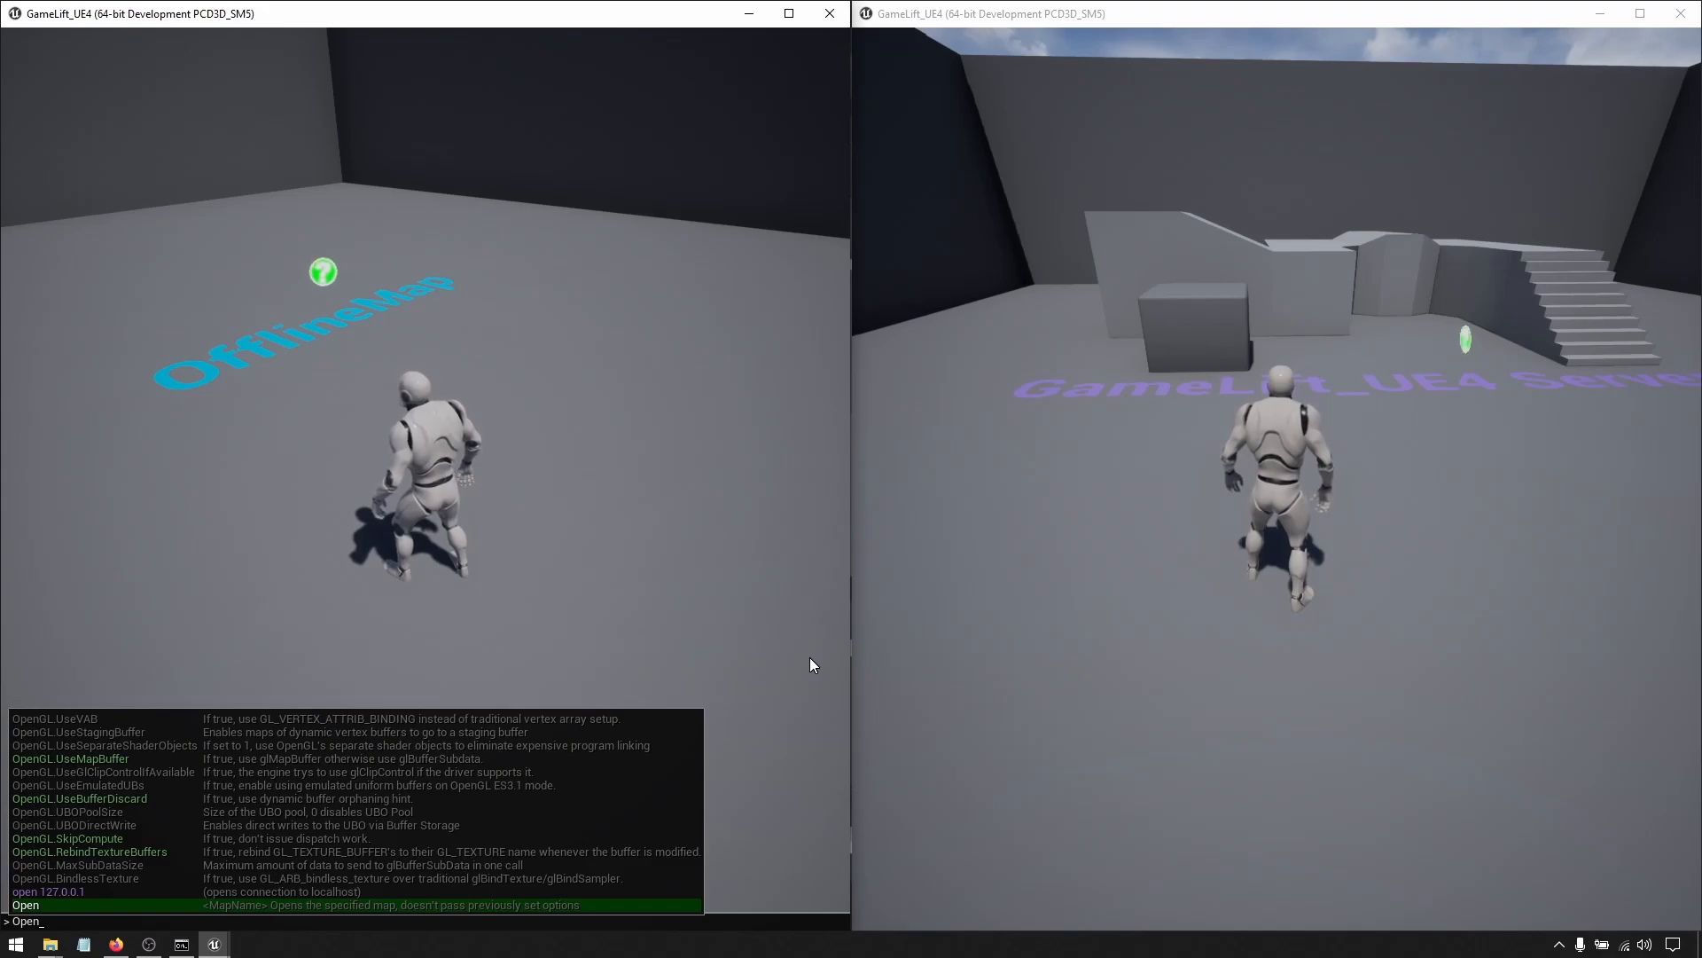
pyautogui.hotkey('ctrl', 'v')
pyautogui.press('Return')
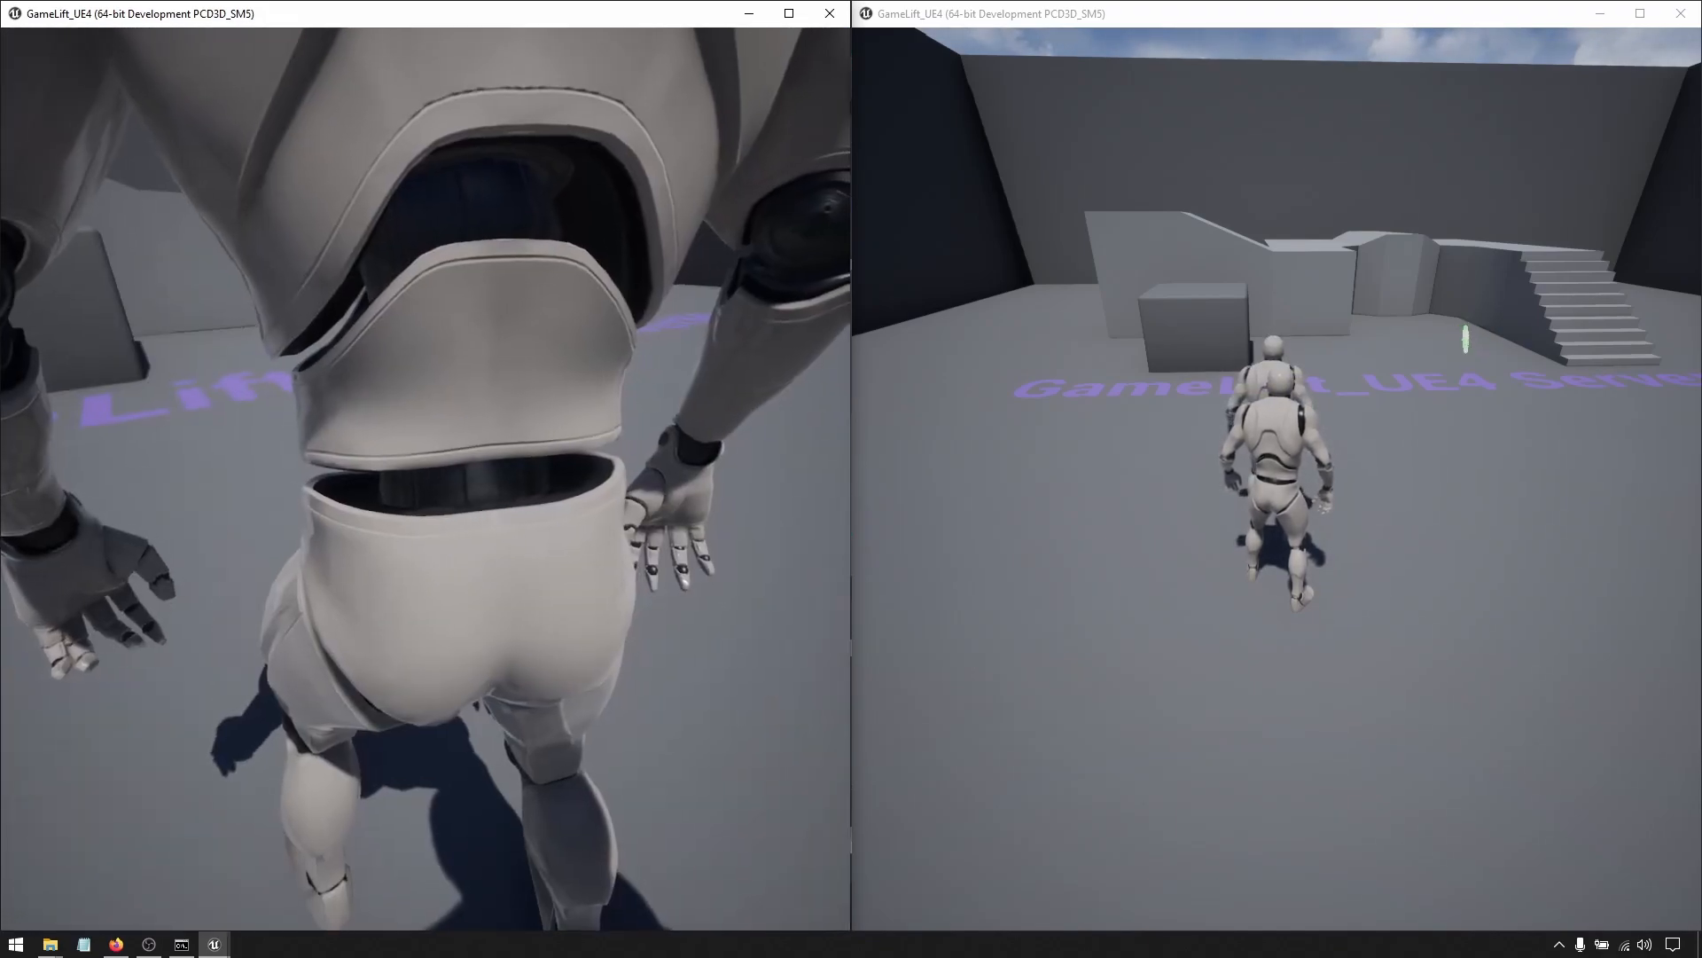
pyautogui.press('w')
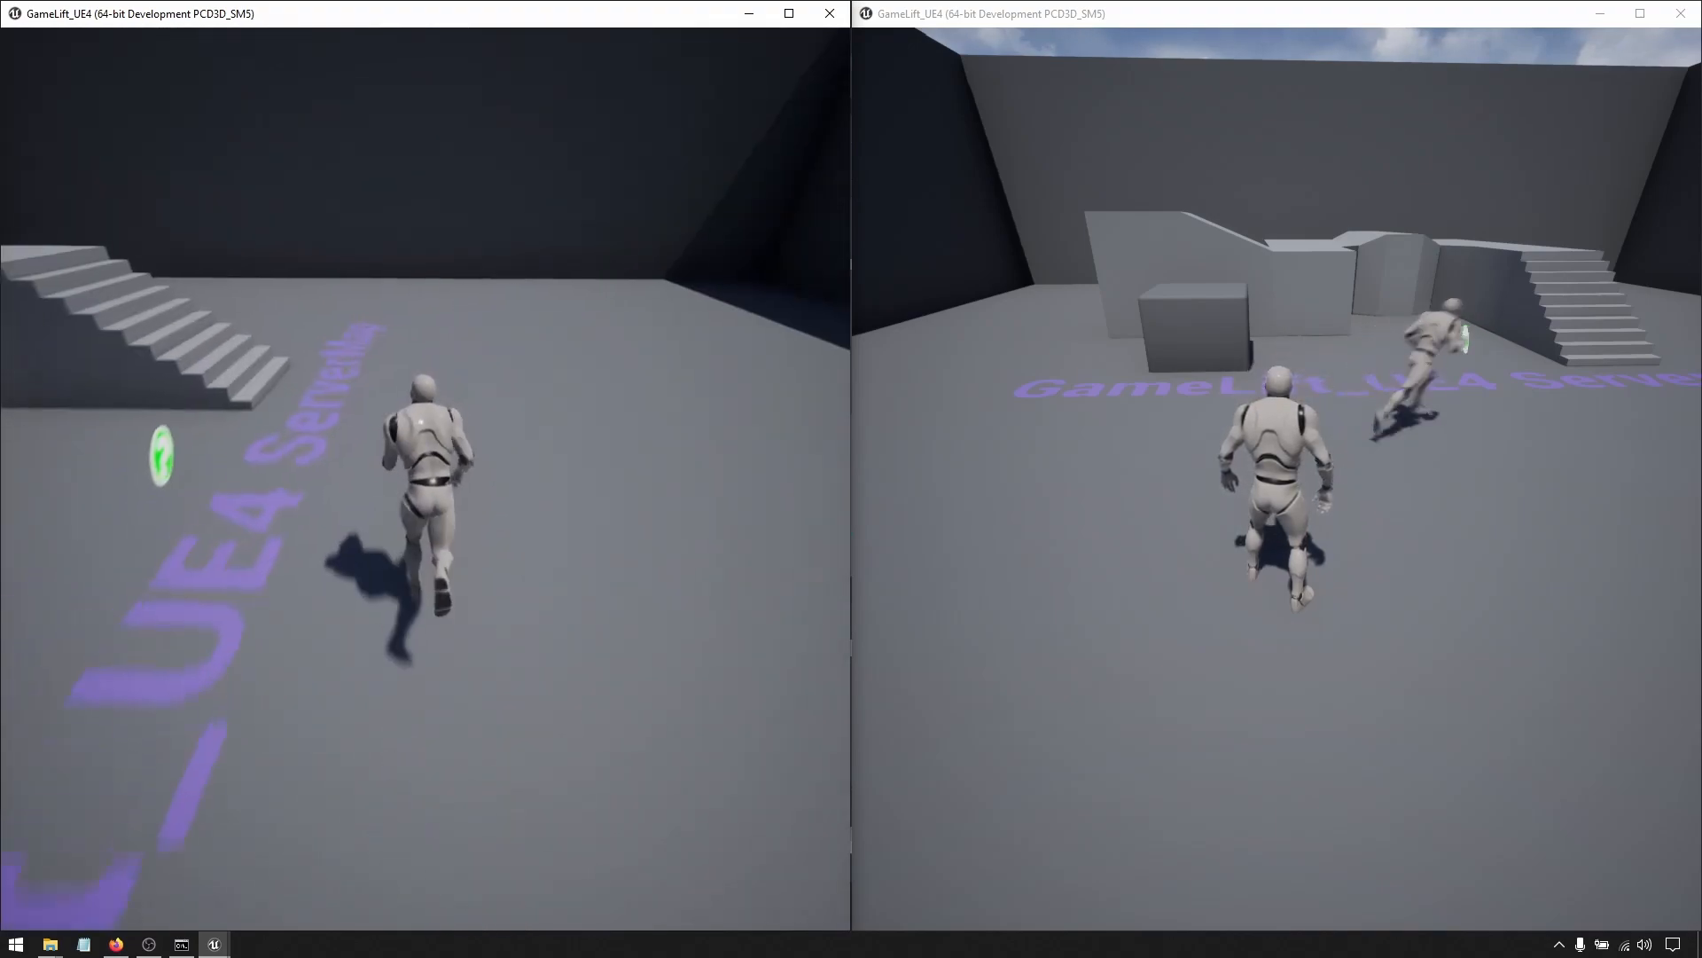